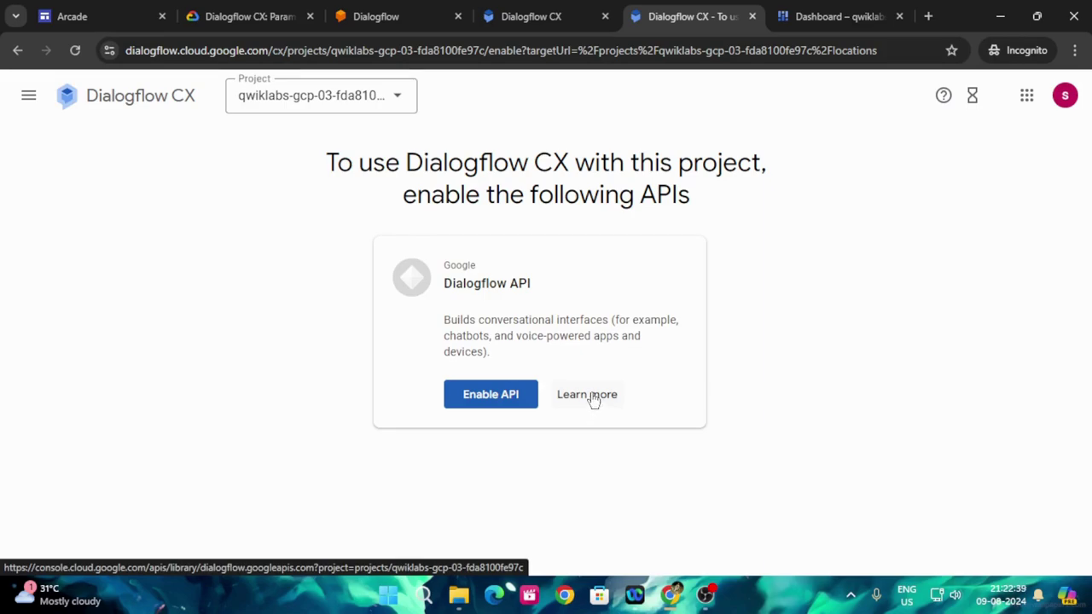
Find the agent creation instructions in the lab's Task 1 and select the suggested agent name "Cloudio-cx".
left_click(253, 10)
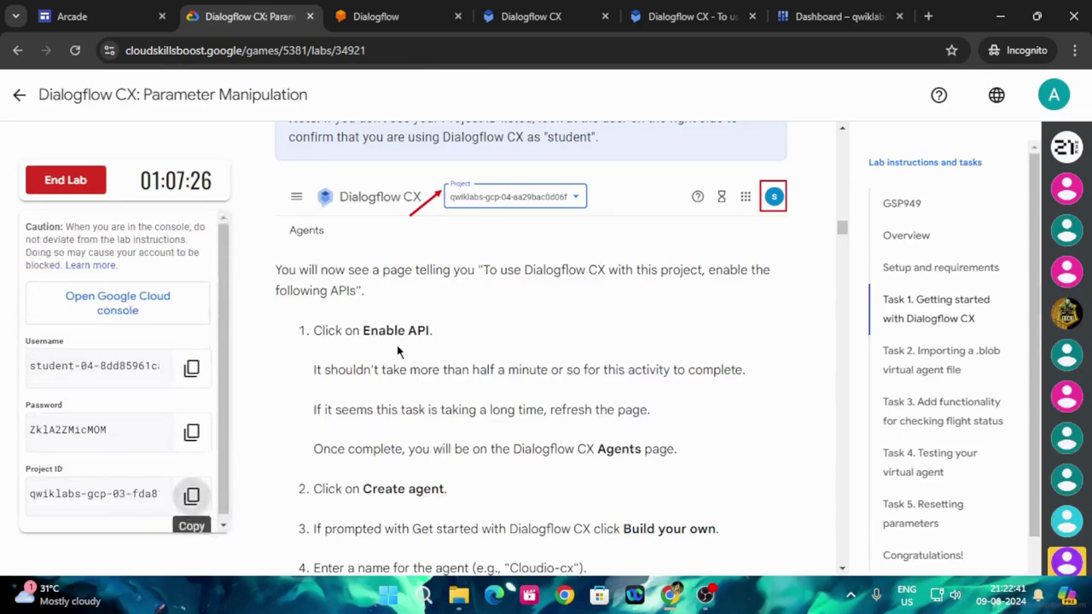
scroll(485, 392, "down", 1)
scroll(632, 354, "down", 2)
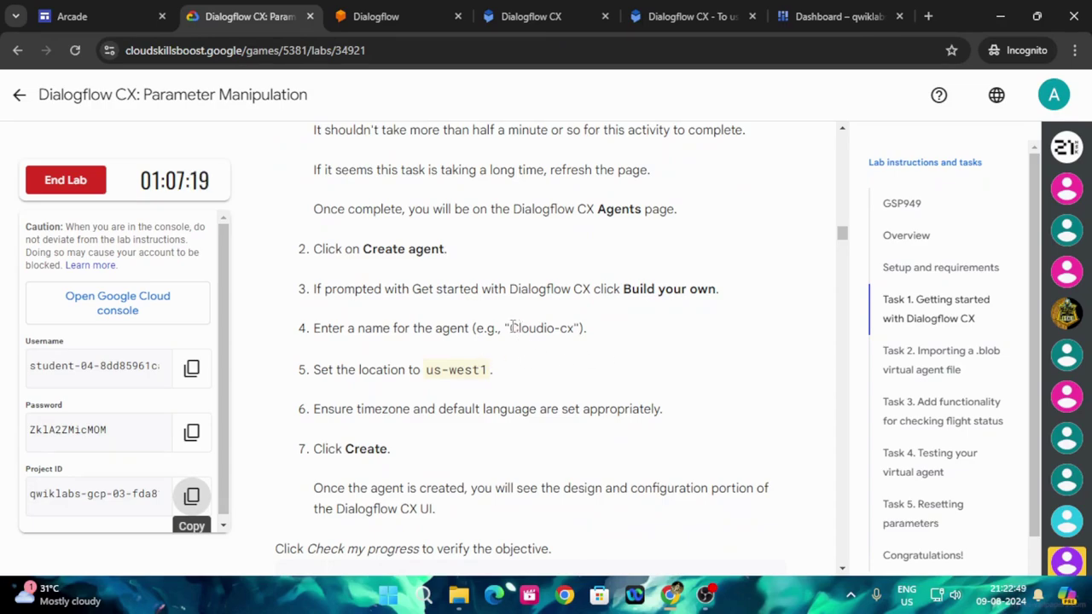
left_click_drag(513, 328, 570, 328)
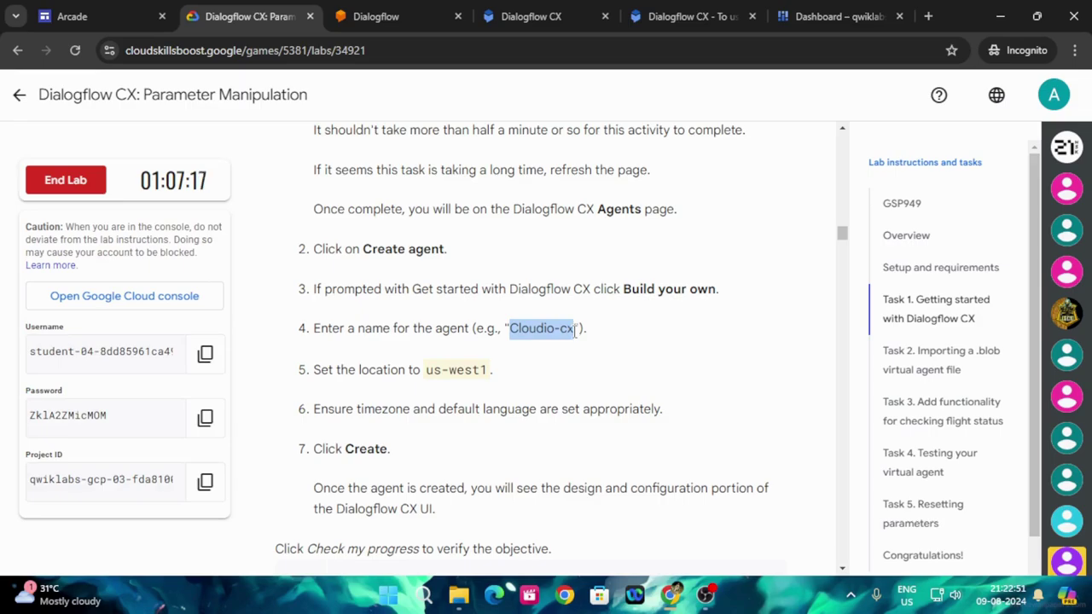
Reload the Dialogflow CX project page, dismiss the project selection, and switch to the student account.
left_click(707, 15)
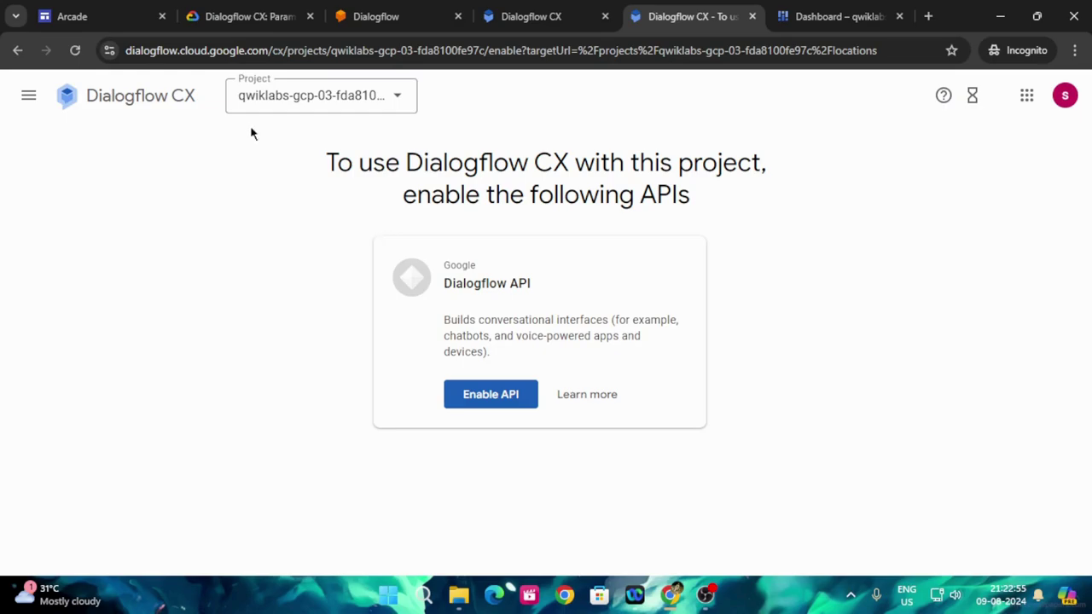
left_click(75, 50)
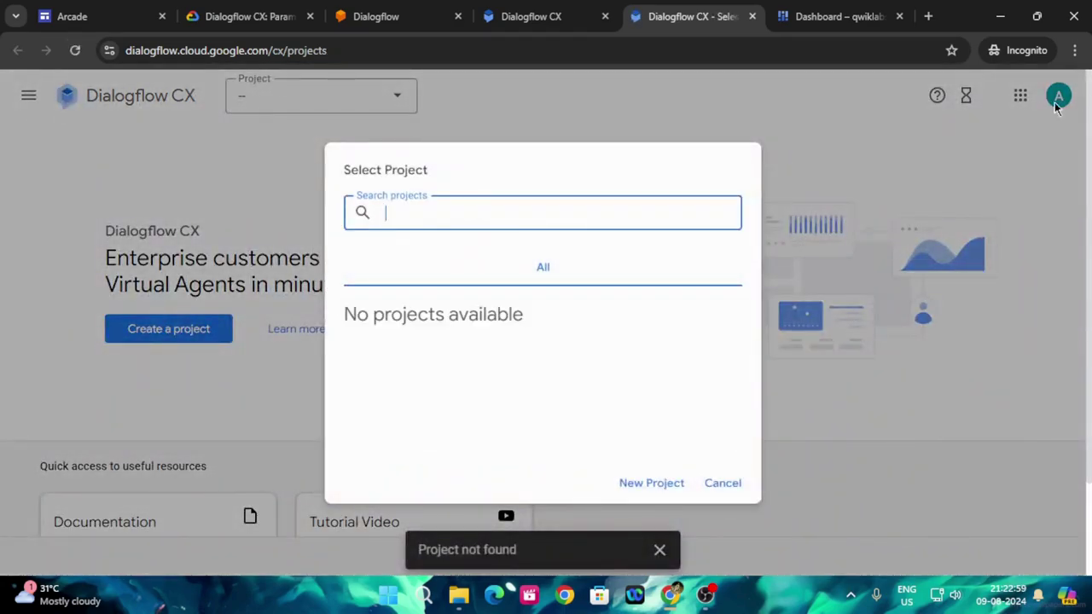
left_click(722, 488)
left_click(1058, 98)
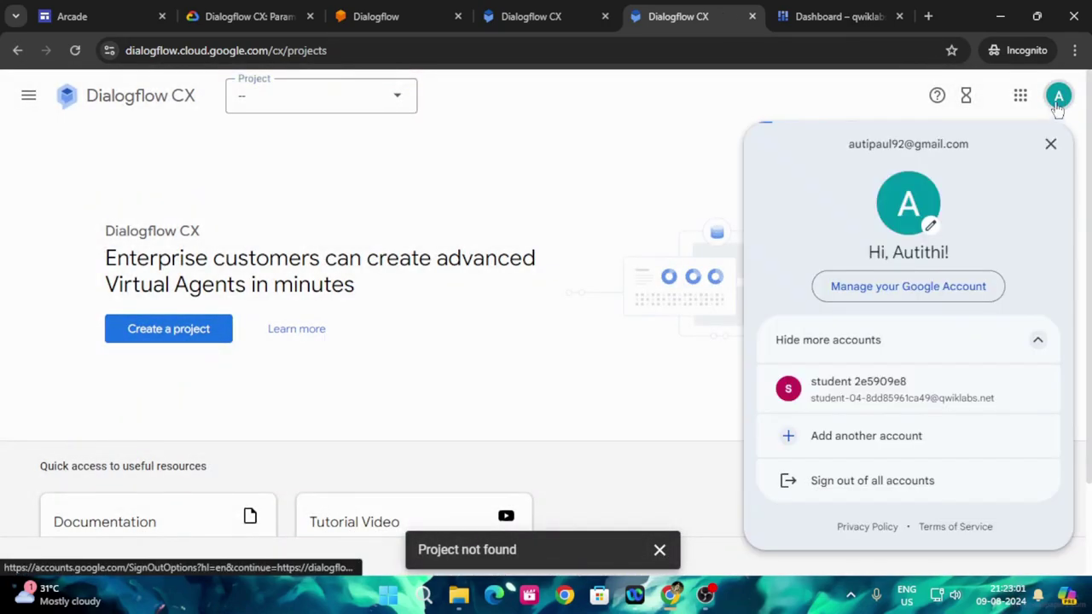
left_click(978, 384)
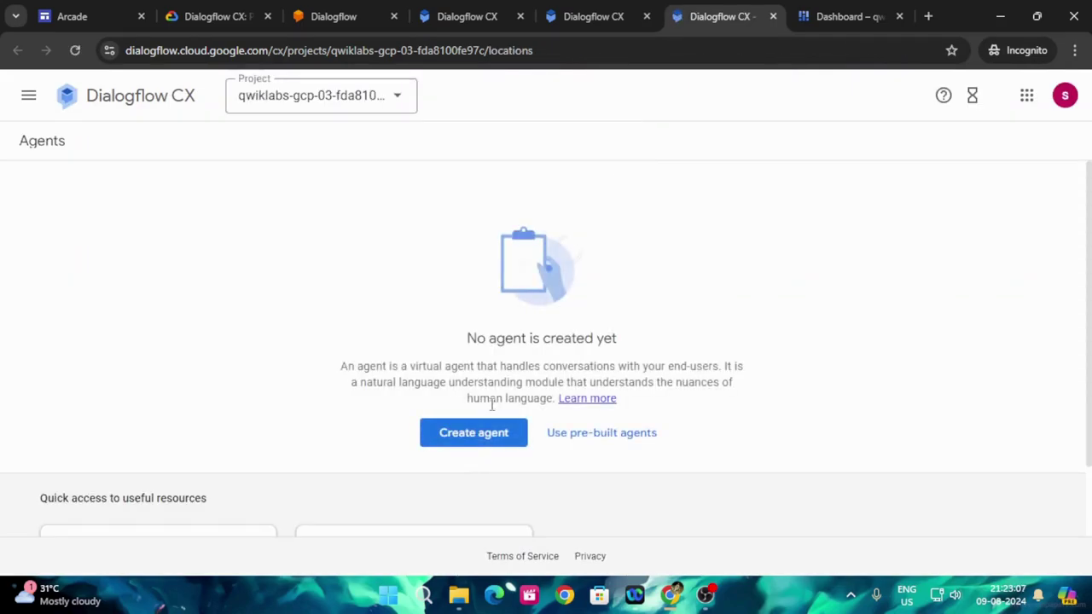
Start creating an agent with the Build your own option and name it Cloudio-cx.
left_click(465, 439)
left_click(519, 398)
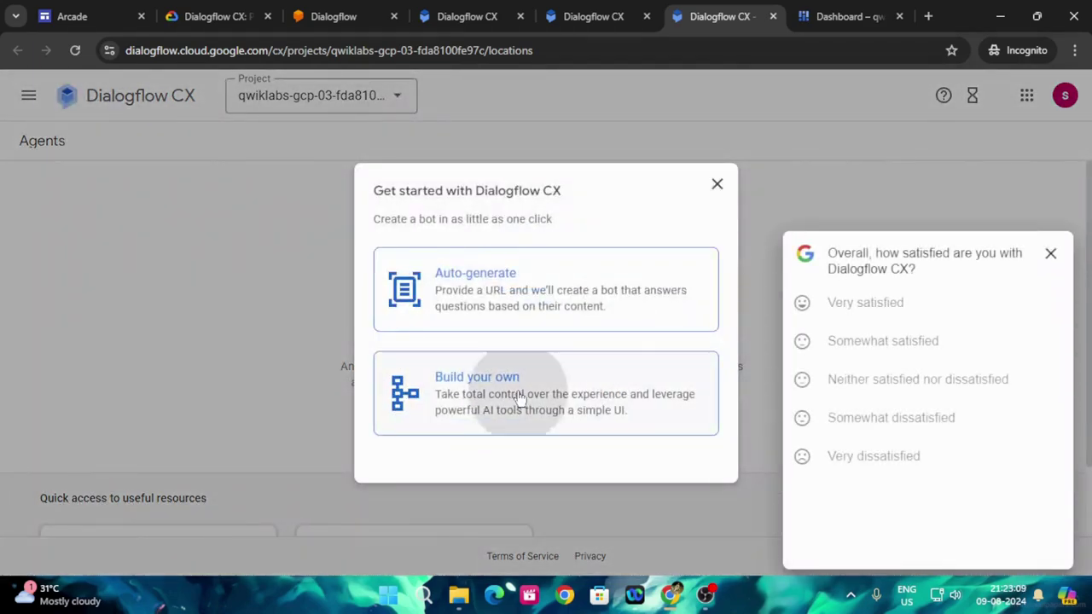
left_click(1051, 253)
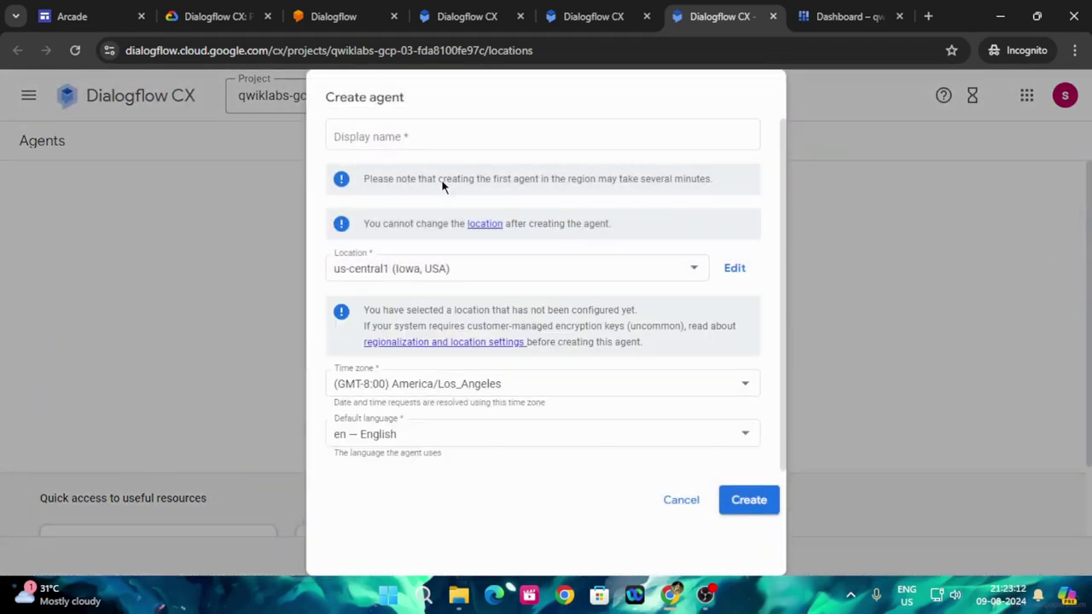
left_click(429, 135)
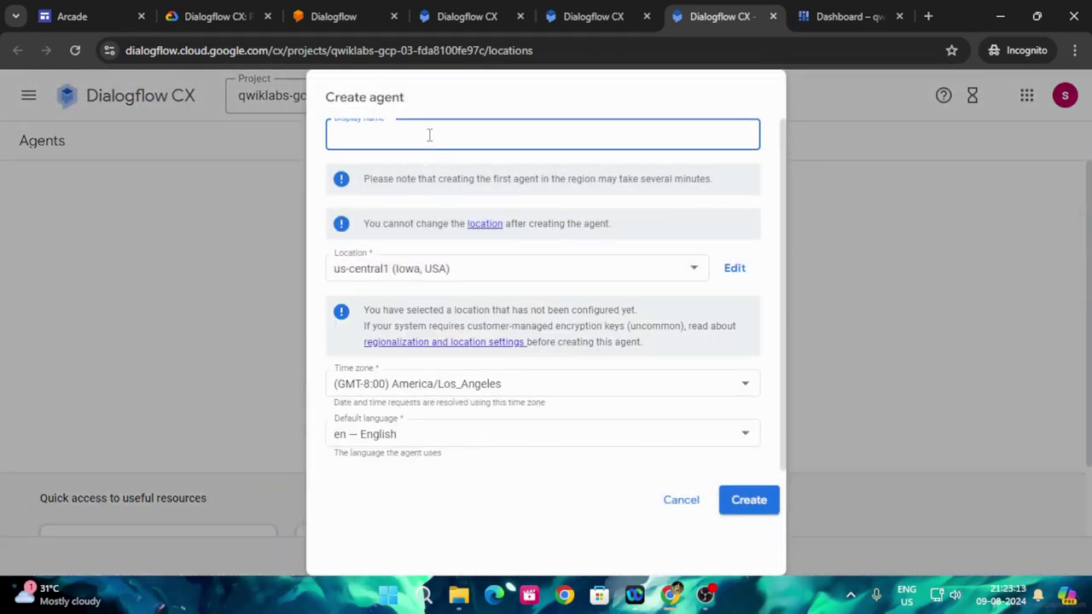
type("Cloudio-cx")
Look up the required region in the lab instructions, set the agent's location to us-west1 (Oregon, USA), and create the agent.
left_click(232, 16)
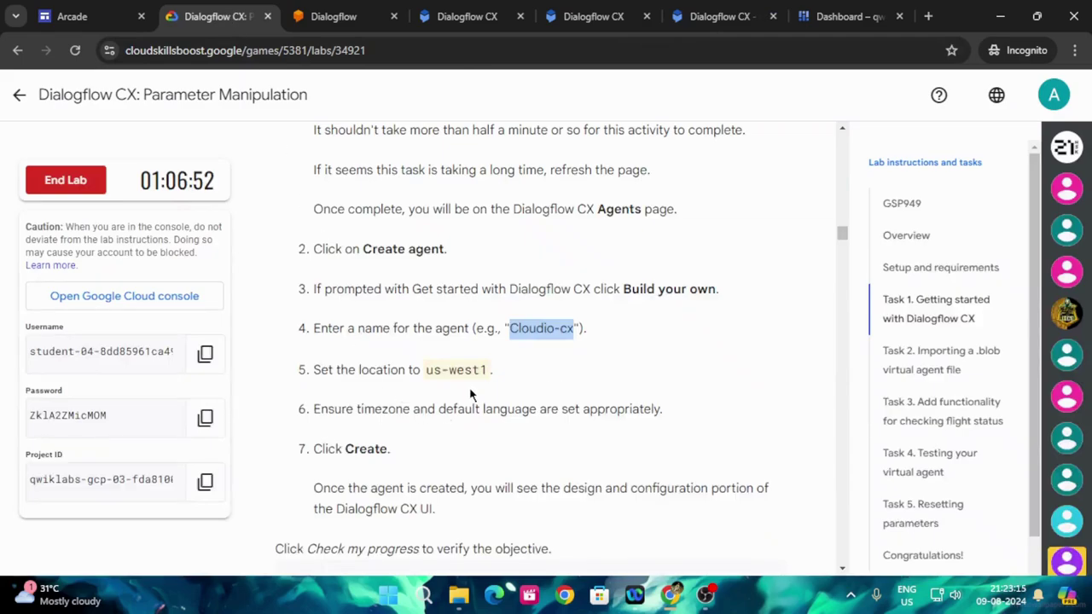
left_click_drag(427, 369, 490, 369)
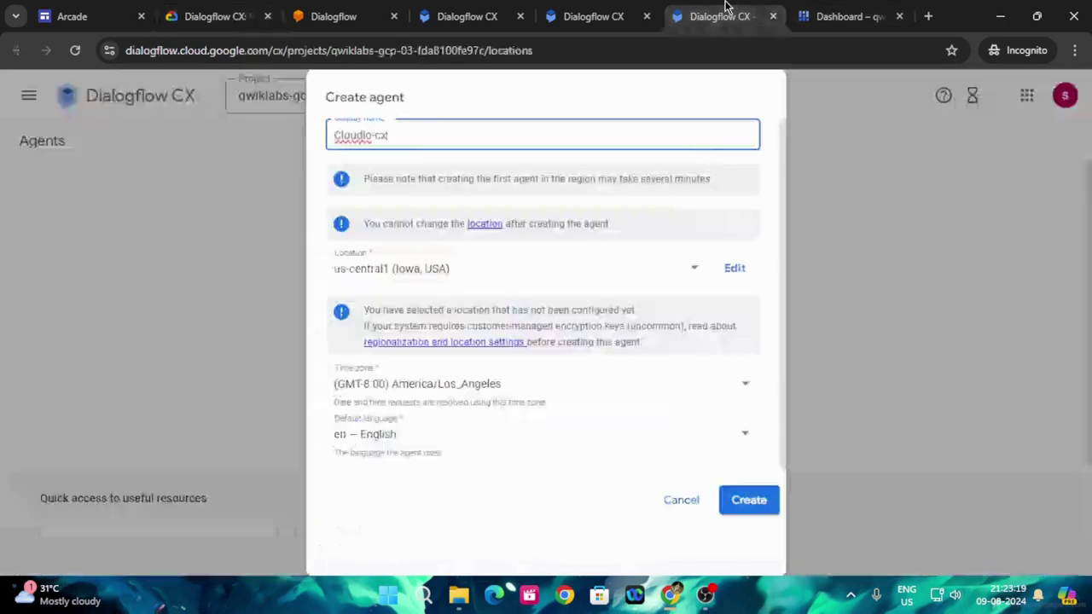
left_click(719, 15)
left_click(447, 268)
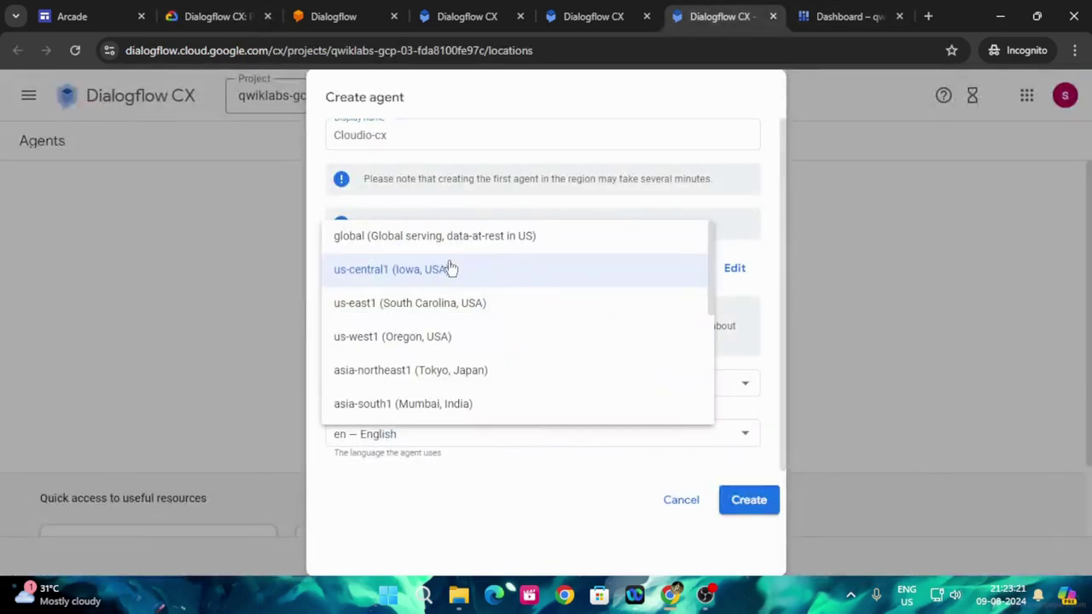
left_click(452, 336)
left_click(770, 505)
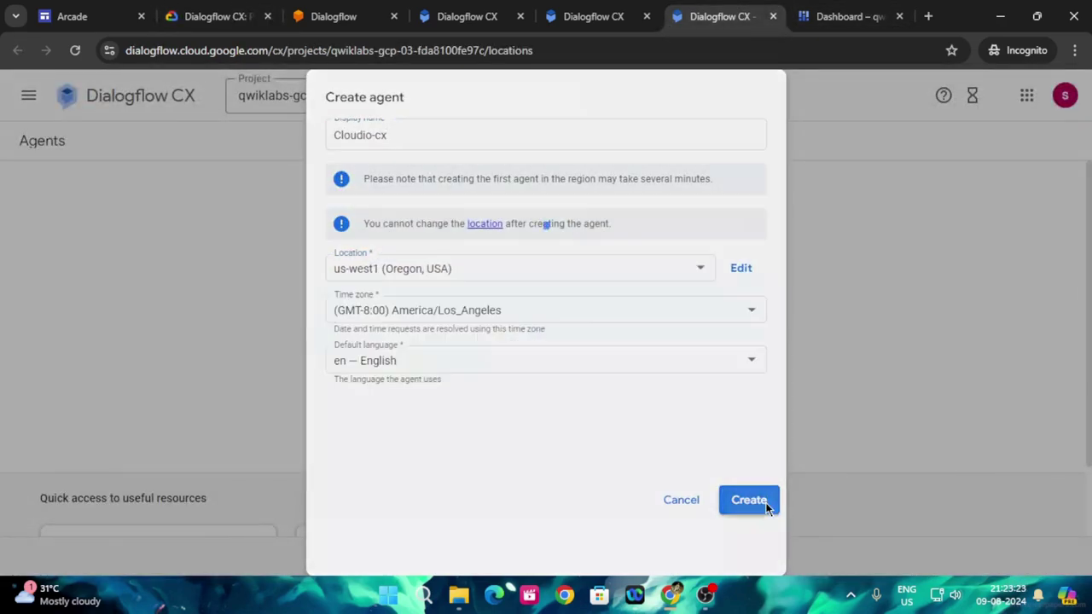
Check the lab progress for the "Create an Agent" objective in Task 1.
left_click(209, 16)
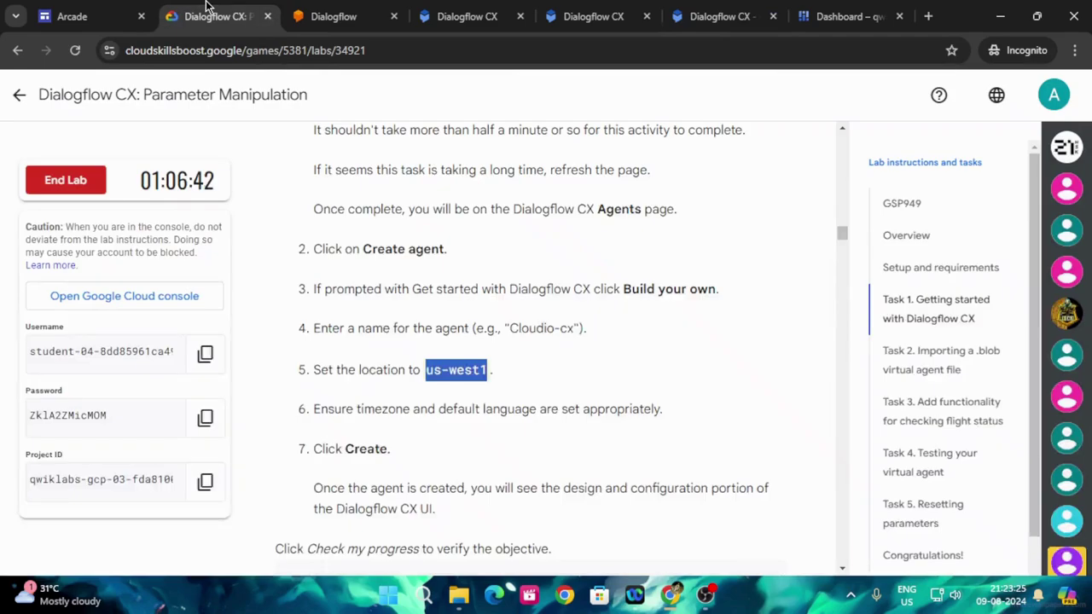
scroll(562, 479, "down", 3)
left_click(448, 385)
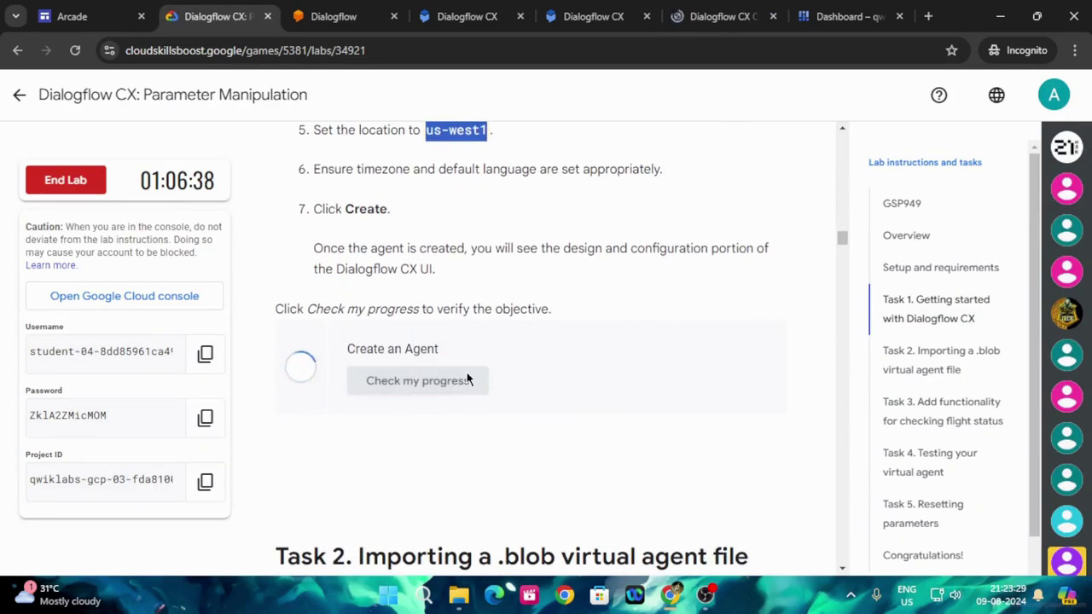
left_click(467, 381)
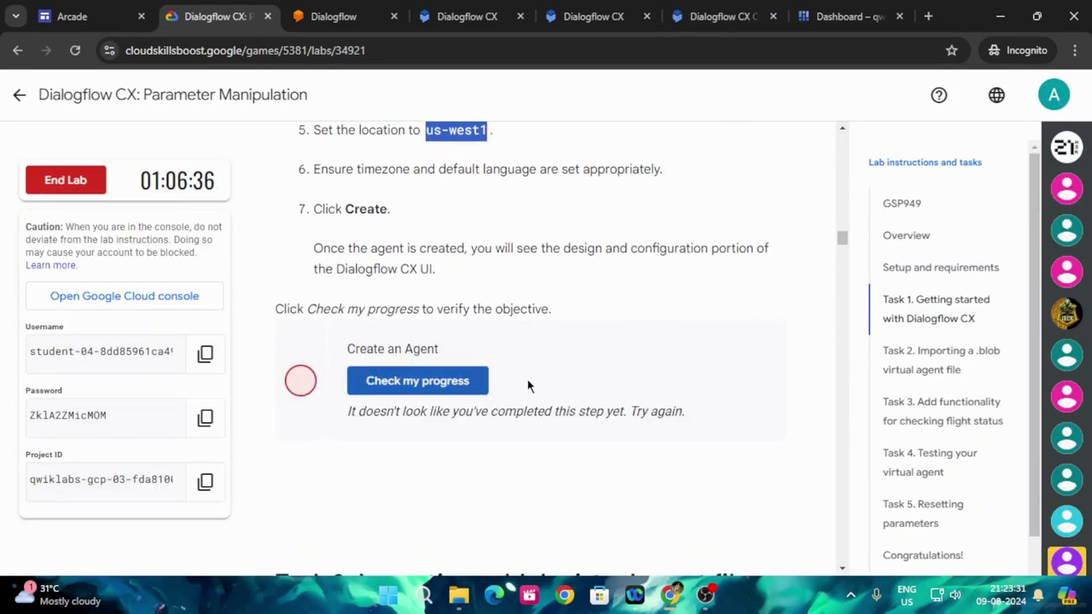
left_click(429, 389)
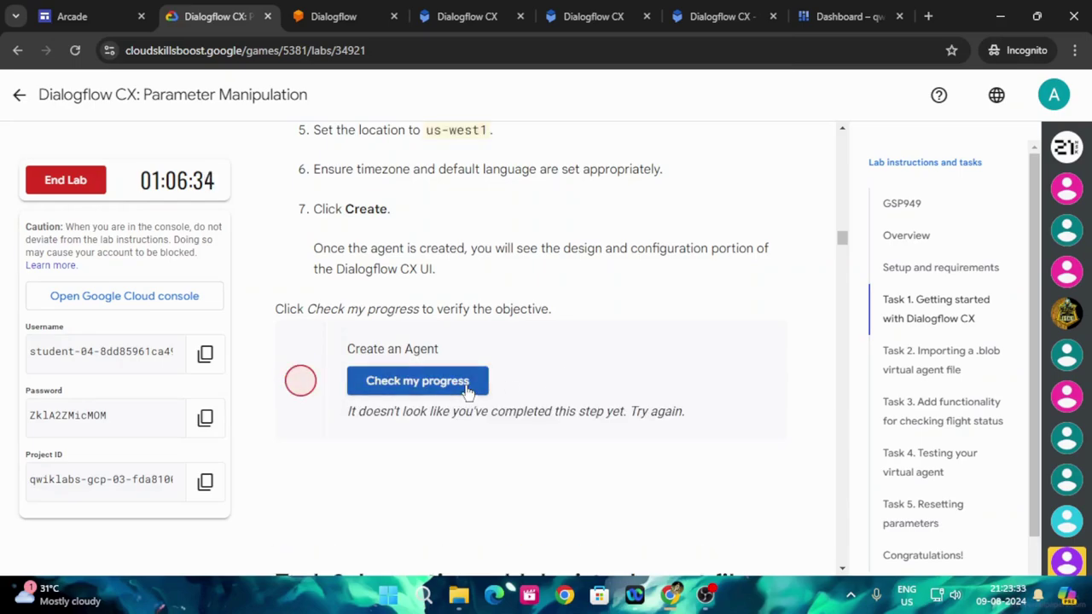
left_click(443, 381)
Return to Dialogflow CX, cancel the project selection, and switch back to the student account.
left_click(738, 7)
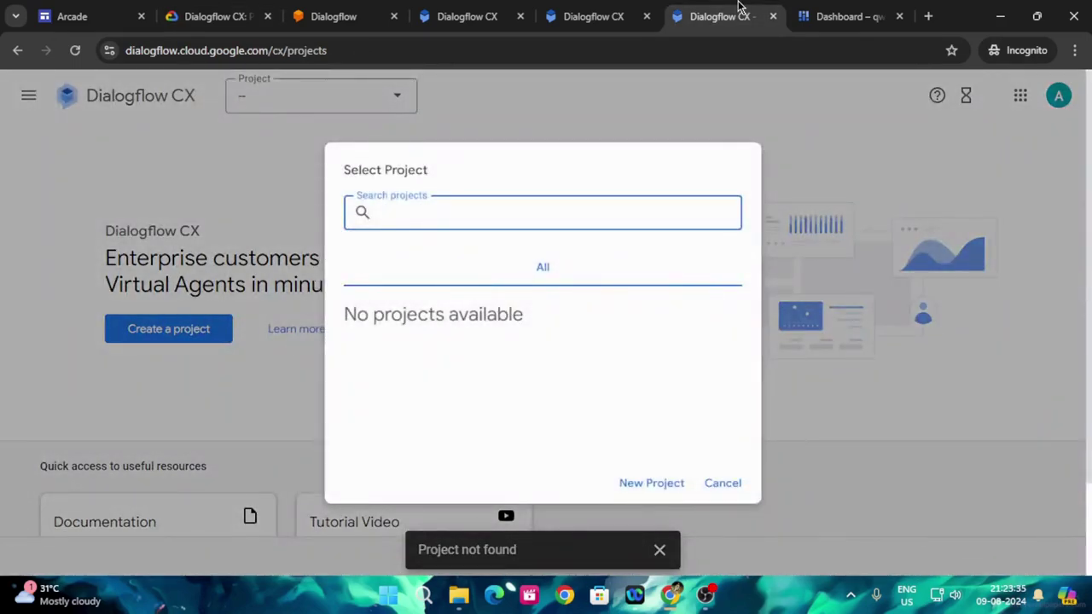
left_click(700, 485)
left_click(1059, 94)
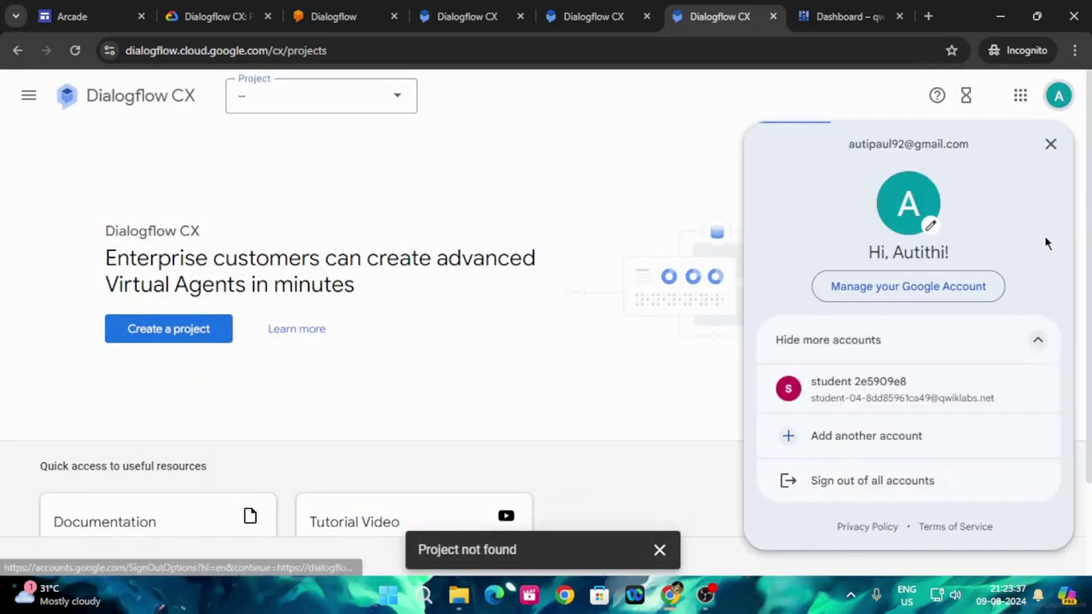
left_click(961, 409)
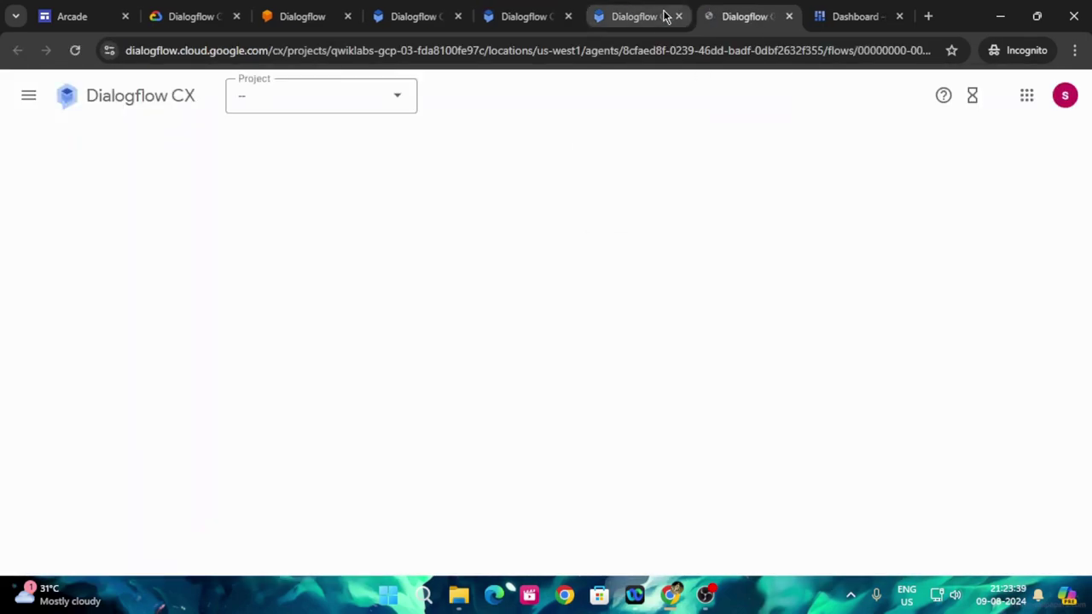
Close the surplus Dialogflow CX page and return to the Cloudio-cx agent's page.
left_click(569, 17)
left_click(459, 25)
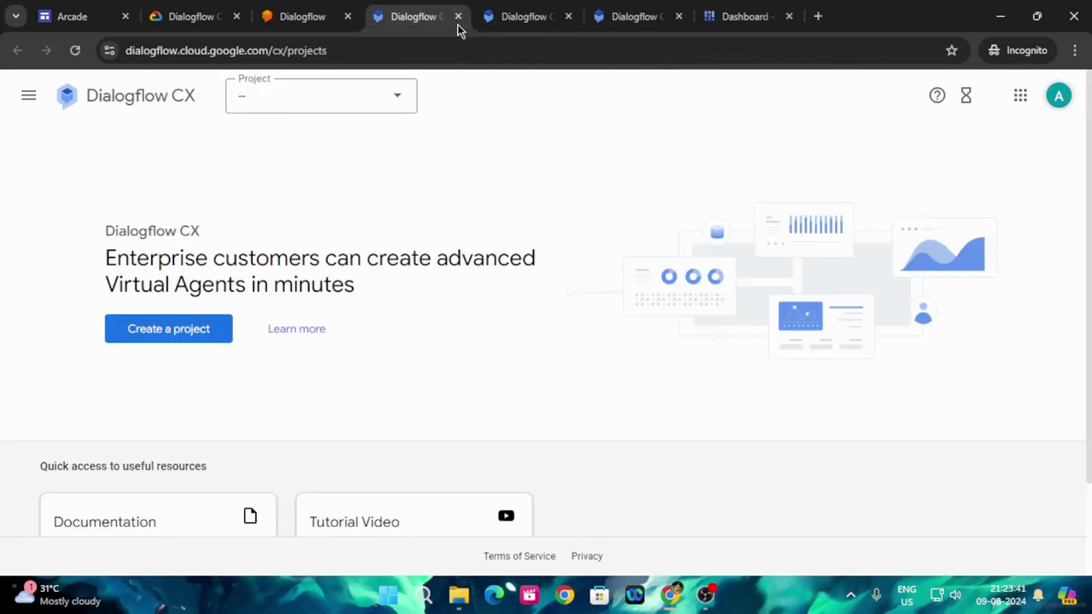
left_click(616, 7)
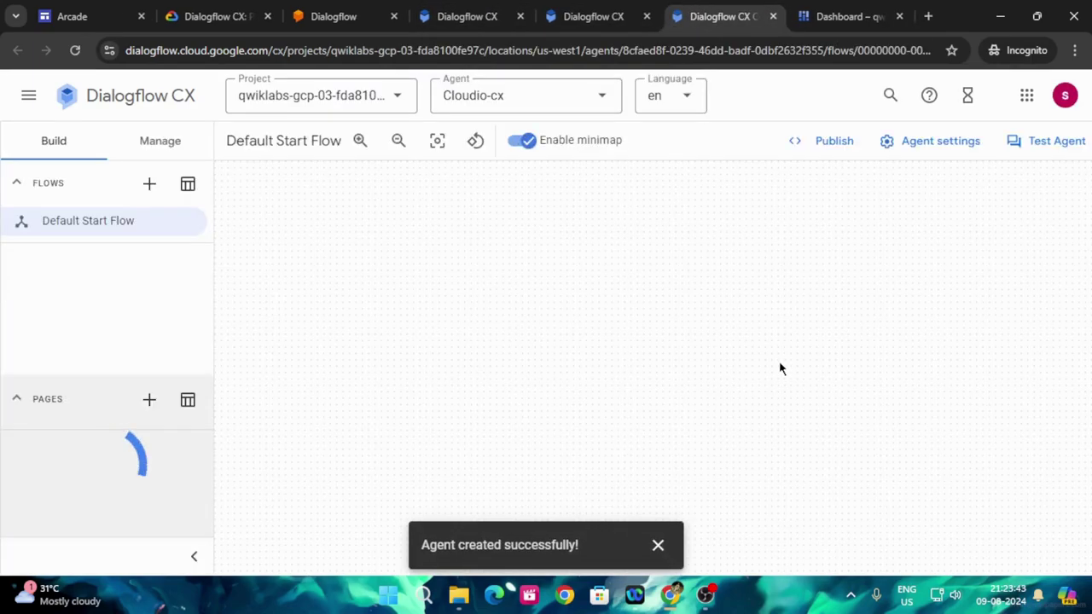
Check the lab's "Create an Agent" progress again and continue to the Task 2 import instructions.
left_click(209, 16)
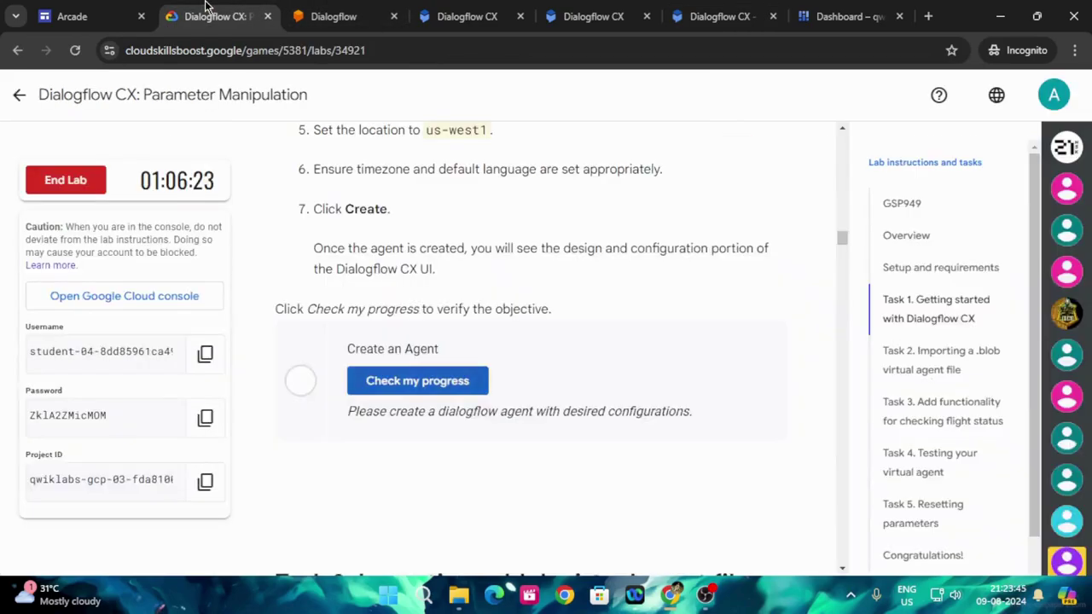
left_click(366, 387)
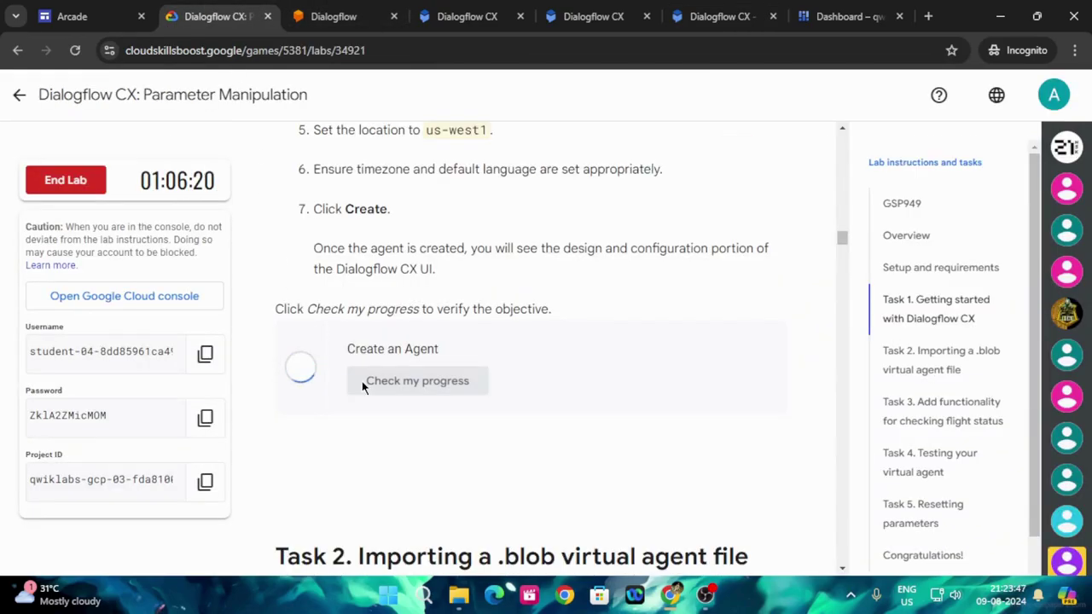
scroll(584, 384, "down", 5)
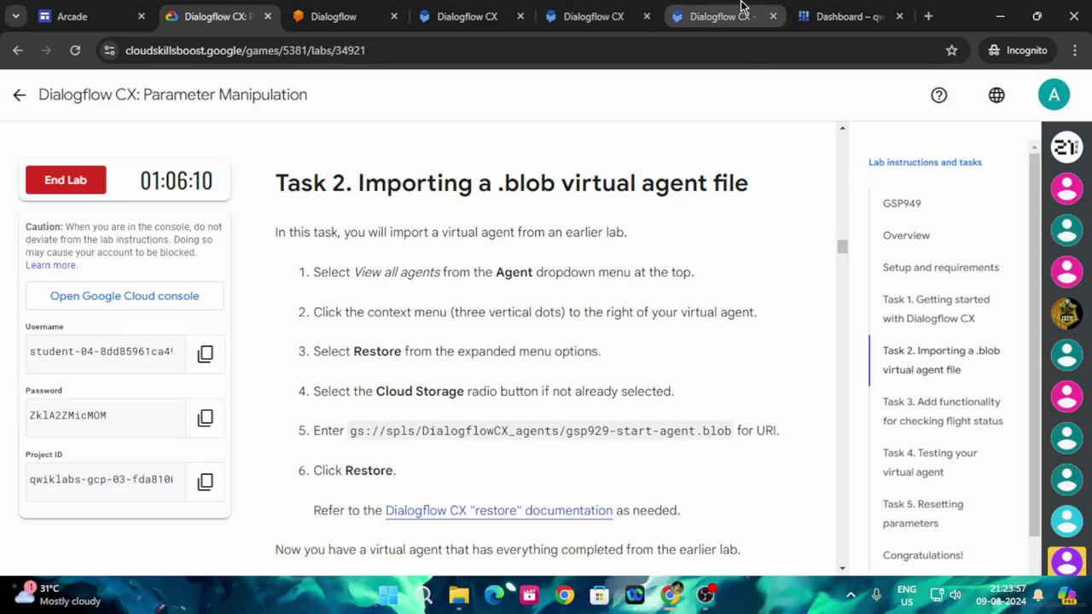
Following the lab's Task 2 instructions, open the list of all agents in the Dialogflow CX project.
left_click(712, 15)
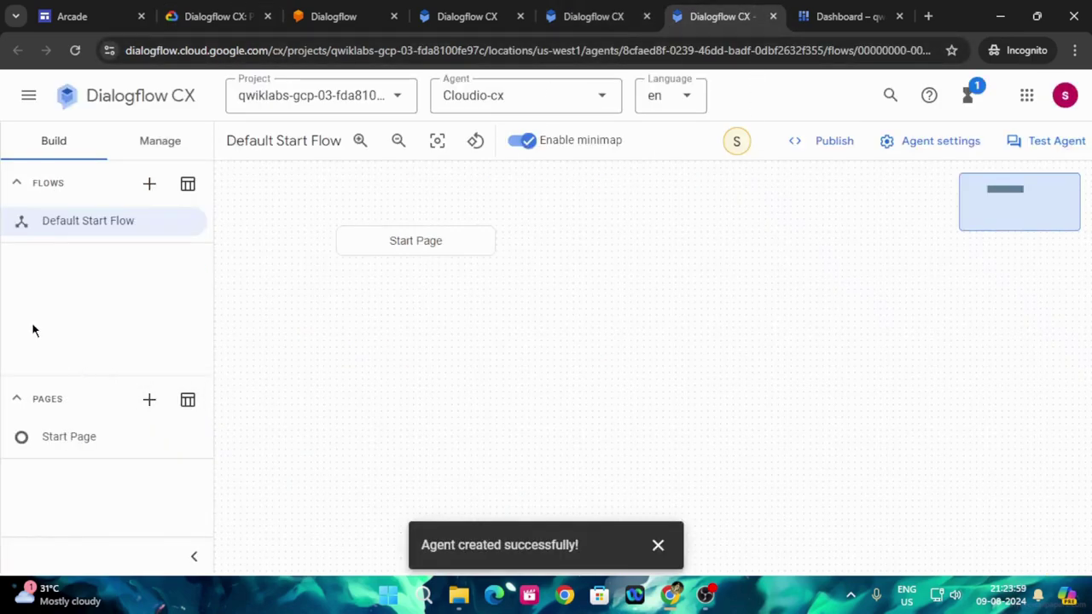
left_click(159, 143)
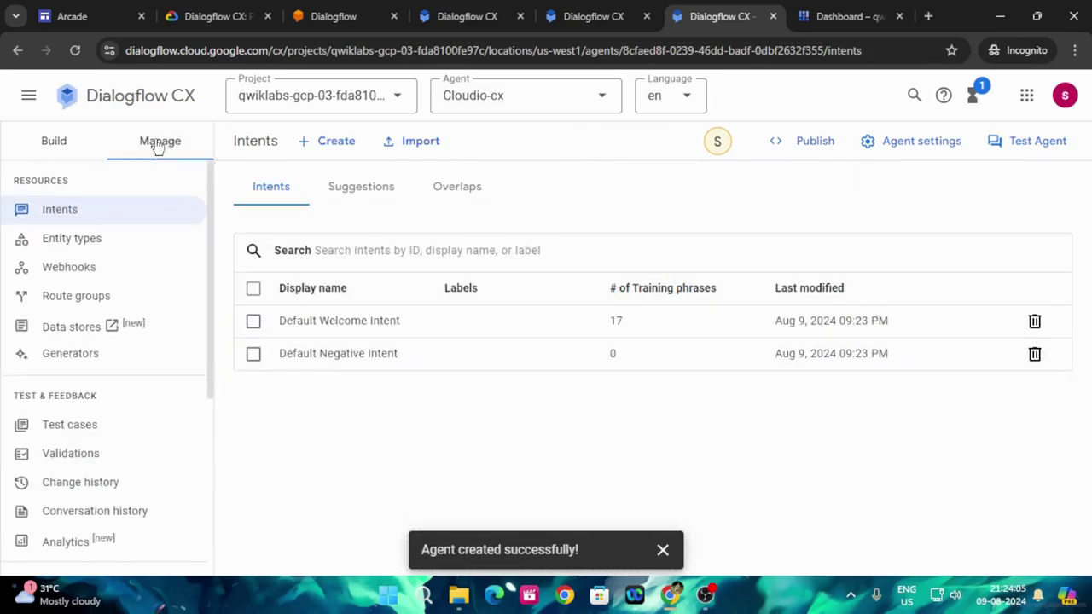
left_click(223, 15)
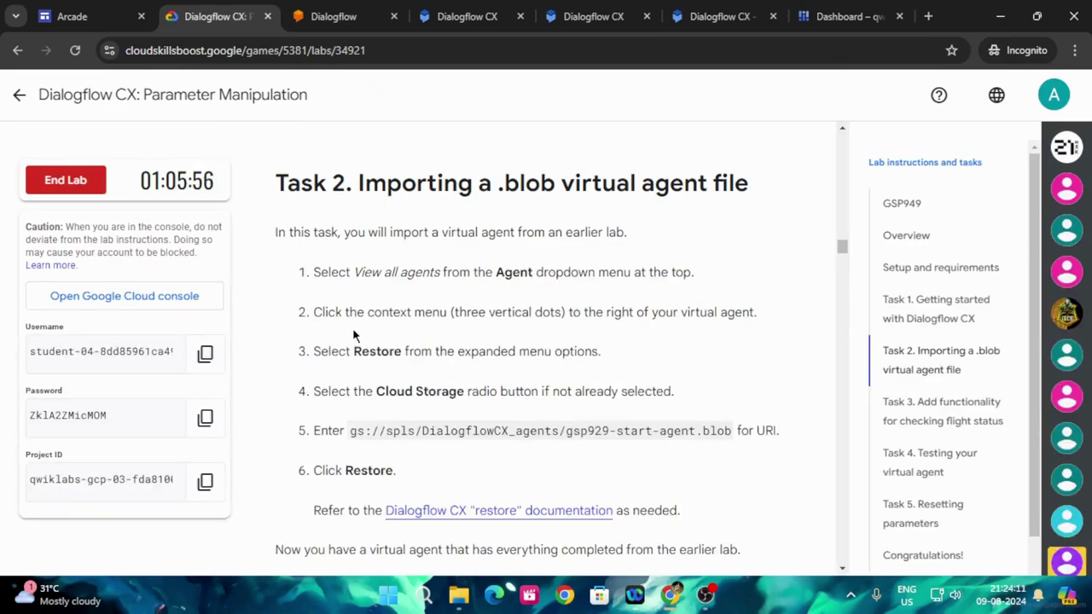
left_click(753, 7)
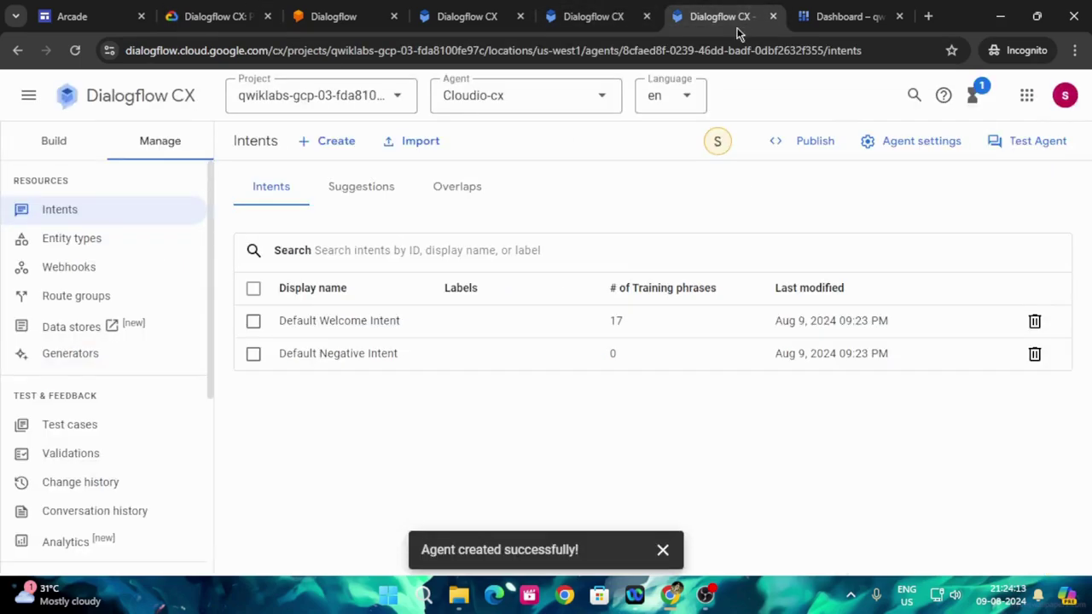
left_click(562, 108)
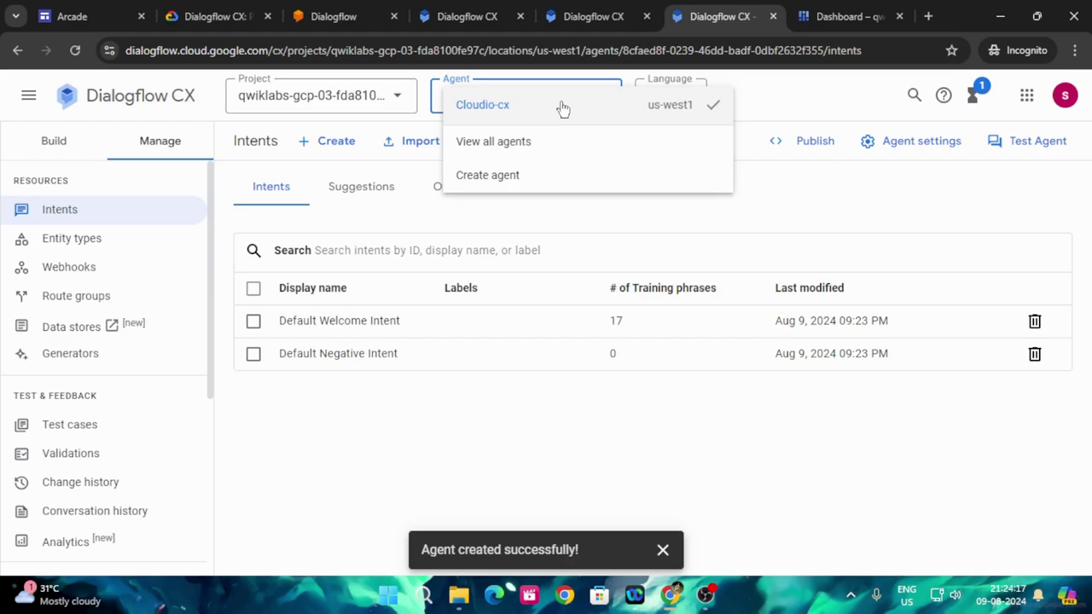
left_click(519, 142)
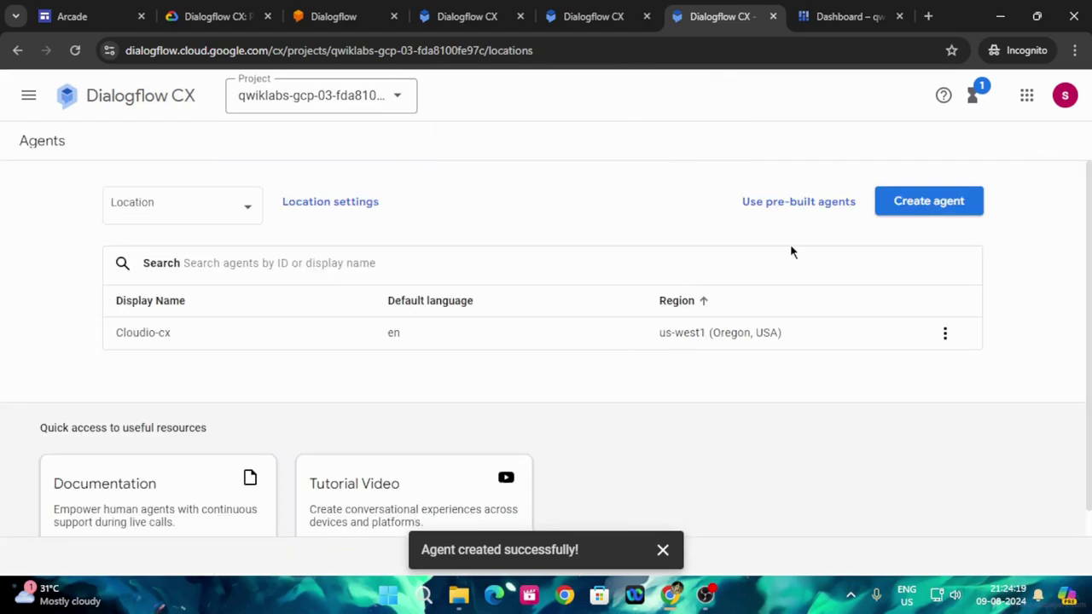
Start restoring the Cloudio-cx agent and copy the .blob file's Cloud Storage URI from the lab's Task 2 instructions.
left_click(946, 335)
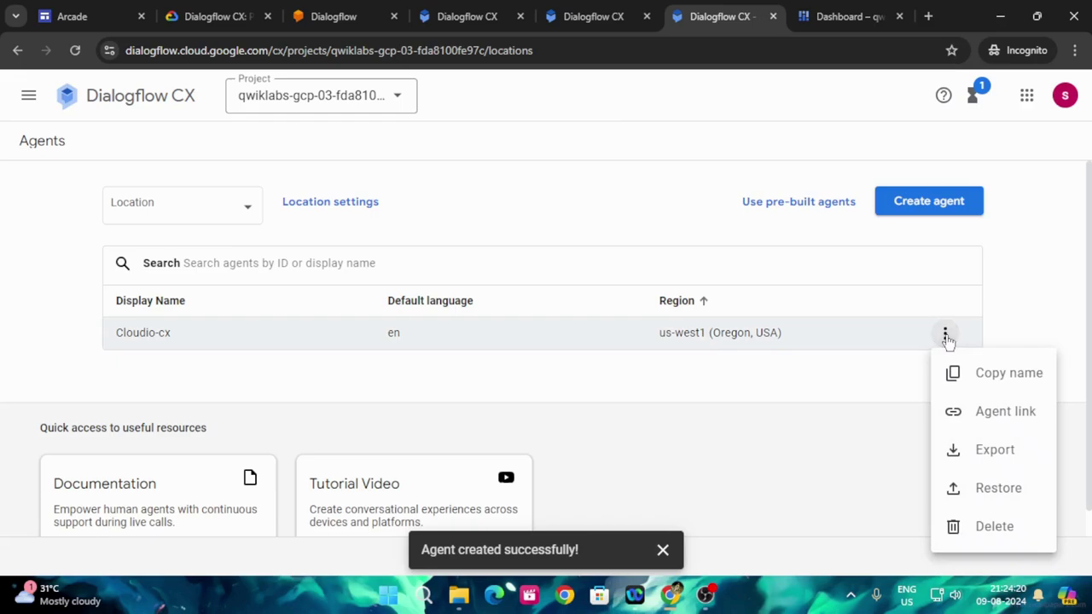
left_click(995, 498)
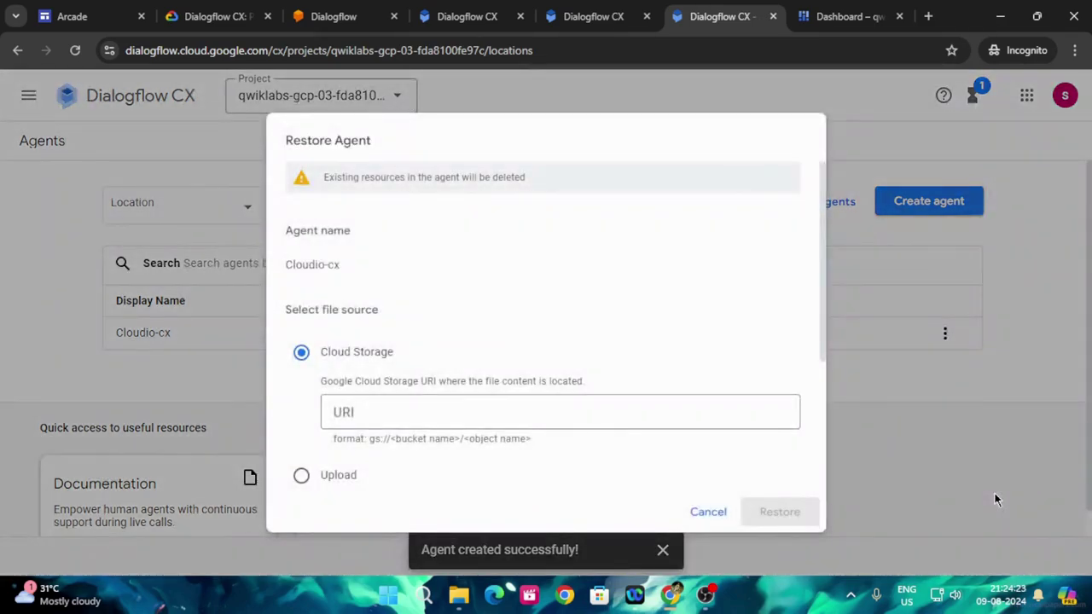
left_click(188, 13)
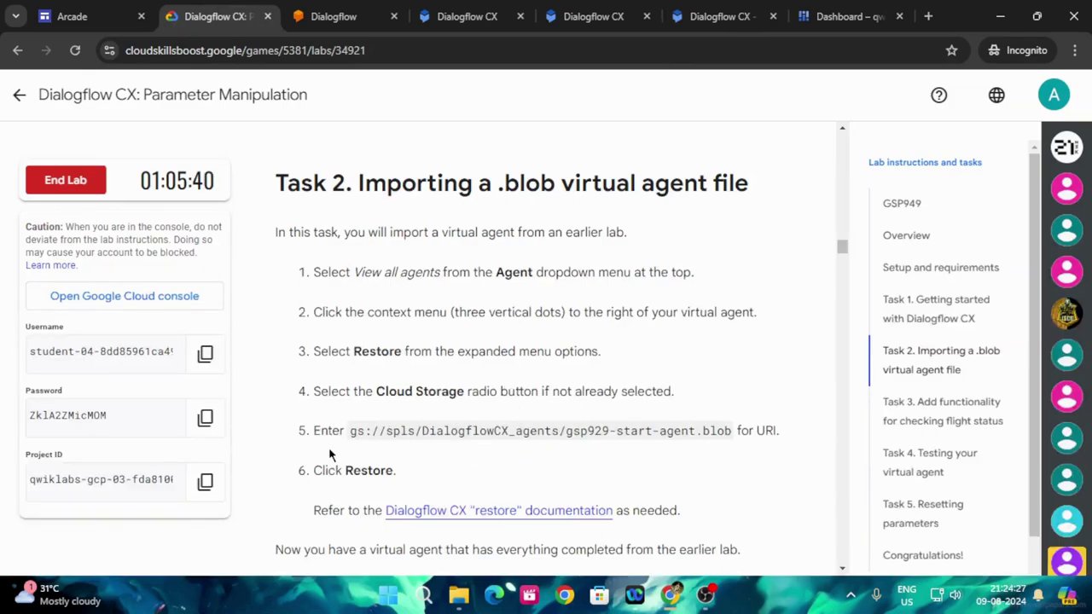
left_click_drag(353, 431, 733, 443)
key("ctrl+c")
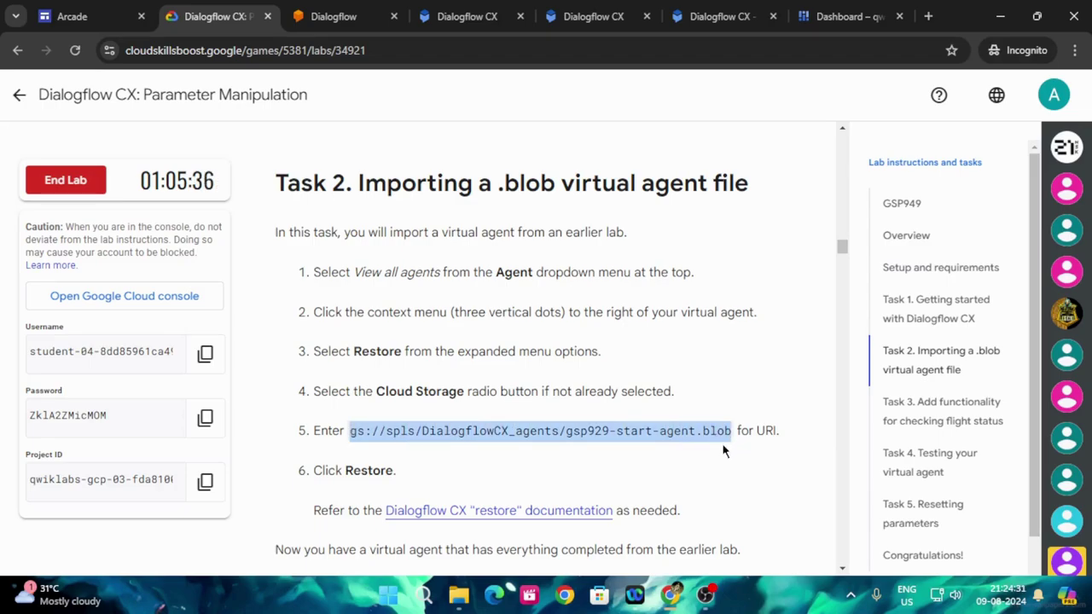
Restore the Cloudio-cx agent from Cloud Storage using the URI gs://spls/DialogflowCX_agents/gsp929-start-agent.blob.
left_click(740, 12)
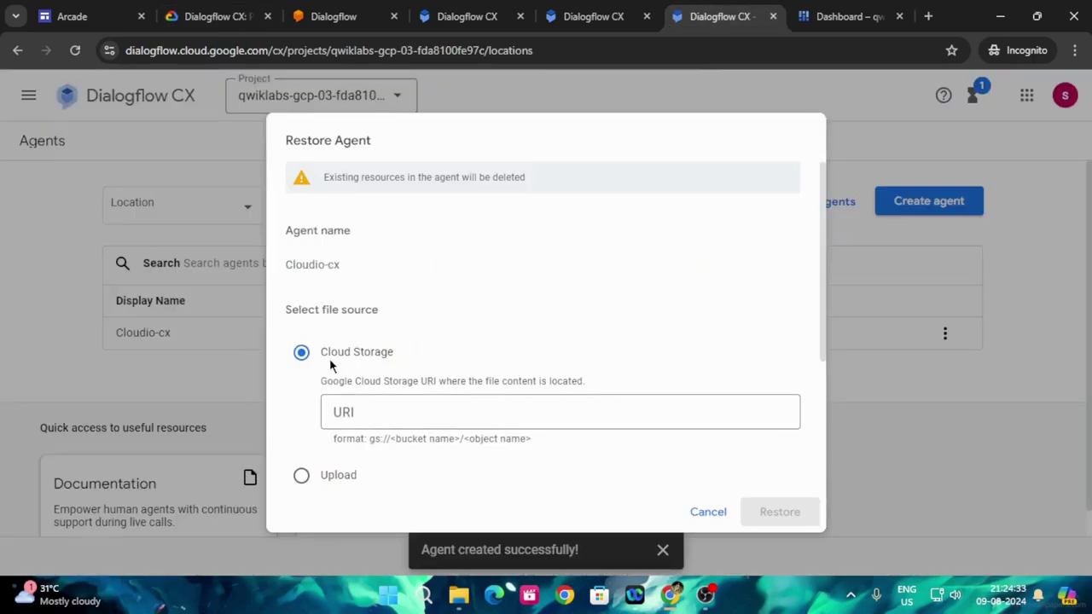
scroll(330, 362, "down", 1)
left_click(359, 333)
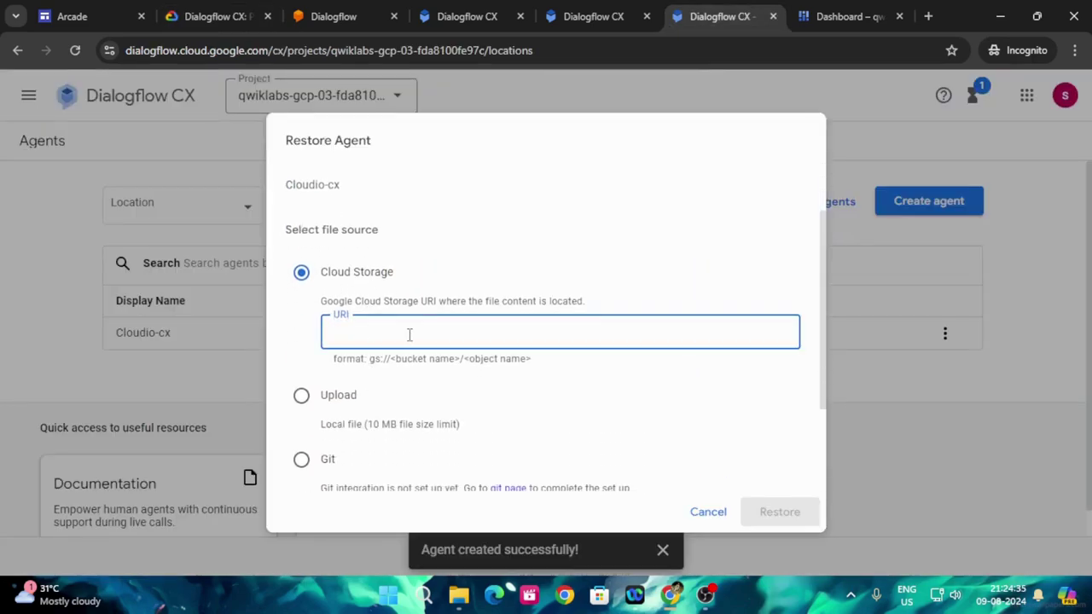
key("ctrl+v")
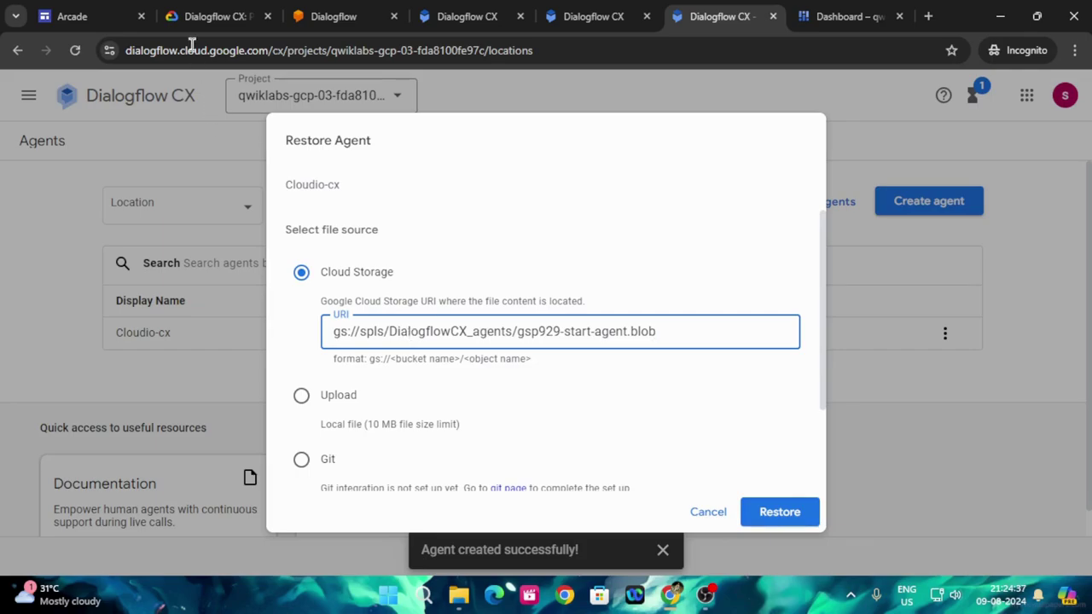
left_click(192, 17)
scroll(682, 154, "down", 2)
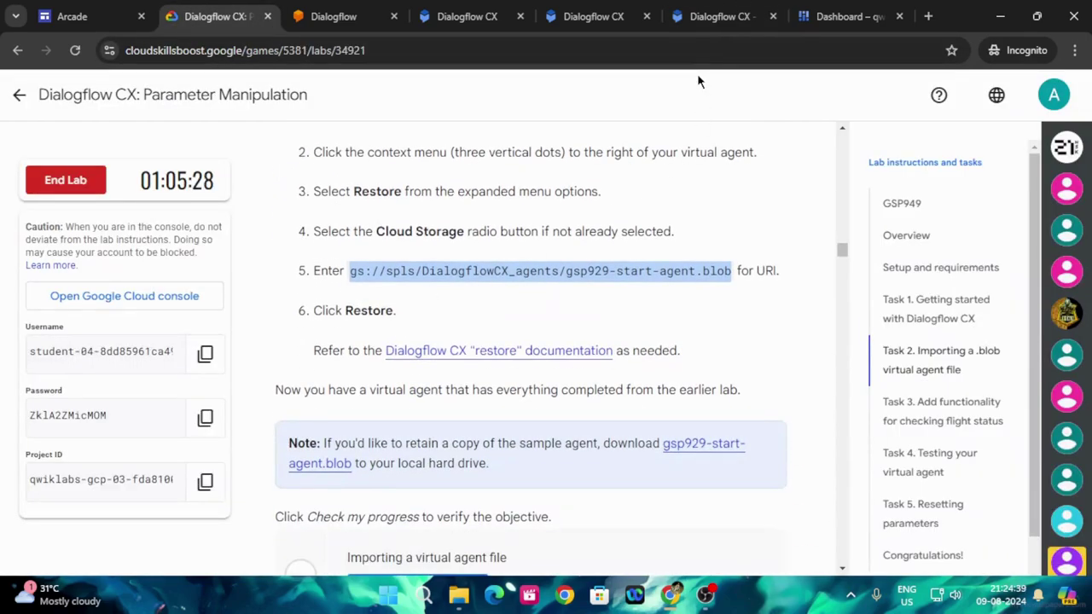
left_click(721, 16)
left_click(755, 514)
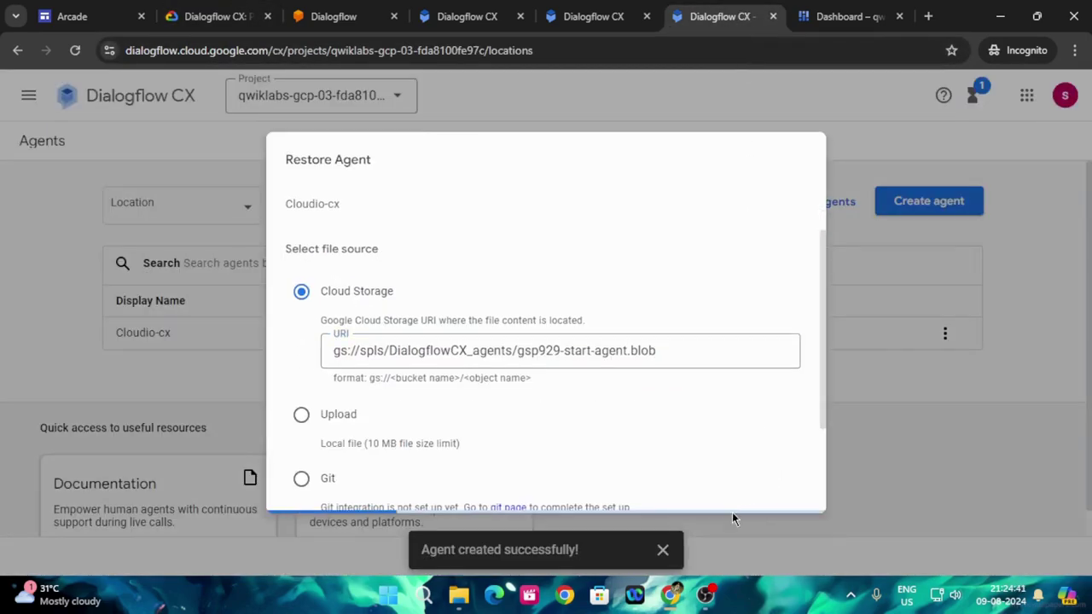
Return to the lab page and check the "Importing a virtual agent file" progress until it is assessed.
left_click(209, 7)
scroll(491, 401, "down", 1)
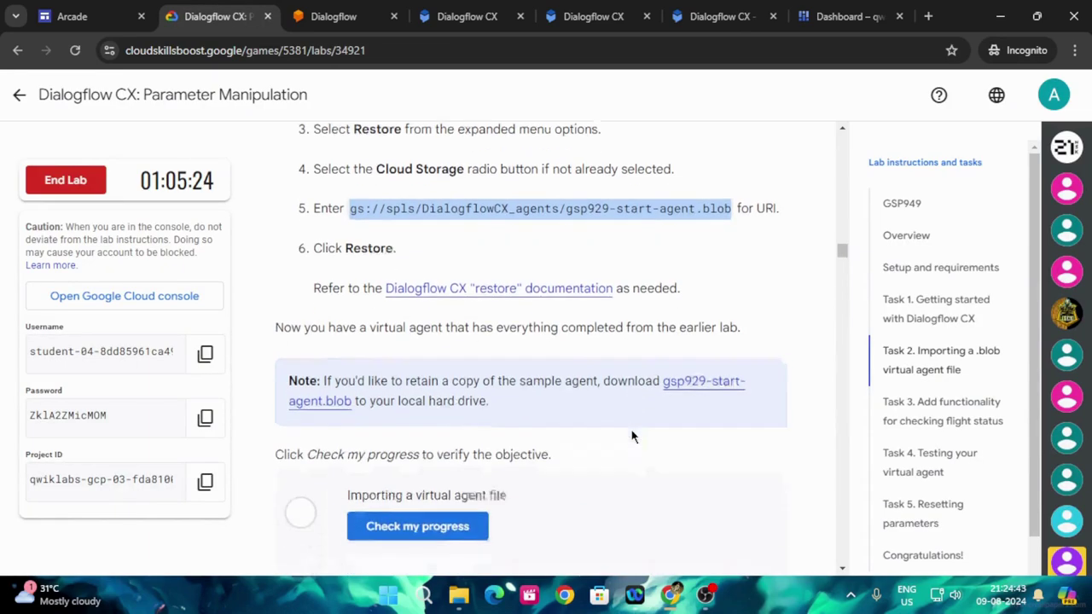
left_click(559, 501)
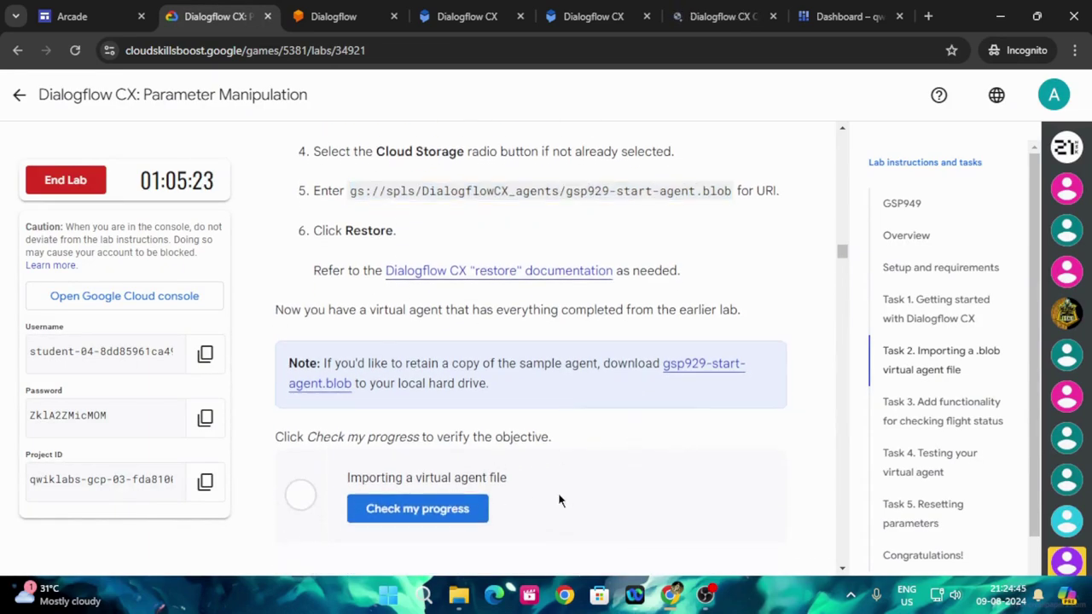
left_click(455, 513)
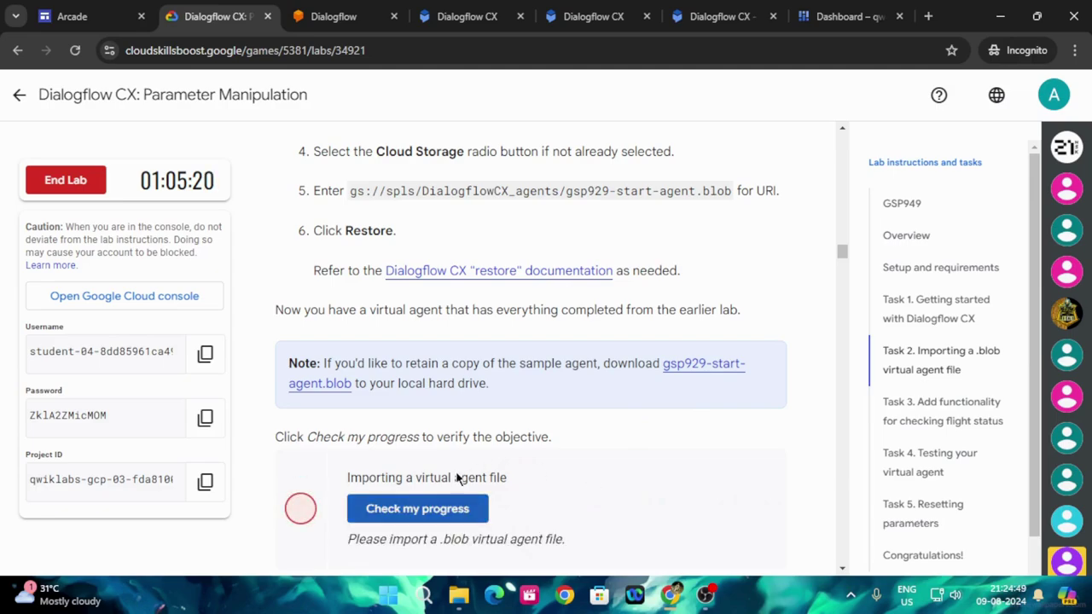
left_click(391, 517)
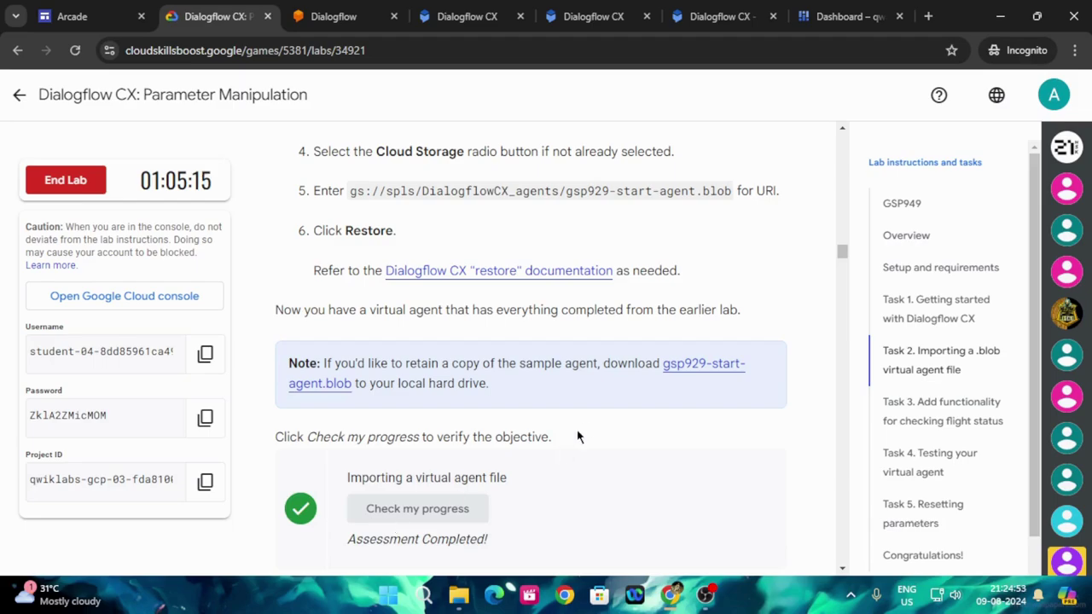
Read on past the restored-agent verification to the Task 3 instructions for creating a custom Regex entity.
scroll(585, 420, "down", 7)
scroll(586, 424, "down", 10)
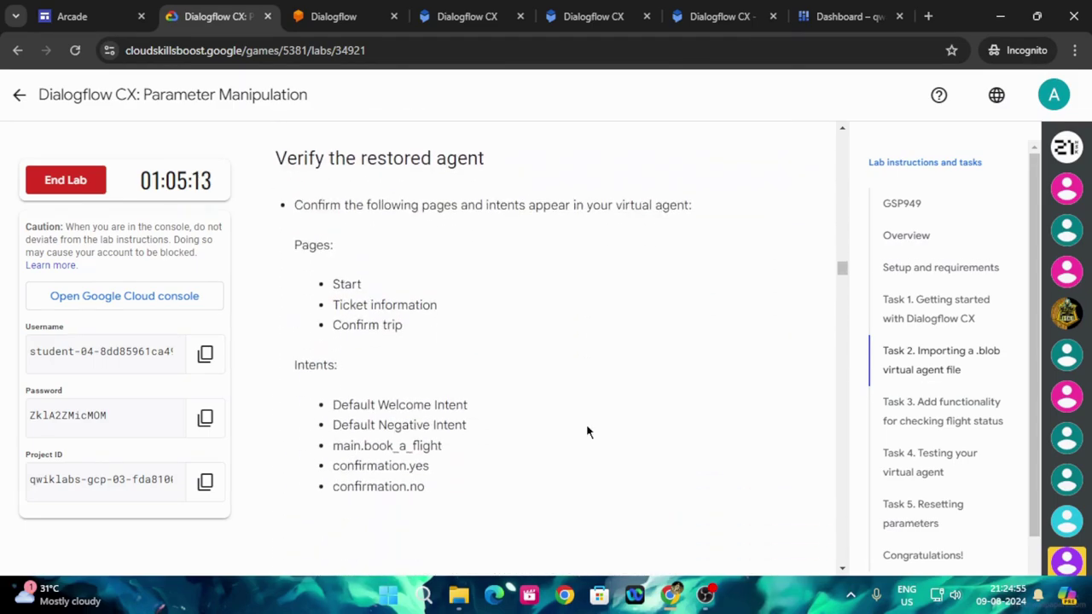
scroll(587, 431, "down", 2)
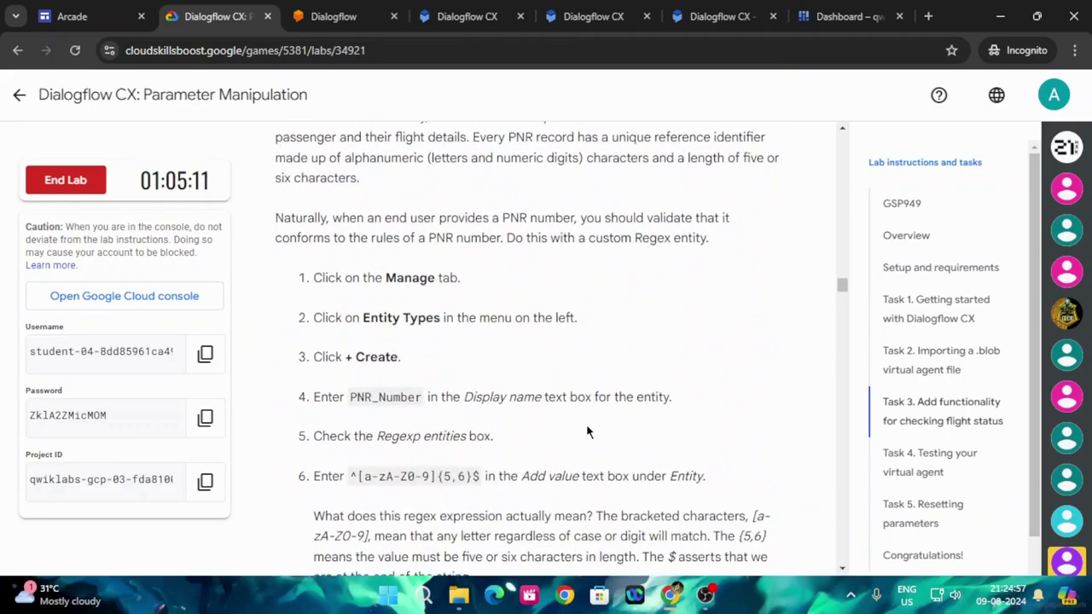
Go back to Dialogflow CX, cancel the project selection, and switch to the student account to reach the Cloudio-cx agent.
left_click(696, 26)
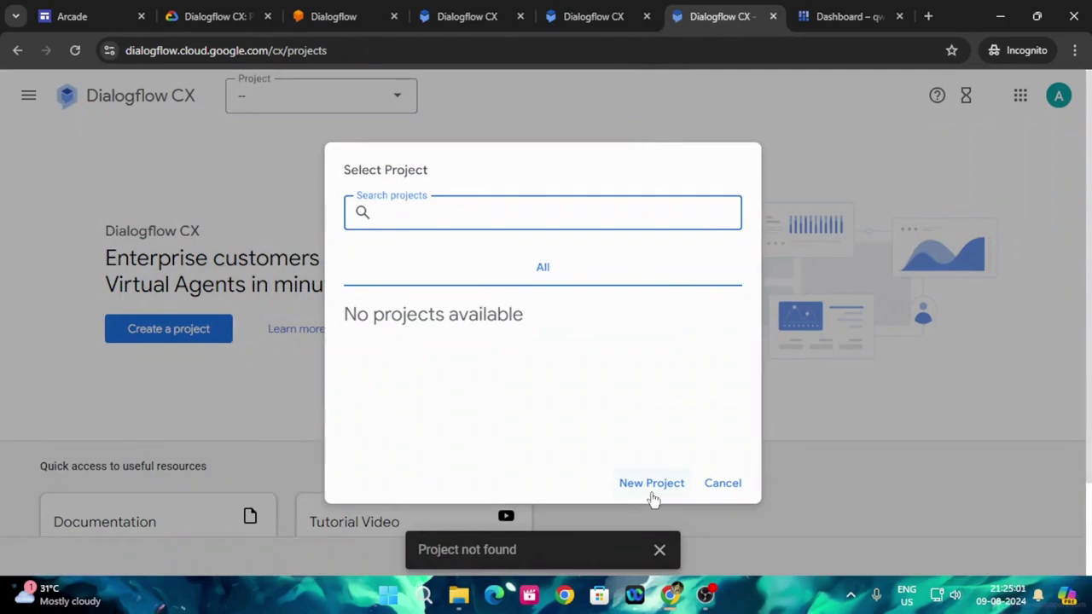
left_click(734, 488)
left_click(1059, 95)
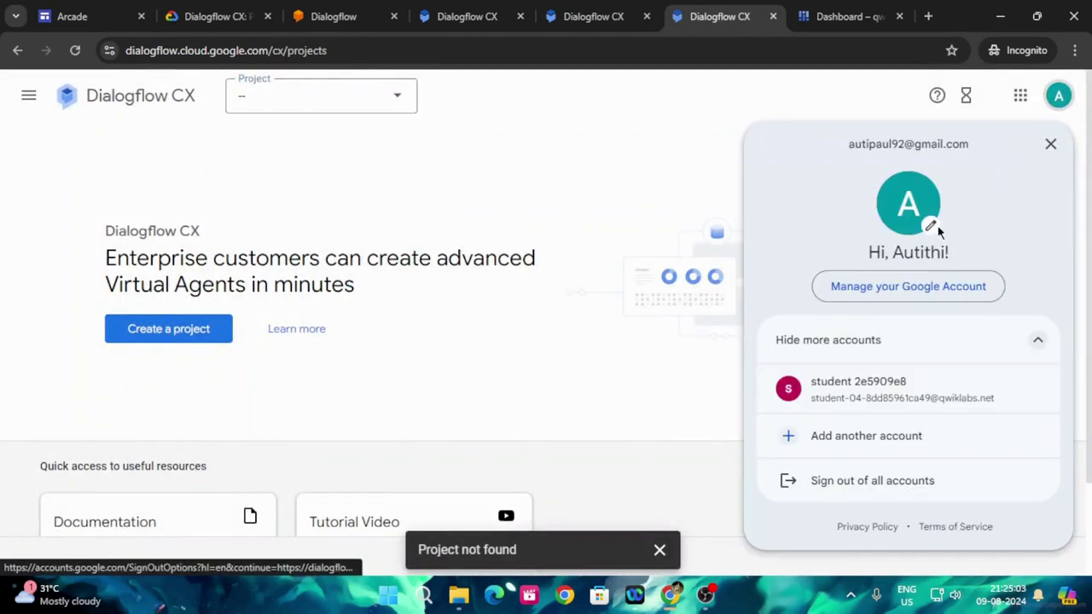
left_click(842, 386)
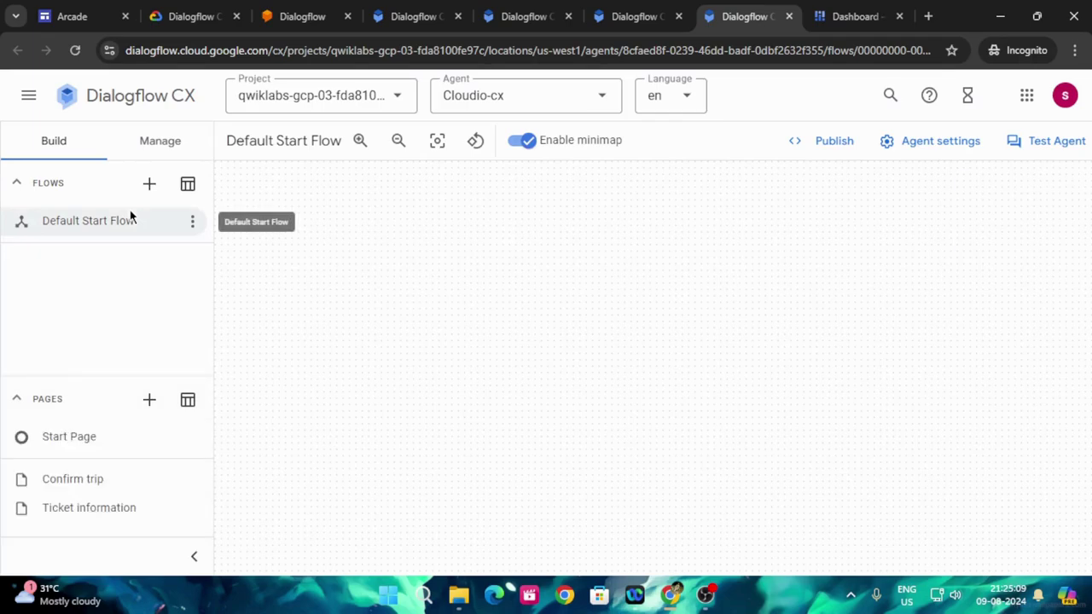
Following the lab's Task 3 instructions, start a new custom entity type in the Cloudio-cx agent.
left_click(162, 141)
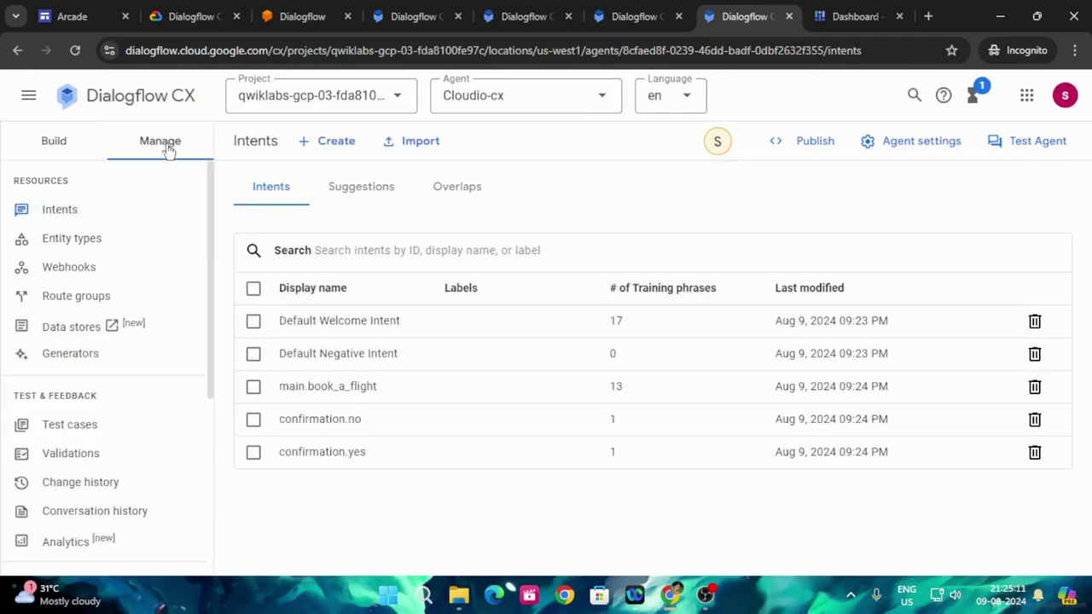
left_click(211, 8)
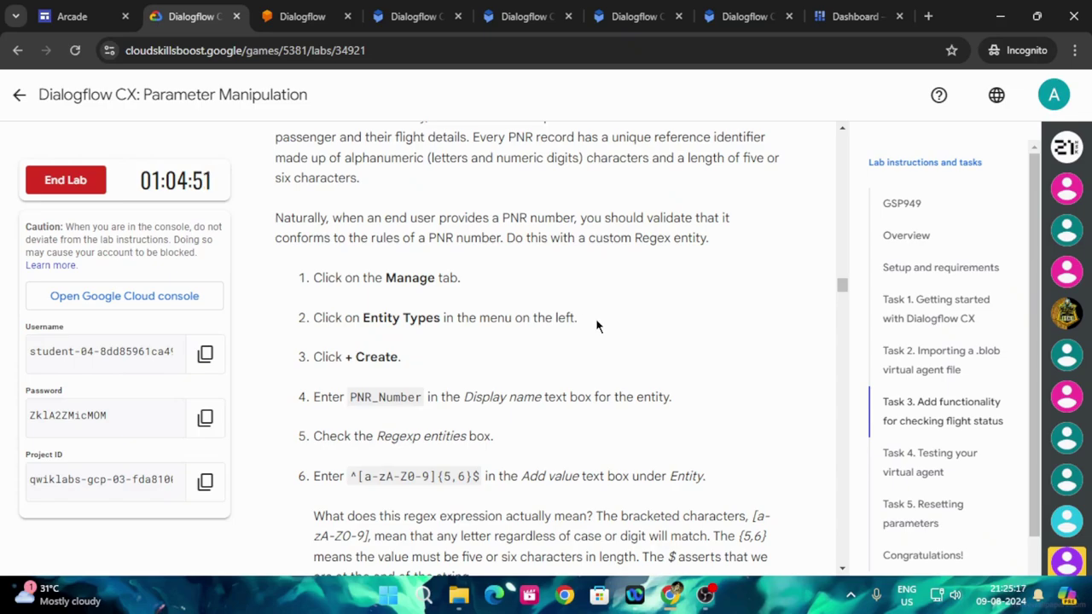
left_click(759, 9)
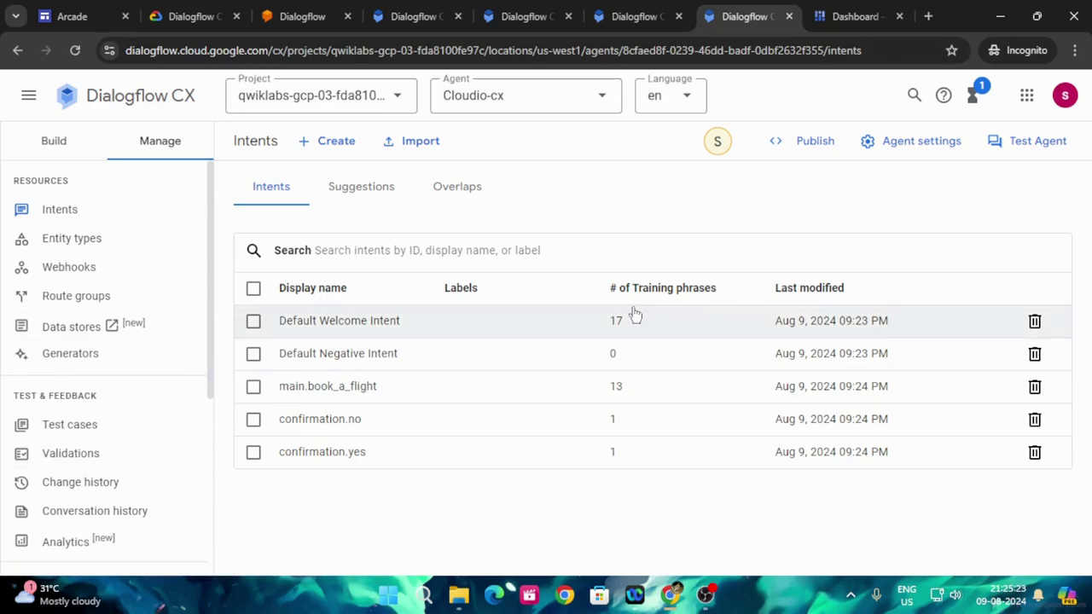
scroll(125, 373, "down", 1)
scroll(126, 372, "down", 3)
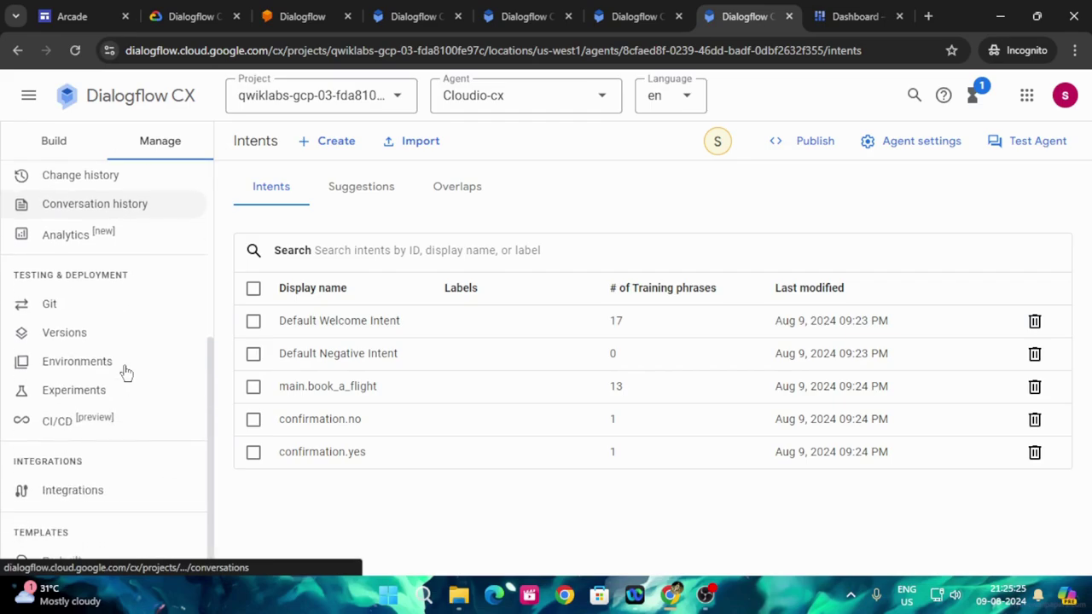
scroll(125, 449, "up", 4)
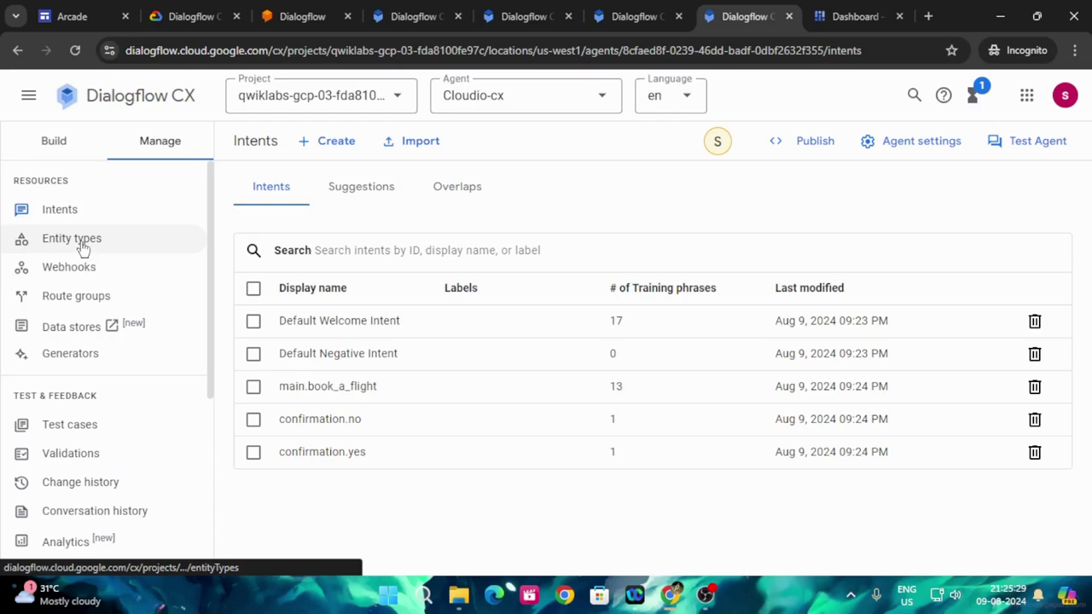
left_click(83, 244)
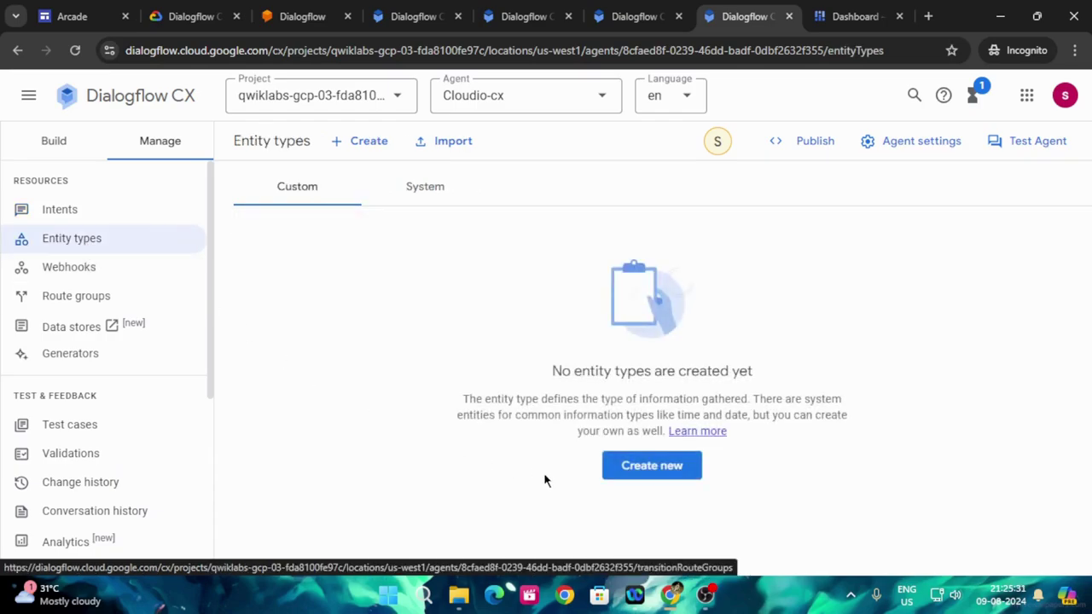
left_click(358, 143)
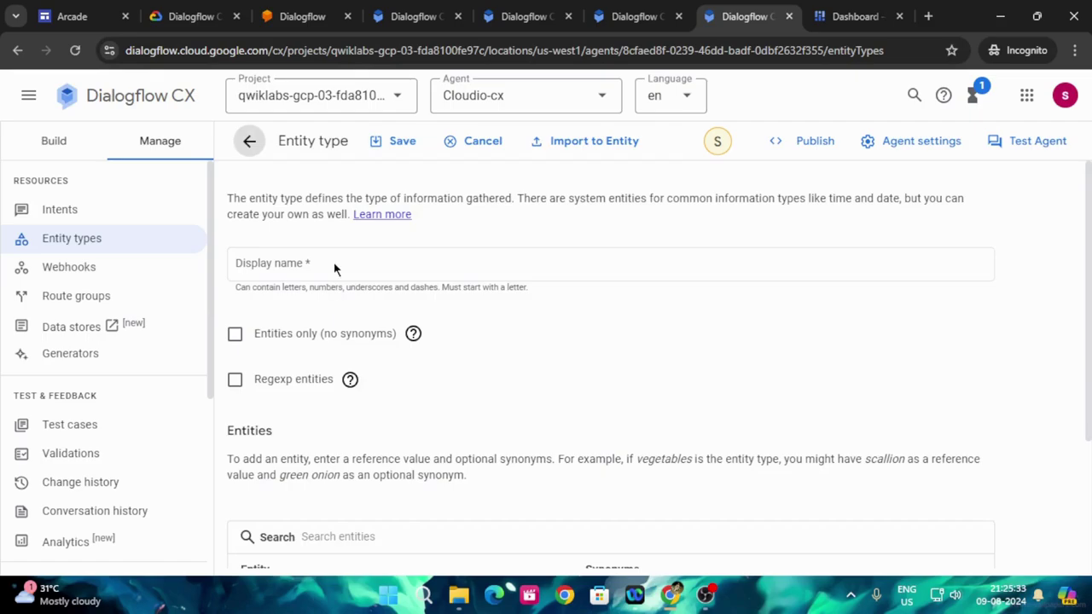
Examine the lab's PNR number entity instructions and example screenshot against the fields of the new entity type form.
left_click(192, 17)
scroll(459, 419, "down", 1)
scroll(459, 424, "down", 1)
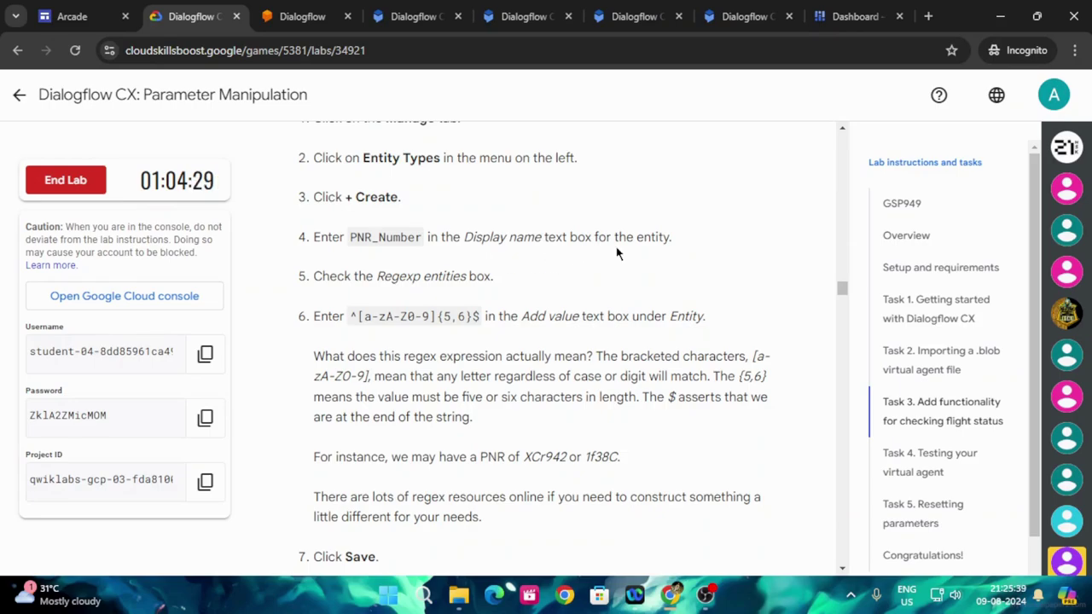
left_click(749, 9)
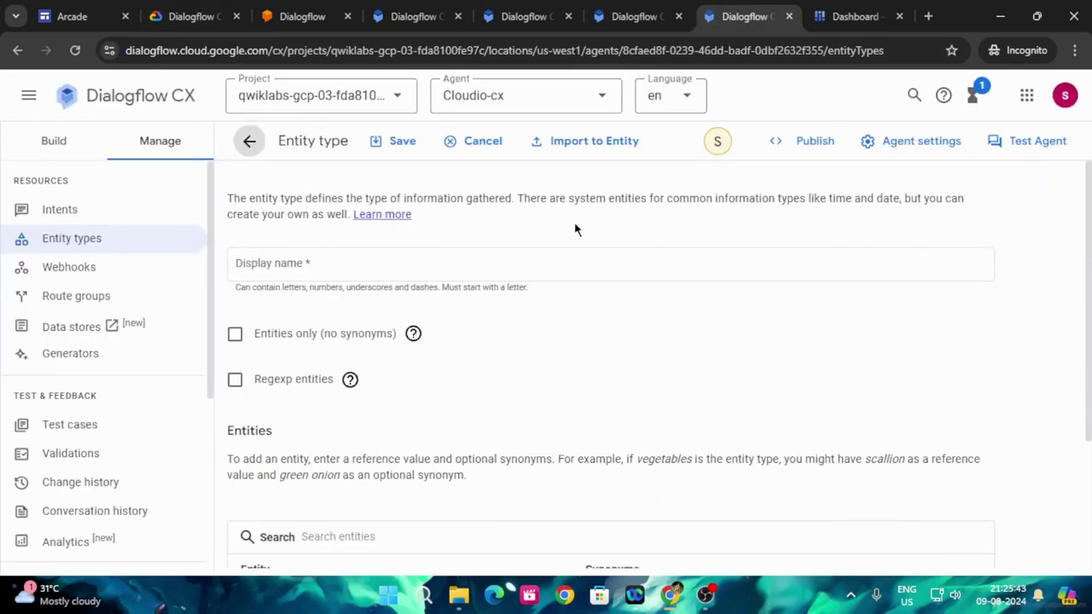
scroll(550, 391, "down", 1)
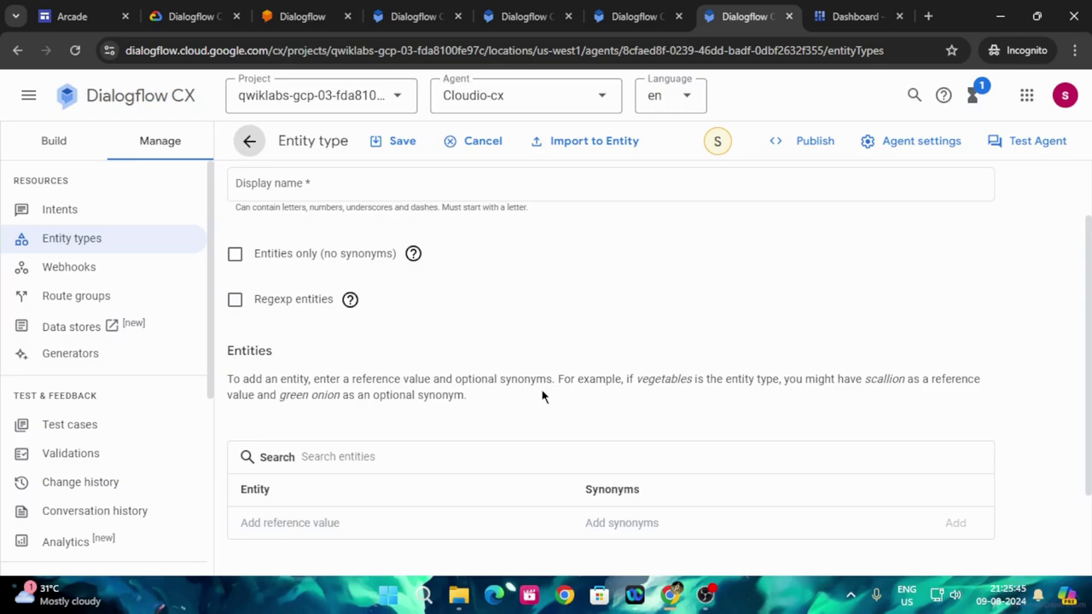
scroll(360, 347, "up", 1)
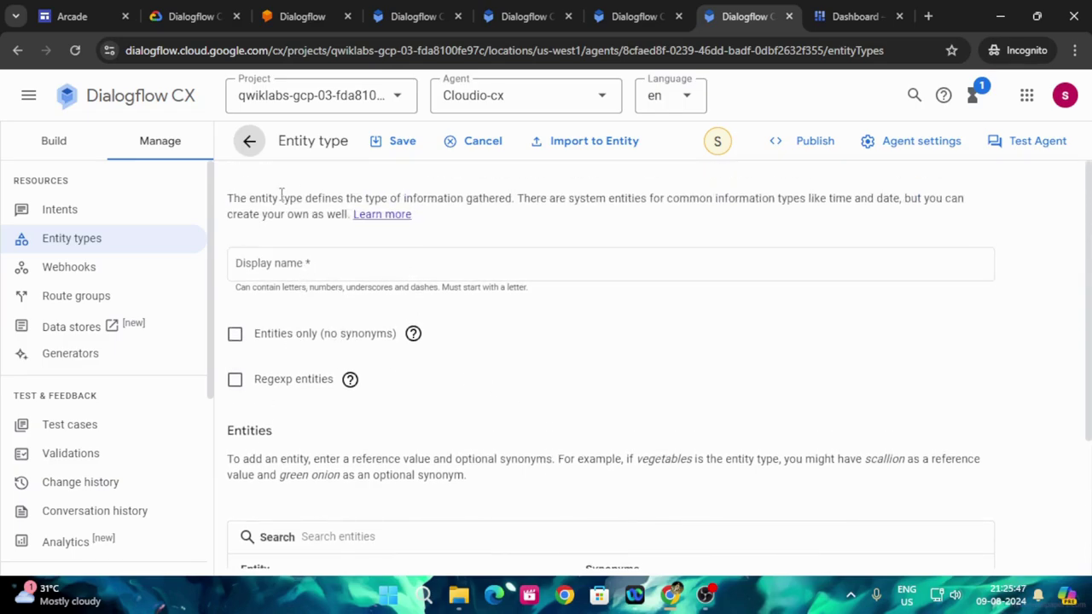
left_click(192, 17)
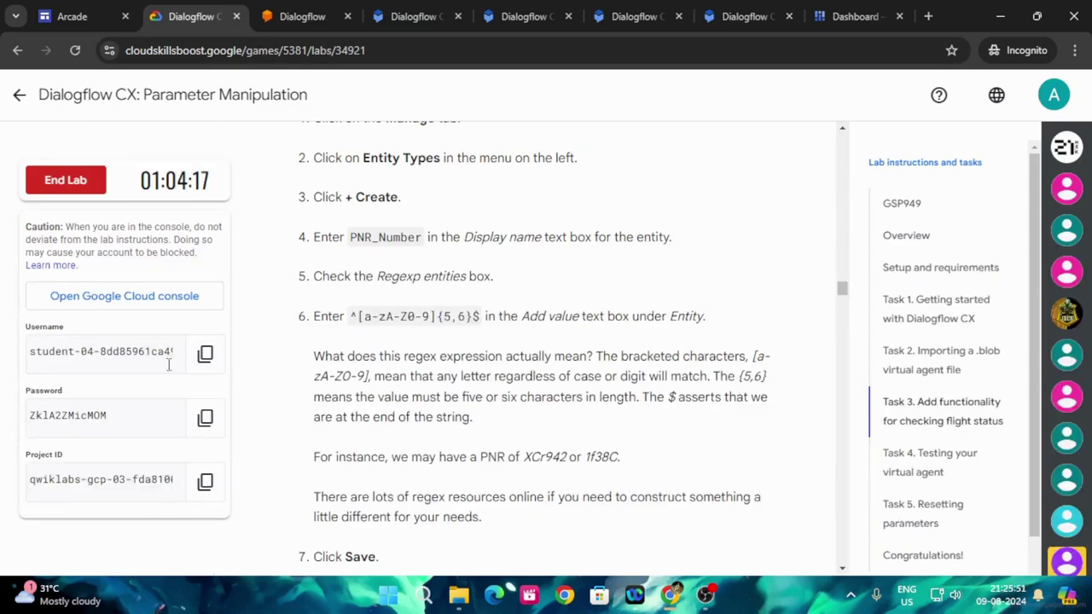
scroll(502, 396, "down", 5)
scroll(503, 393, "down", 1)
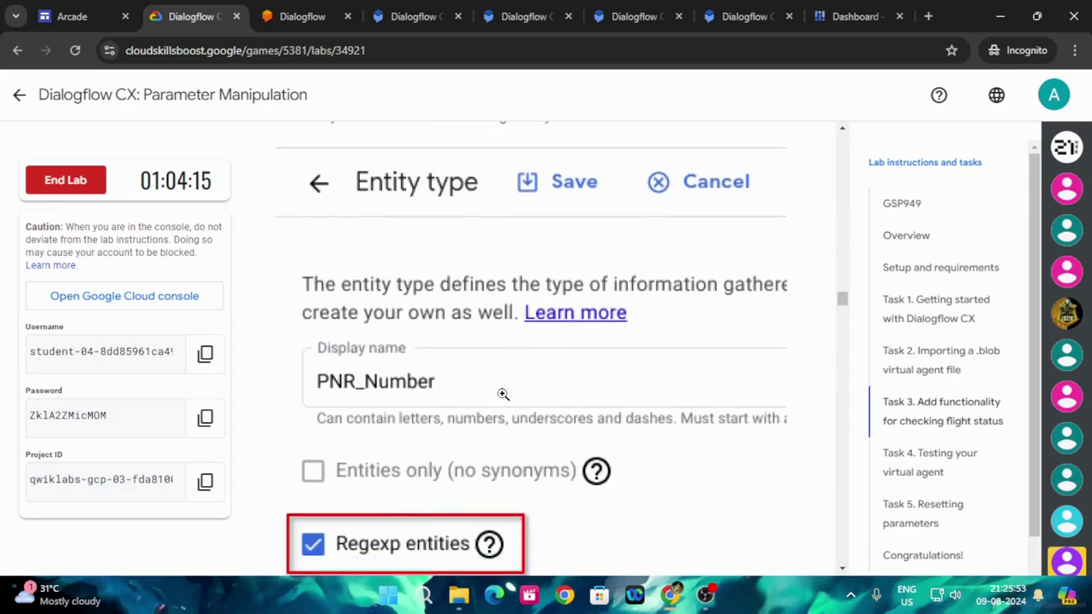
scroll(503, 394, "down", 1)
scroll(438, 398, "up", 3)
scroll(393, 380, "up", 5)
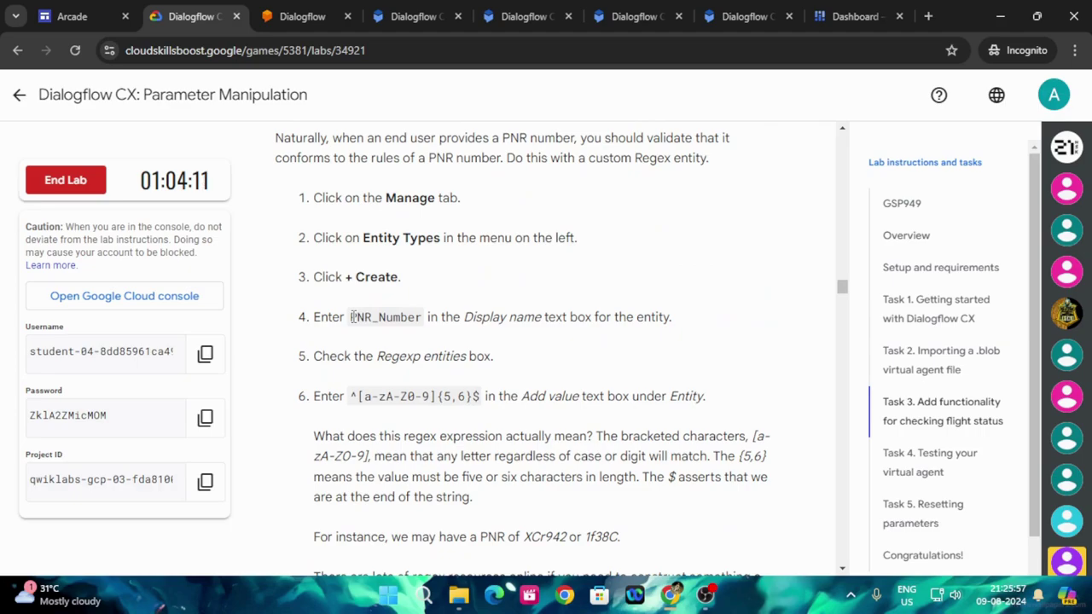
Set the new entity type's display name to PNR_Number from the lab instructions, and return to the lab page.
left_click_drag(352, 317, 672, 317)
left_click_drag(352, 317, 419, 318)
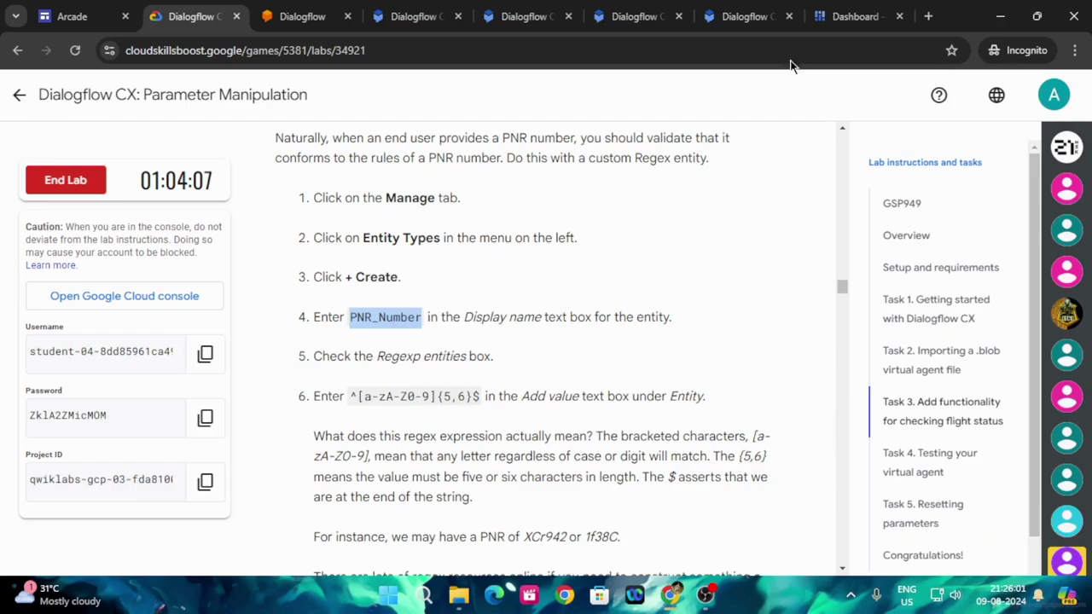
left_click(742, 17)
left_click(292, 261)
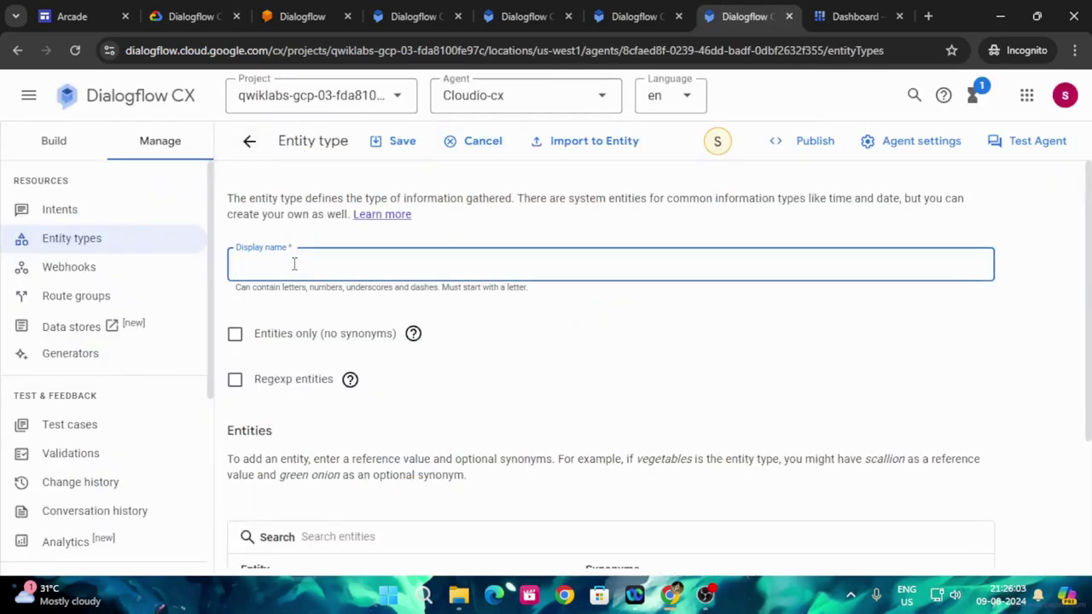
type("PNR_Number")
left_click(167, 7)
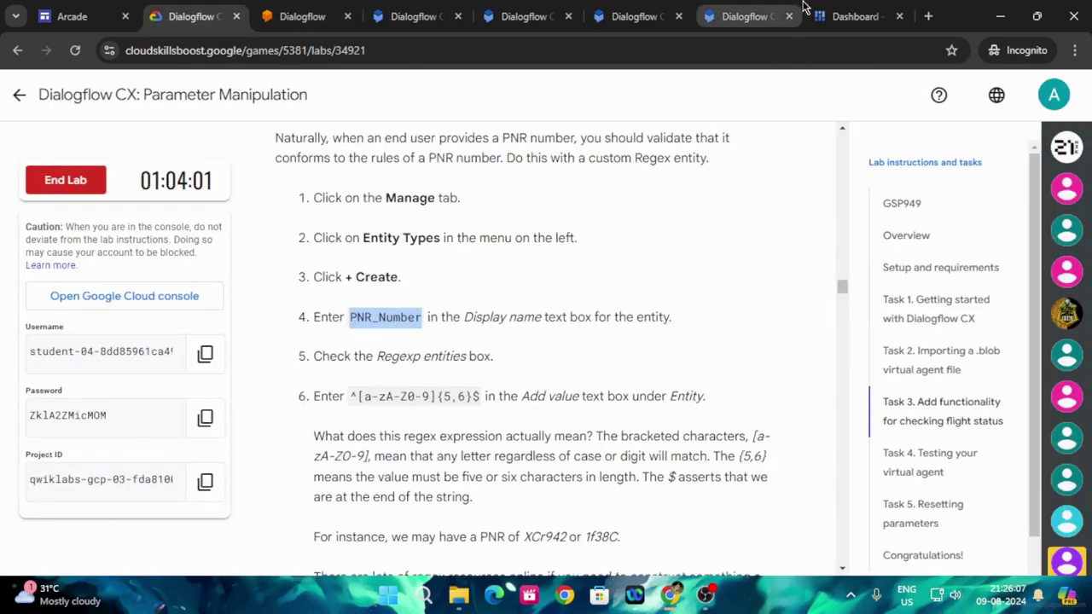
Enable regexp entities for the PNR_Number entity type and enter the lab's entity value ^[a-zA-Z0-9]{5,6}$.
left_click(738, 17)
left_click(235, 380)
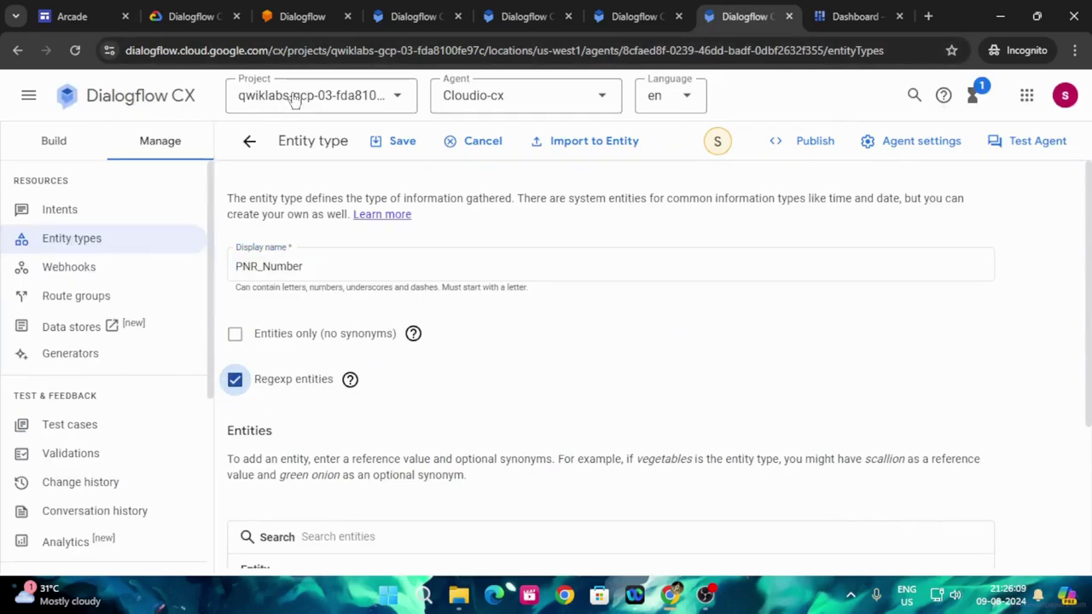
left_click(191, 16)
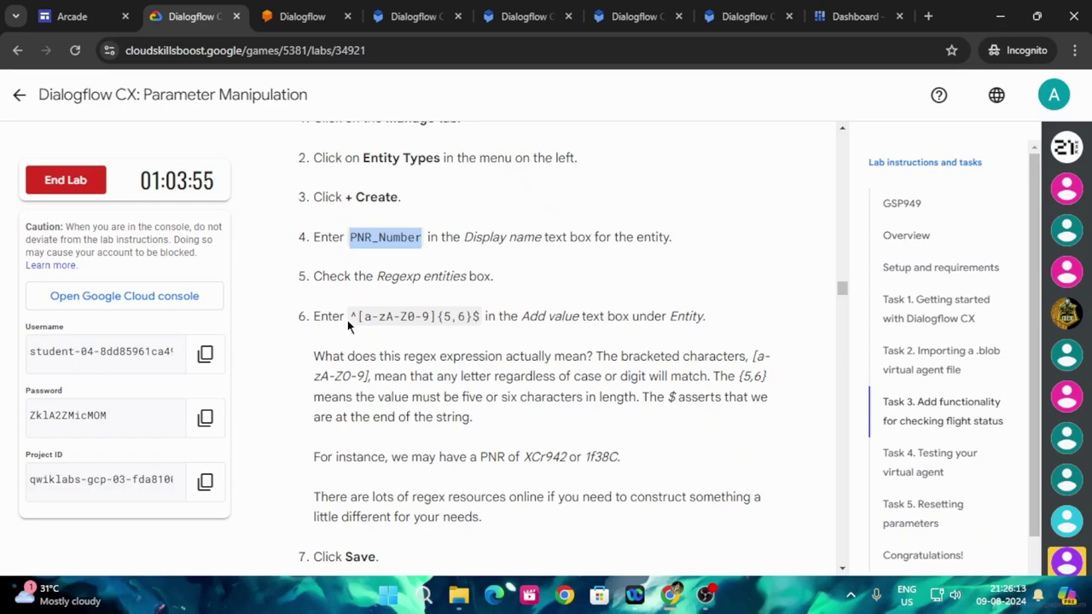
left_click_drag(349, 320, 478, 314)
key("ctrl+c")
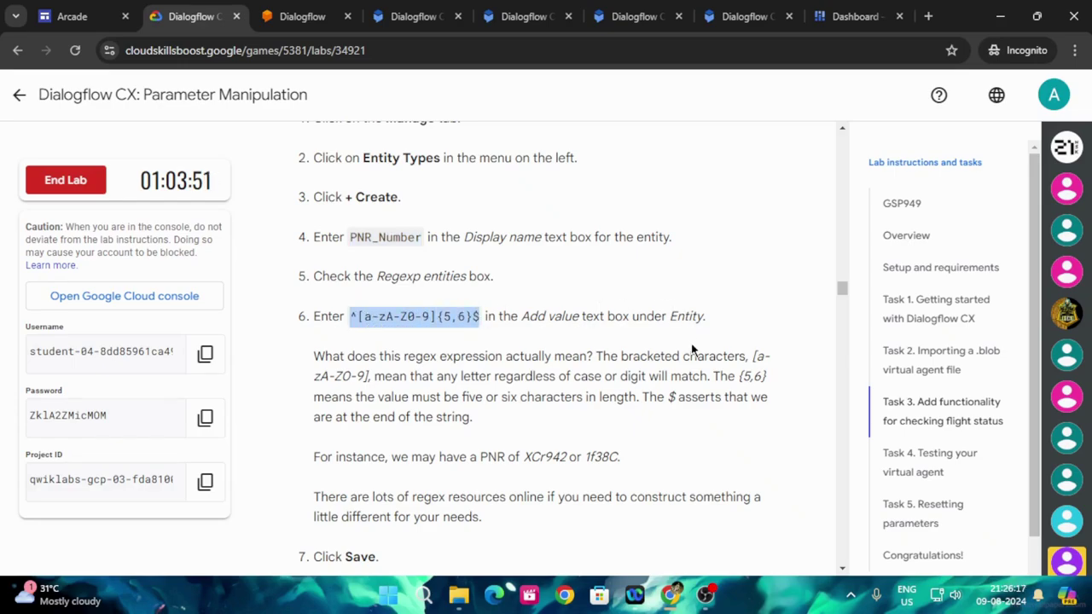
left_click(750, 16)
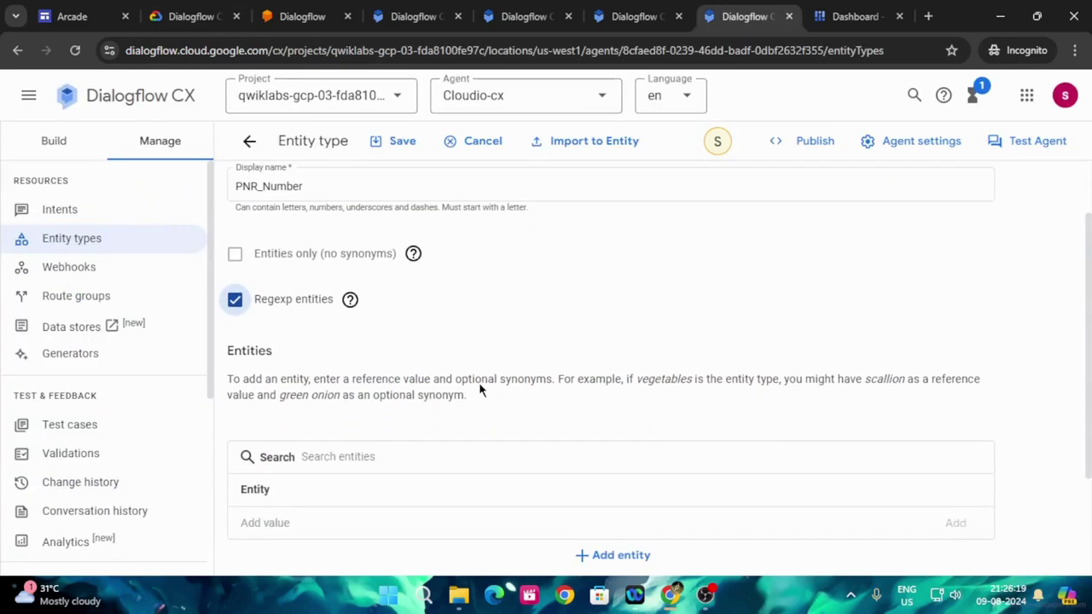
scroll(479, 386, "down", 1)
left_click(285, 456)
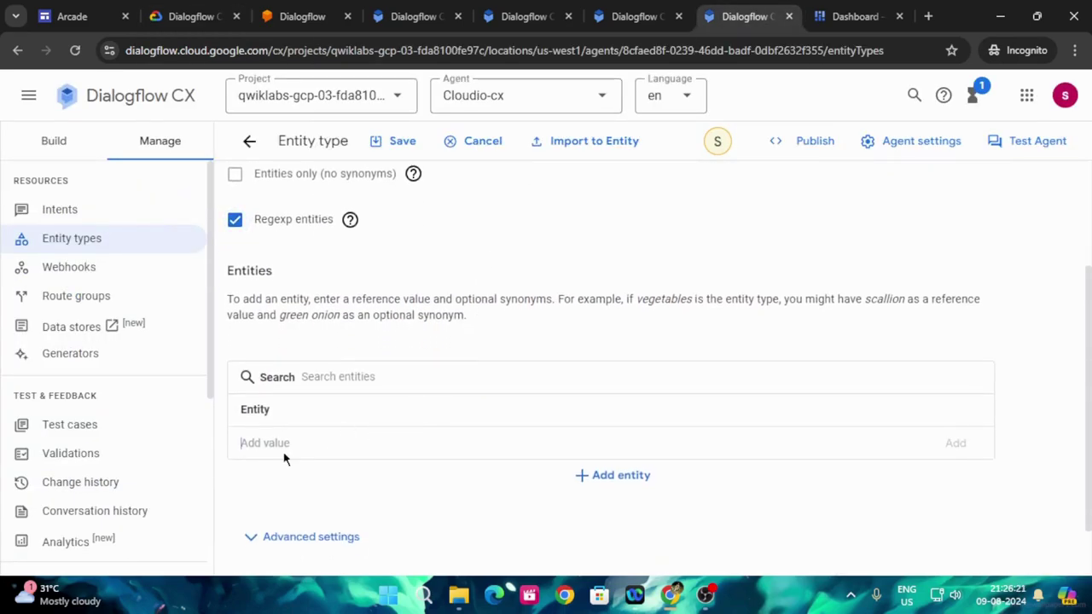
key("ctrl+v")
Check the lab's instructions following the regex value and save the PNR_Number entity type.
left_click(193, 8)
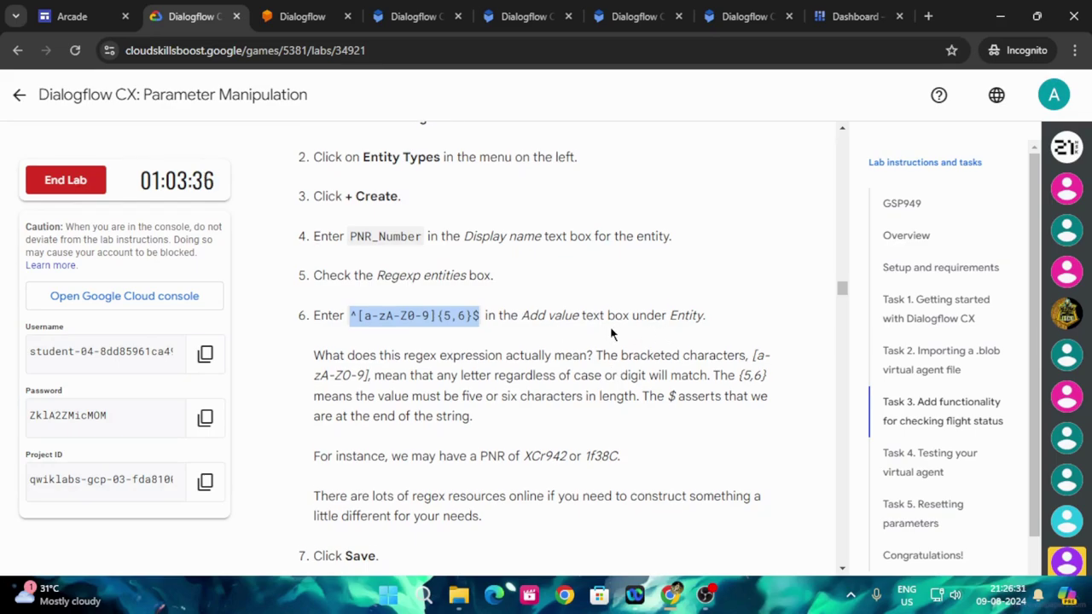
scroll(611, 330, "down", 3)
left_click(735, 16)
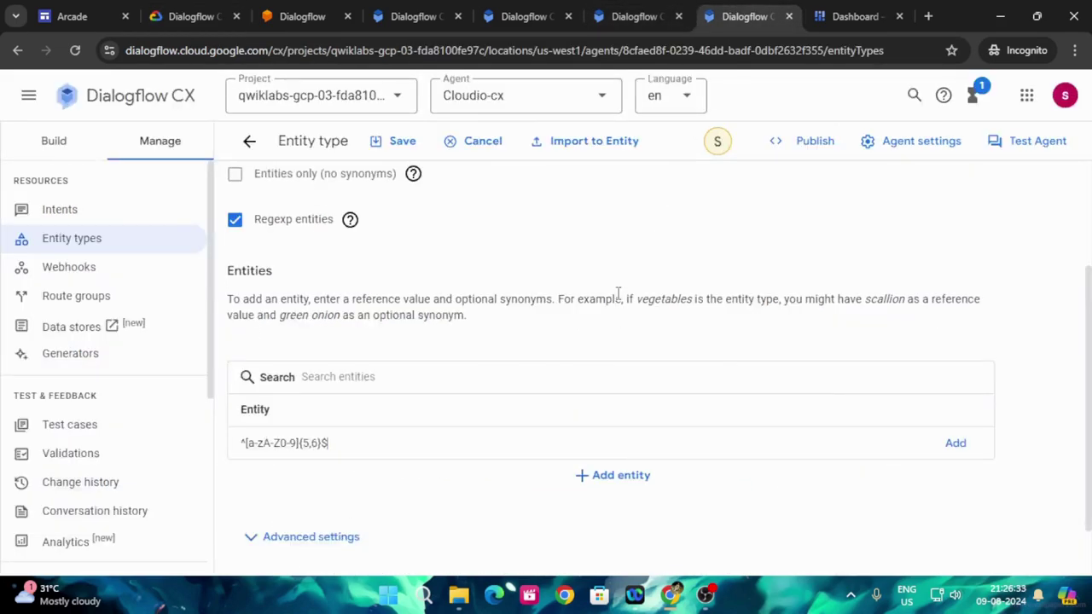
scroll(605, 330, "down", 1)
left_click(390, 141)
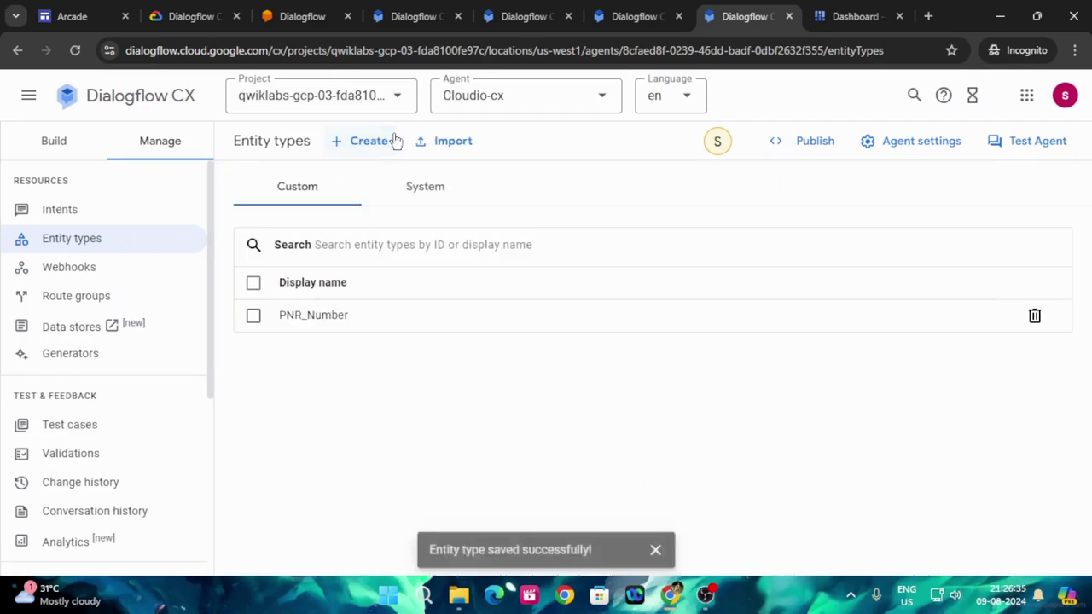
Following the lab's flight status instructions, start a new intent with the display name main.flight_status.
left_click(173, 13)
scroll(461, 422, "down", 7)
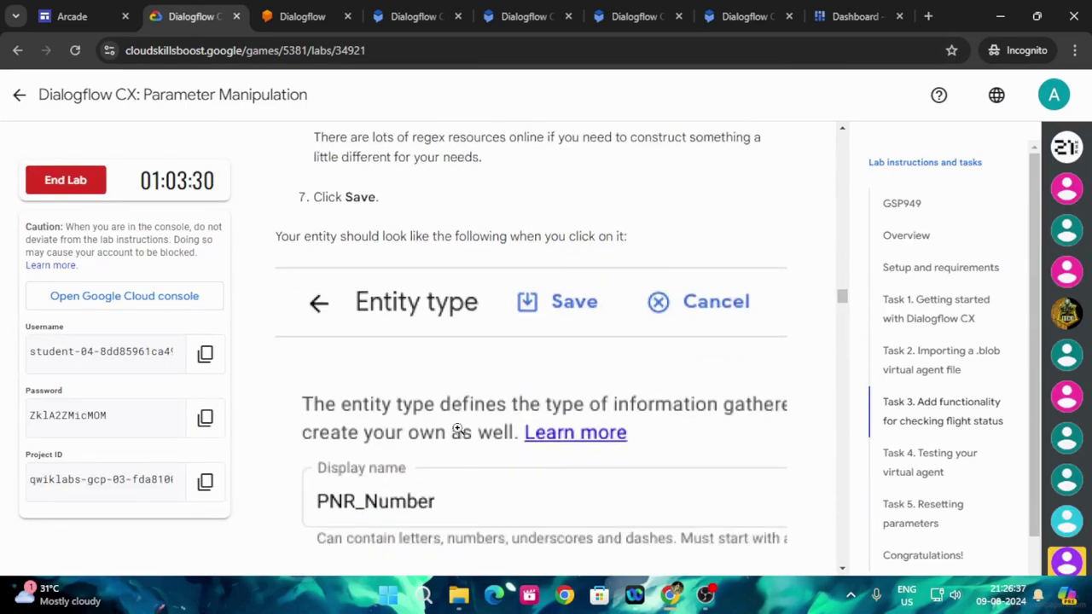
scroll(493, 405, "down", 4)
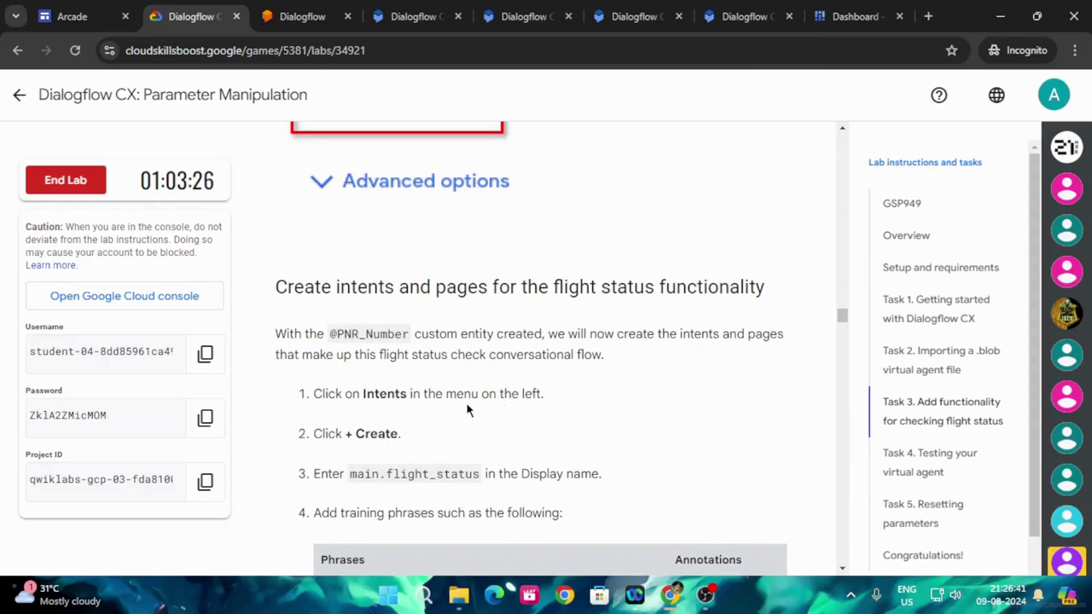
scroll(465, 402, "down", 2)
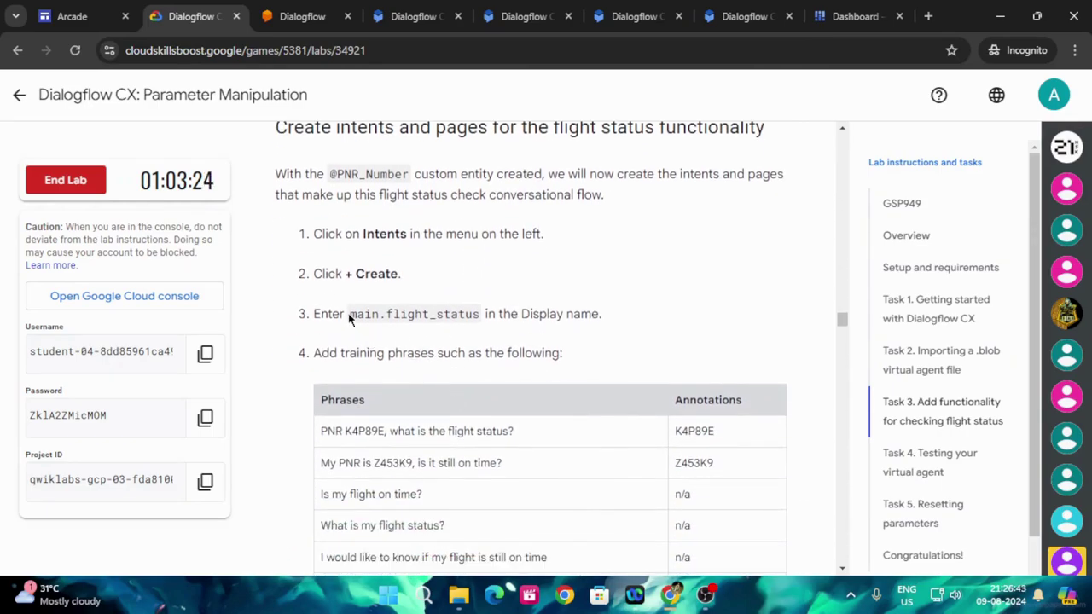
left_click_drag(349, 315, 480, 316)
key("ctrl+c")
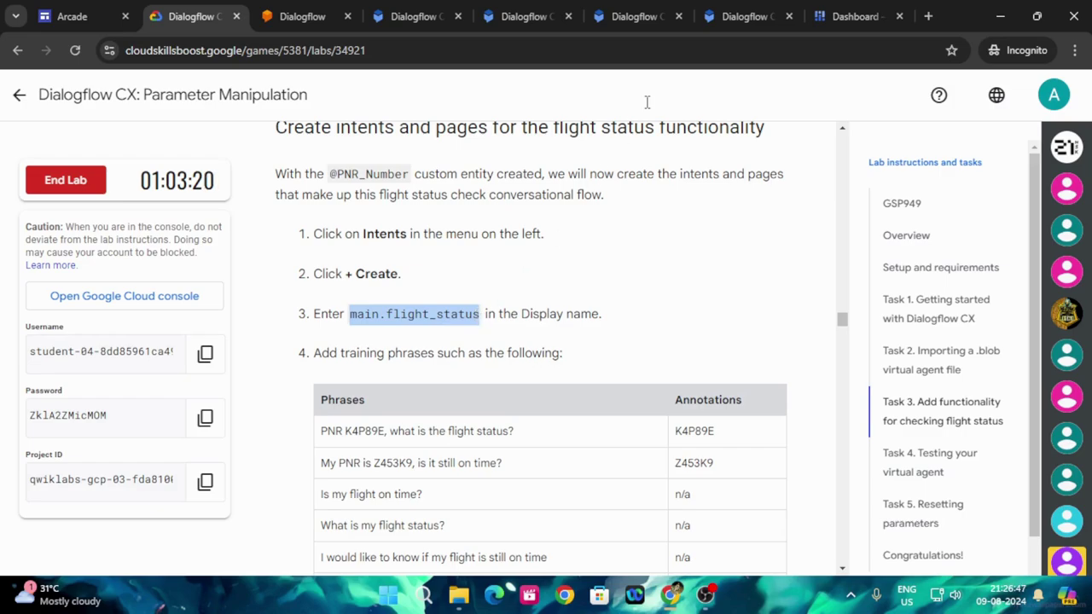
left_click(753, 7)
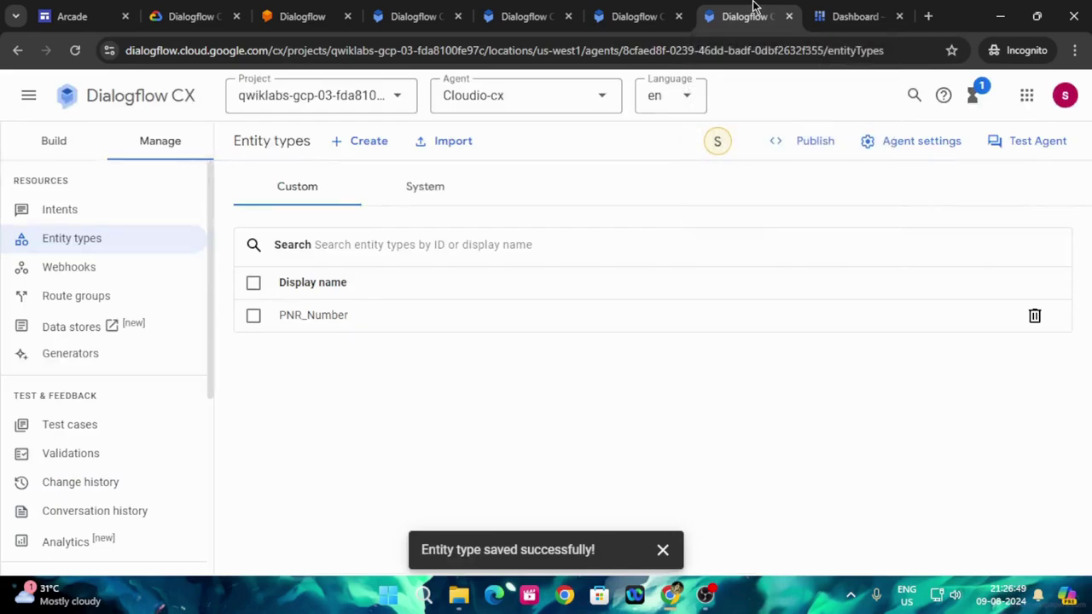
left_click(21, 215)
left_click(328, 145)
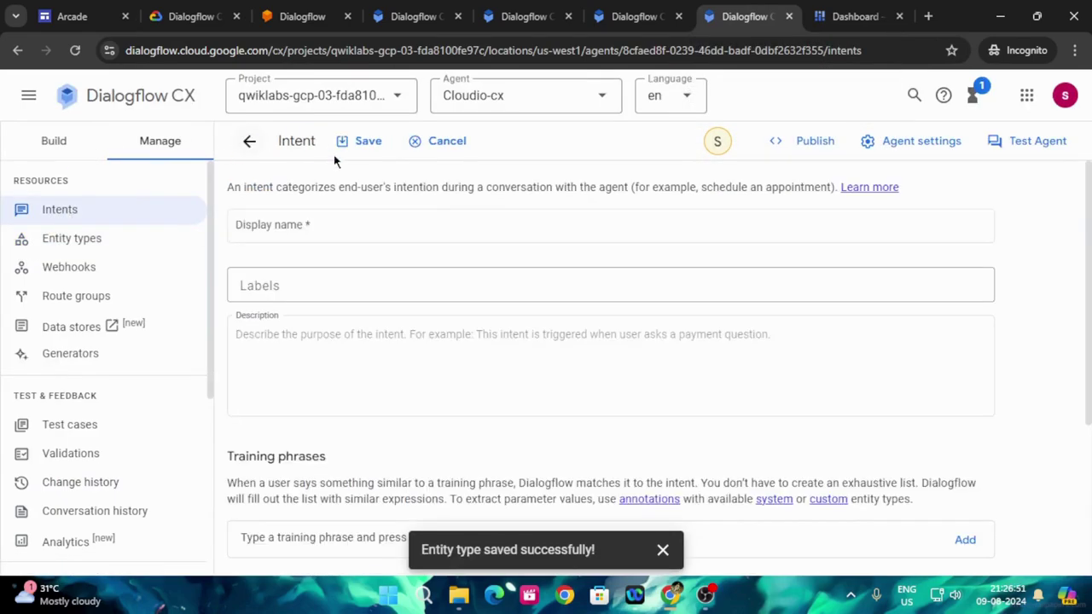
left_click(347, 220)
key("ctrl+v")
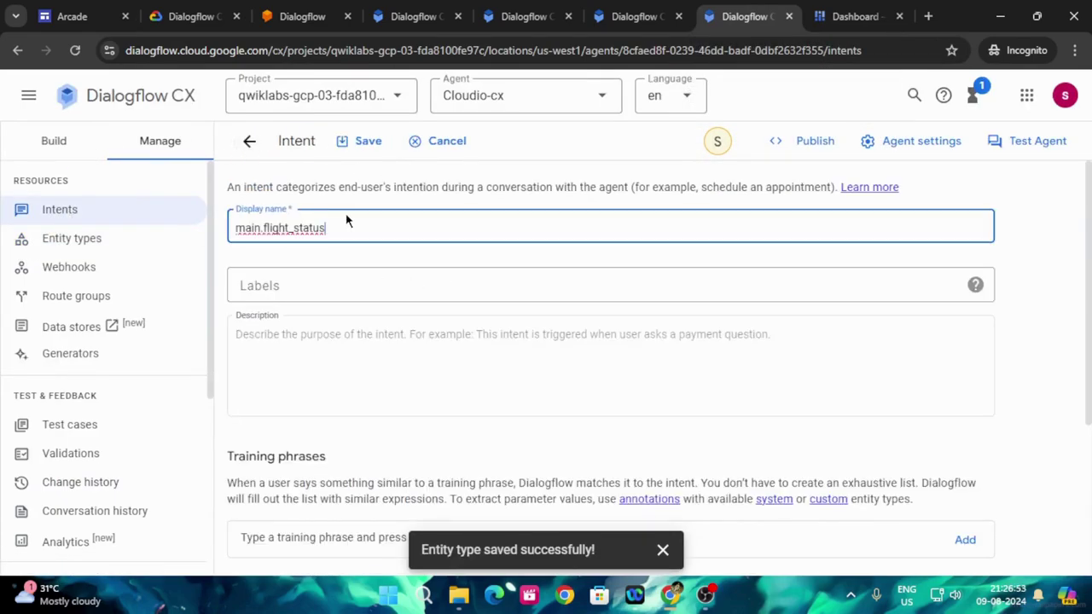
Add the lab's training phrase "PNR K4P89E, what is the flight status?" to the main.flight_status intent and select it in the list.
left_click(203, 14)
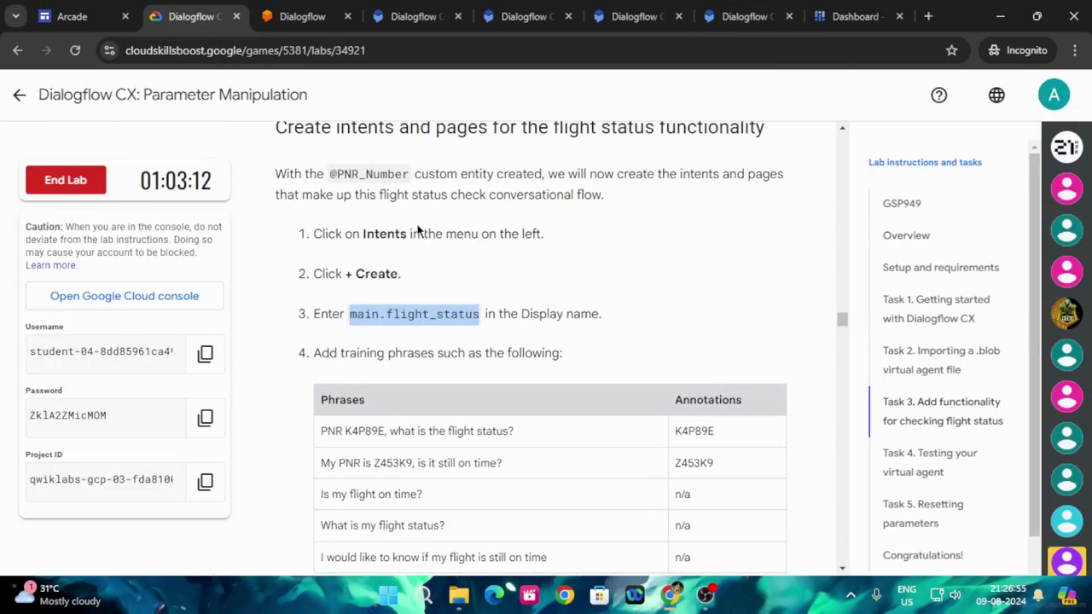
scroll(587, 331, "down", 2)
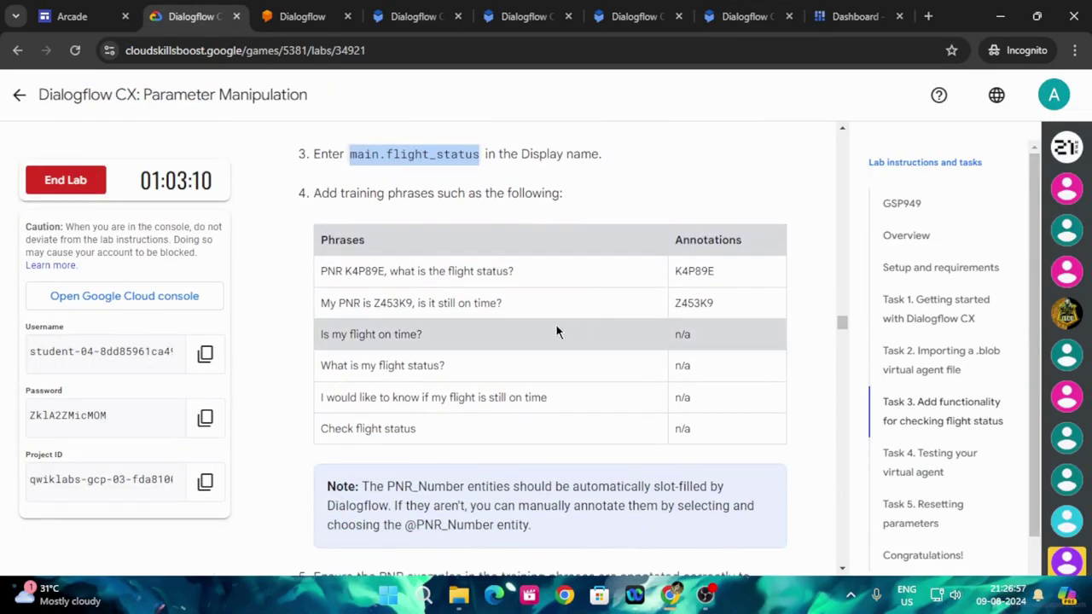
left_click_drag(320, 272, 547, 273)
key("ctrl+c")
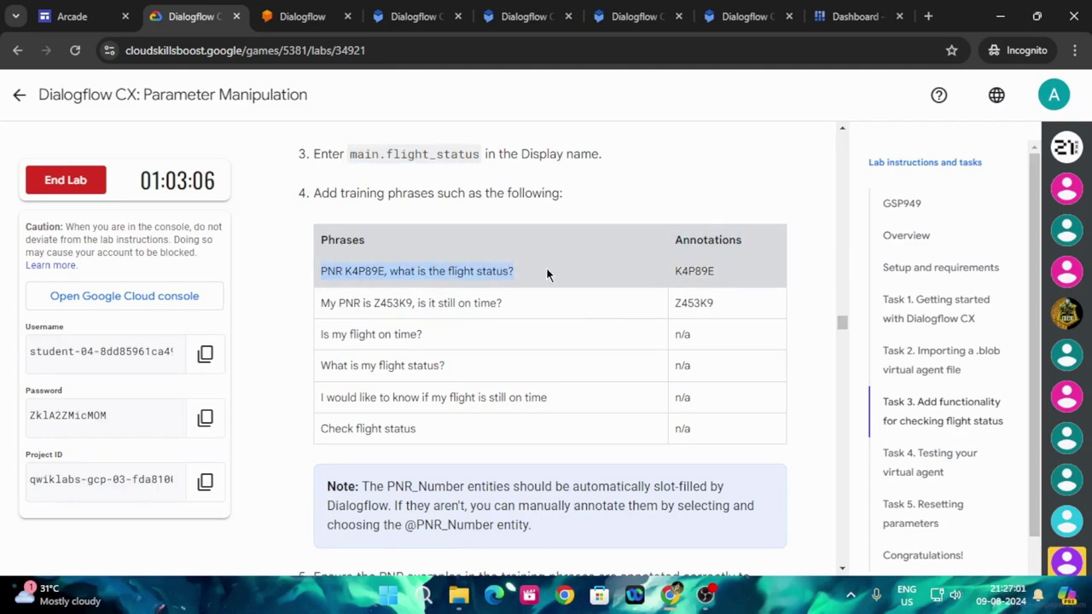
left_click(739, 19)
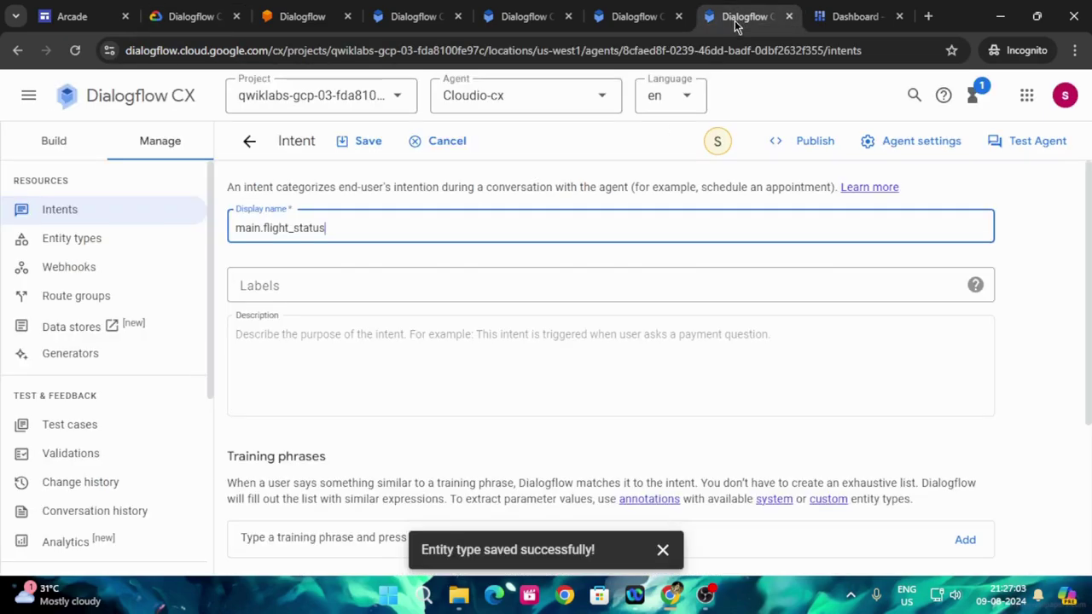
scroll(476, 346, "down", 3)
left_click(402, 319)
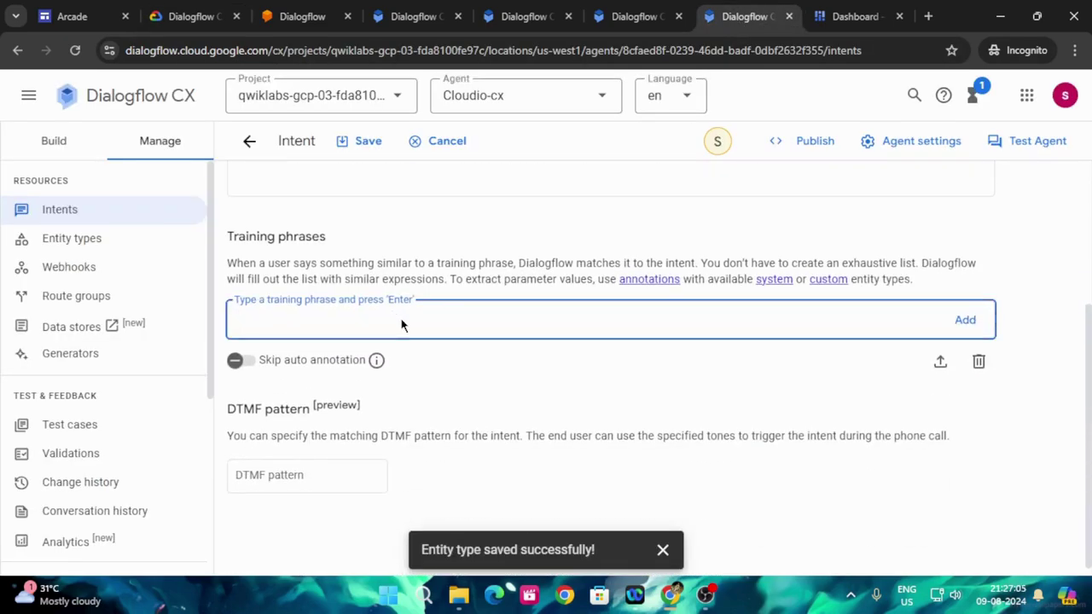
key("ctrl+v")
key("Return")
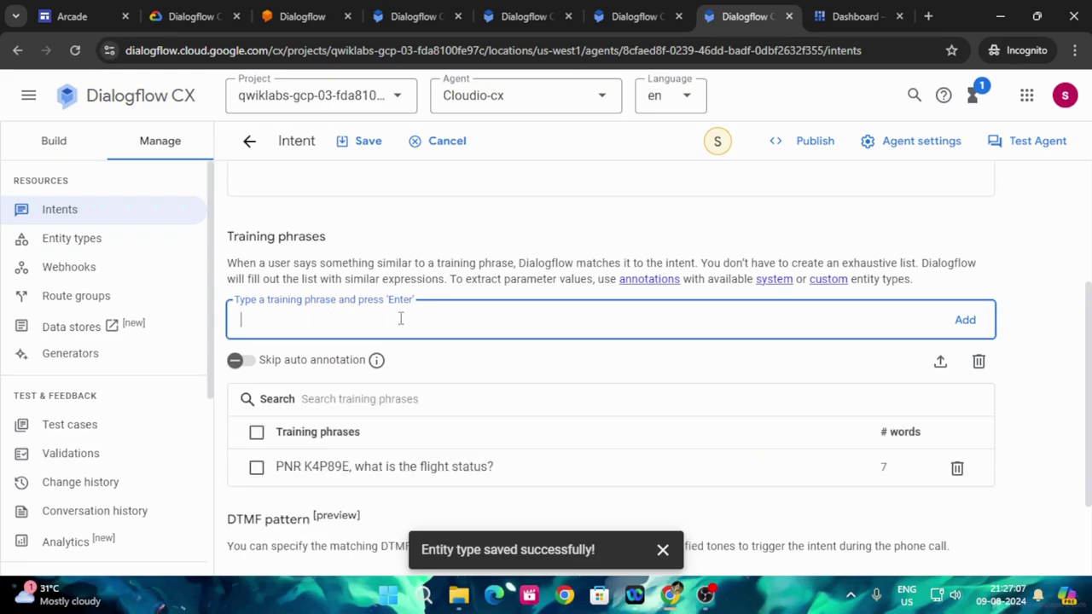
left_click(257, 467)
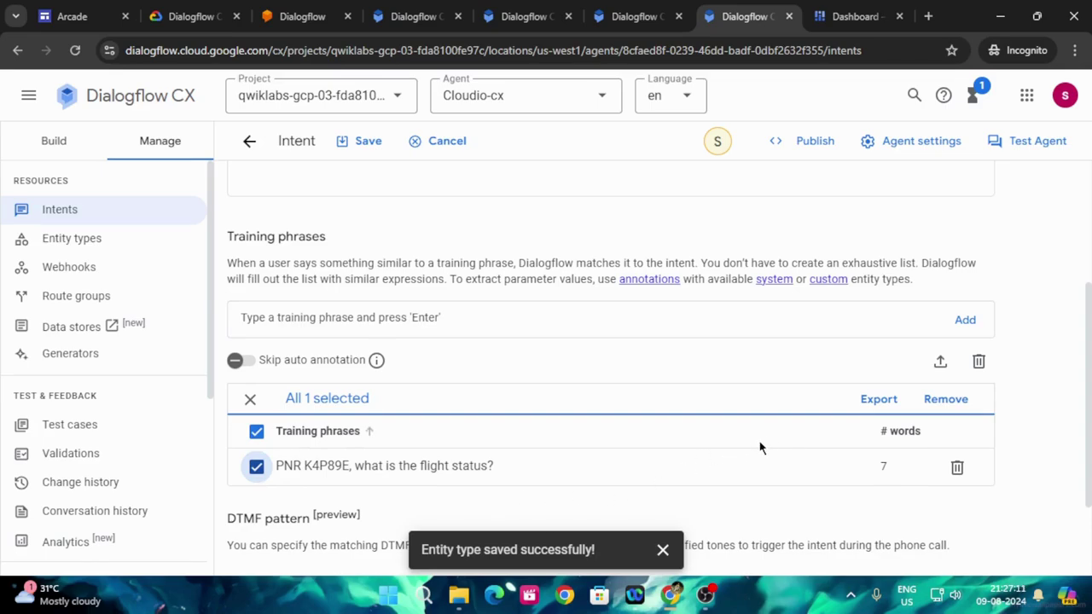
Examine the lab's example screenshot of the completed training phrases, their PNR annotations and the parameter table.
left_click(189, 12)
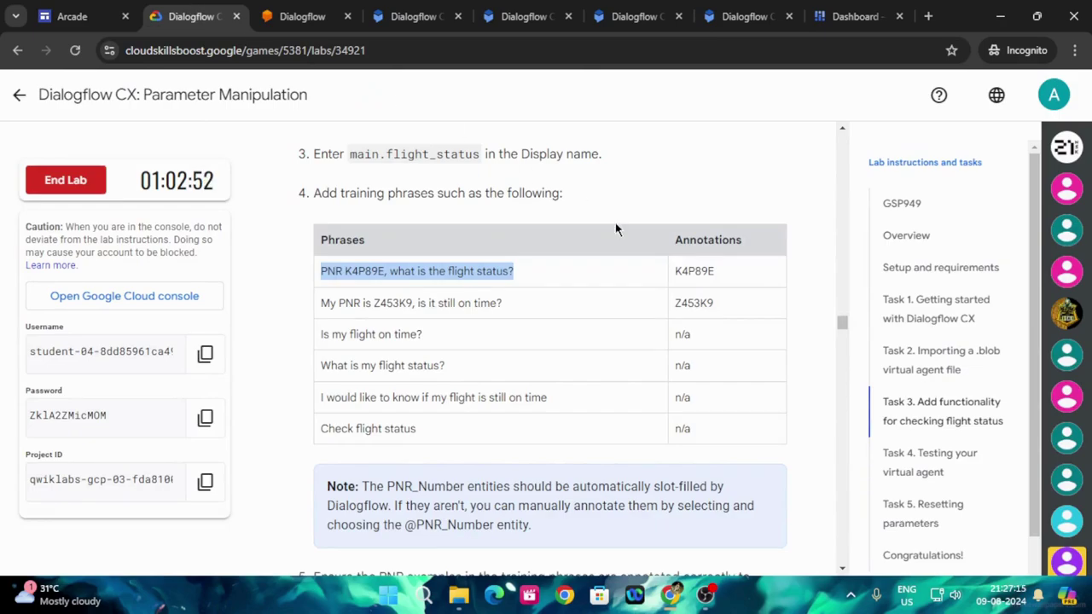
scroll(661, 286, "down", 5)
scroll(657, 320, "down", 6)
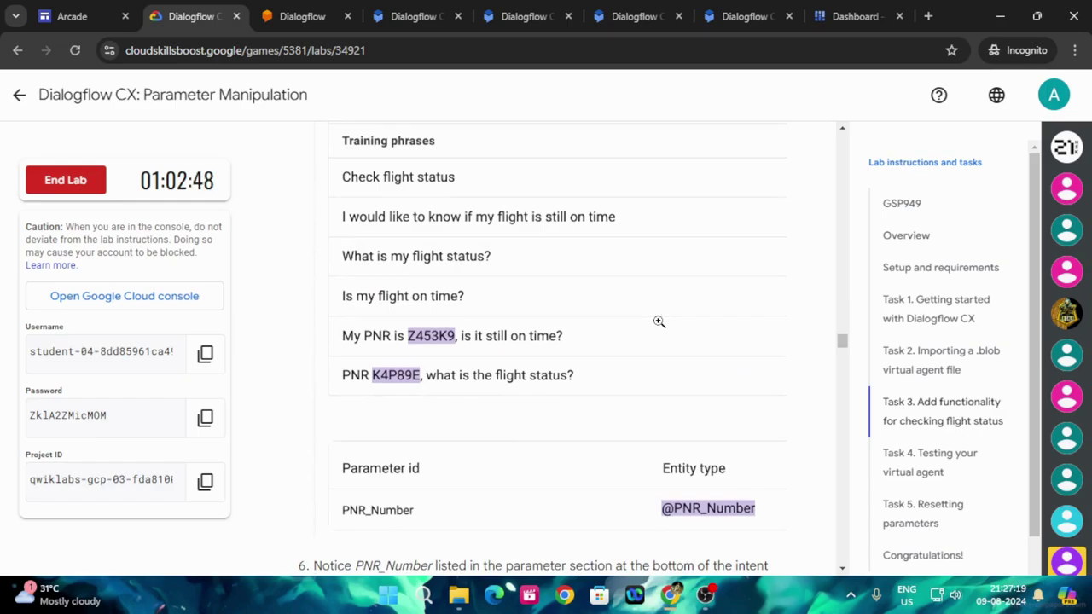
scroll(659, 321, "up", 2)
scroll(659, 321, "up", 2)
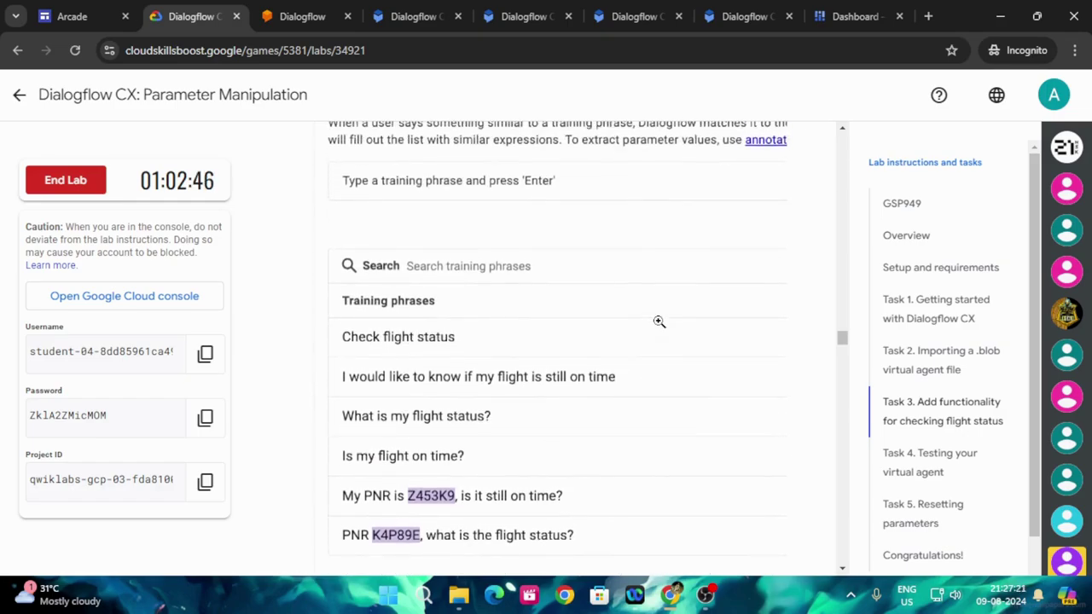
scroll(659, 321, "down", 5)
scroll(659, 321, "up", 7)
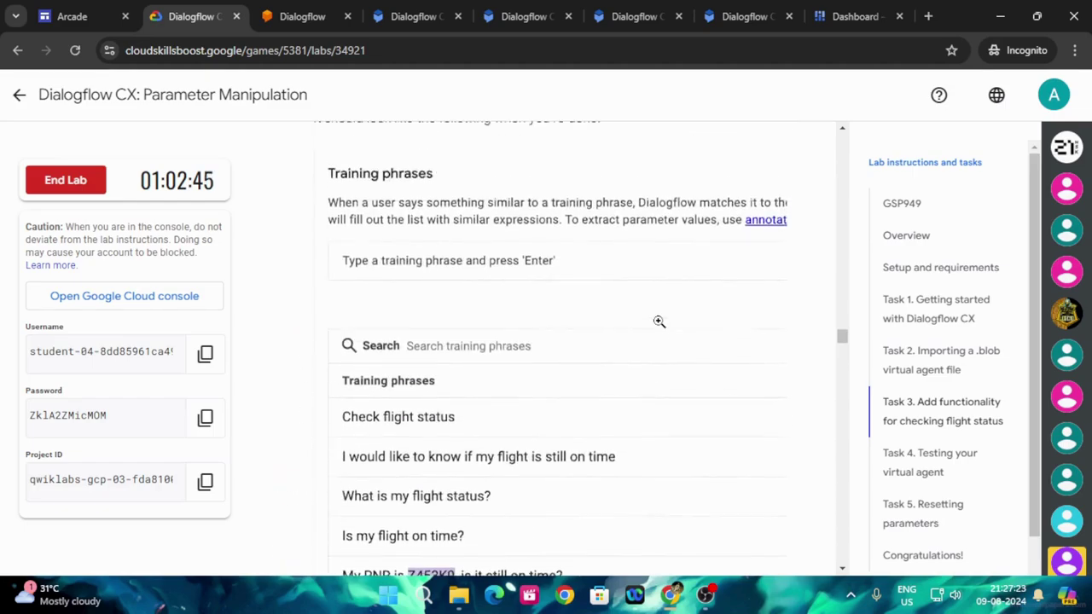
scroll(658, 320, "up", 8)
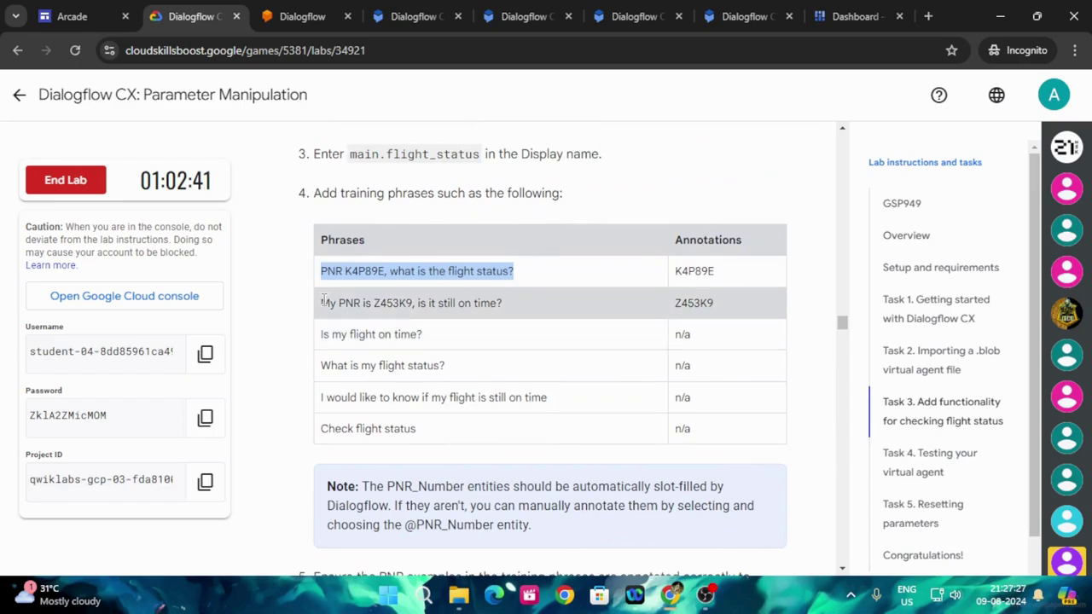
Add the lab's training phrase "My PNR is Z453K9, is it still on time?" to the intent and select it in the list.
left_click_drag(324, 302, 505, 303)
key("ctrl+c")
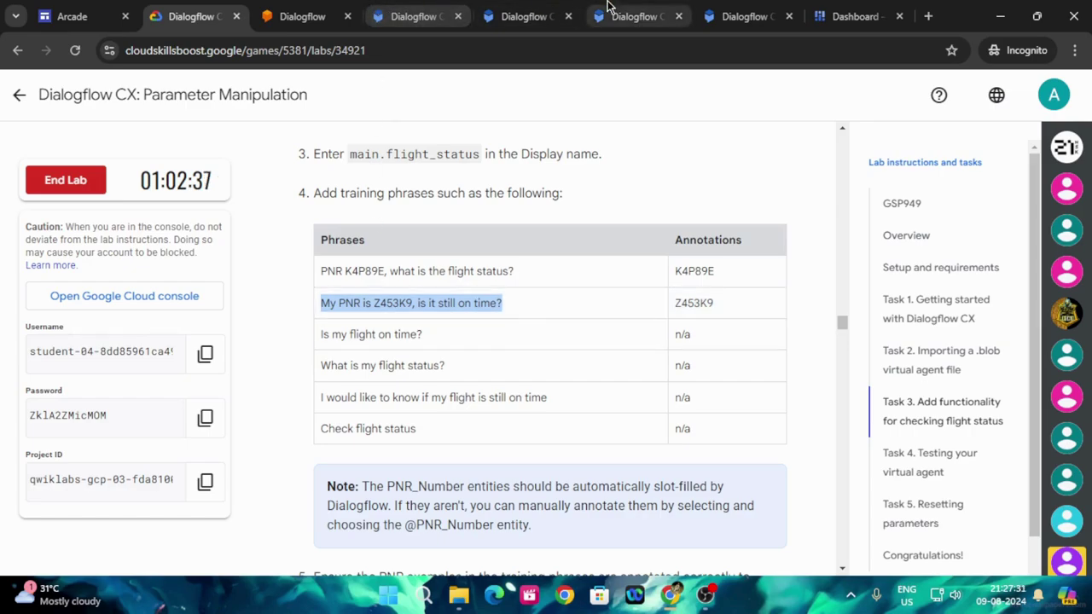
left_click(732, 15)
scroll(463, 375, "down", 2)
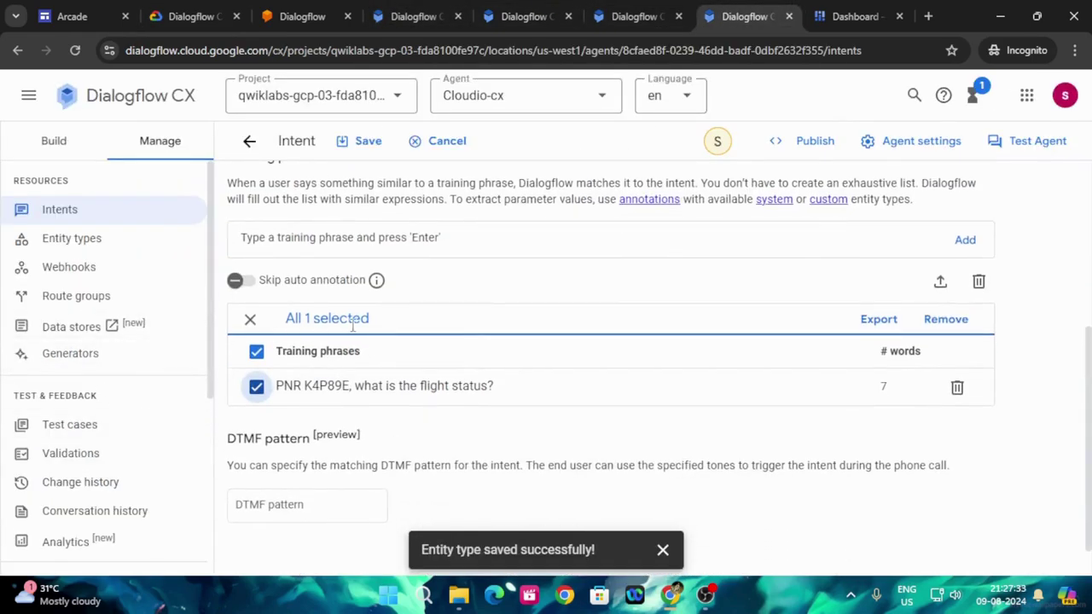
scroll(389, 367, "up", 1)
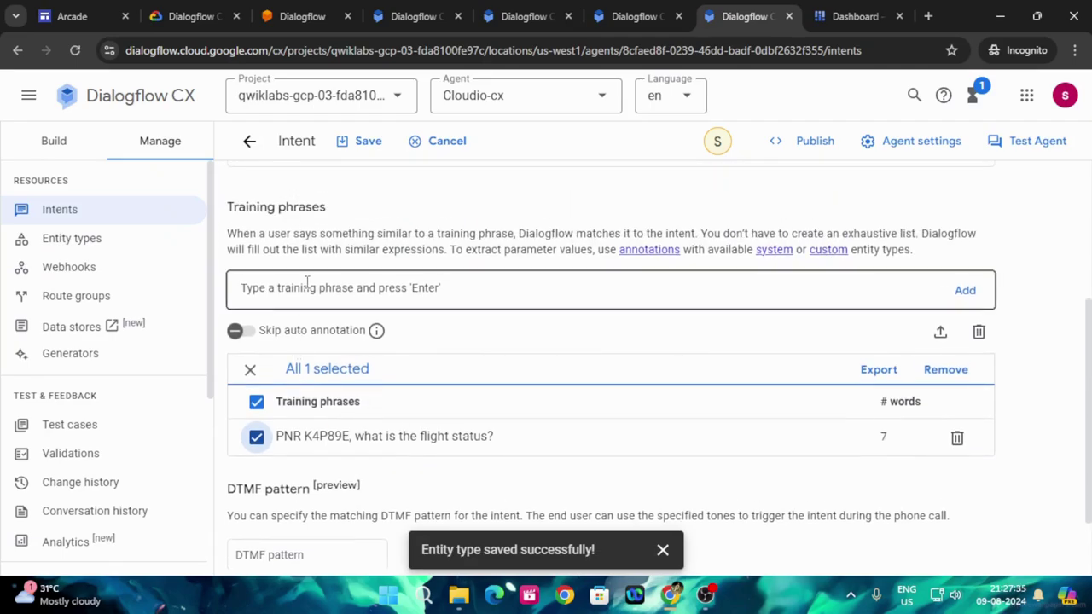
left_click(324, 284)
key("ctrl+v")
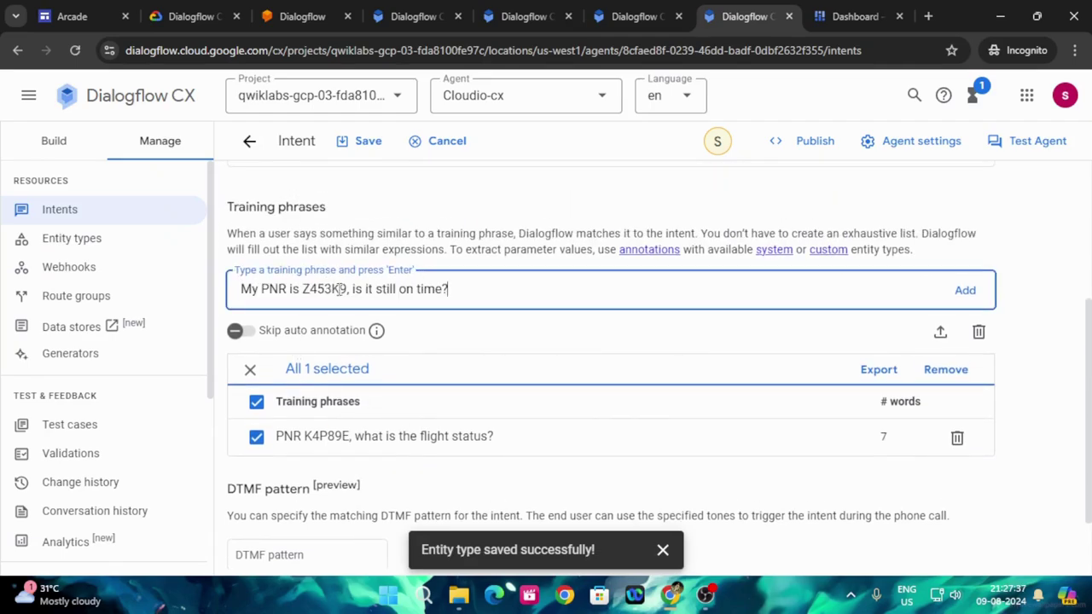
key("Return")
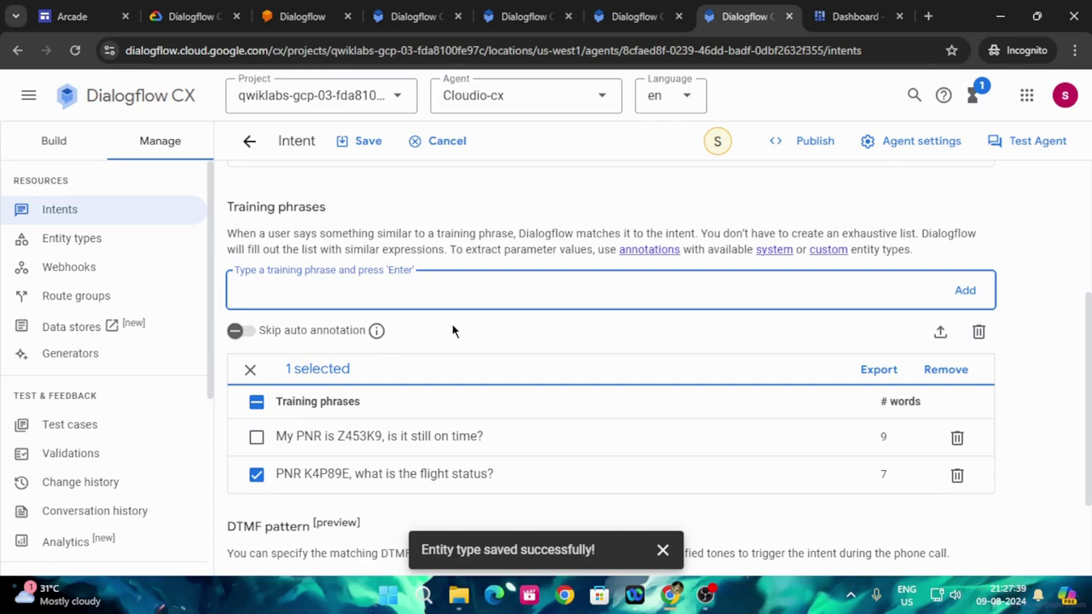
left_click(257, 438)
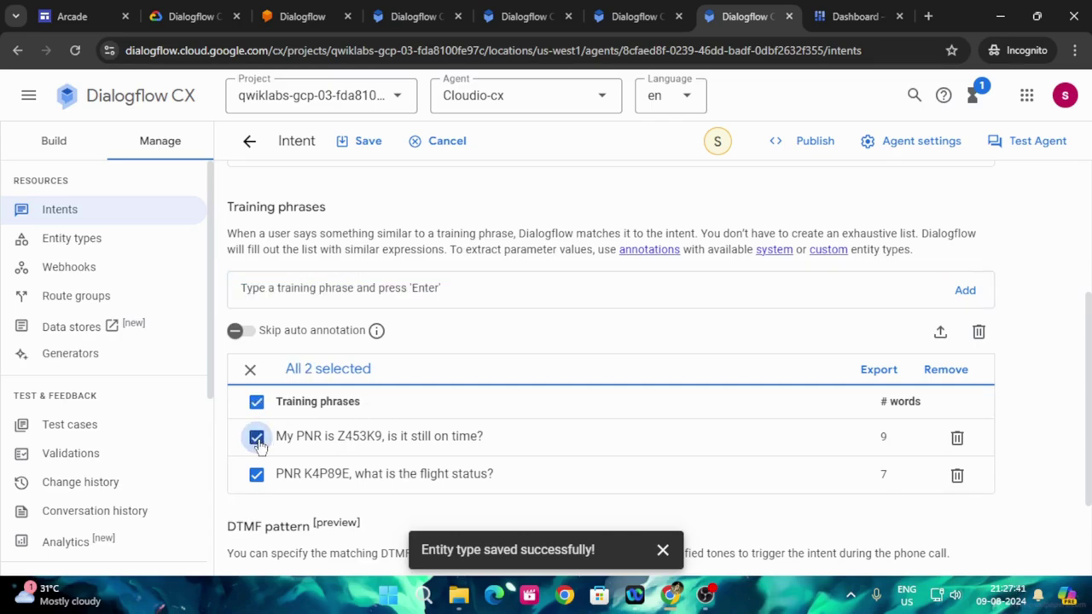
Add the lab's training phrase "Is my flight on time?" to the main.flight_status intent and select it in the list.
left_click(201, 16)
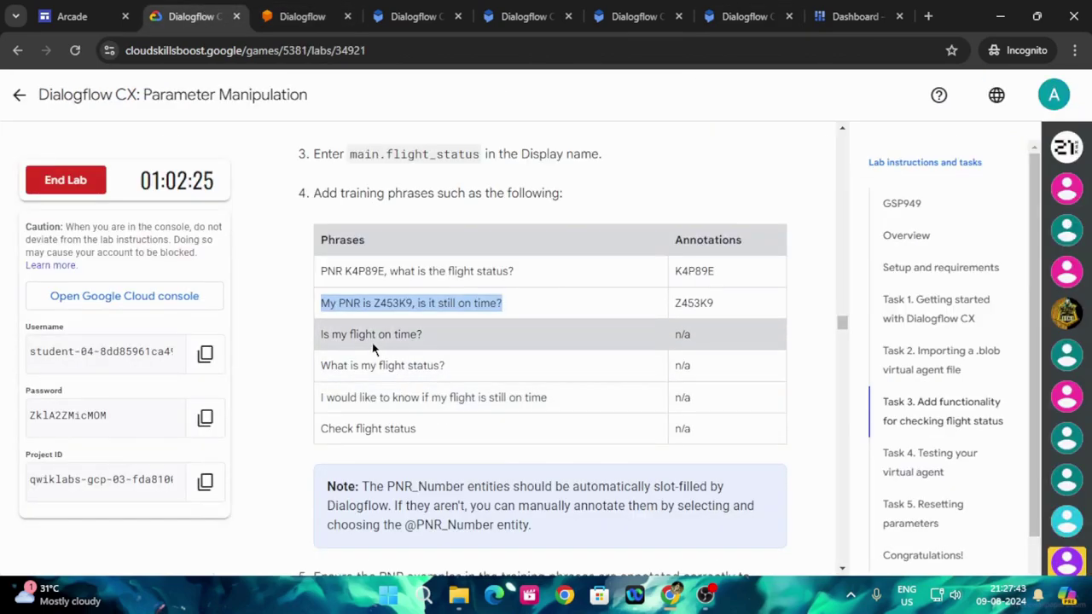
left_click_drag(323, 334, 433, 336)
key("ctrl+c")
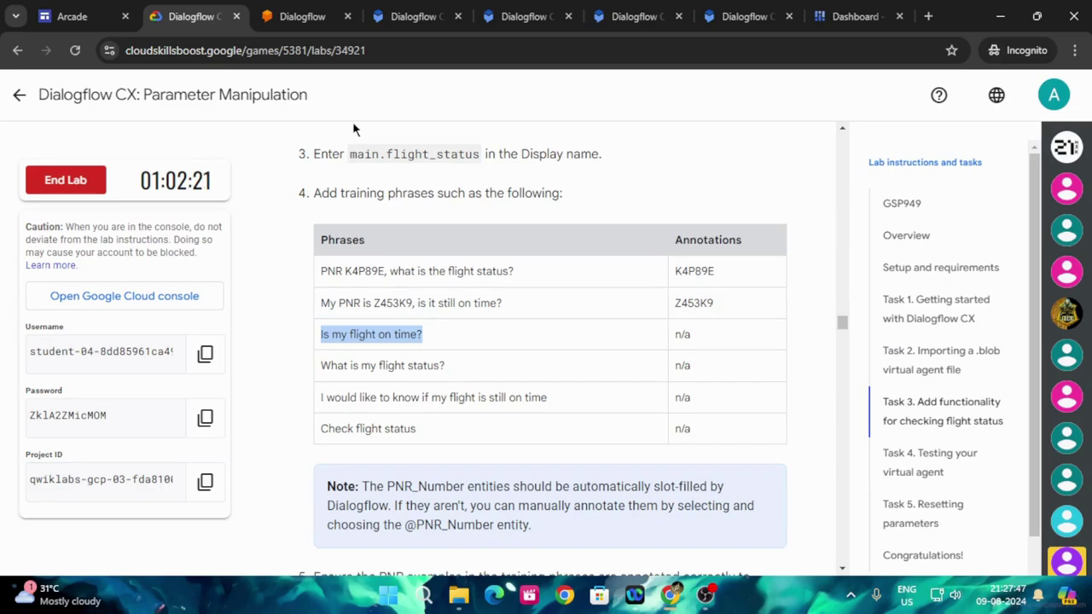
left_click(395, 13)
left_click(772, 8)
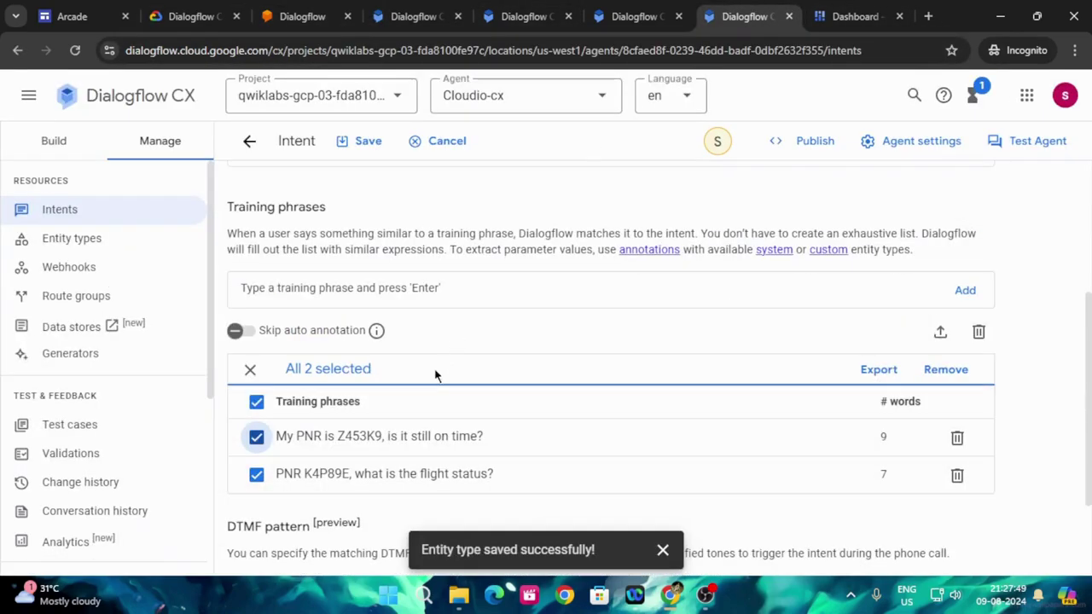
left_click(367, 295)
key("ctrl+v")
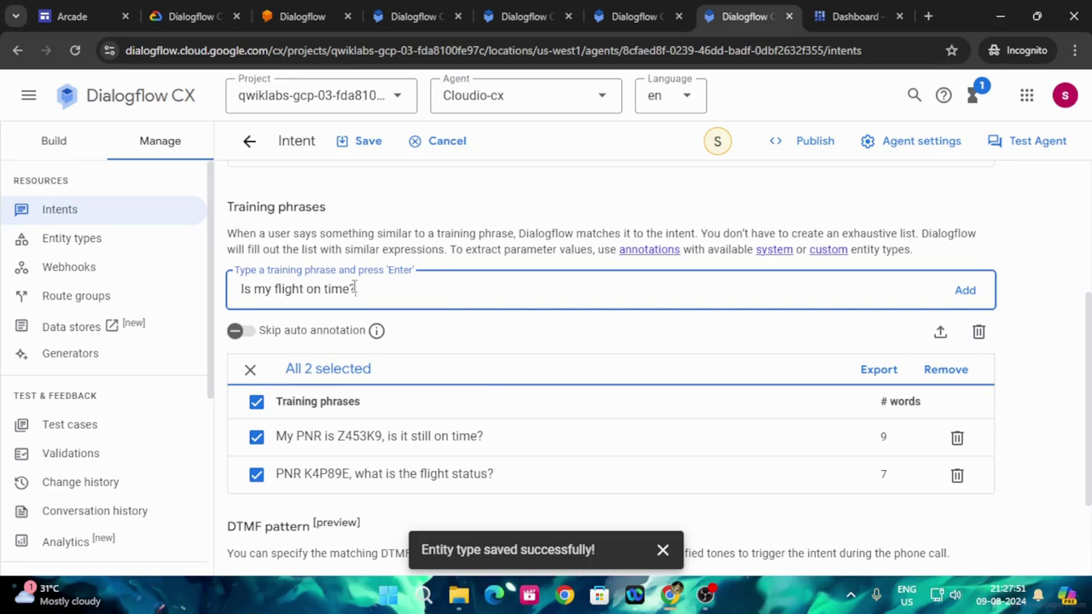
key("Return")
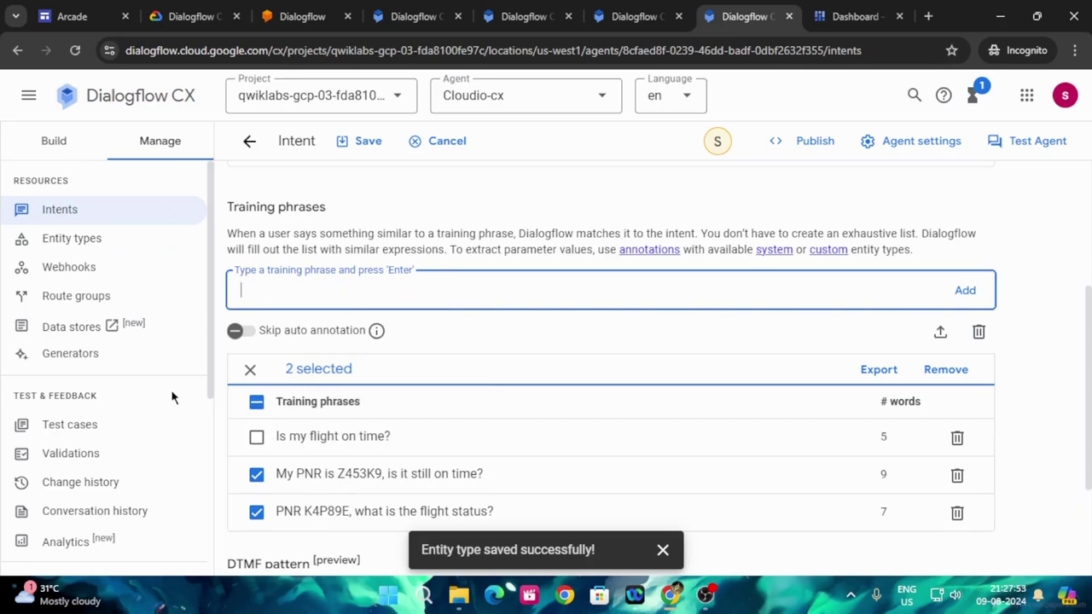
left_click(256, 436)
Add the lab's training phrase "What is my flight status?" to the intent and select it in the list.
left_click(192, 17)
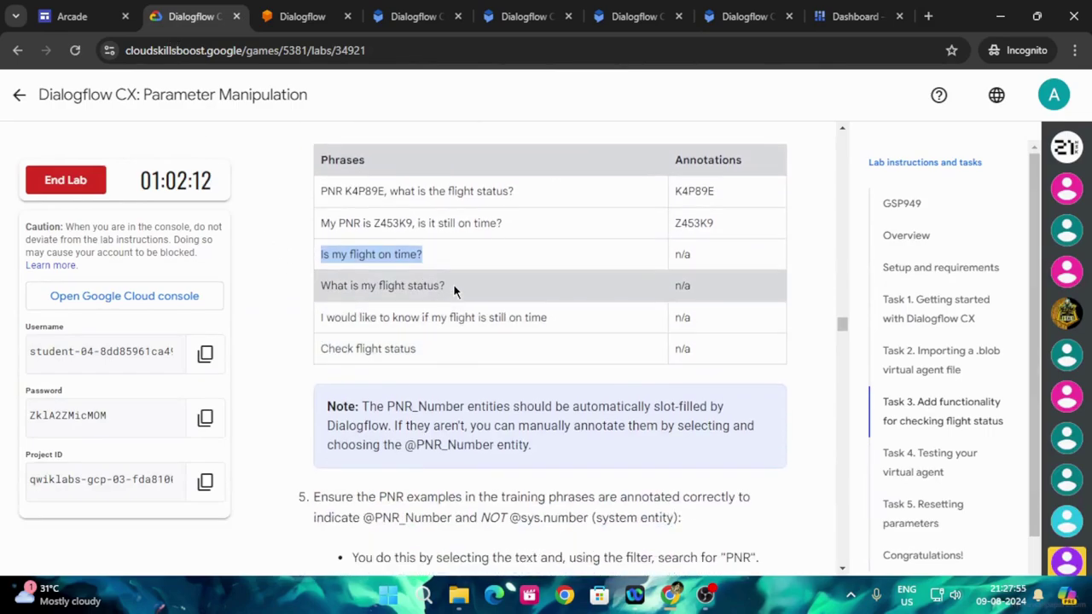
left_click_drag(453, 283, 338, 278)
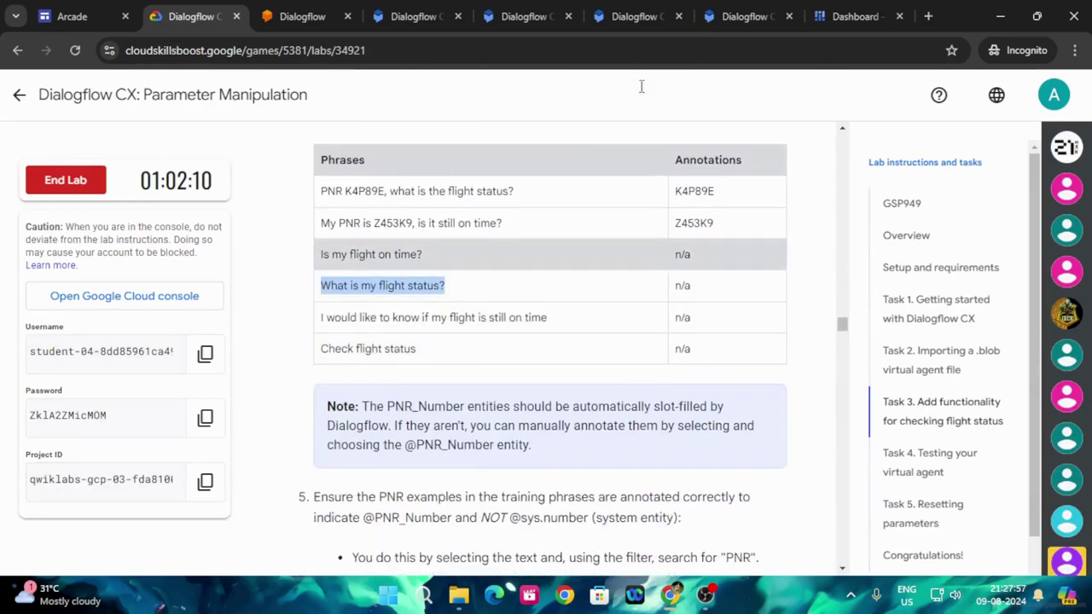
left_click(743, 16)
left_click(450, 292)
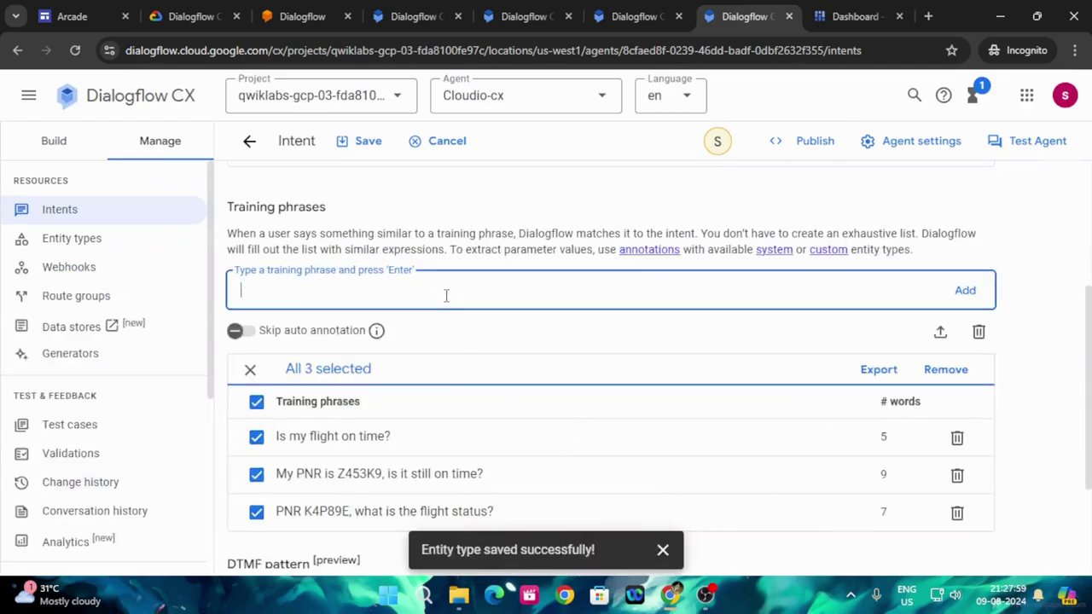
type("What is my flight status?")
key("Return")
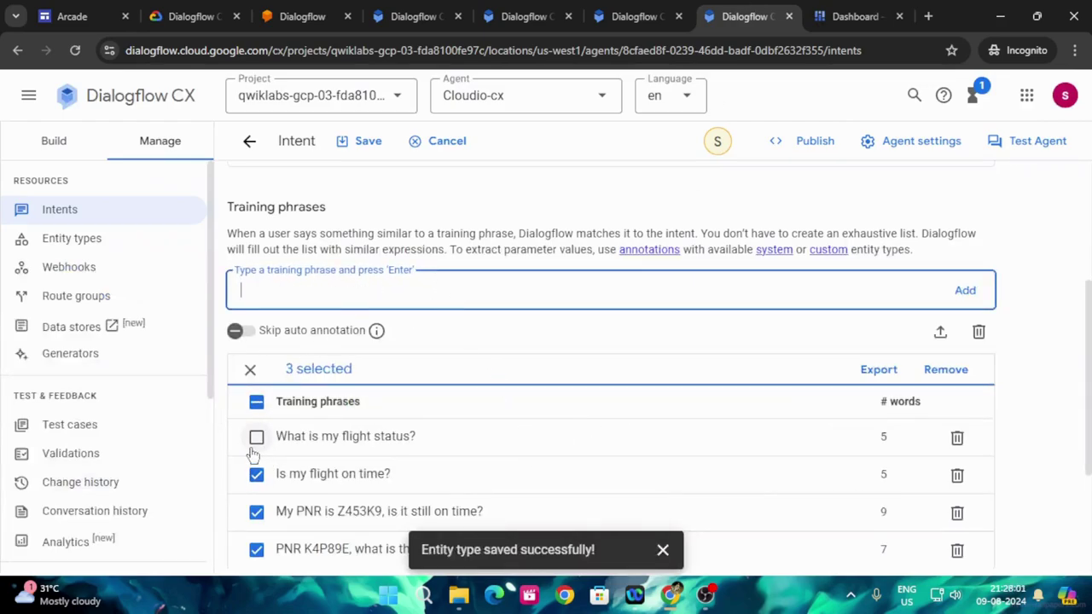
left_click(256, 437)
Add the lab's training phrase "I would like to know if my flight is still on time" to the intent and select it in the list.
left_click(195, 8)
scroll(591, 248, "down", 1)
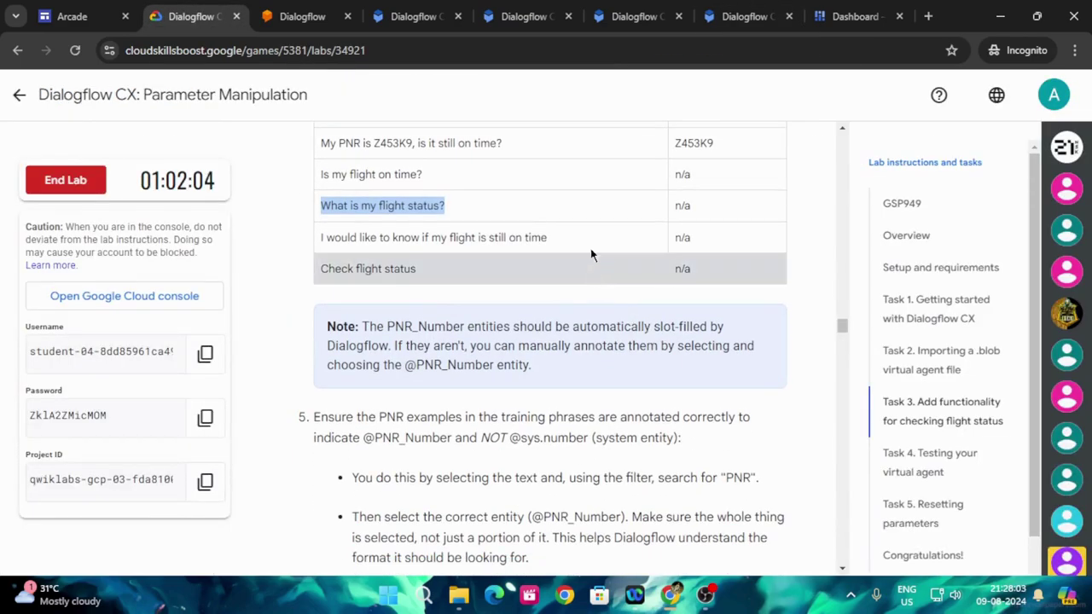
left_click_drag(547, 237, 316, 237)
key("ctrl+c")
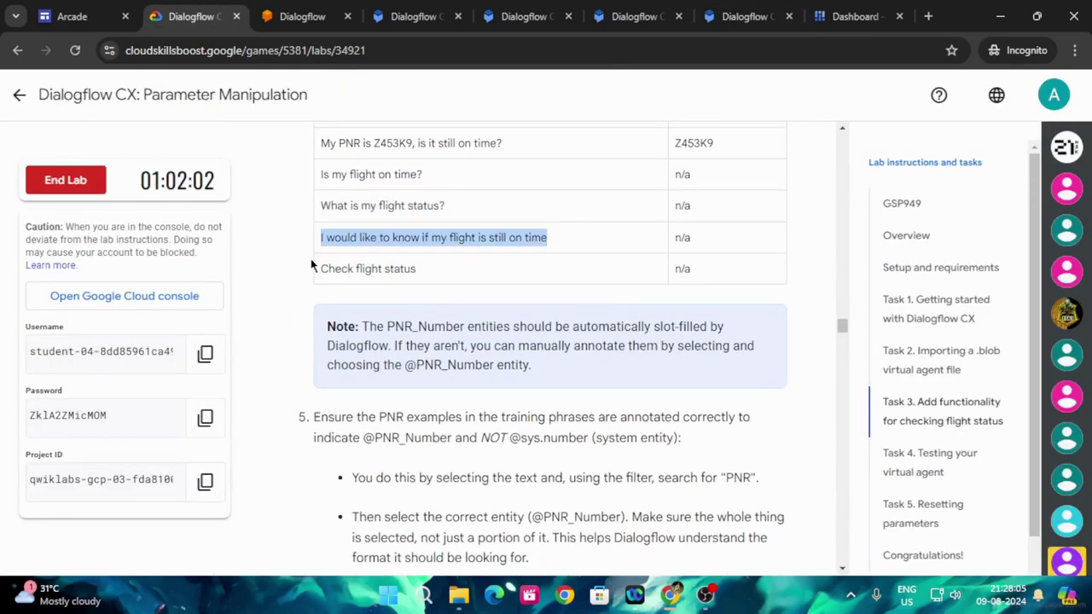
left_click(741, 17)
left_click(409, 294)
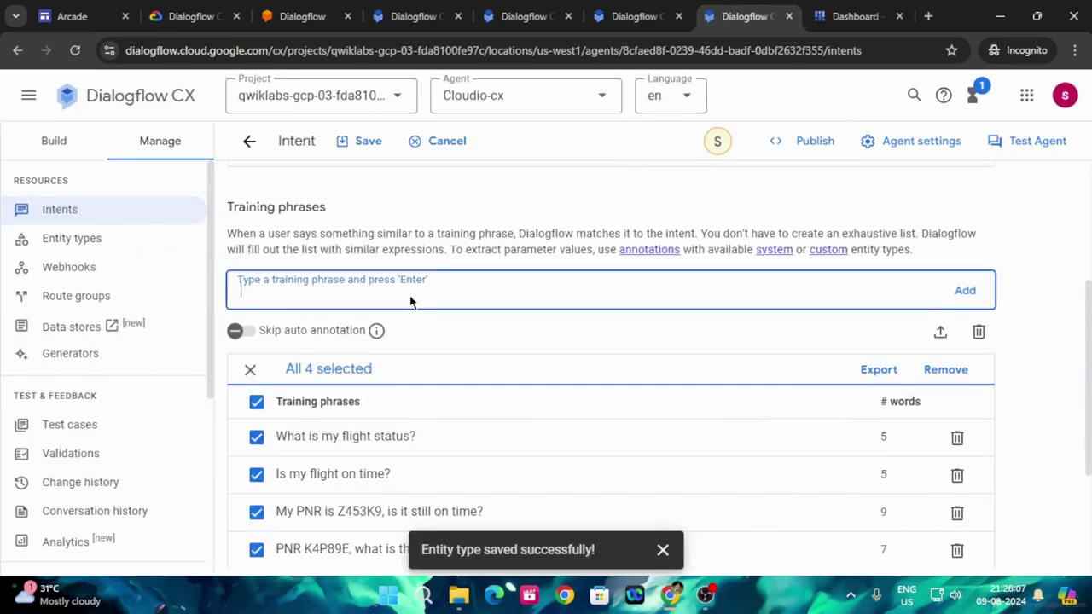
key("ctrl+v")
key("Return")
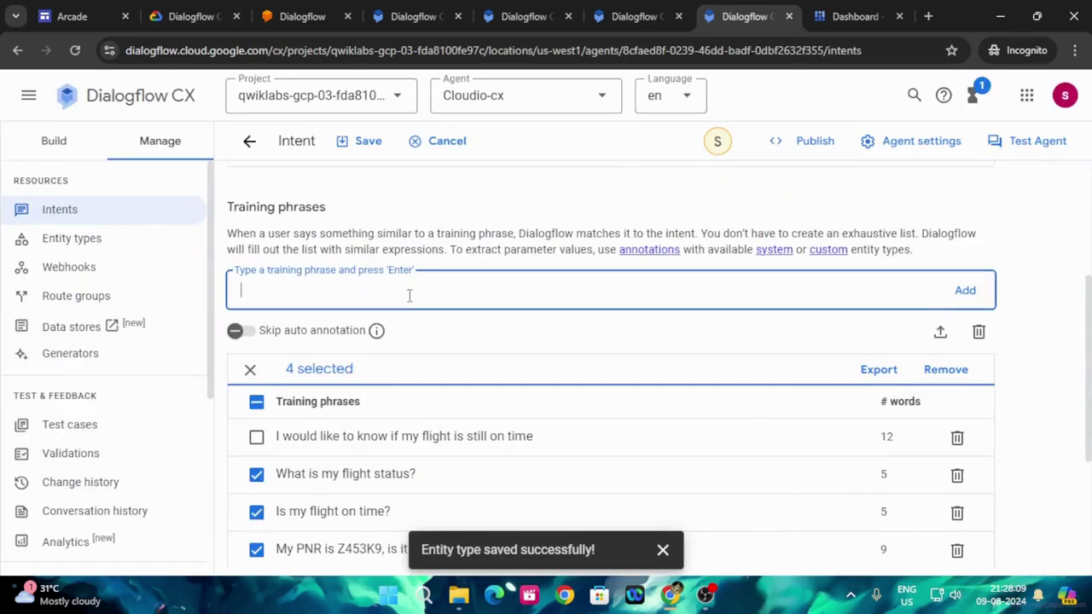
left_click(257, 438)
left_click(662, 550)
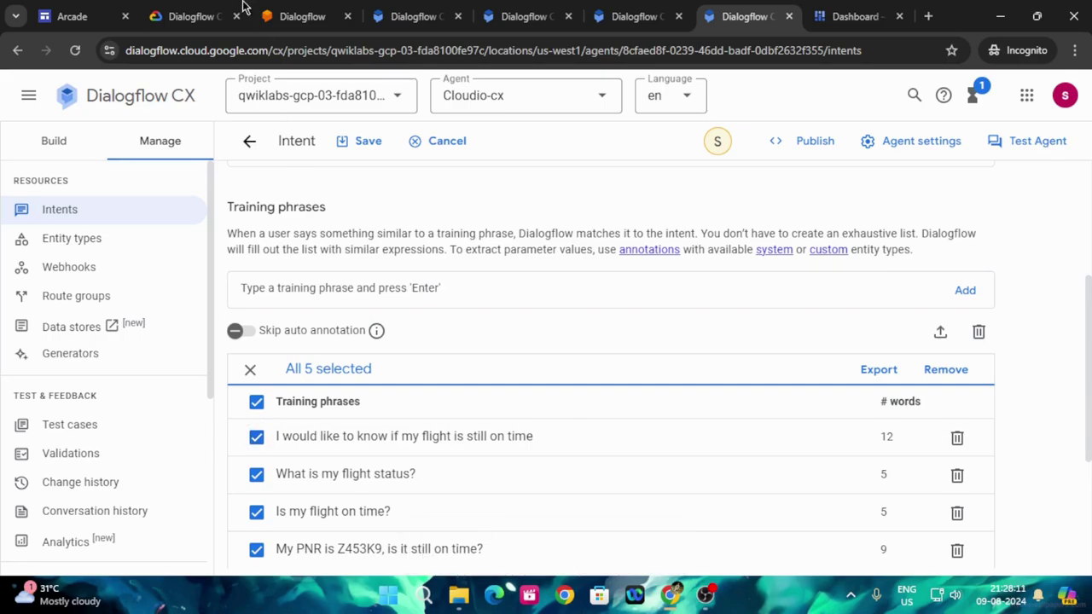
Add the lab's last training phrase, "Check flight status", to the intent and select it in the list.
left_click(187, 11)
left_click_drag(428, 266, 299, 281)
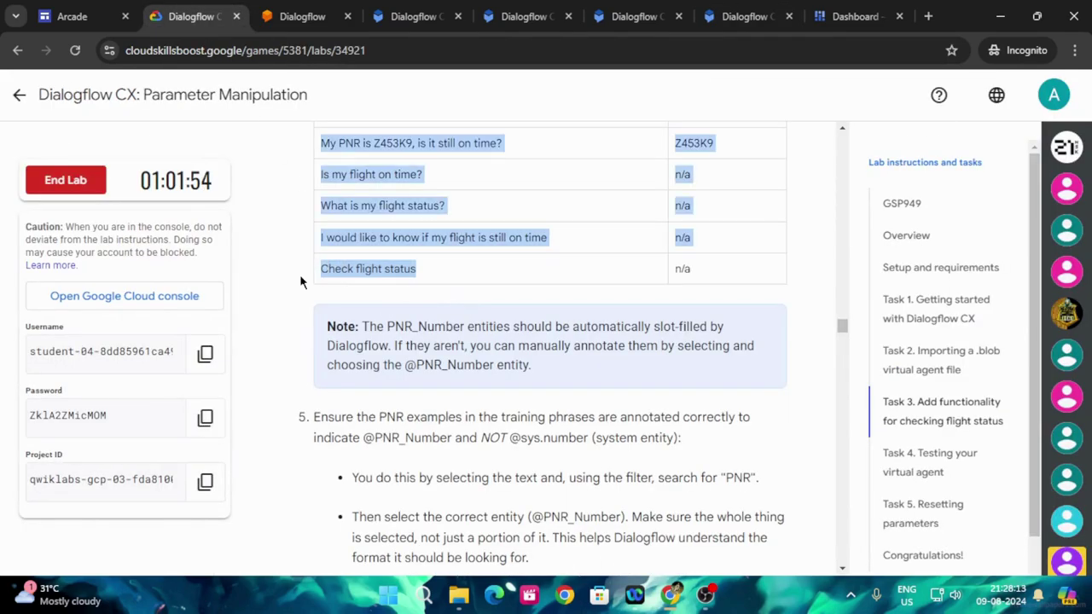
left_click_drag(428, 270, 325, 272)
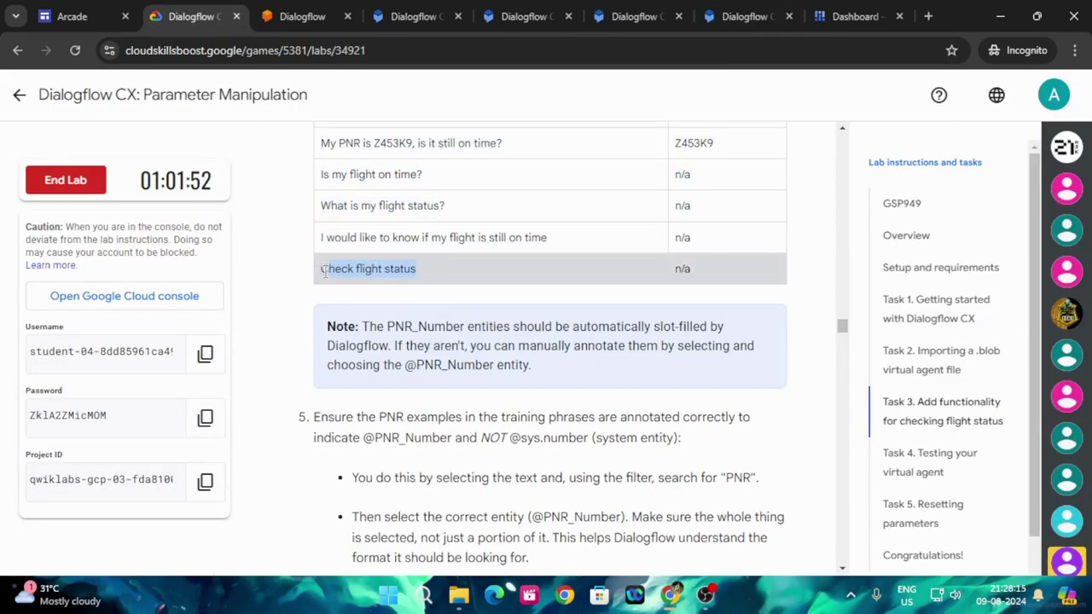
left_click(743, 17)
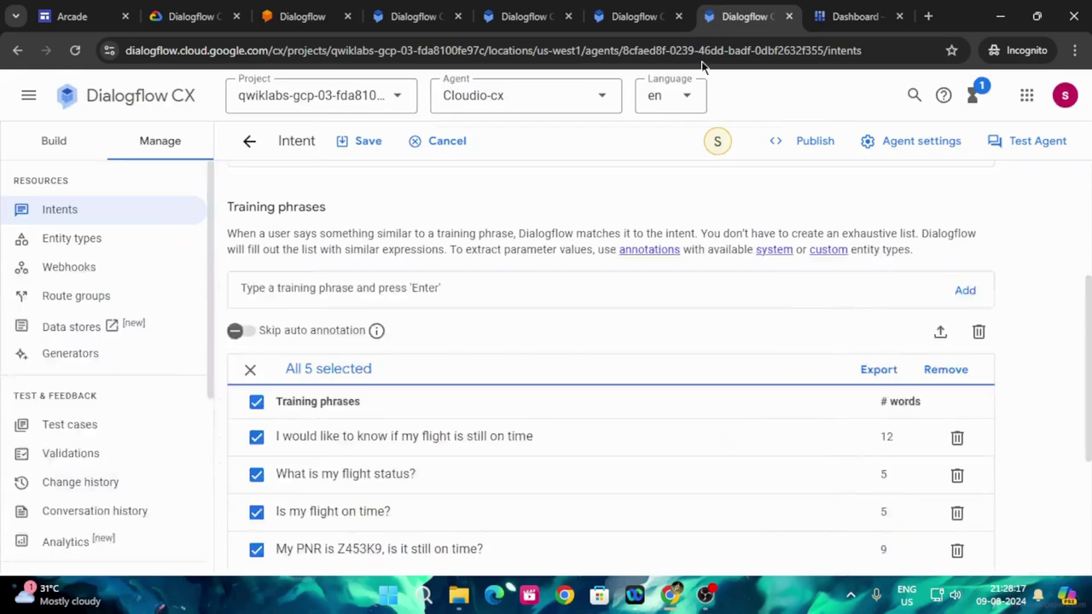
left_click(439, 290)
type("Check flight status")
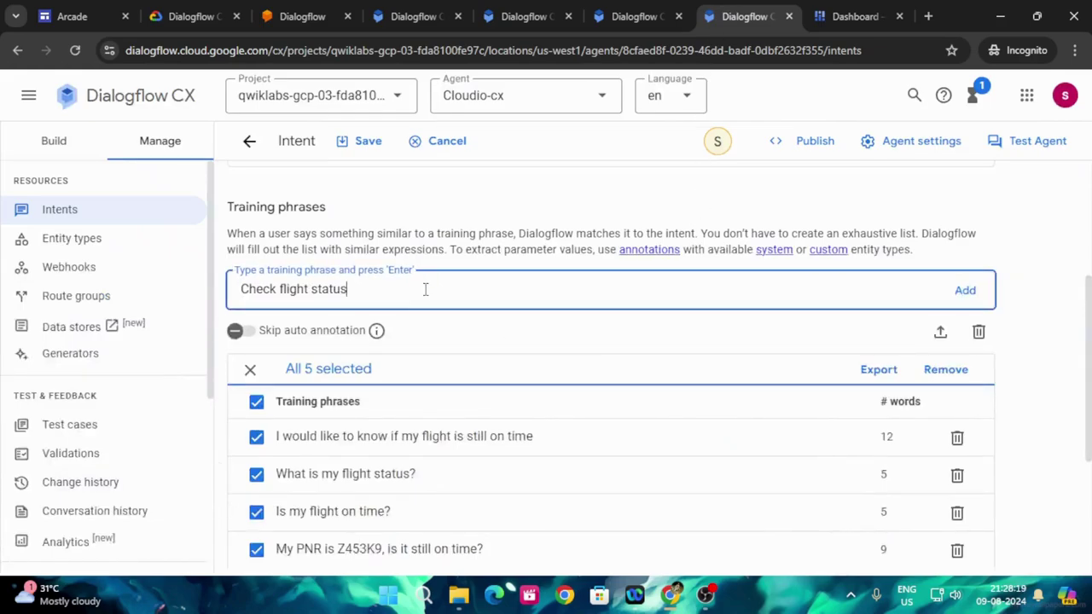
key("Return")
left_click(256, 436)
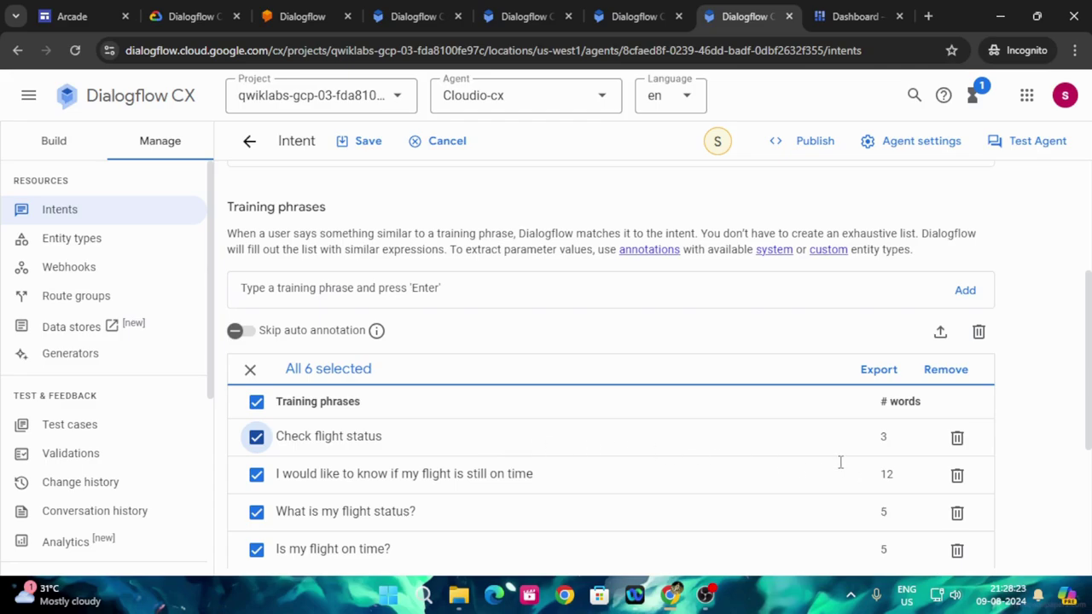
Compare the lab's PNR annotation instructions and finished example with the intent's training phrases and the settings below them.
scroll(840, 462, "down", 3)
scroll(508, 426, "up", 6)
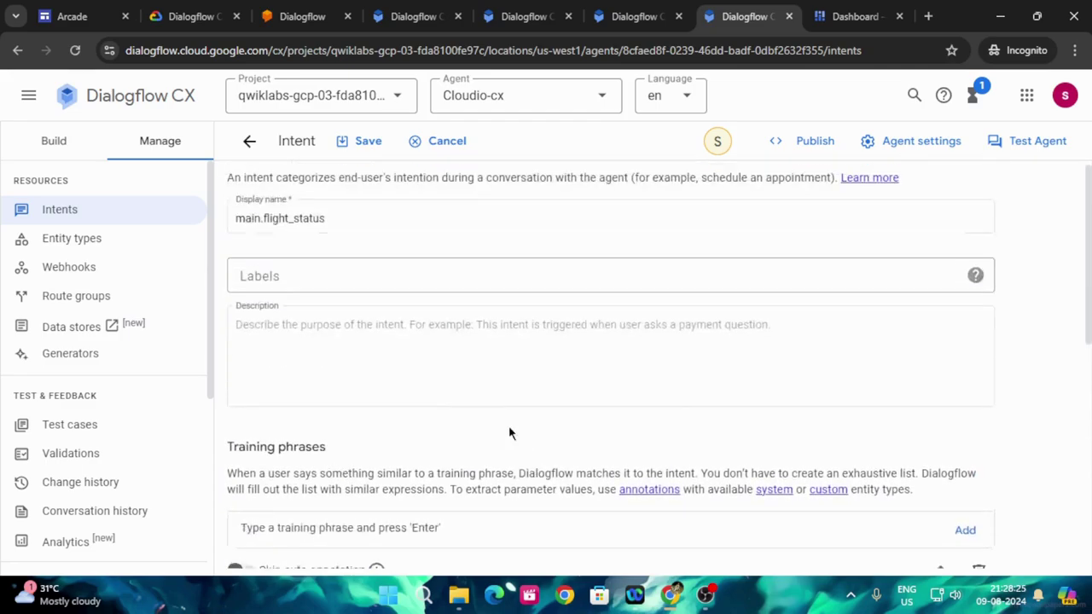
left_click(177, 6)
scroll(580, 273, "up", 2)
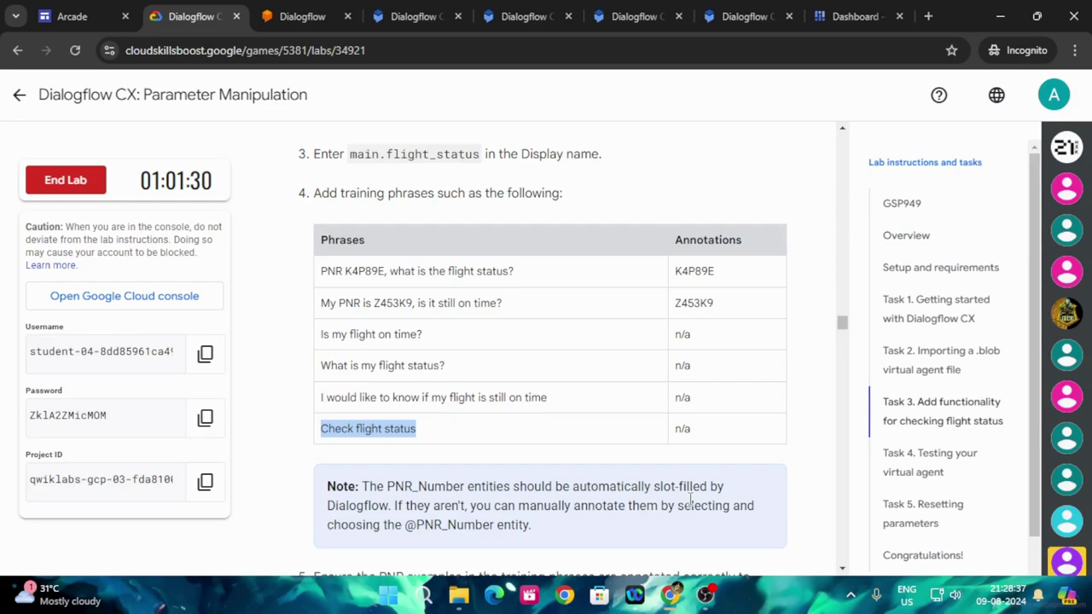
scroll(690, 499, "down", 4)
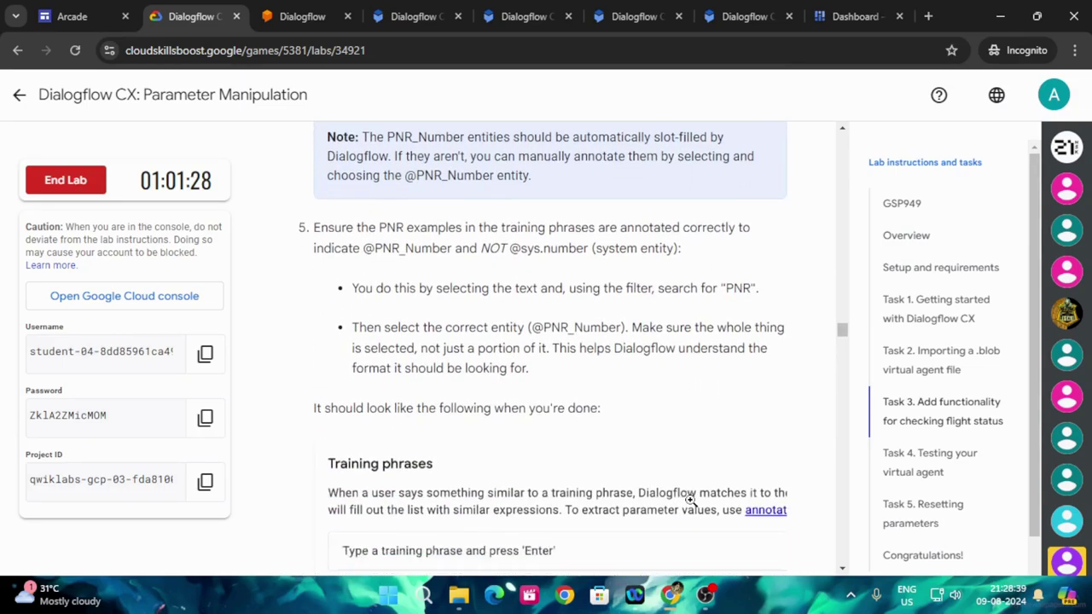
scroll(697, 495, "down", 2)
scroll(698, 492, "down", 3)
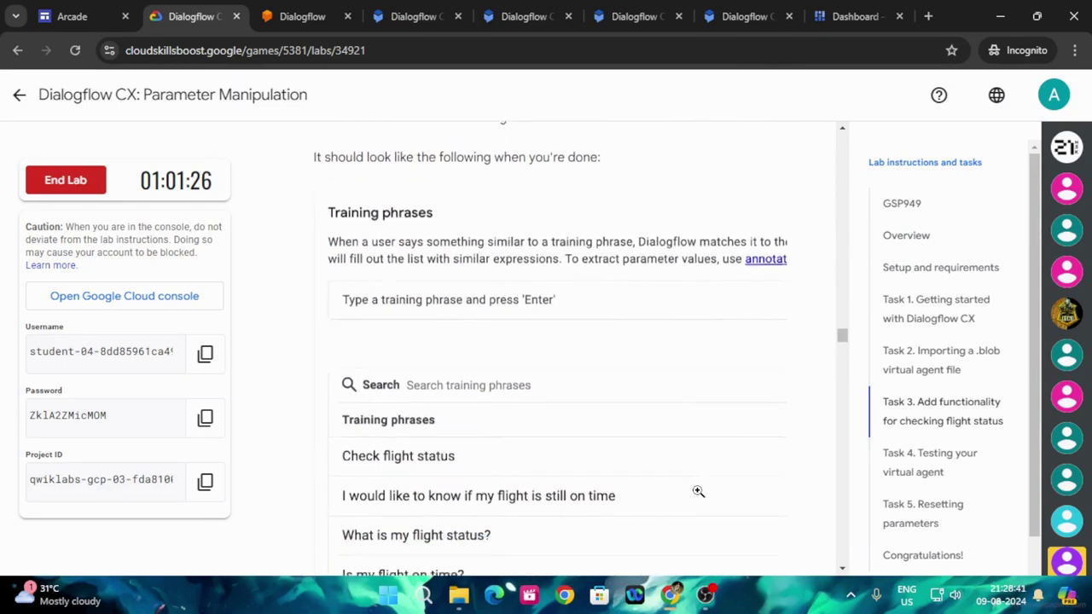
scroll(698, 491, "down", 3)
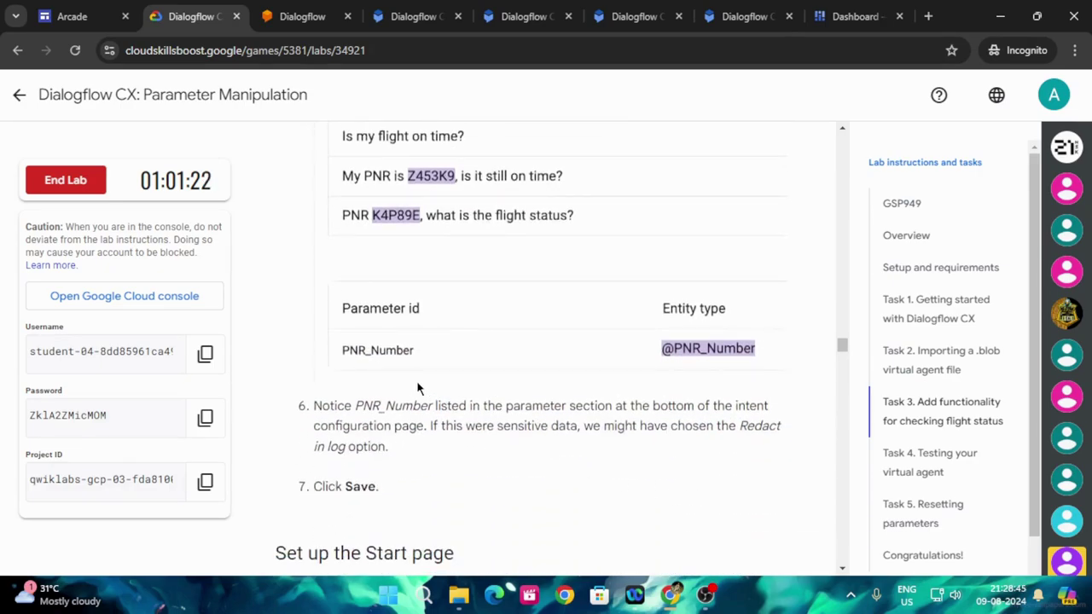
left_click(742, 17)
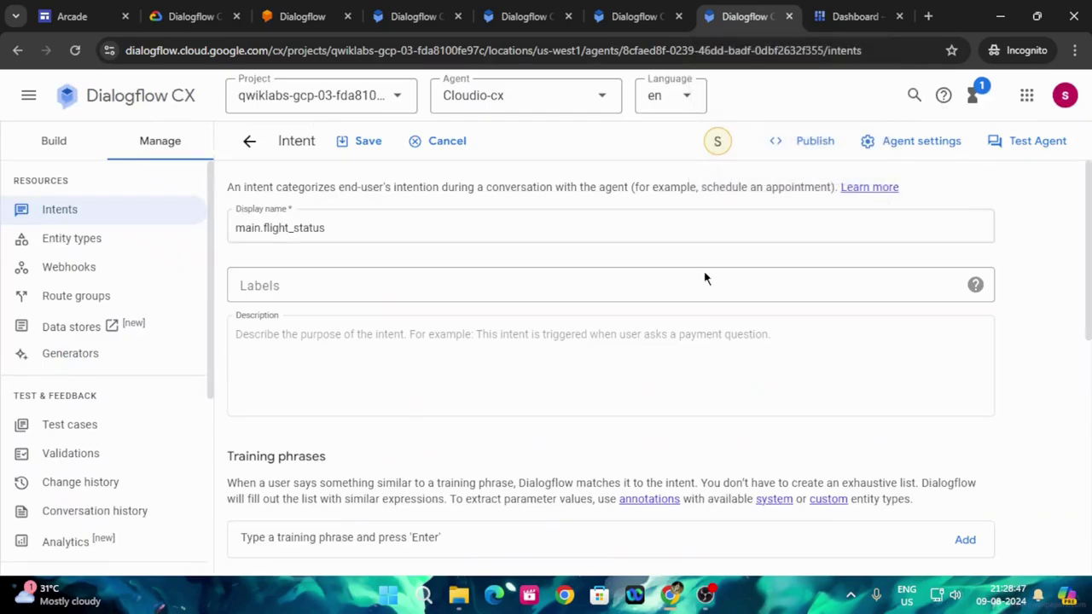
scroll(634, 334, "down", 6)
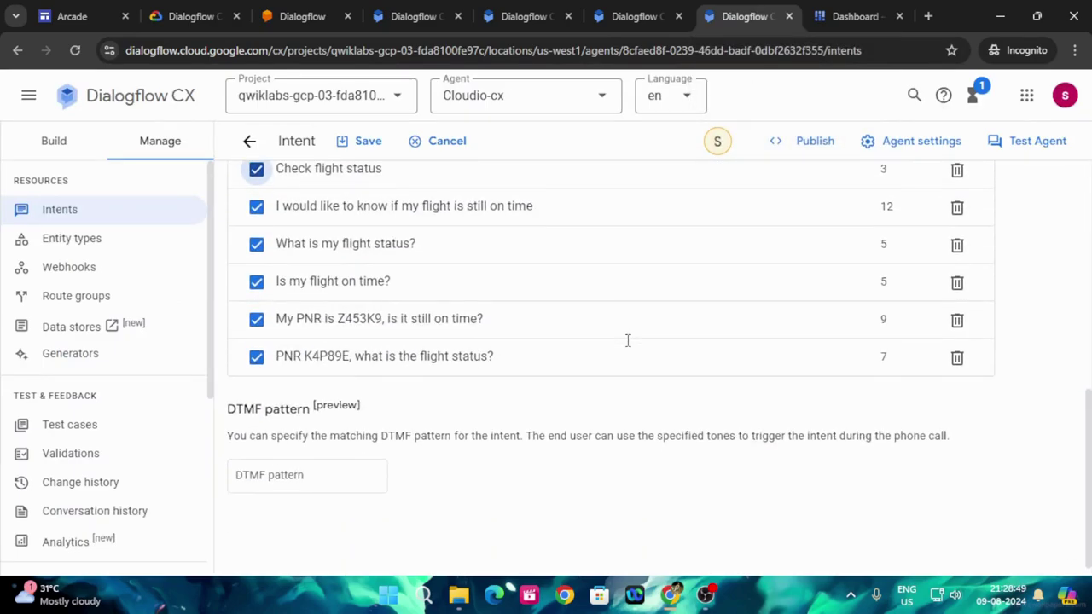
scroll(607, 418, "up", 2)
scroll(608, 411, "down", 2)
left_click(302, 474)
scroll(629, 420, "up", 4)
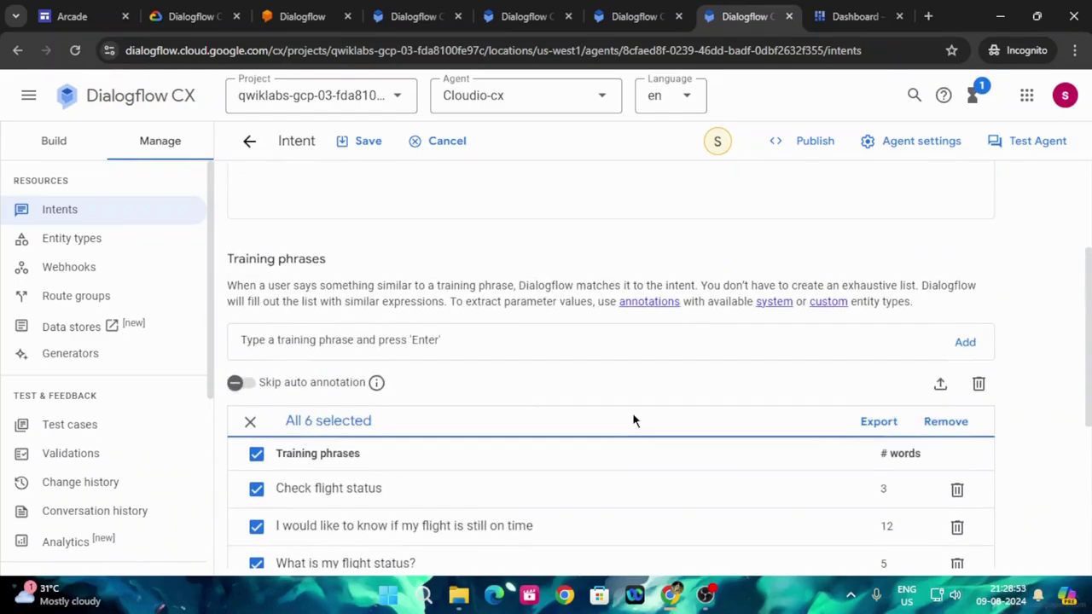
Turn on skipping of auto annotation for the intent's training phrases.
left_click(317, 388)
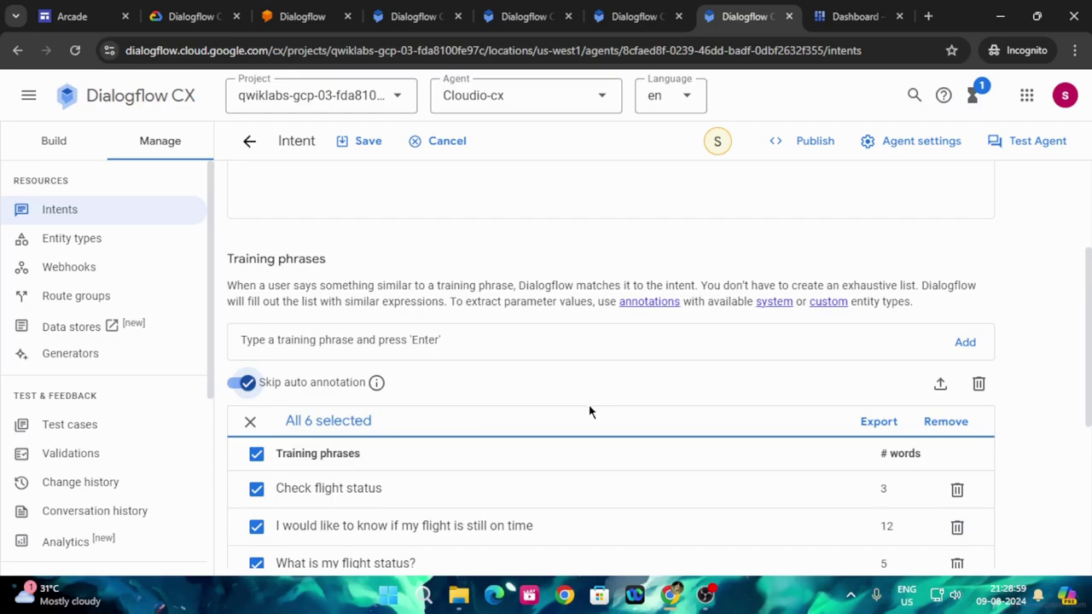
scroll(588, 414, "down", 4)
scroll(572, 434, "up", 5)
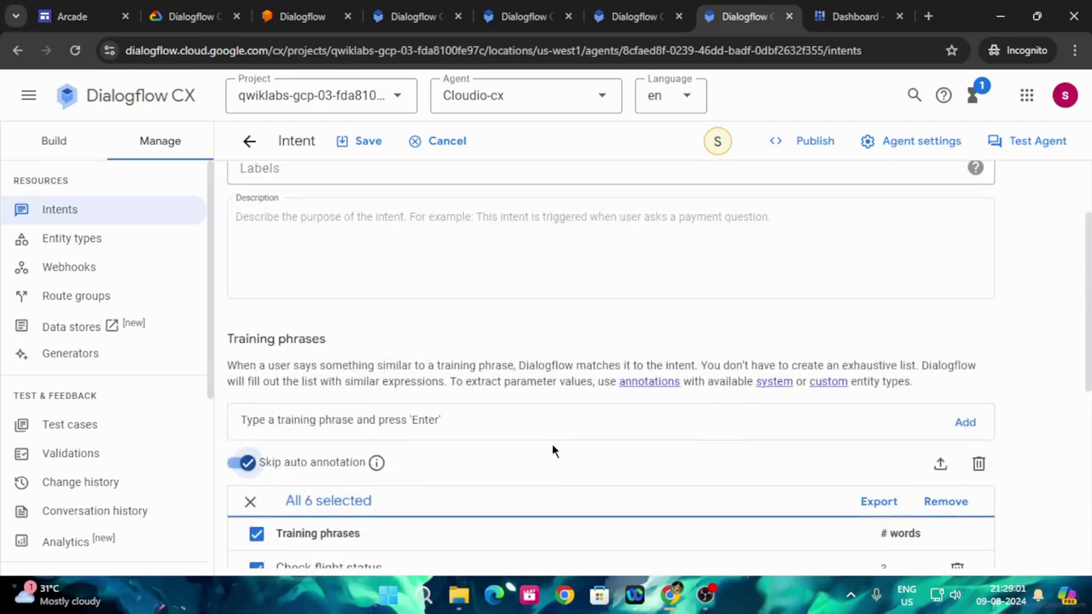
Try adding "Check flight status" as a training phrase again, and delete the duplicate.
left_click(312, 423)
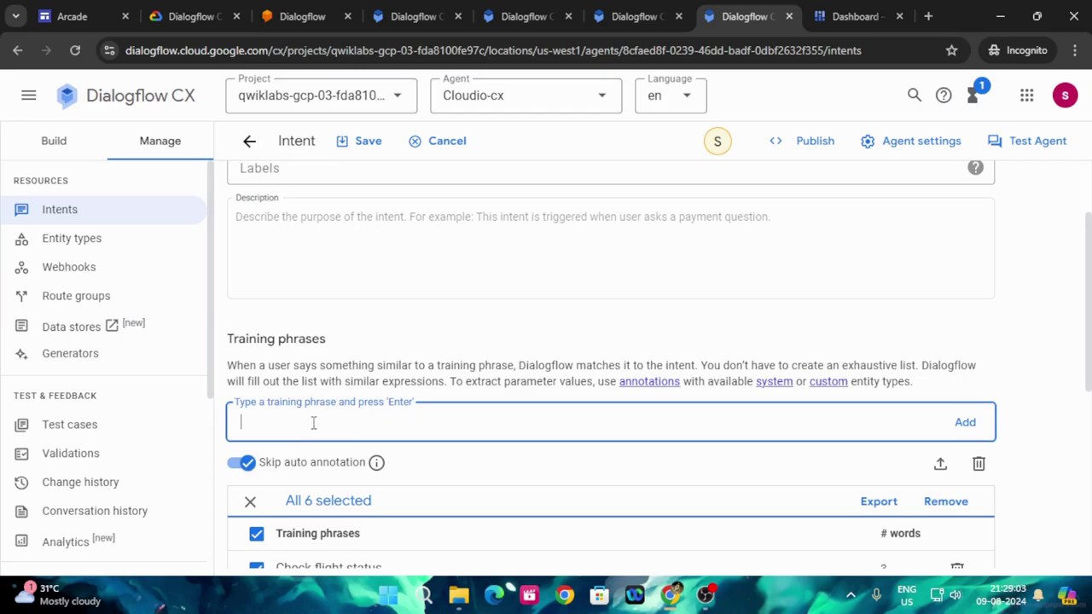
type("Check flight status")
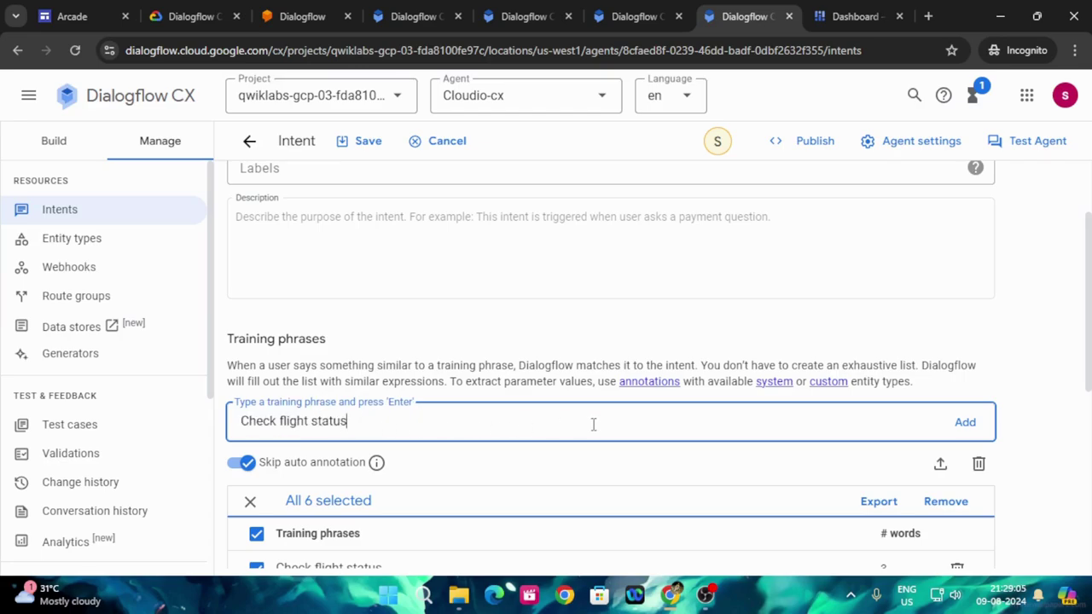
key("Return")
scroll(573, 437, "down", 2)
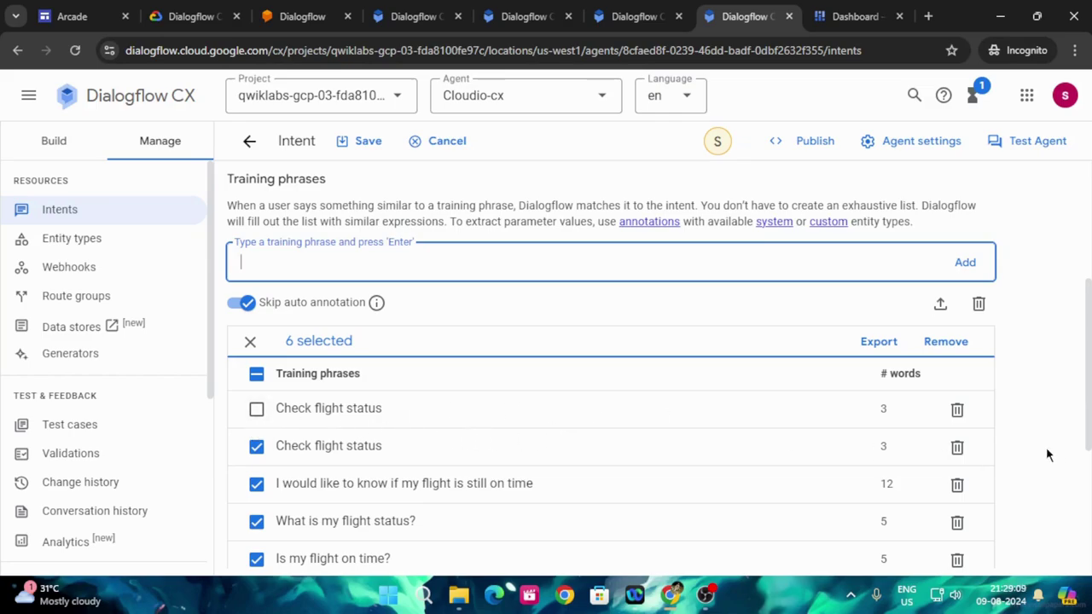
left_click(957, 411)
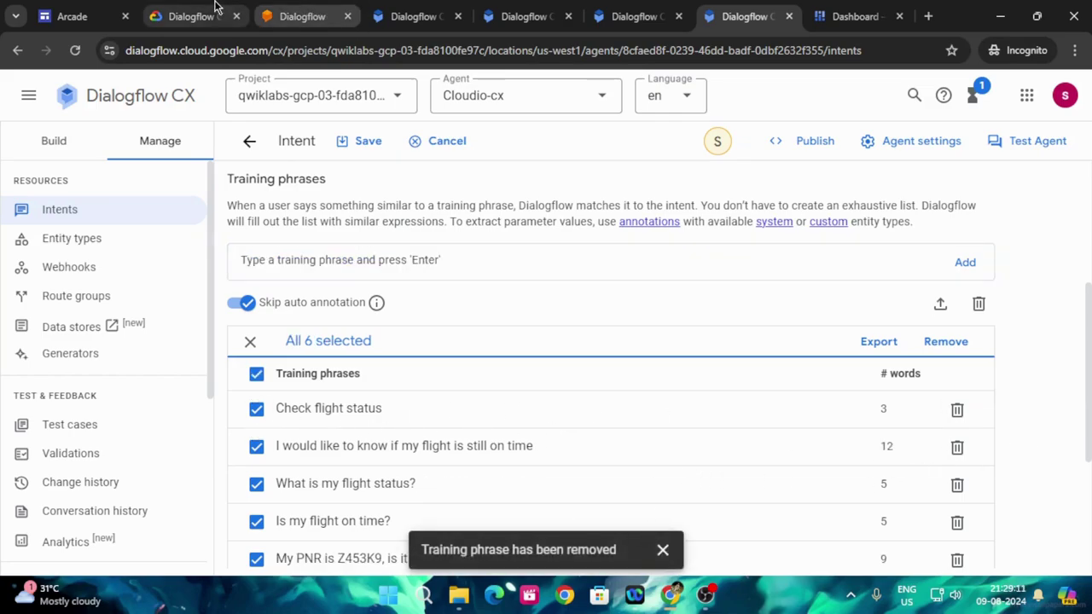
Check the lab's remaining intent instructions, save the main.flight_status intent, and return to the lab page.
left_click(192, 16)
scroll(500, 376, "down", 2)
left_click(708, 14)
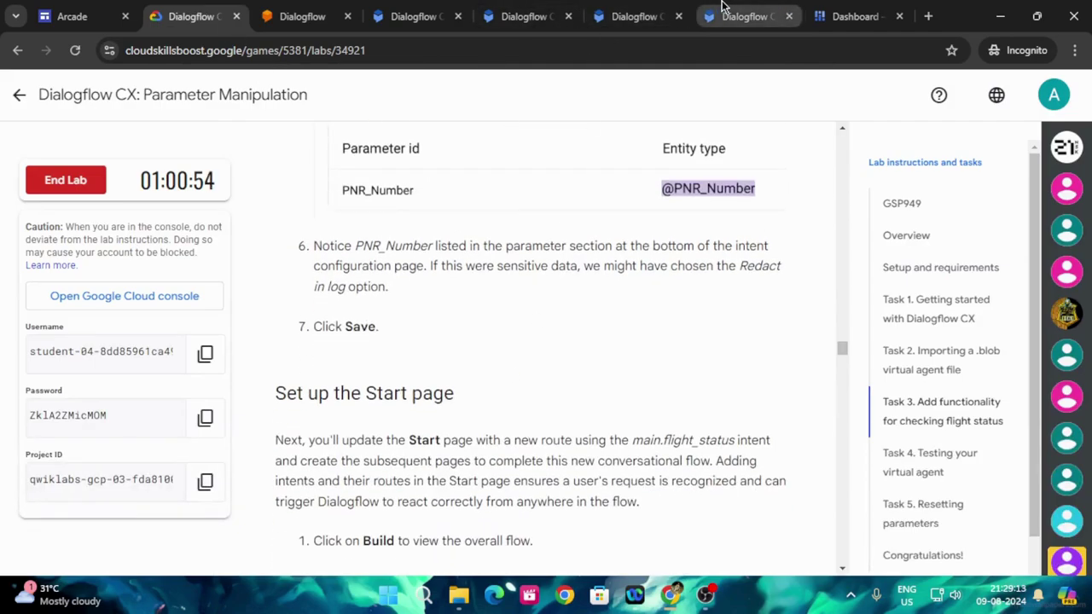
left_click(375, 141)
left_click(183, 16)
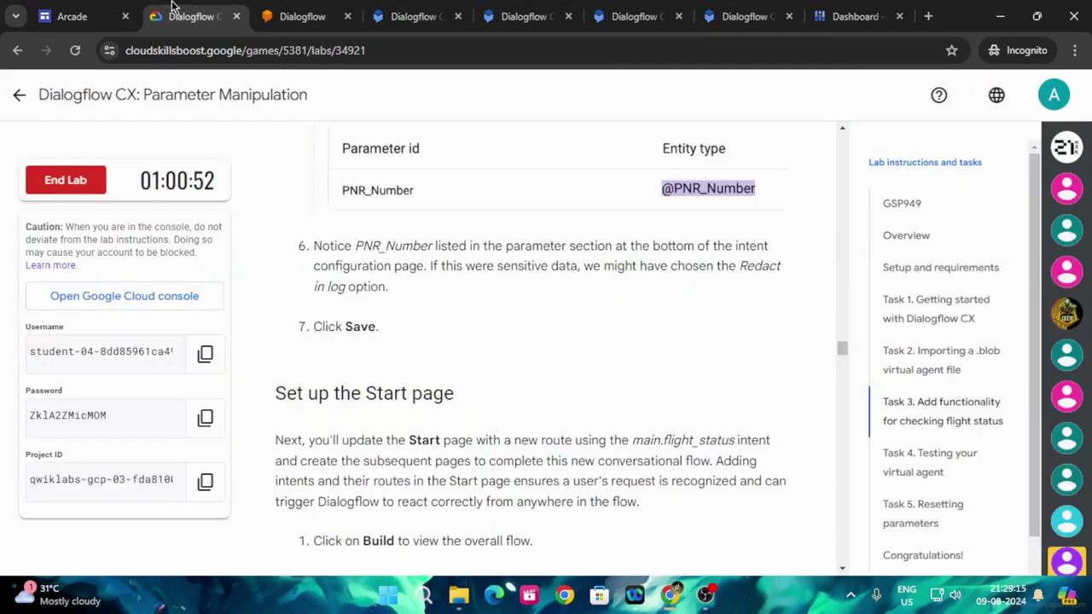
Review the lab's Start page setup instructions and open the Default Start Flow's Start Page in the build view.
left_click(742, 16)
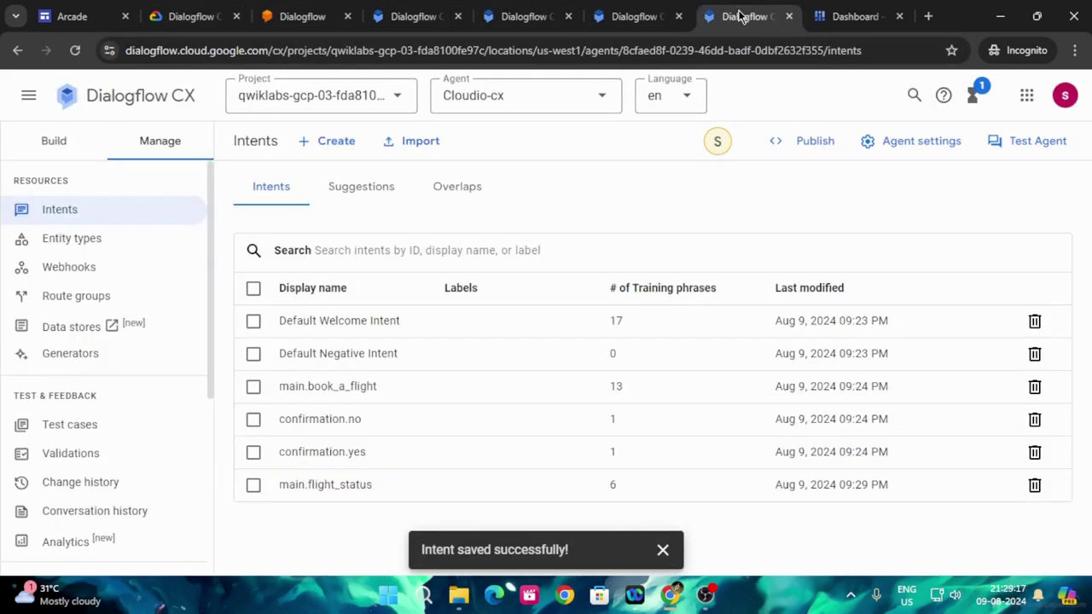
left_click(192, 16)
scroll(458, 346, "down", 4)
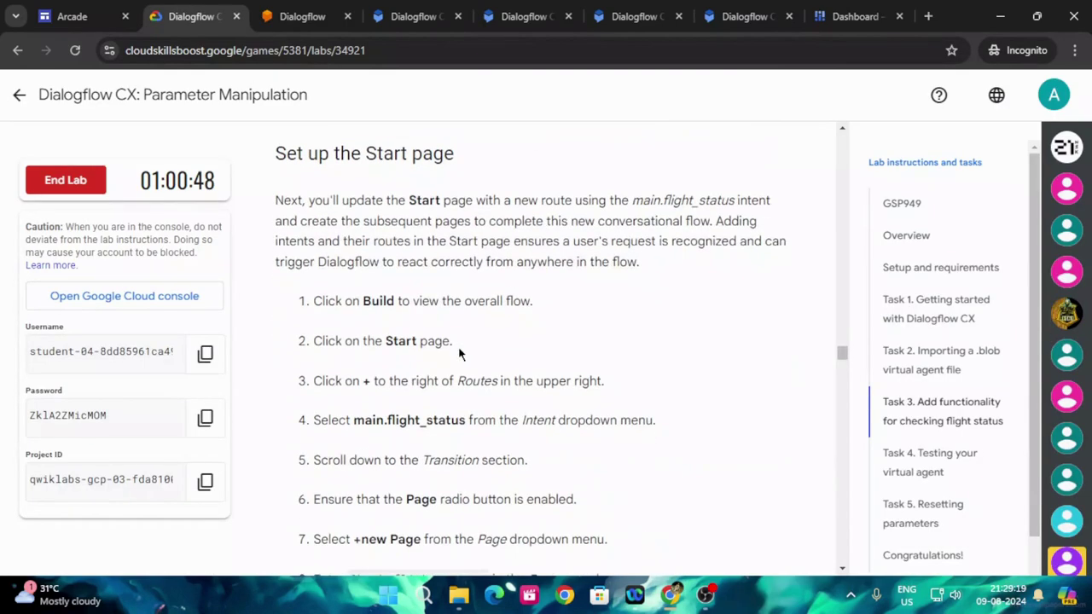
scroll(603, 348, "down", 1)
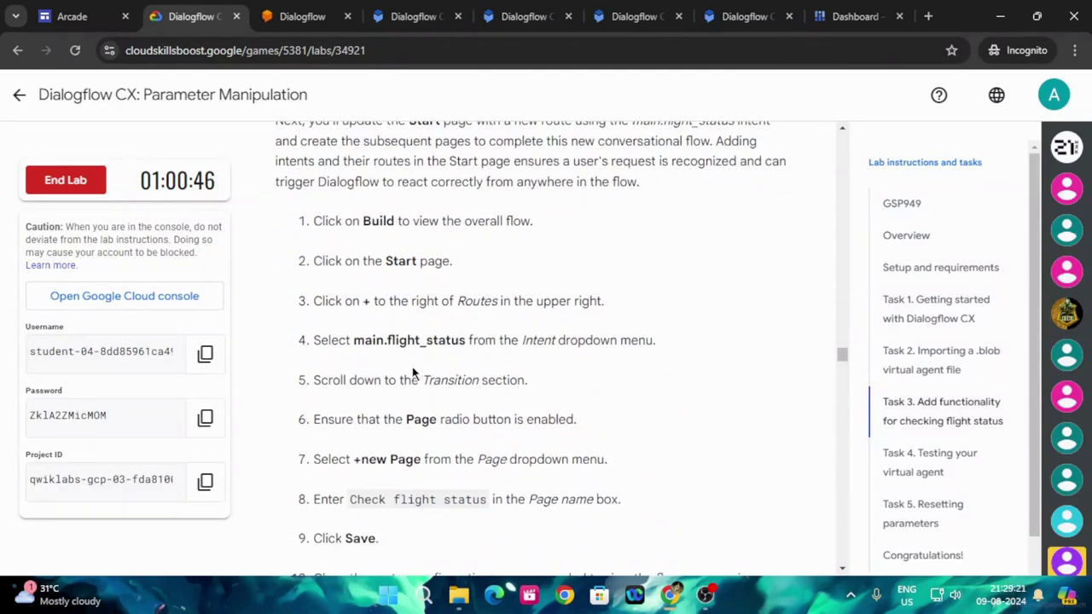
left_click(715, 16)
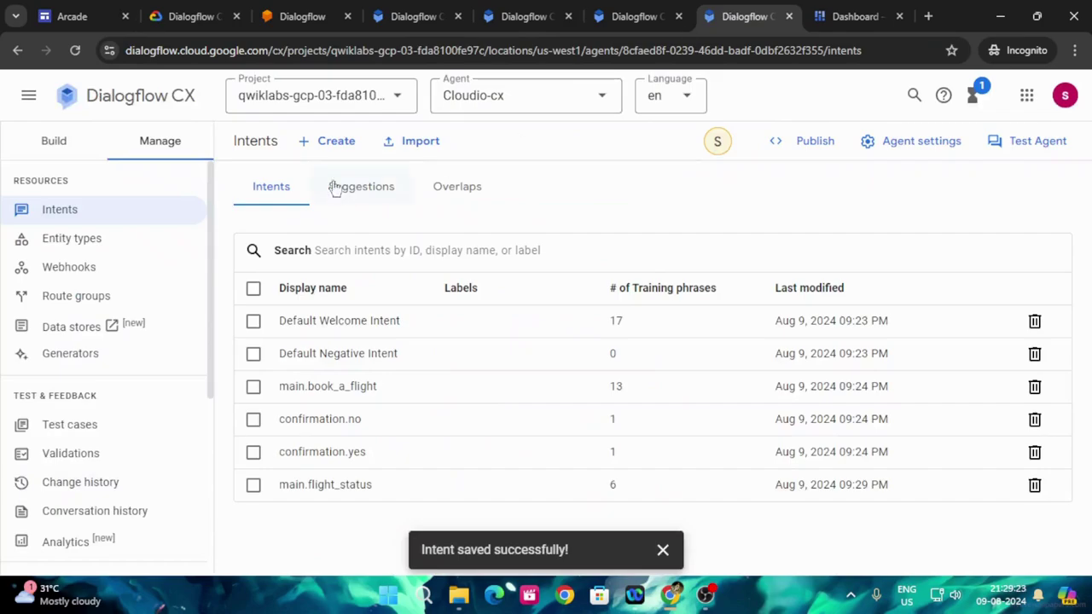
left_click(17, 143)
left_click(365, 239)
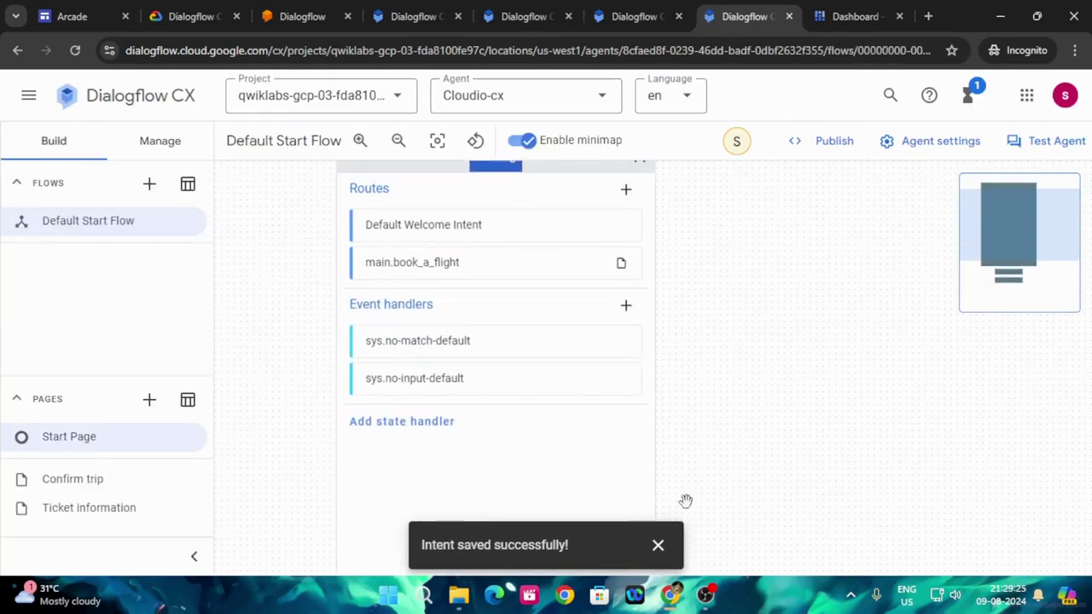
left_click(659, 545)
Following the lab, add a new route to the Start Page and set its intent to main.flight_status.
left_click(213, 13)
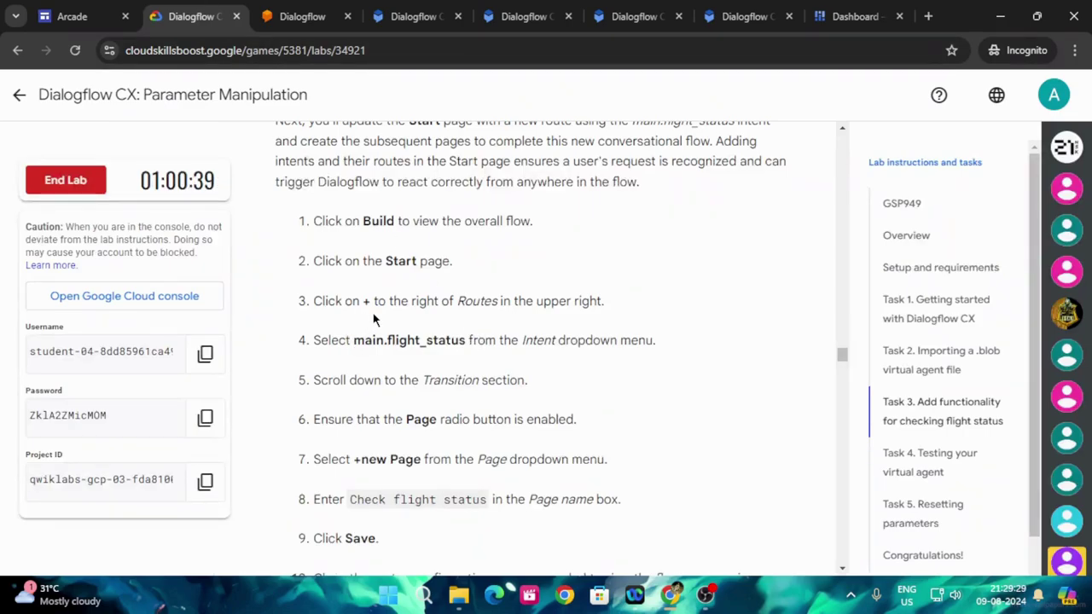
left_click(757, 7)
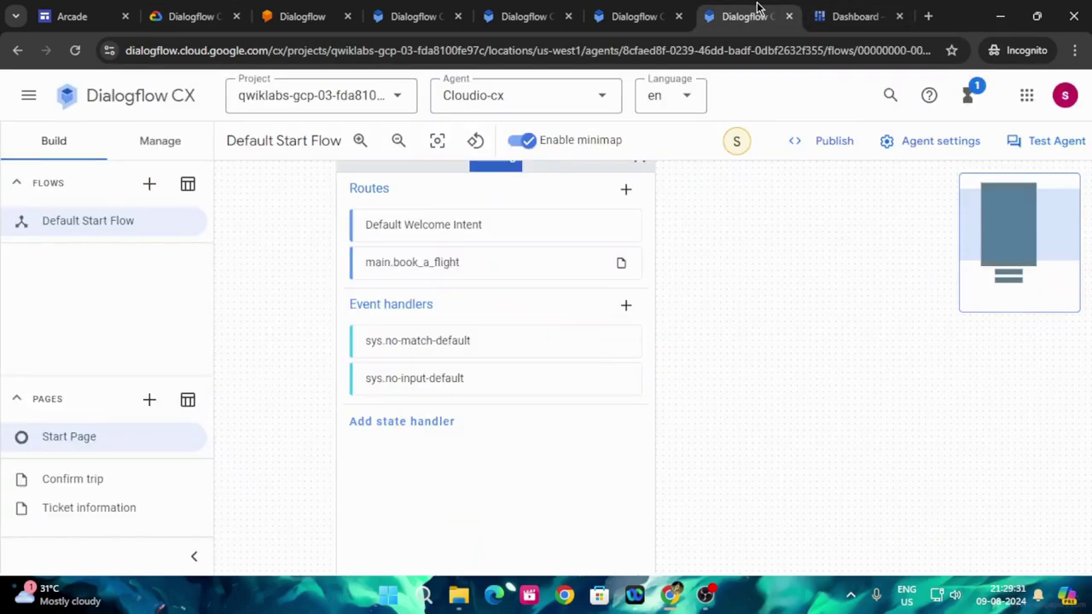
left_click(628, 189)
left_click(187, 15)
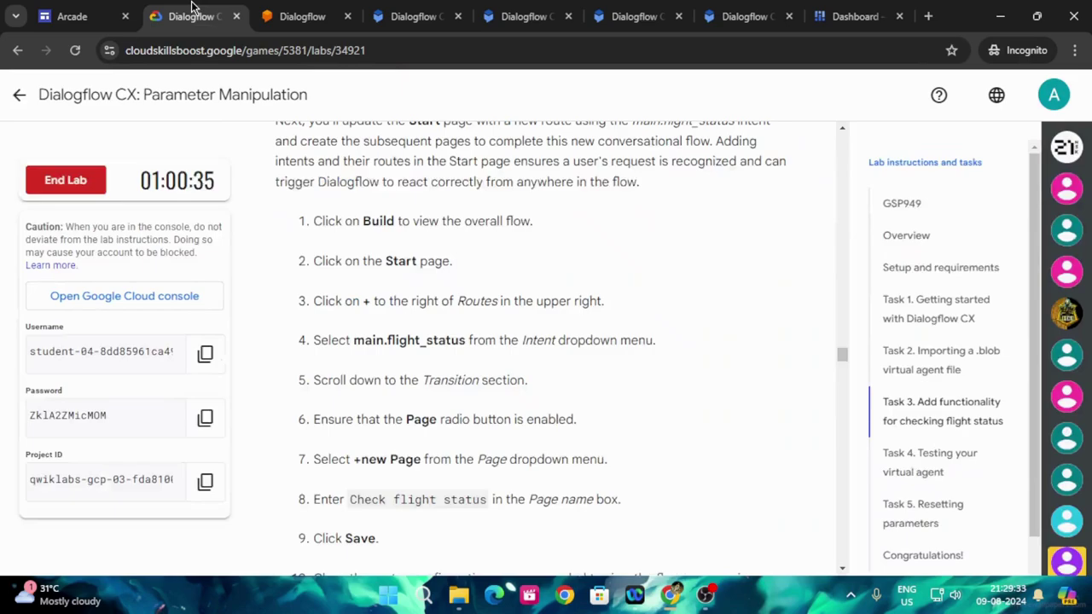
scroll(597, 376, "down", 1)
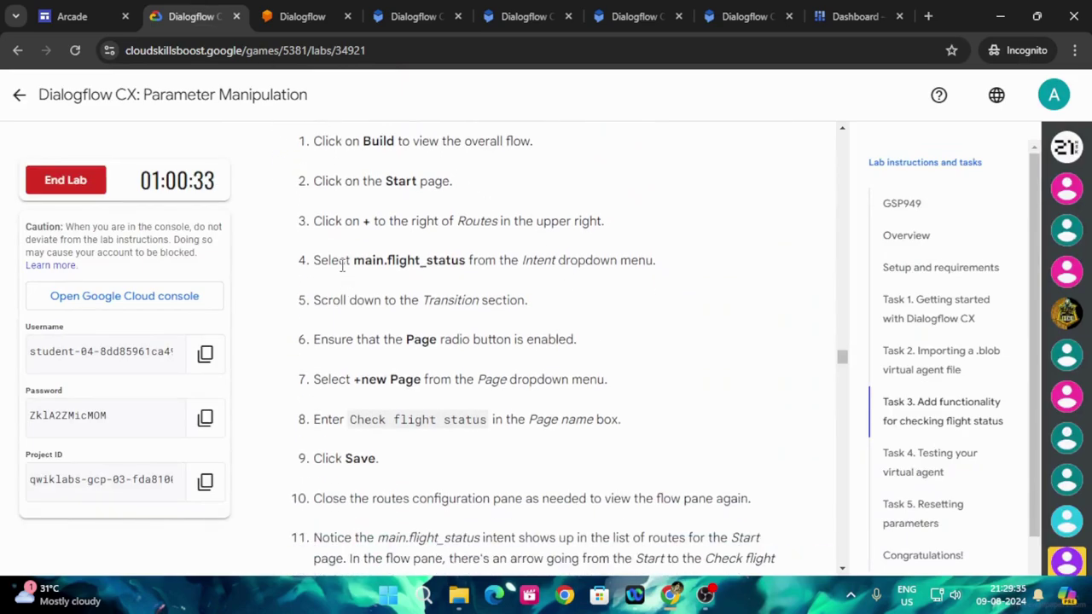
left_click(768, 12)
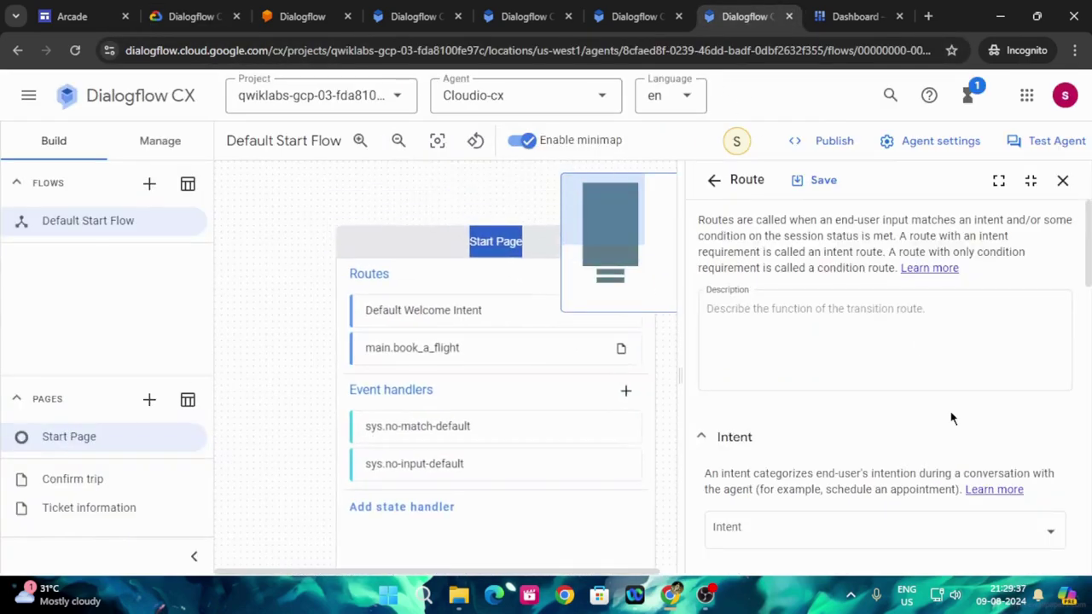
scroll(887, 439, "down", 2)
left_click(797, 365)
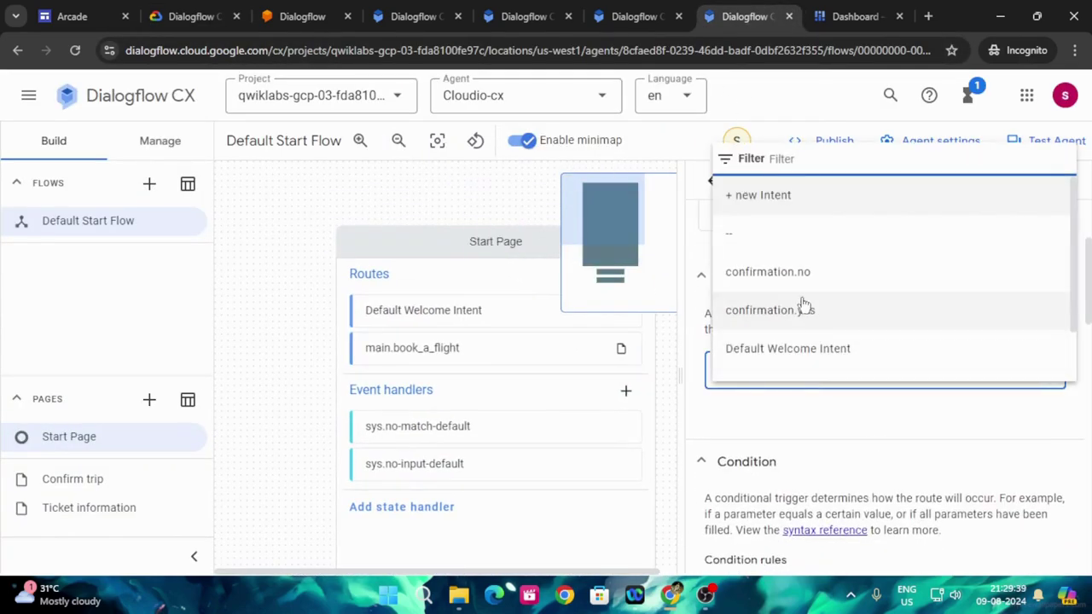
scroll(802, 307, "down", 2)
left_click(203, 9)
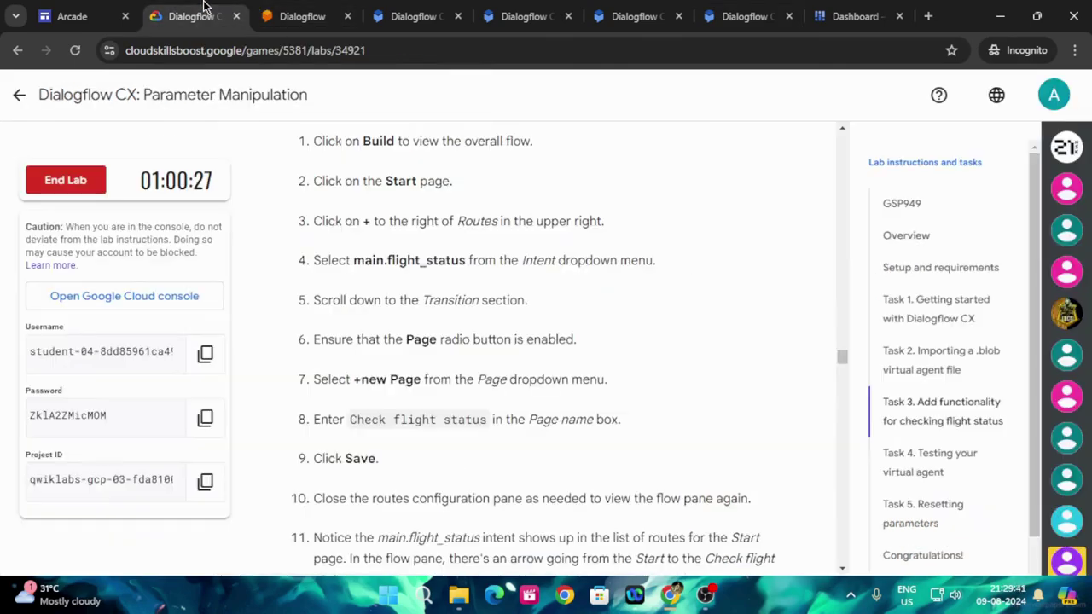
left_click(744, 7)
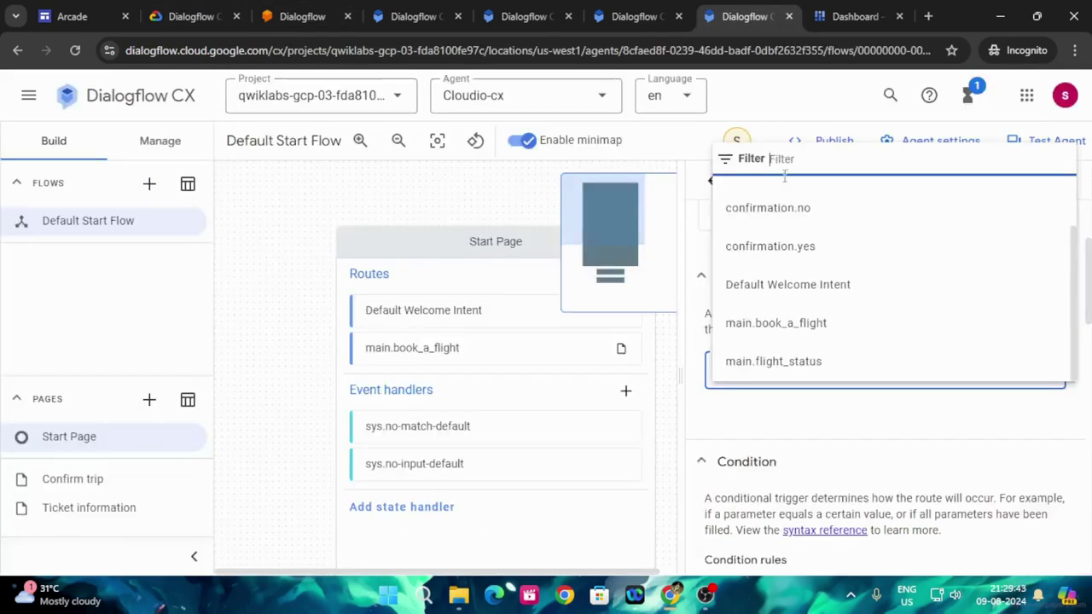
left_click(841, 374)
Set the route's transition to a new page named "Check flight status", using the page name from the lab.
left_click(205, 16)
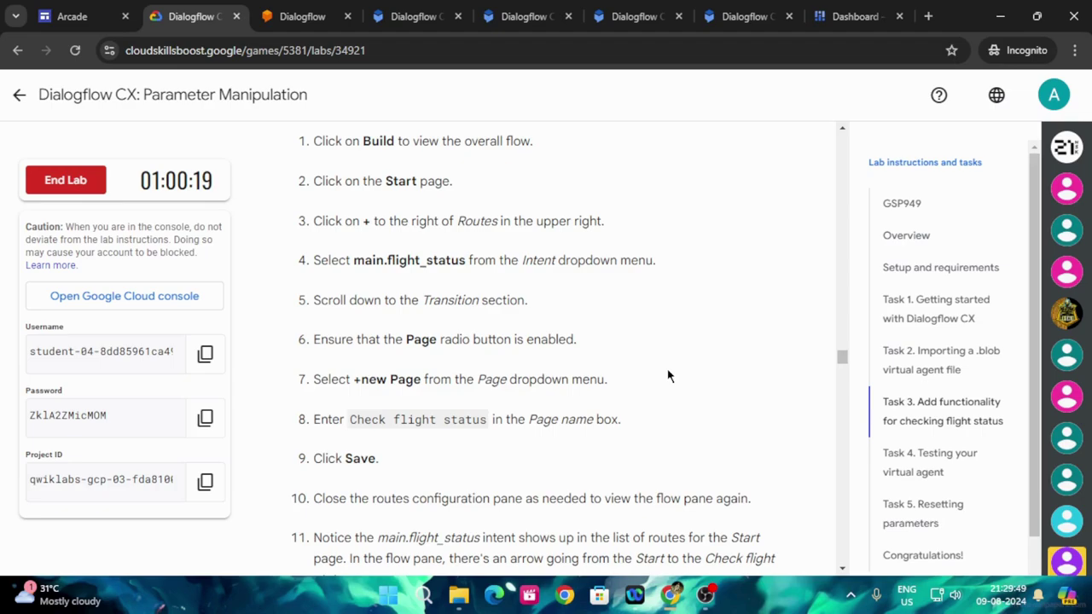
scroll(646, 373, "down", 2)
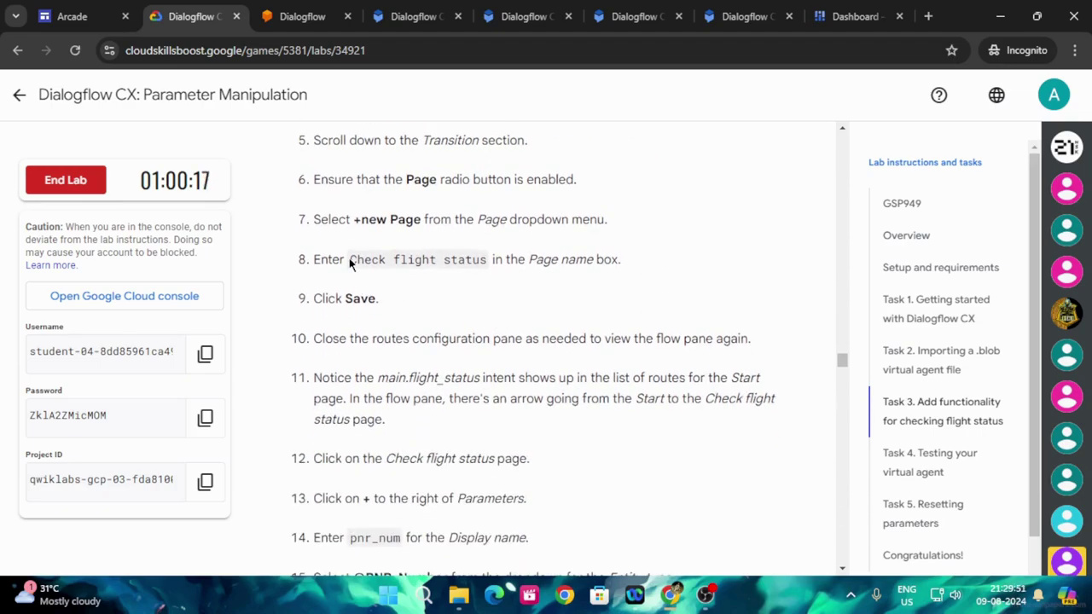
left_click_drag(350, 259, 489, 259)
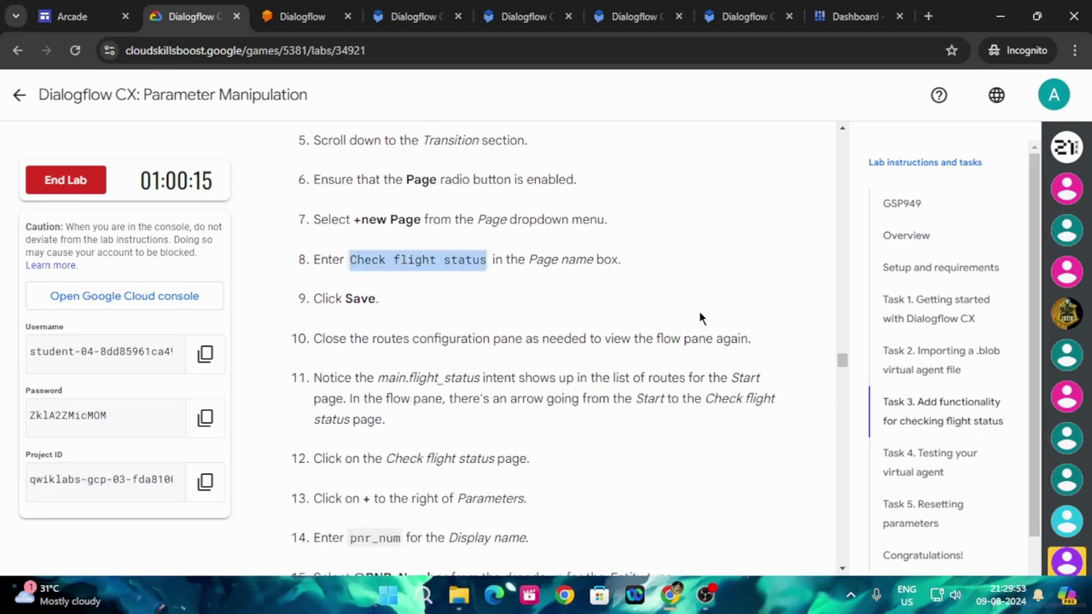
left_click(742, 16)
scroll(910, 449, "down", 5)
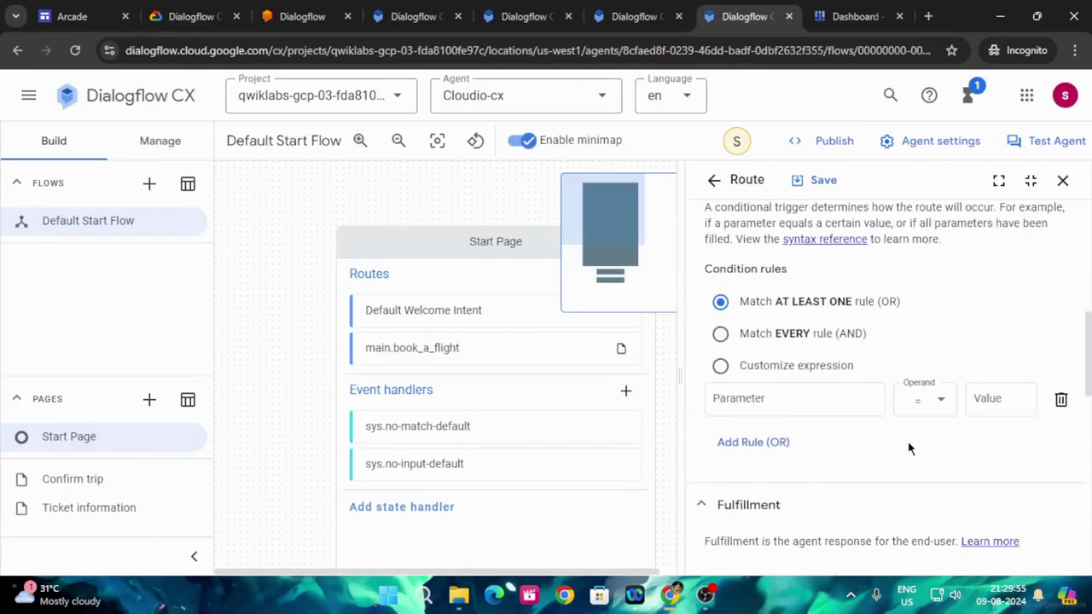
scroll(913, 449, "down", 6)
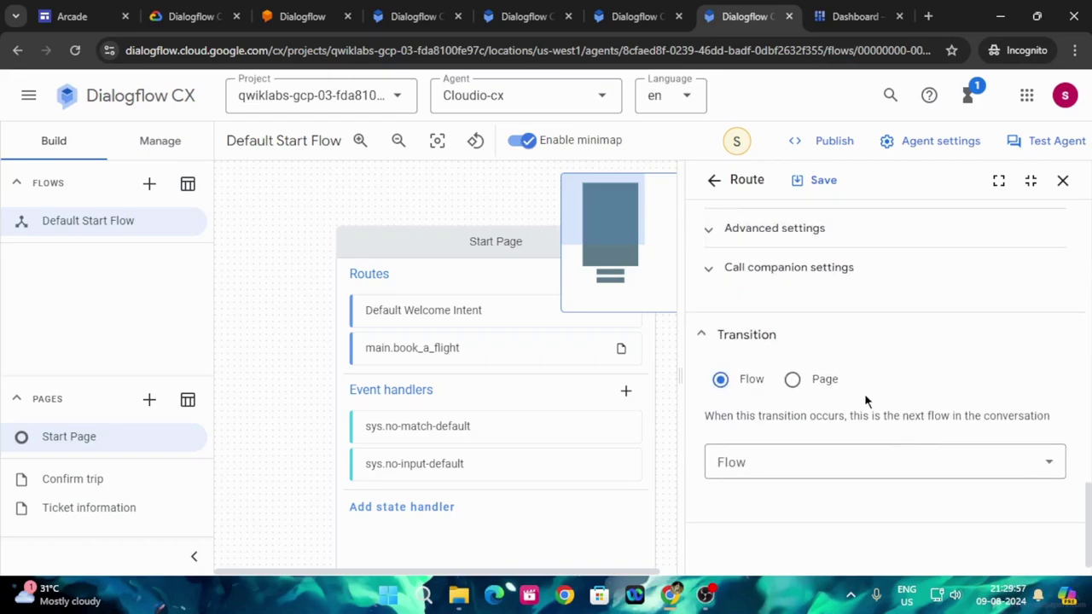
left_click(792, 380)
left_click(794, 461)
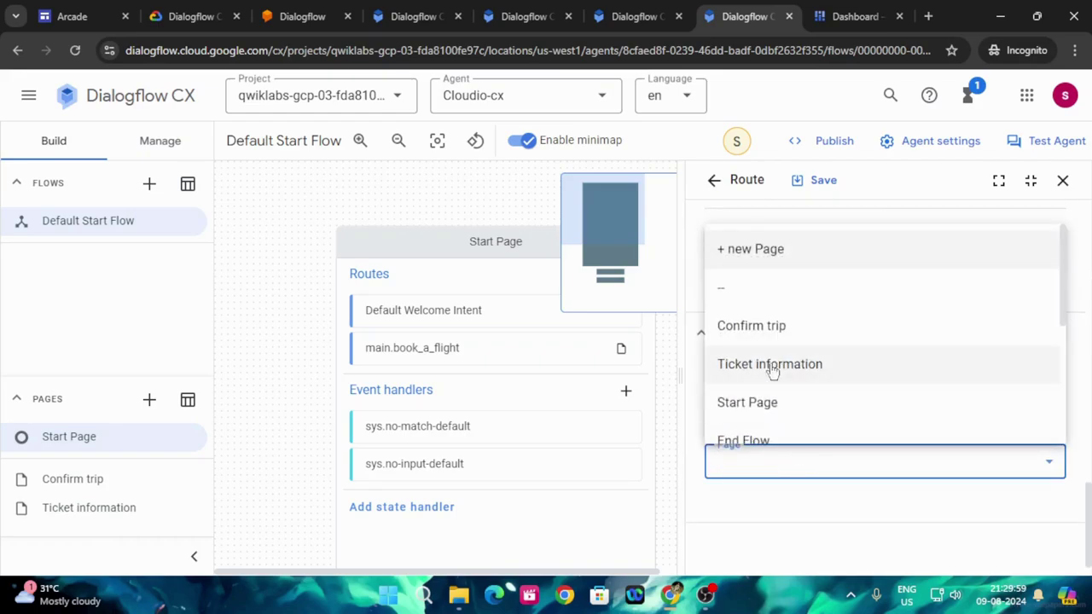
left_click(738, 267)
left_click(756, 517)
type("Check flight status")
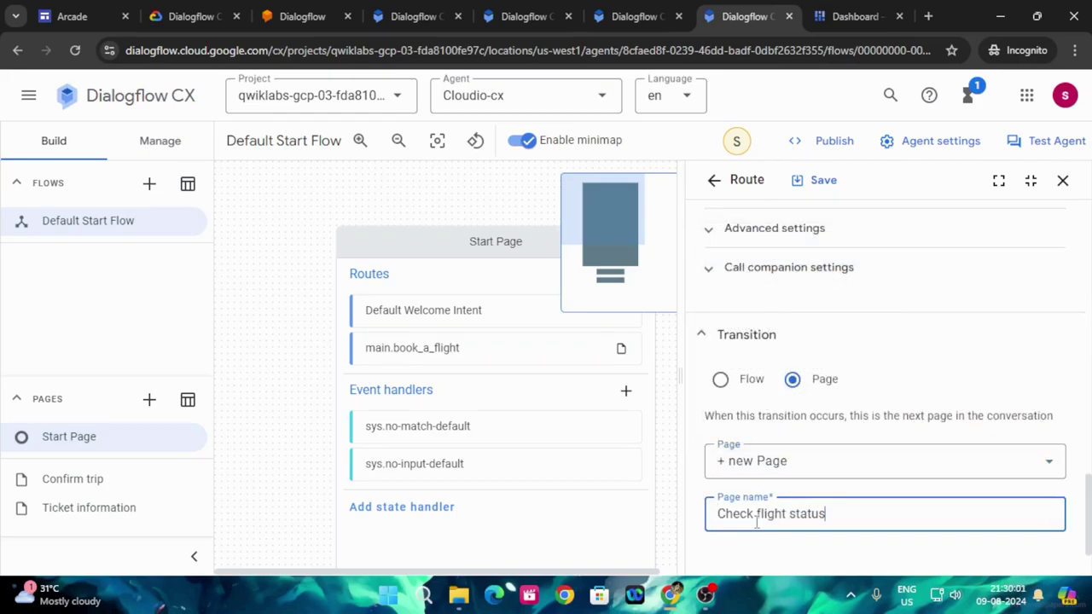
Check the lab's instructions following the page name and save the main.flight_status route.
left_click(189, 15)
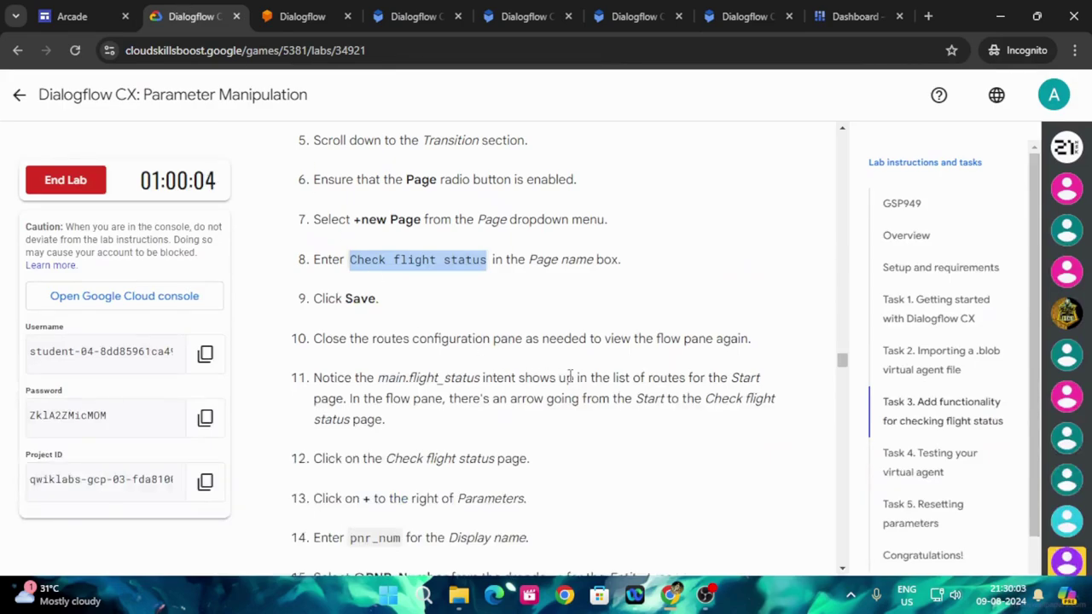
scroll(570, 378, "down", 1)
left_click(721, 13)
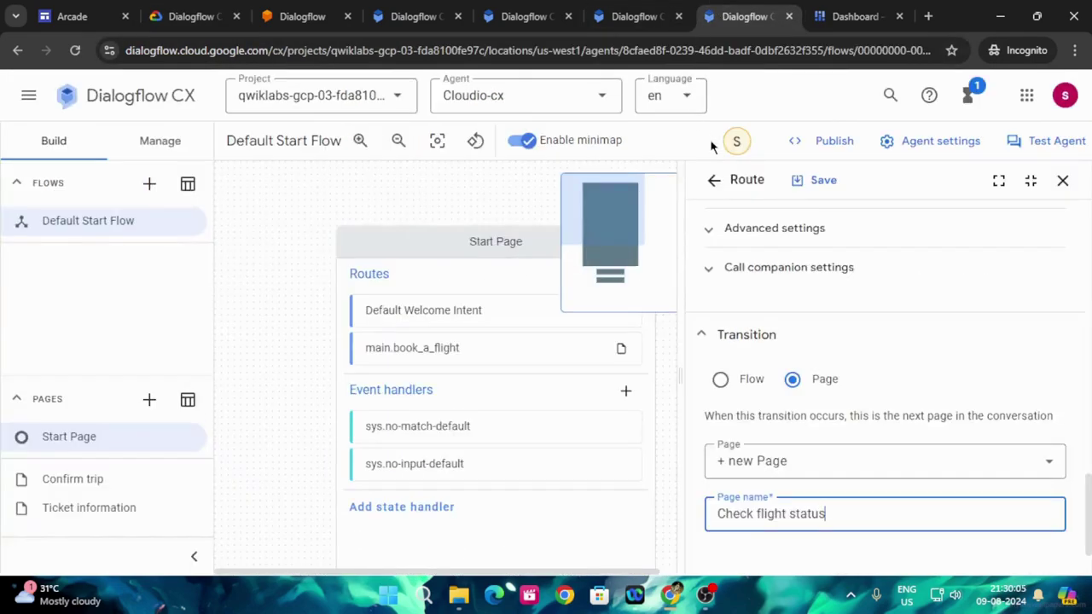
left_click(797, 189)
Check the lab's next instructions, close the route configuration, and open the Check flight status page.
left_click(189, 16)
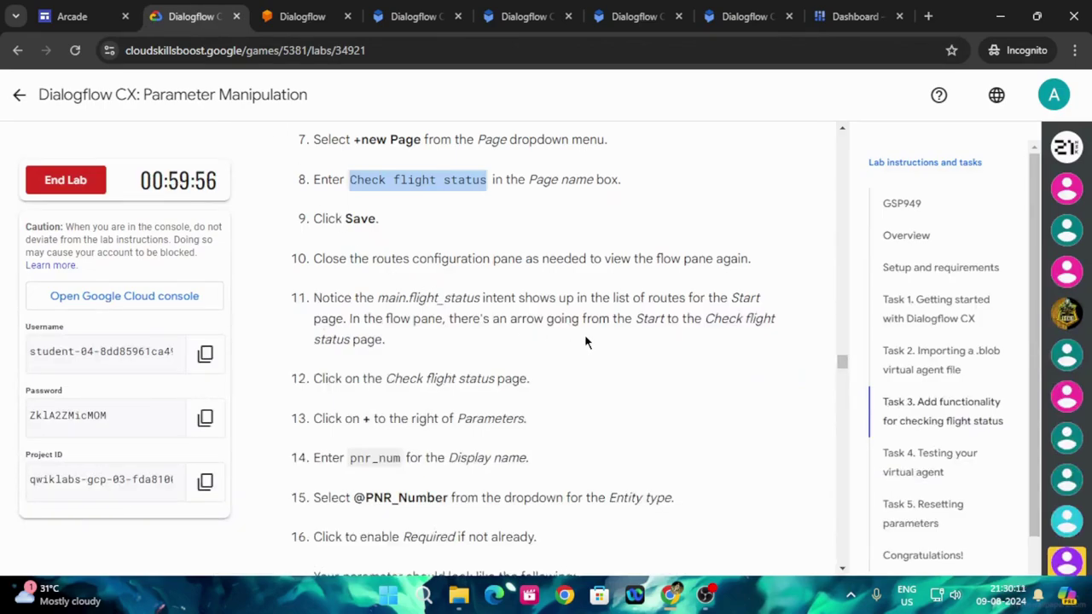
scroll(585, 341, "down", 1)
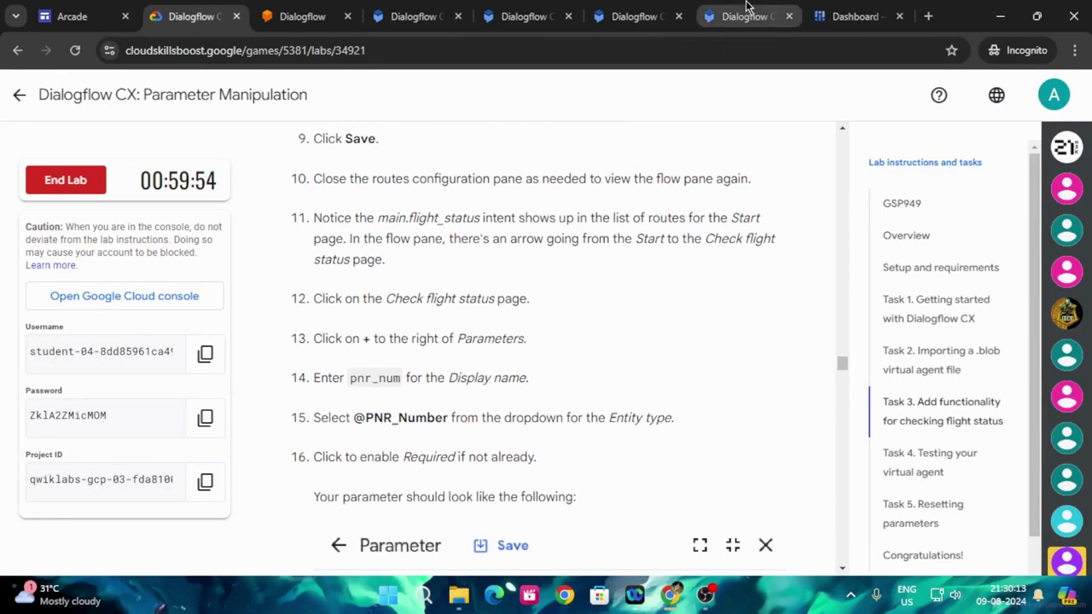
left_click(744, 16)
left_click(1063, 180)
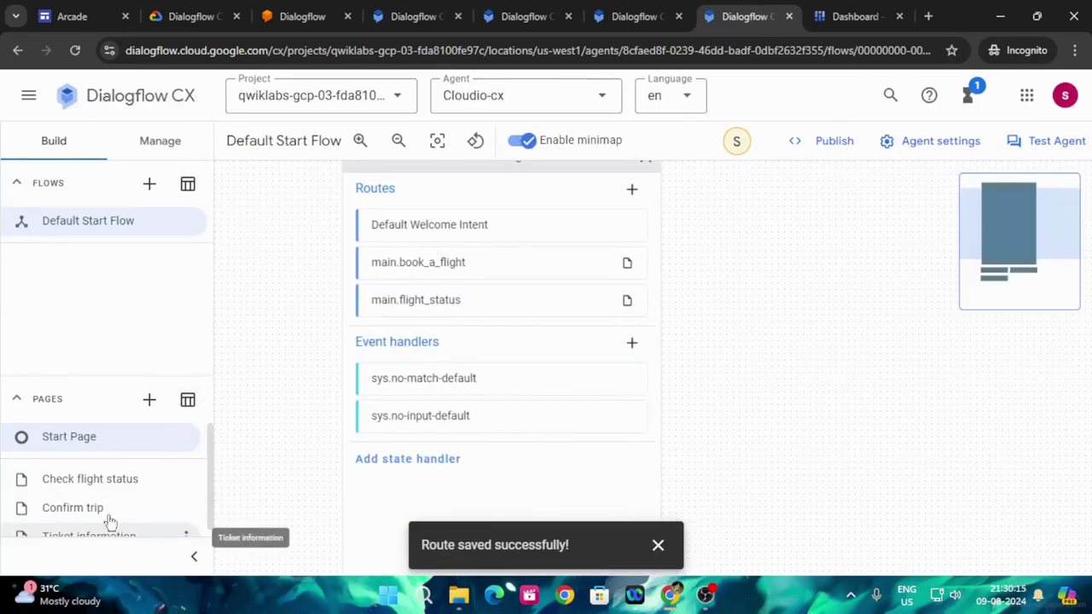
scroll(87, 512, "down", 1)
triple_click(128, 461)
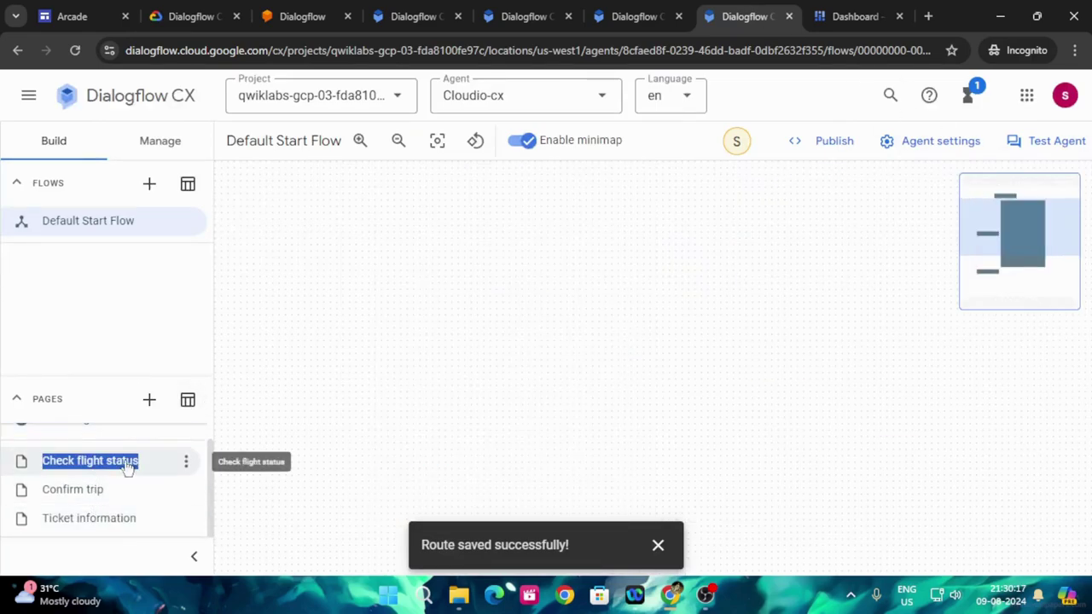
left_click(658, 545)
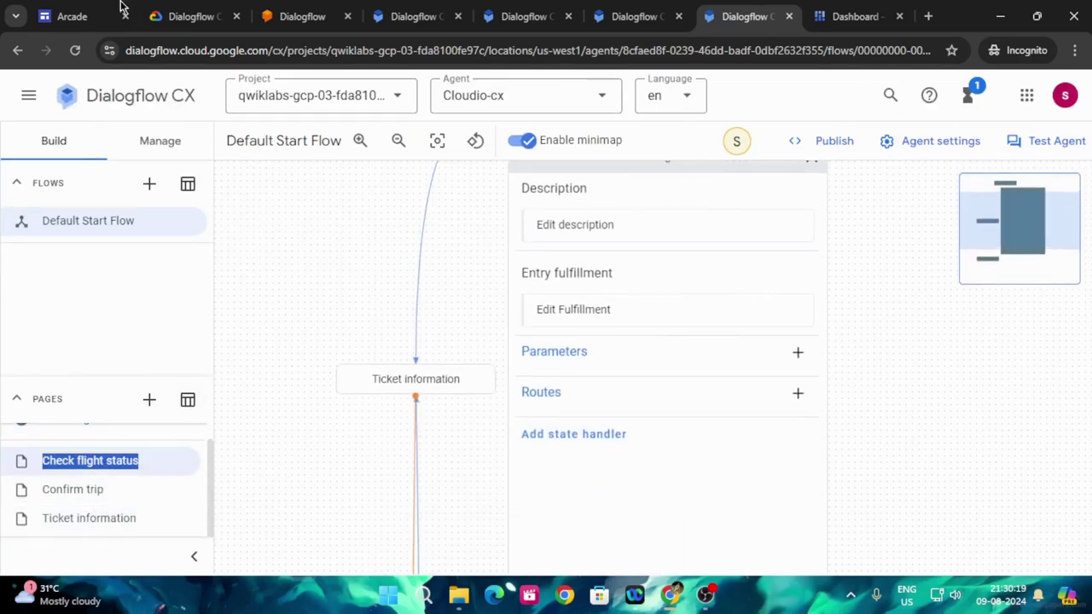
Add a parameter to the Check flight status page with the display name pnr_num, copied from the lab.
left_click(171, 16)
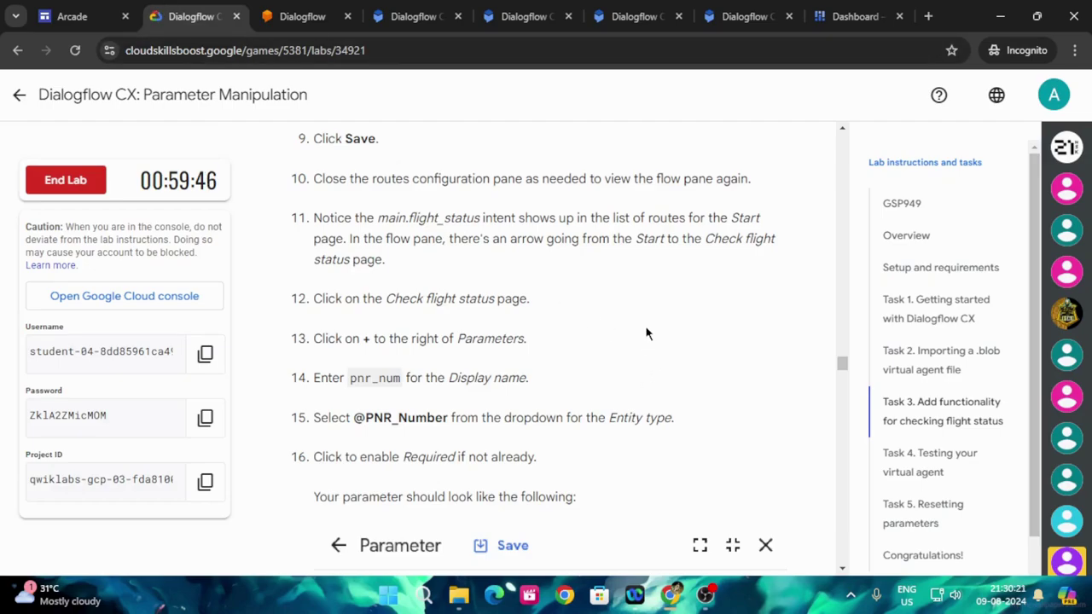
scroll(646, 332, "down", 1)
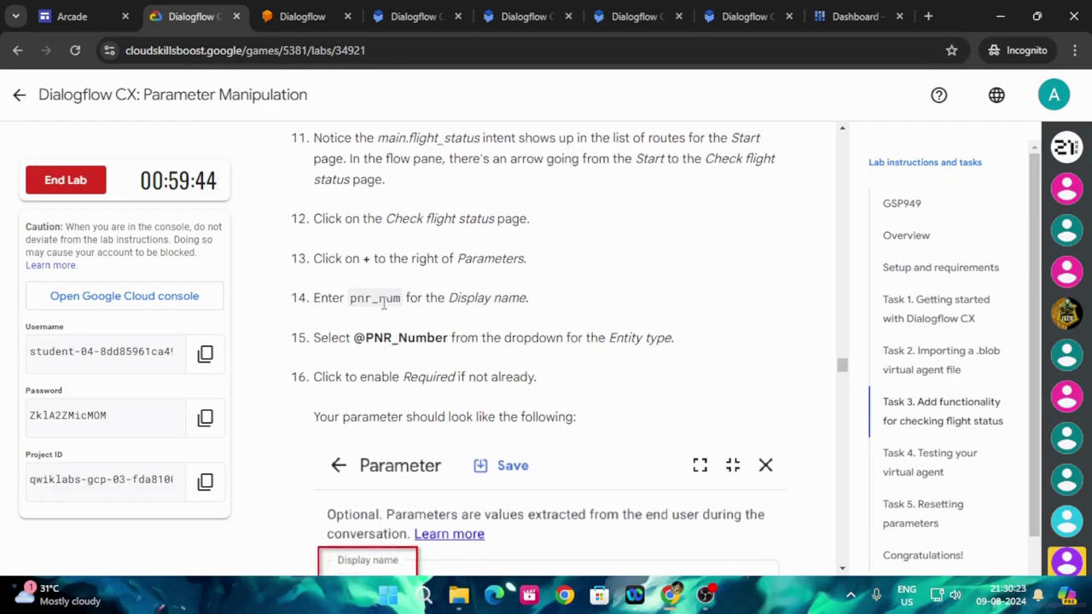
left_click_drag(350, 297, 397, 298)
key("ctrl+c")
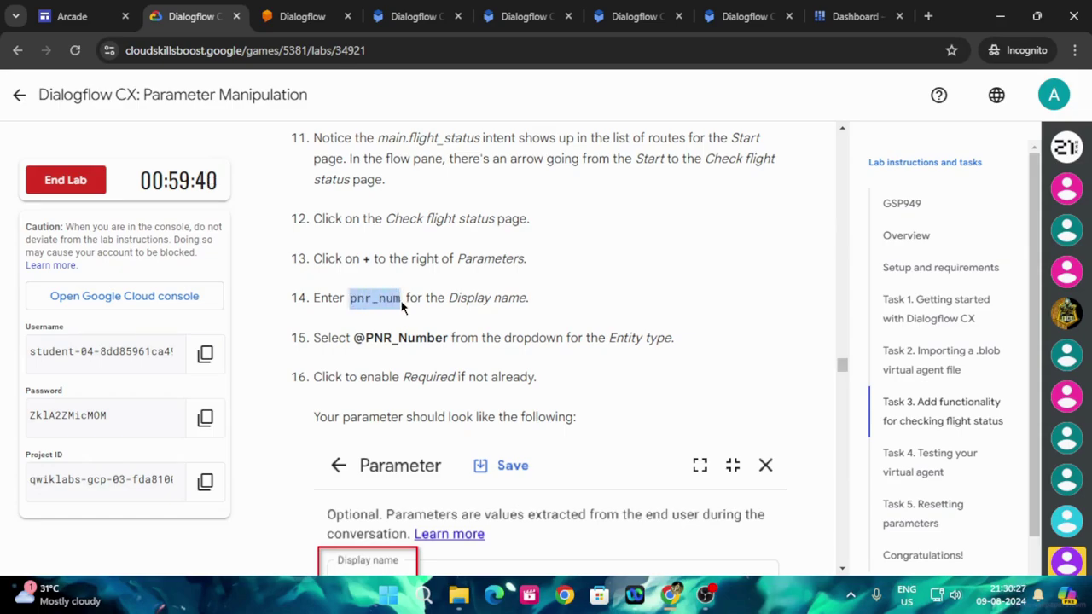
left_click(742, 16)
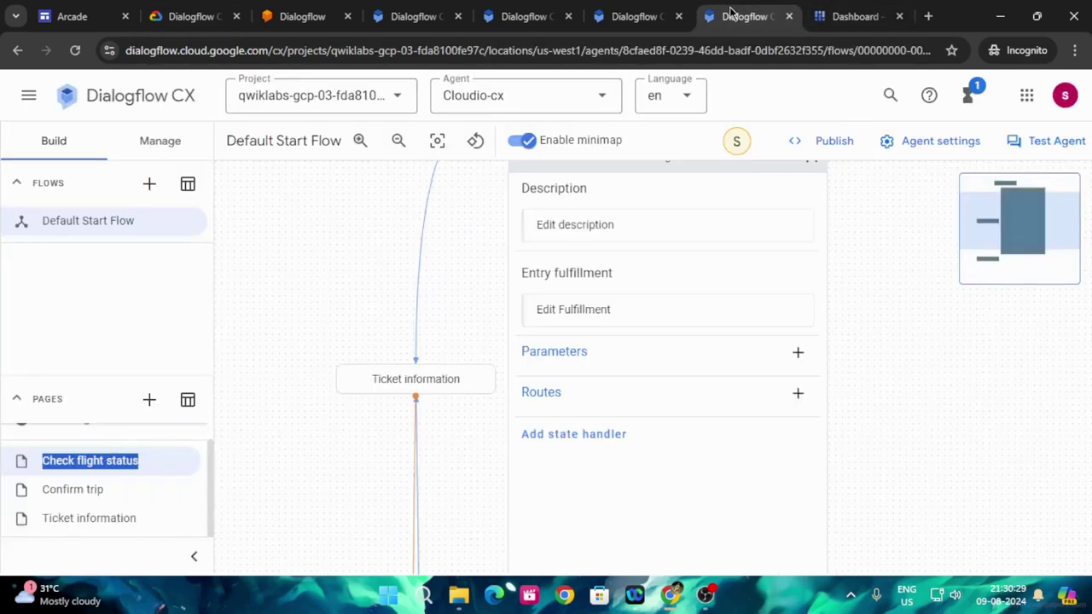
left_click(805, 364)
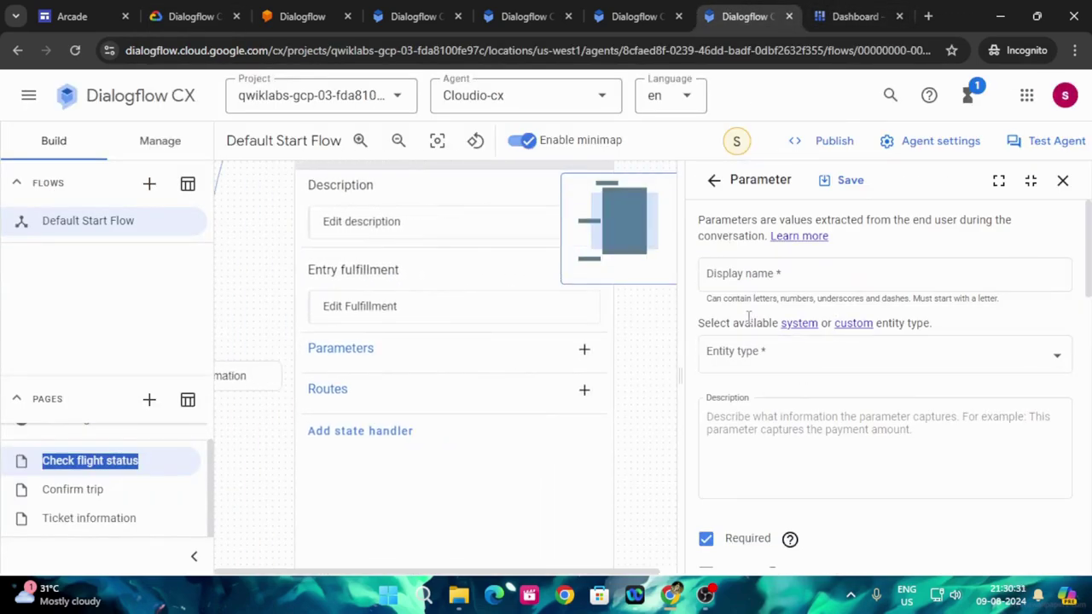
left_click(902, 277)
key("ctrl+v")
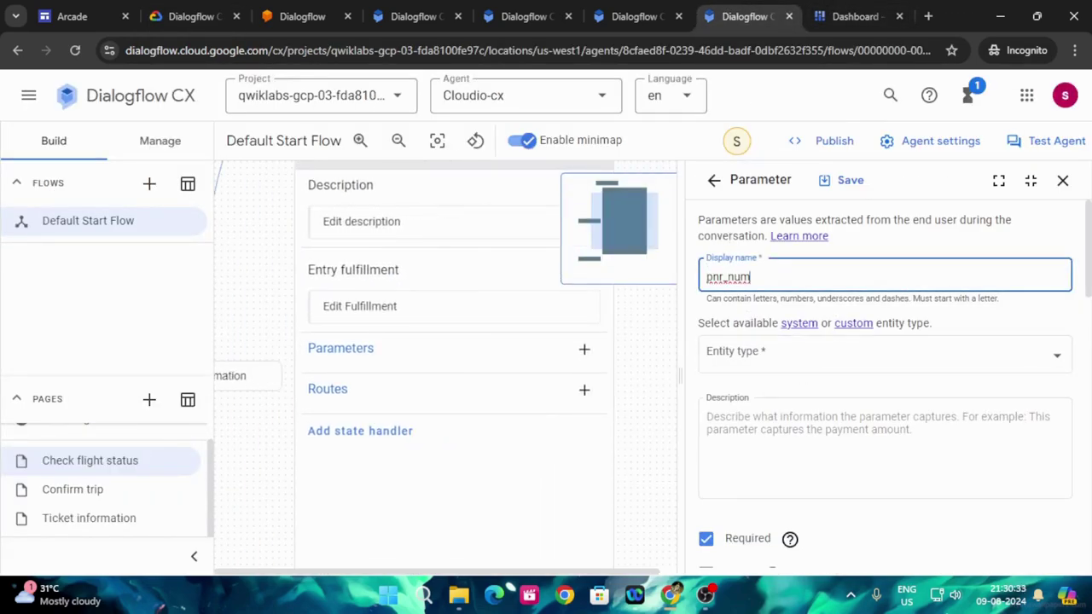
left_click(213, 7)
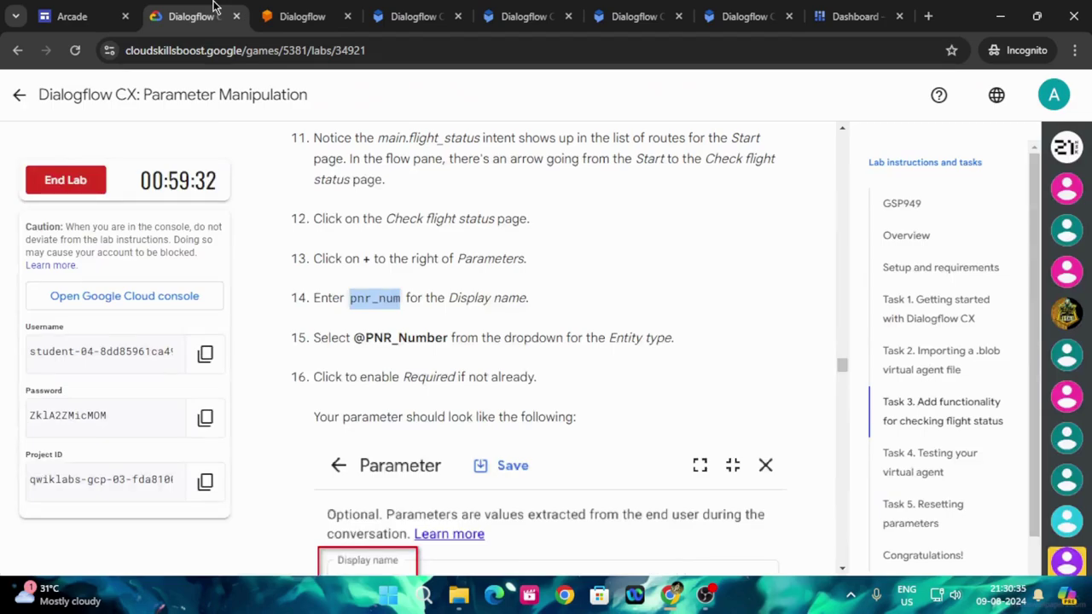
scroll(478, 277, "down", 1)
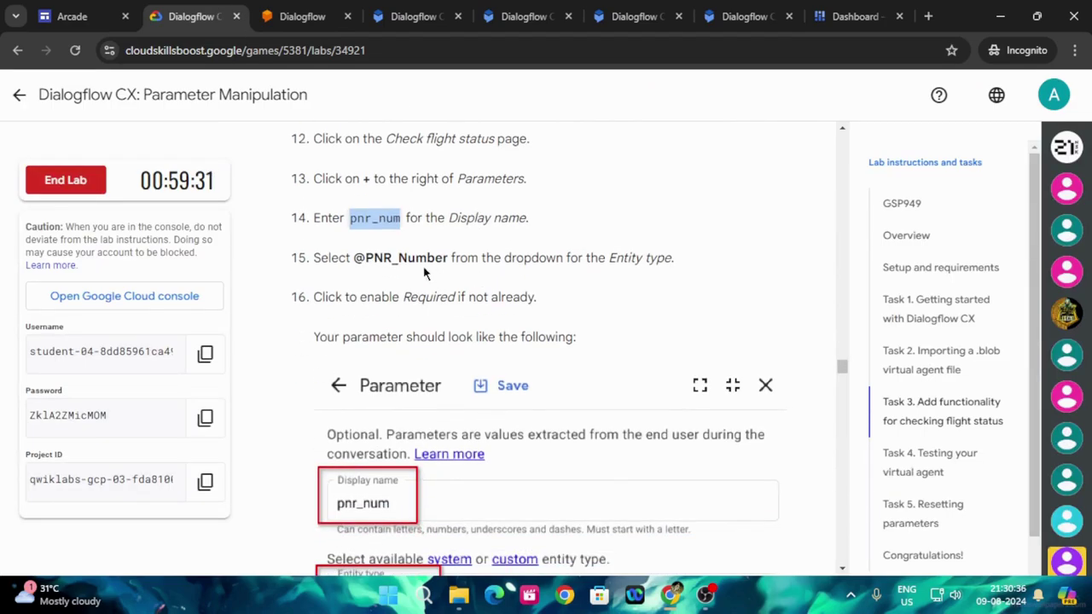
left_click(753, 16)
left_click(806, 365)
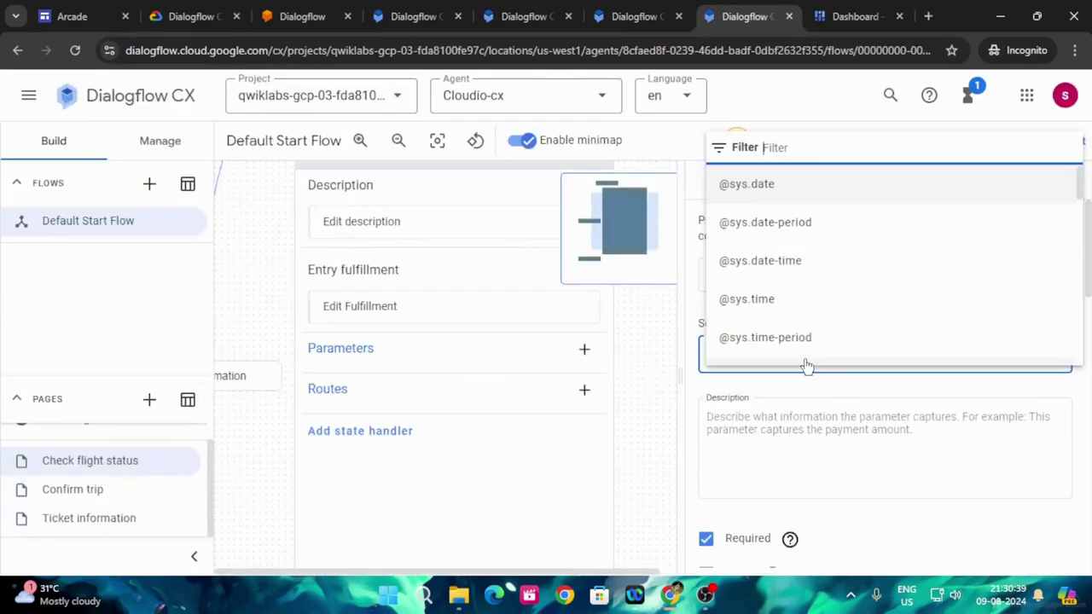
scroll(828, 294, "down", 1)
scroll(831, 295, "down", 8)
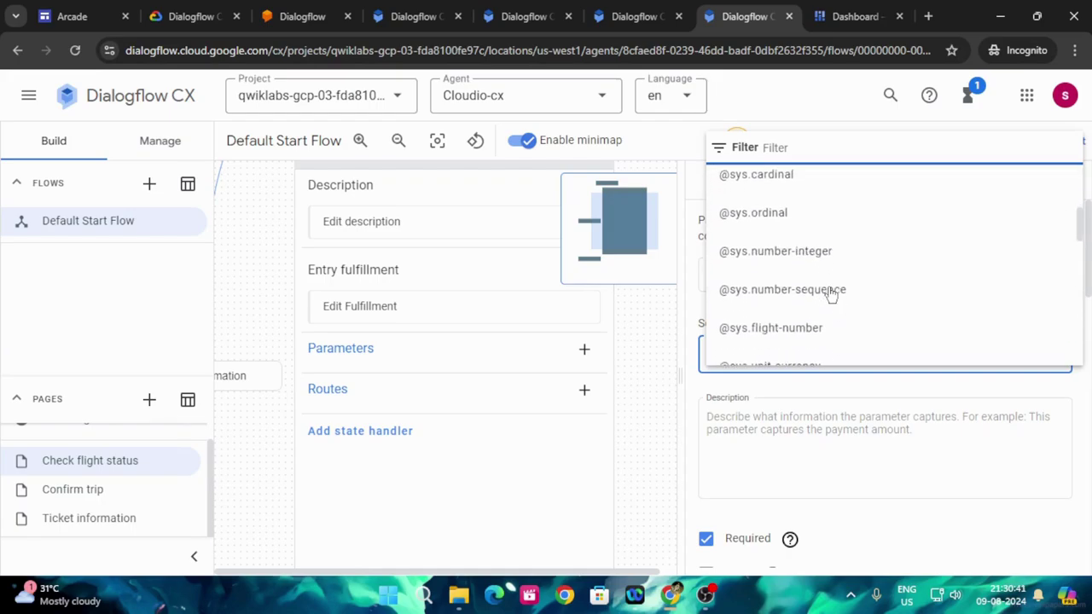
scroll(829, 292, "down", 5)
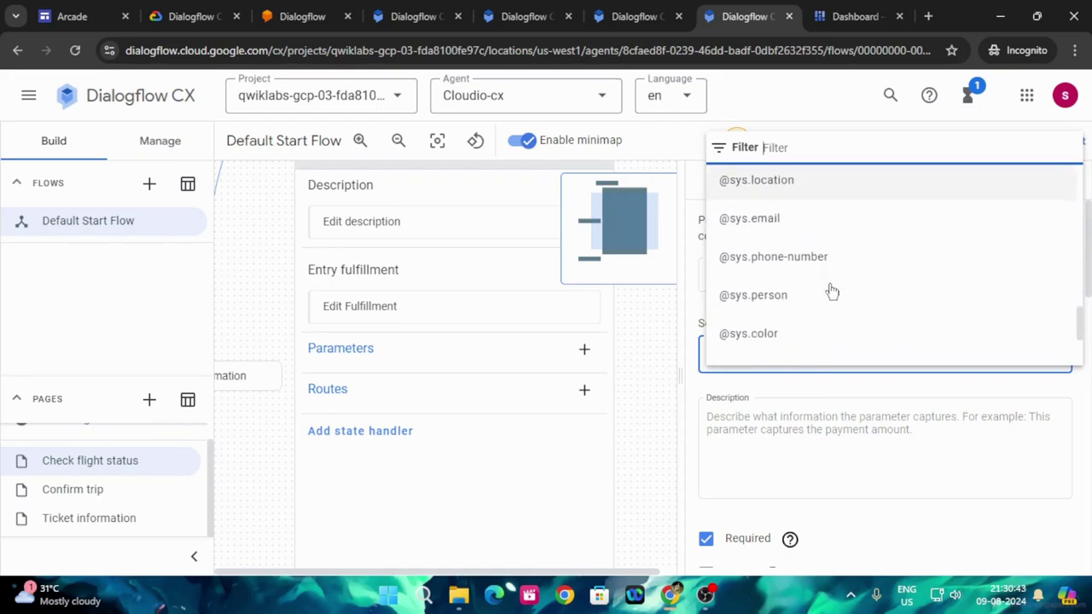
left_click(763, 344)
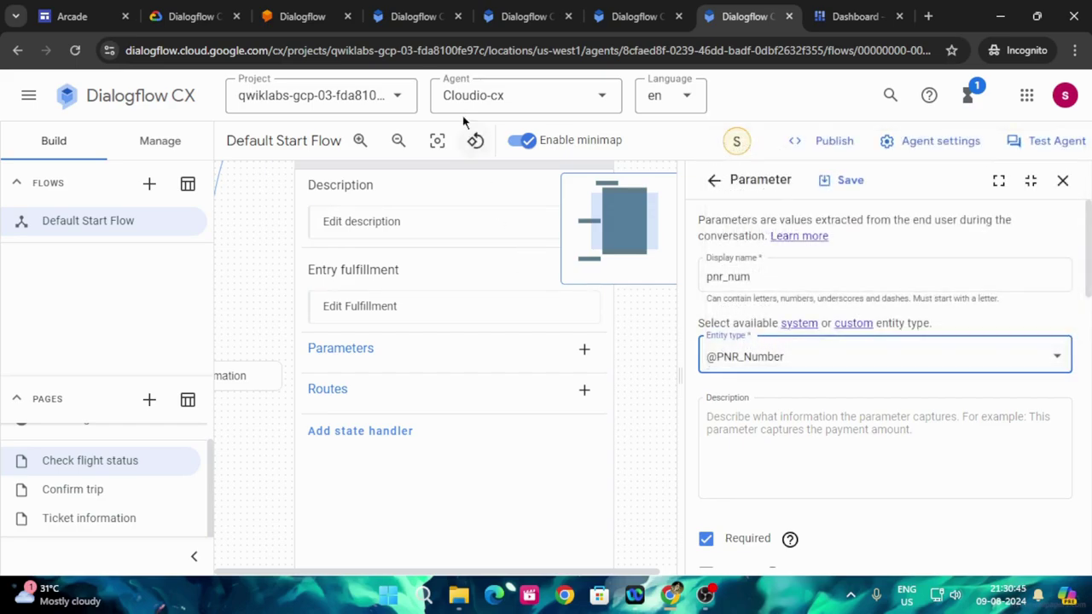
Compare the pnr_num parameter's entity type and Required option with the lab's example.
left_click(195, 16)
scroll(407, 335, "down", 5)
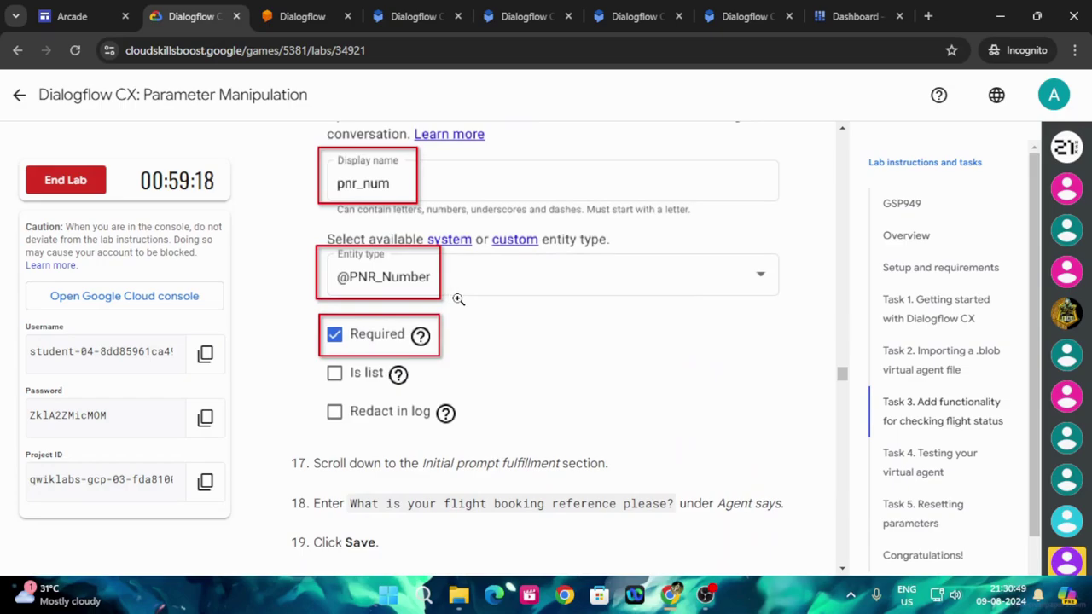
scroll(461, 295, "up", 5)
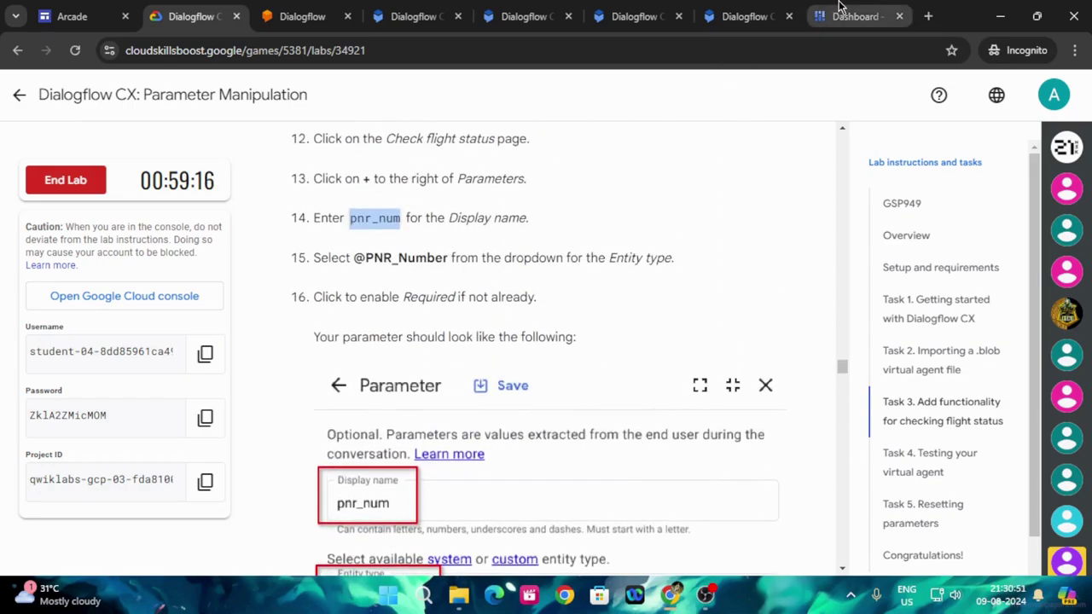
left_click(742, 16)
scroll(836, 410, "down", 3)
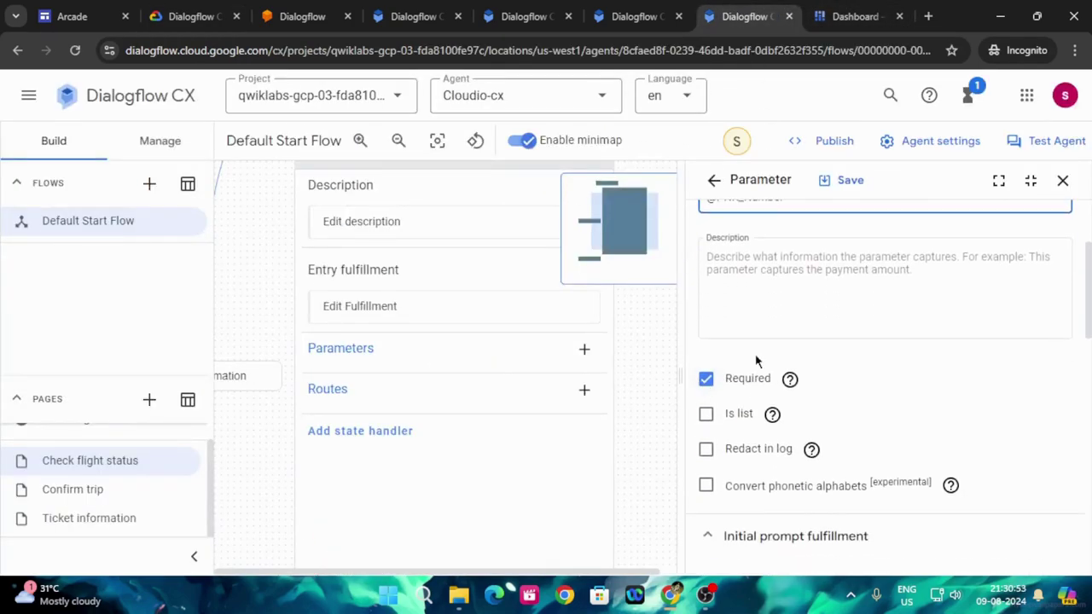
Enter "What is your flight booking reference please?", copied from the lab, as the agent dialogue of the initial prompt fulfillment.
left_click(197, 16)
scroll(603, 333, "down", 7)
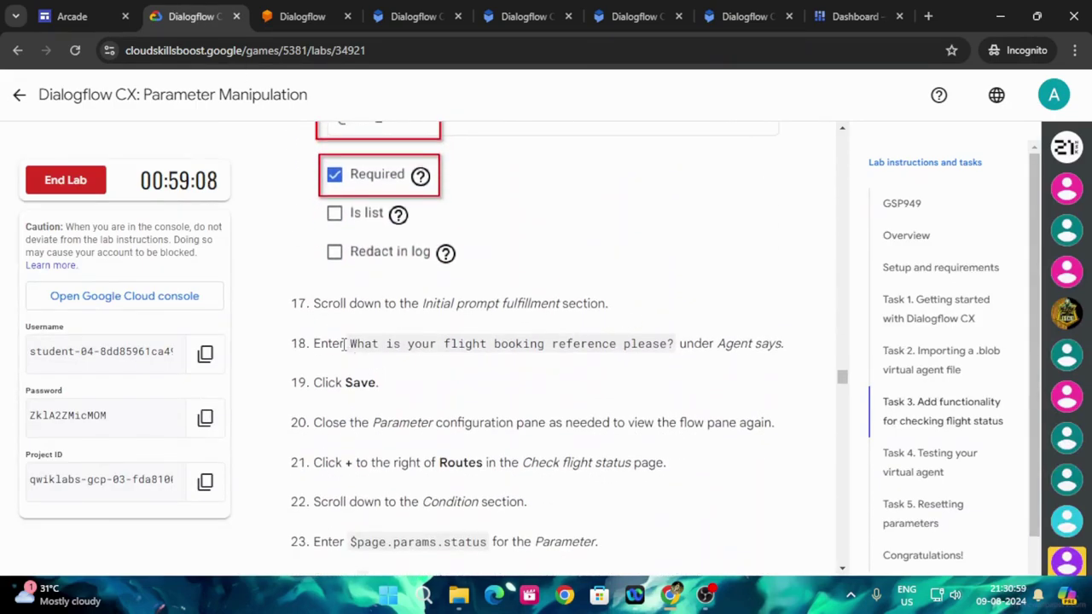
left_click_drag(349, 341, 665, 343)
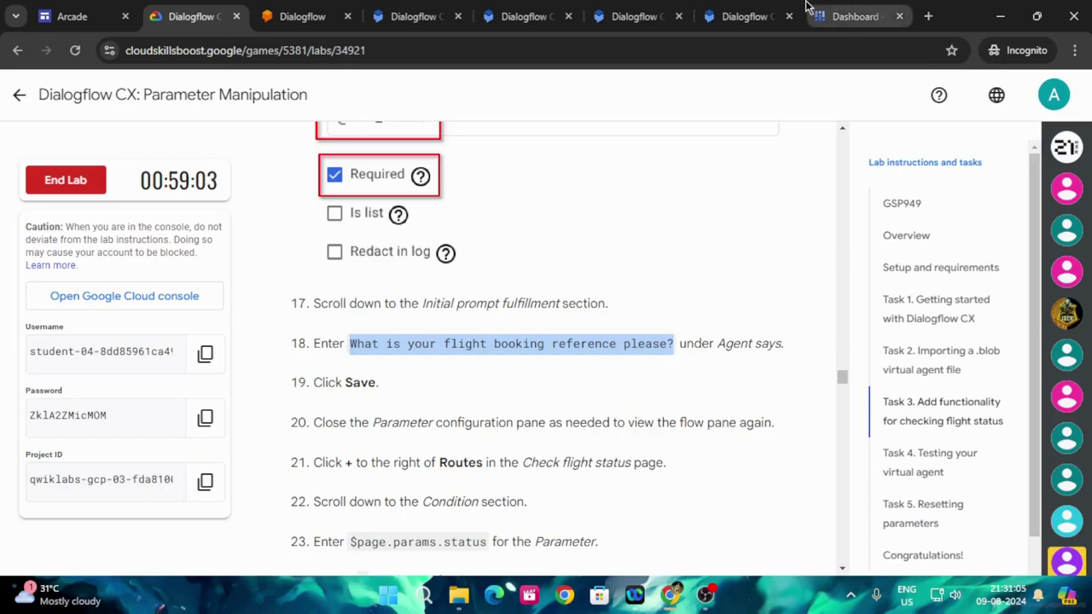
left_click(743, 16)
scroll(882, 361, "down", 6)
scroll(836, 341, "up", 1)
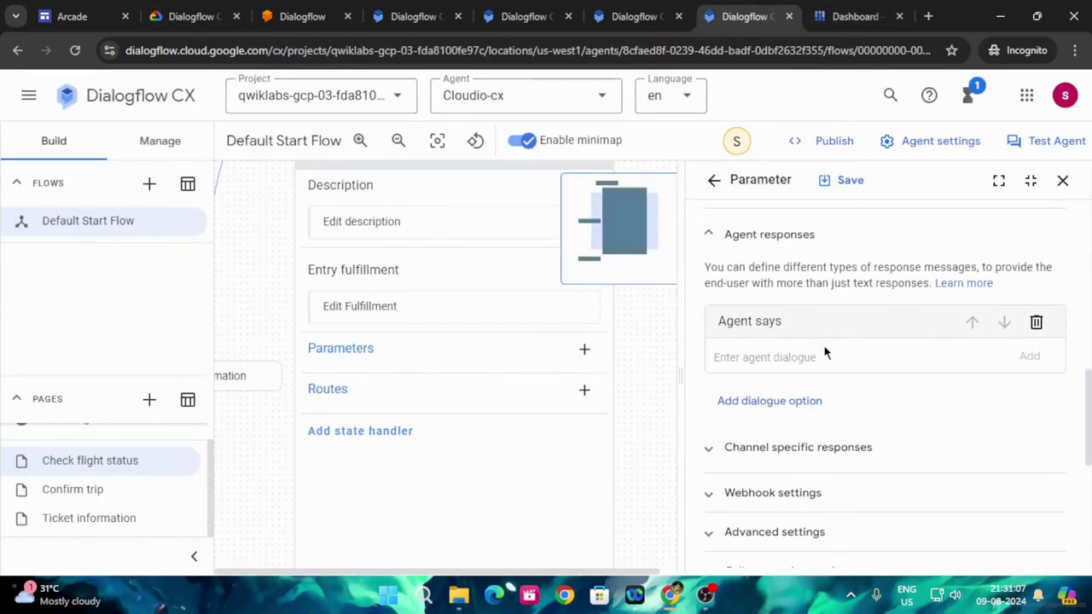
left_click(821, 355)
type("What is your flight booking reference please?")
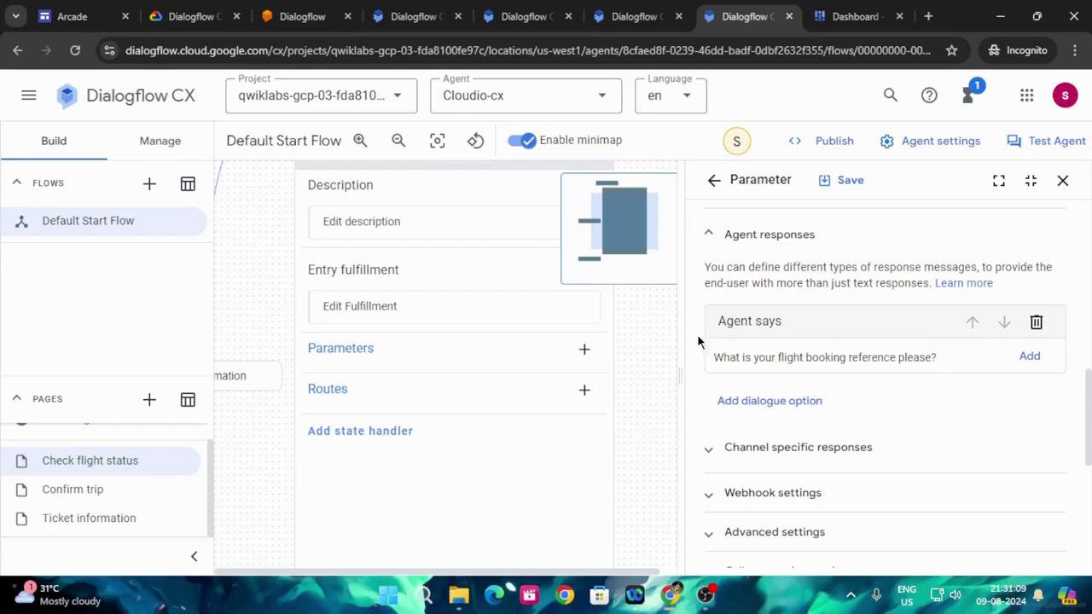
Check the lab's instruction following the agent dialogue and save the pnr_num parameter.
left_click(196, 6)
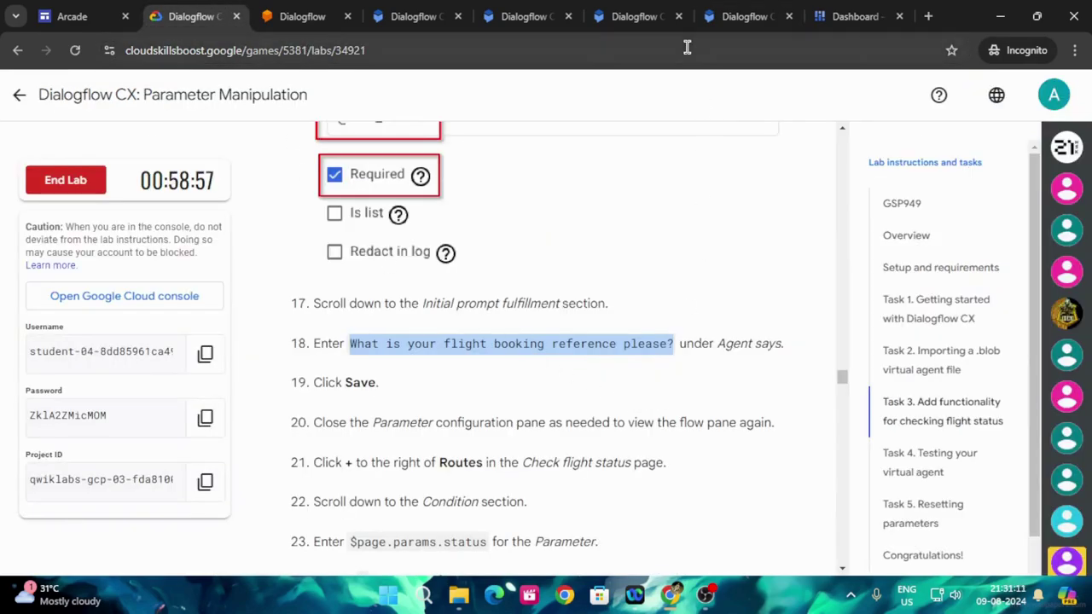
left_click(742, 17)
left_click(840, 180)
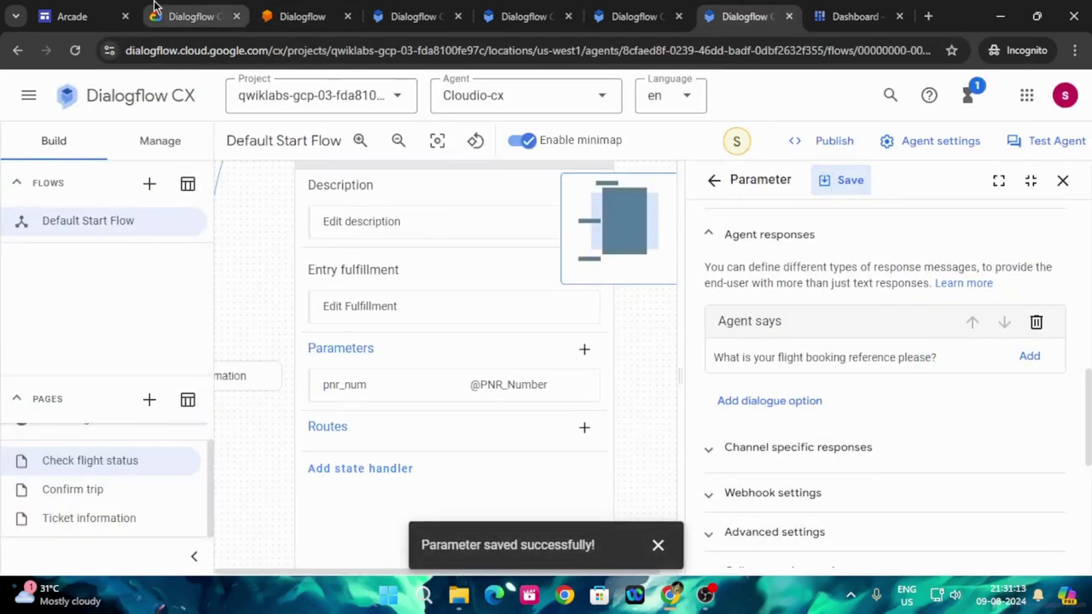
Copy $page.params.status from the lab, then close the parameter configuration and add a route to the Check flight status page.
left_click(191, 16)
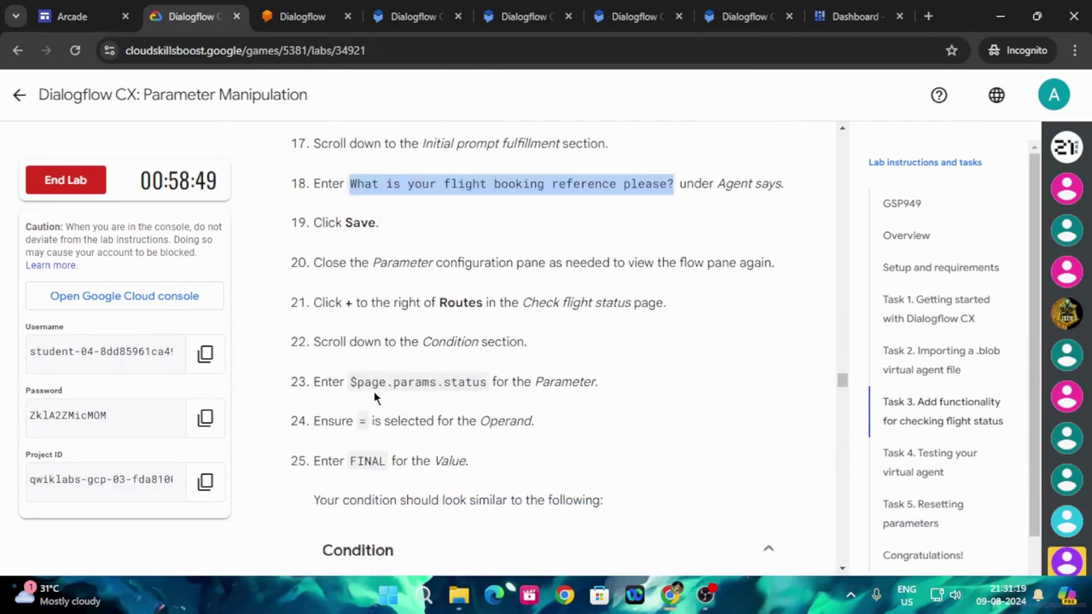
left_click_drag(350, 384, 488, 392)
key("ctrl+c")
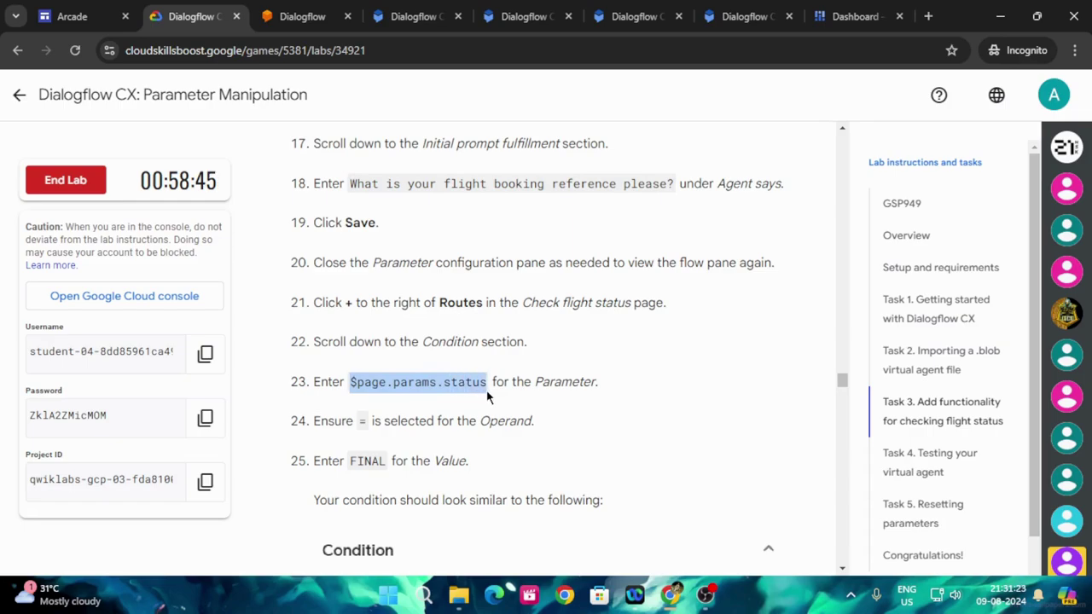
left_click(743, 16)
left_click(1067, 181)
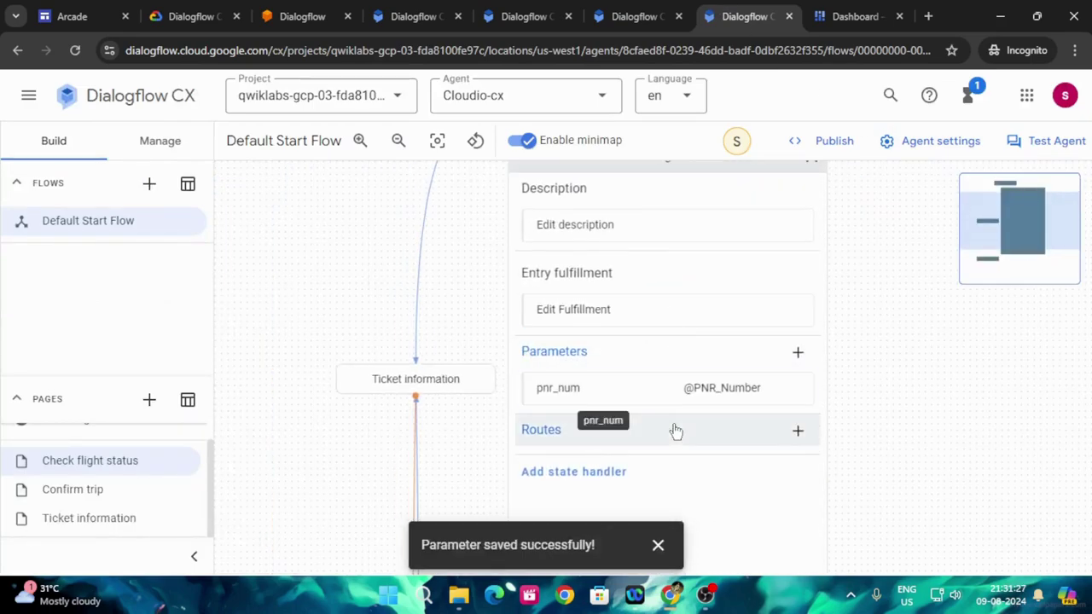
left_click(797, 434)
scroll(772, 391, "down", 1)
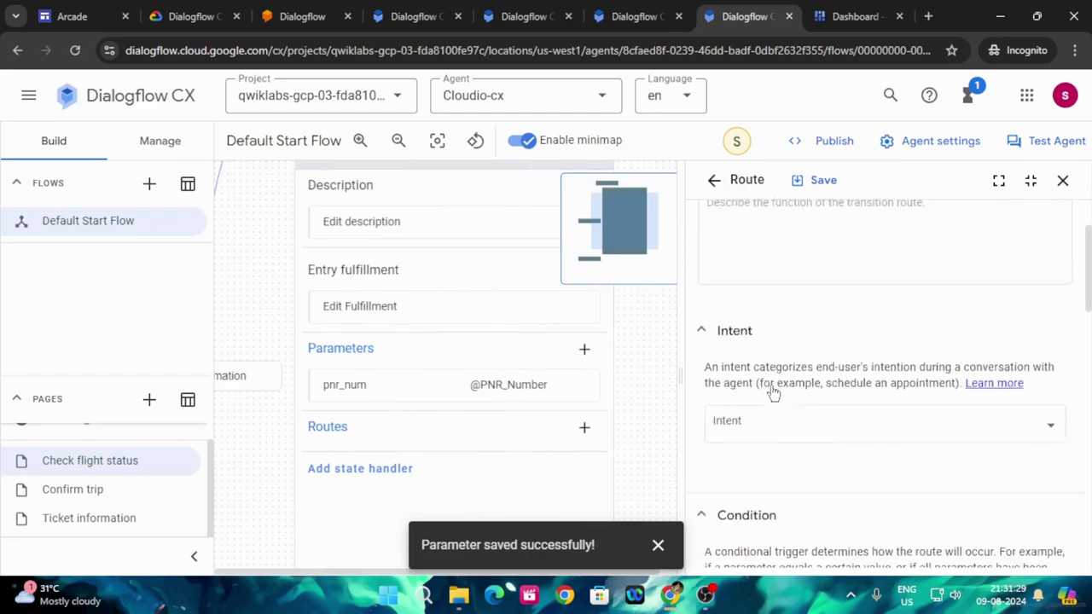
scroll(773, 392, "up", 1)
left_click(773, 392)
scroll(768, 401, "down", 2)
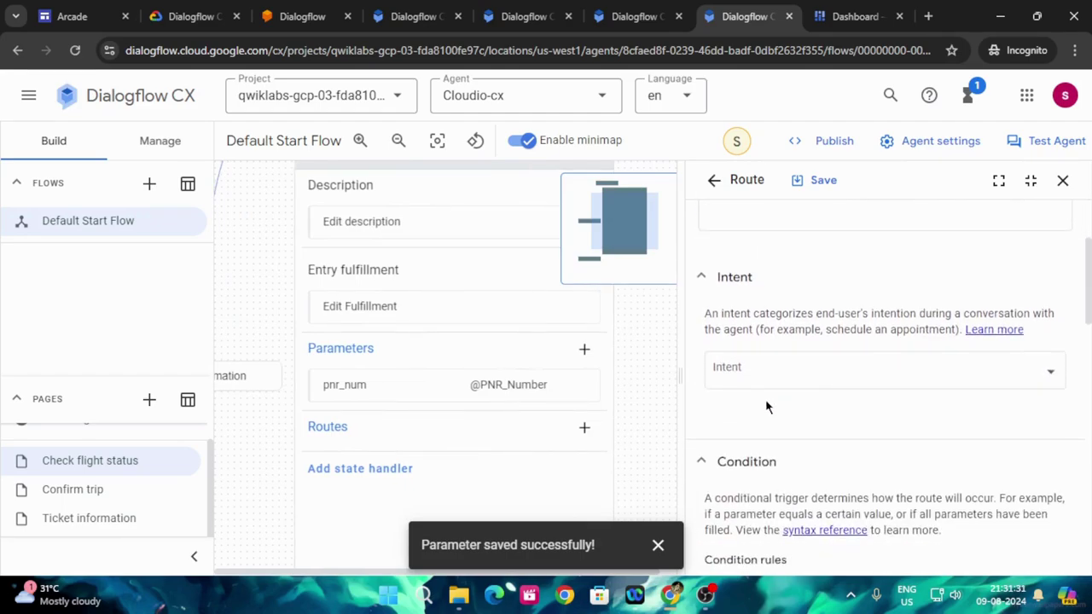
Set the parameter in the new route's condition rule to $page.params.status, as the lab instructs.
left_click(184, 16)
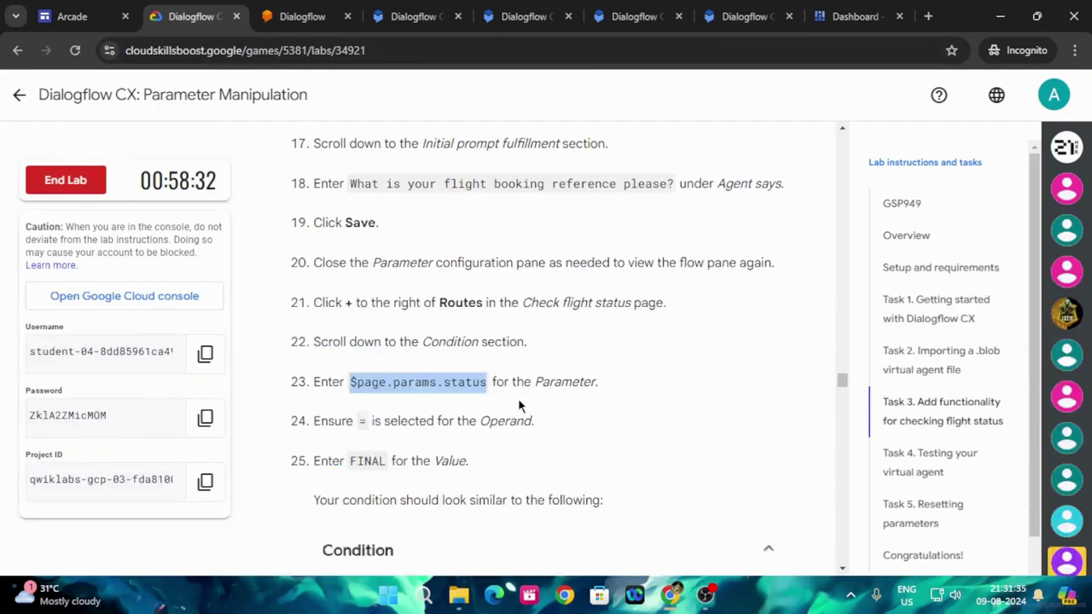
left_click(747, 16)
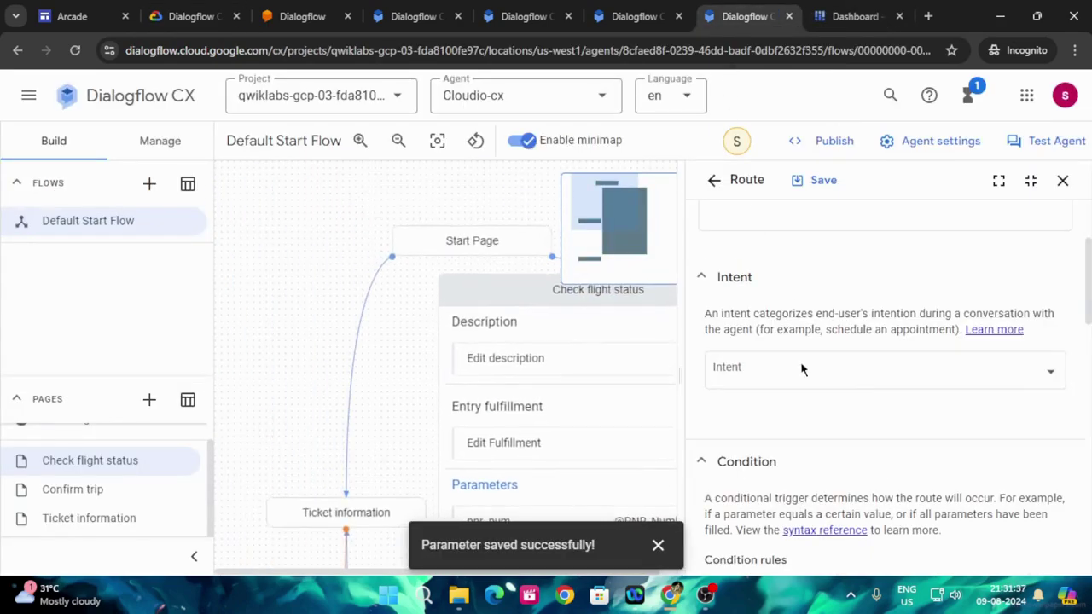
scroll(802, 367, "down", 2)
scroll(812, 450, "down", 1)
left_click(811, 448)
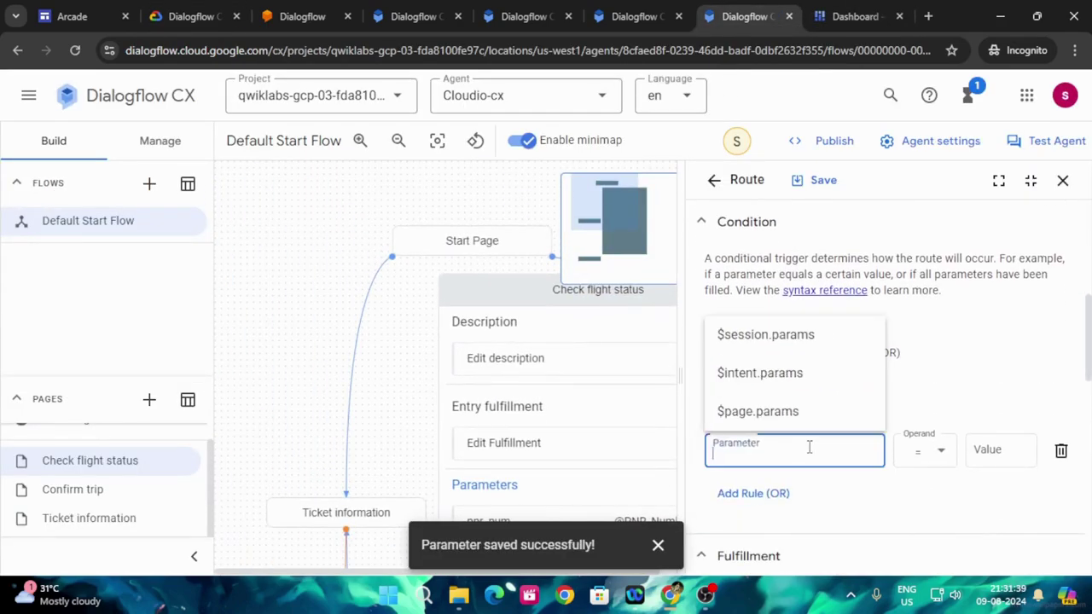
key("ctrl+v")
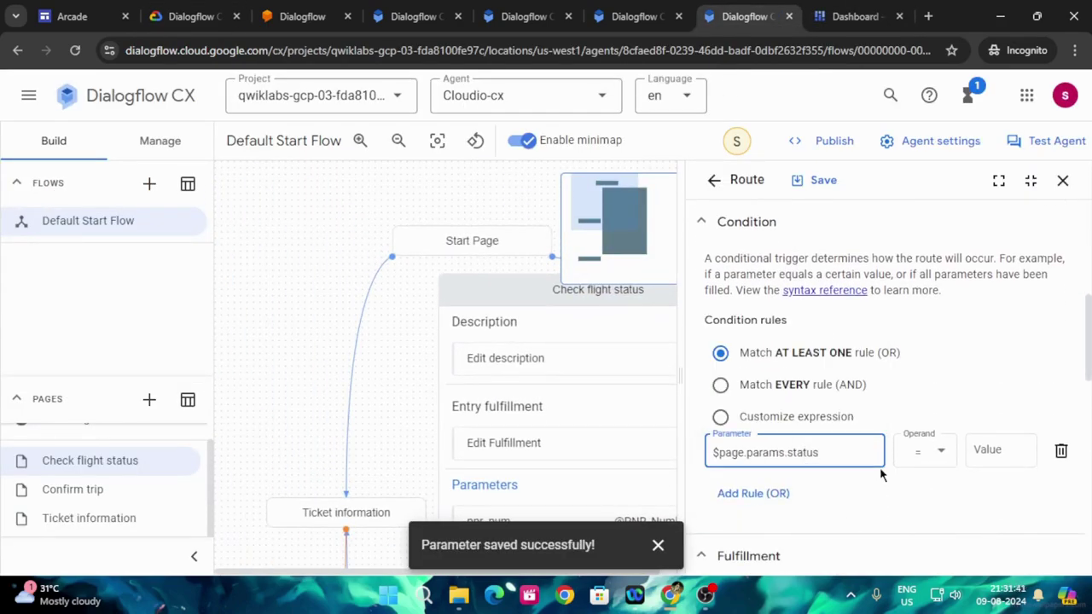
Set the condition rule's value to FINAL, copied from the lab.
left_click(244, 18)
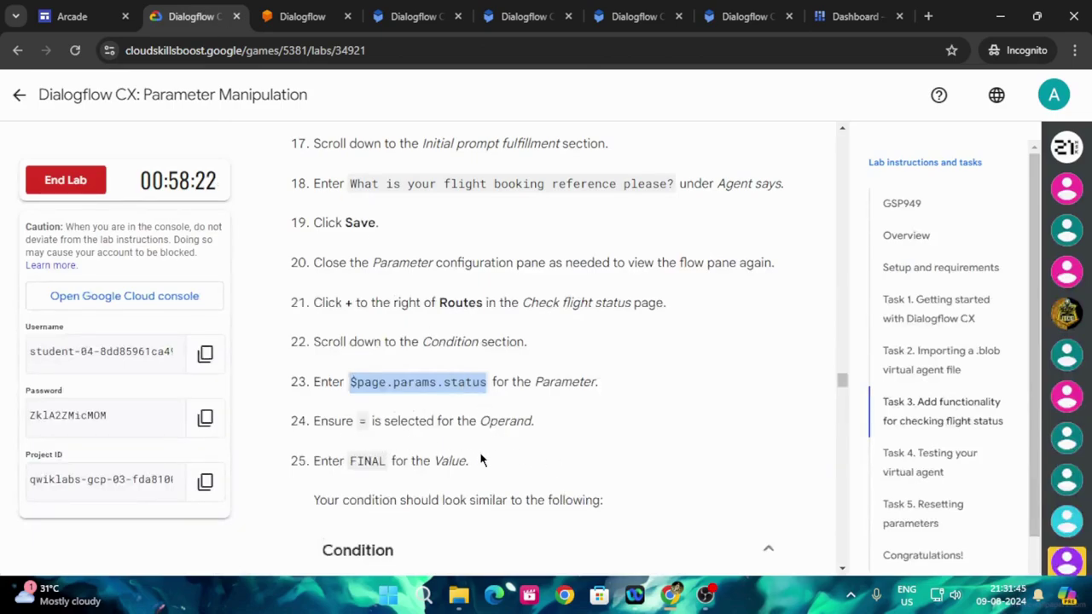
left_click_drag(351, 461, 381, 465)
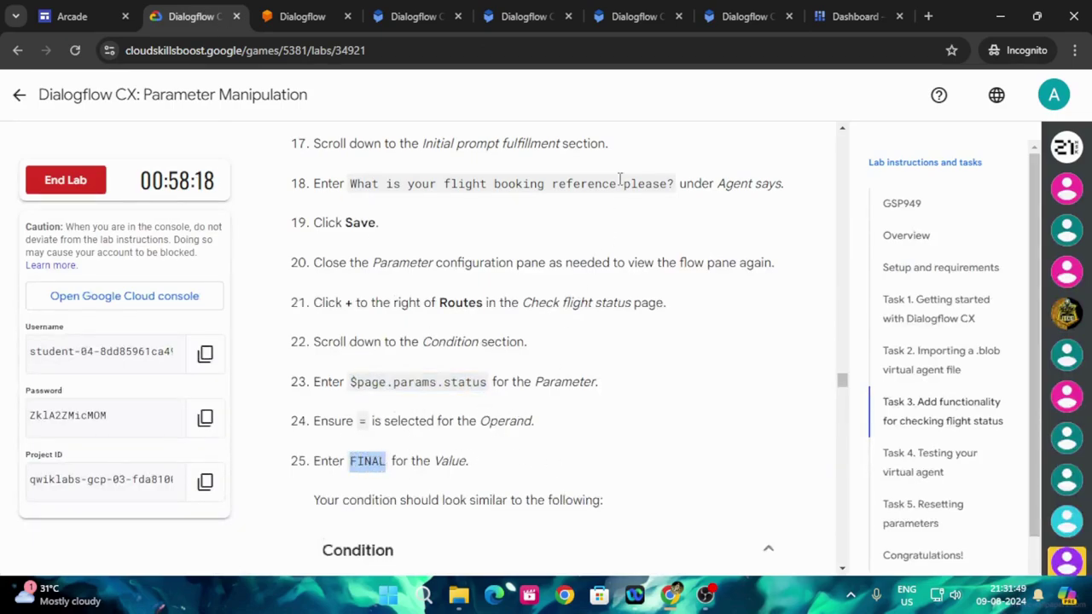
left_click(743, 16)
left_click(998, 450)
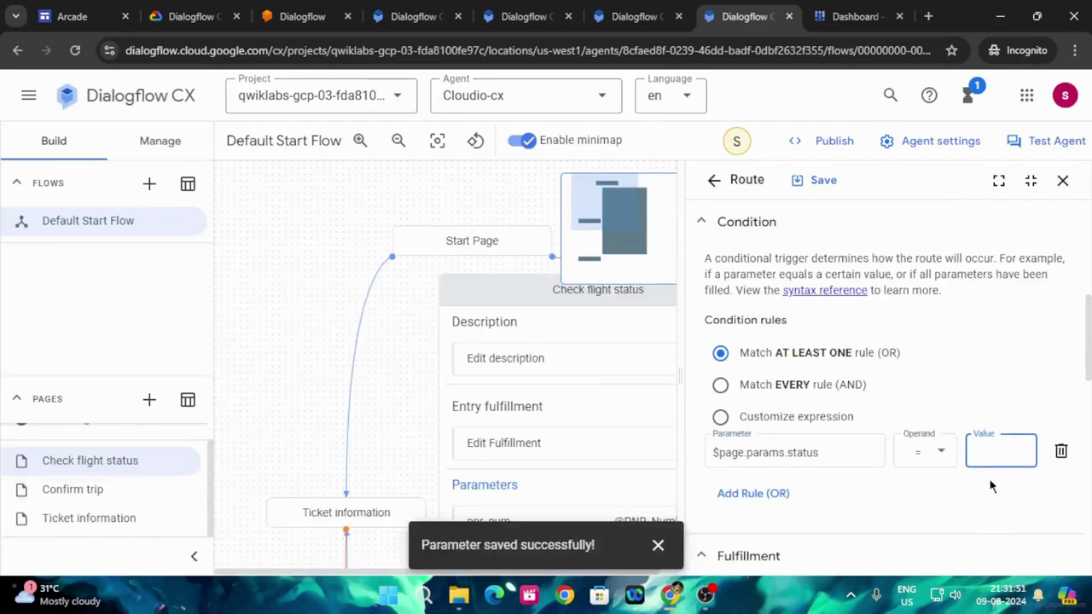
type("FINAL")
Compare the condition with the lab's example, select = as the operand, and enclose the value FINAL in double quotes.
left_click(192, 16)
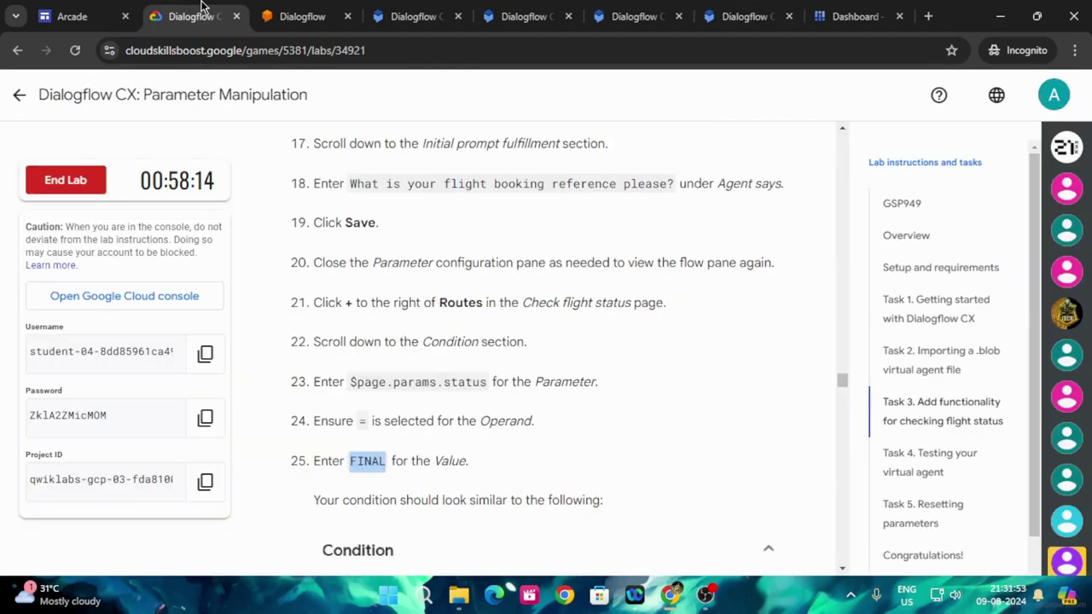
scroll(455, 392, "down", 2)
scroll(455, 393, "down", 5)
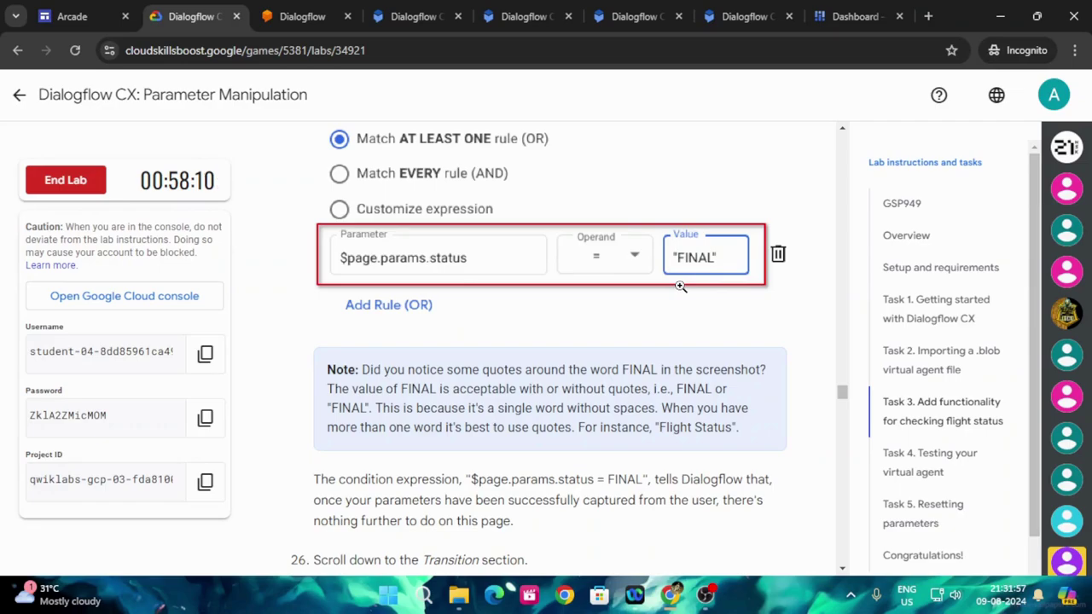
scroll(680, 287, "up", 3)
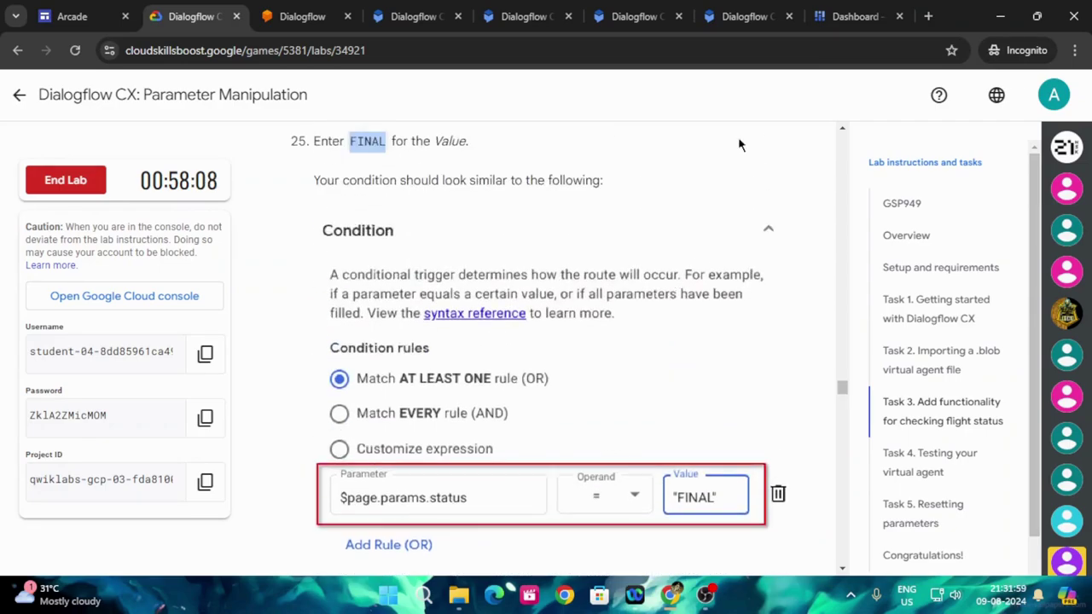
left_click(731, 10)
left_click(937, 452)
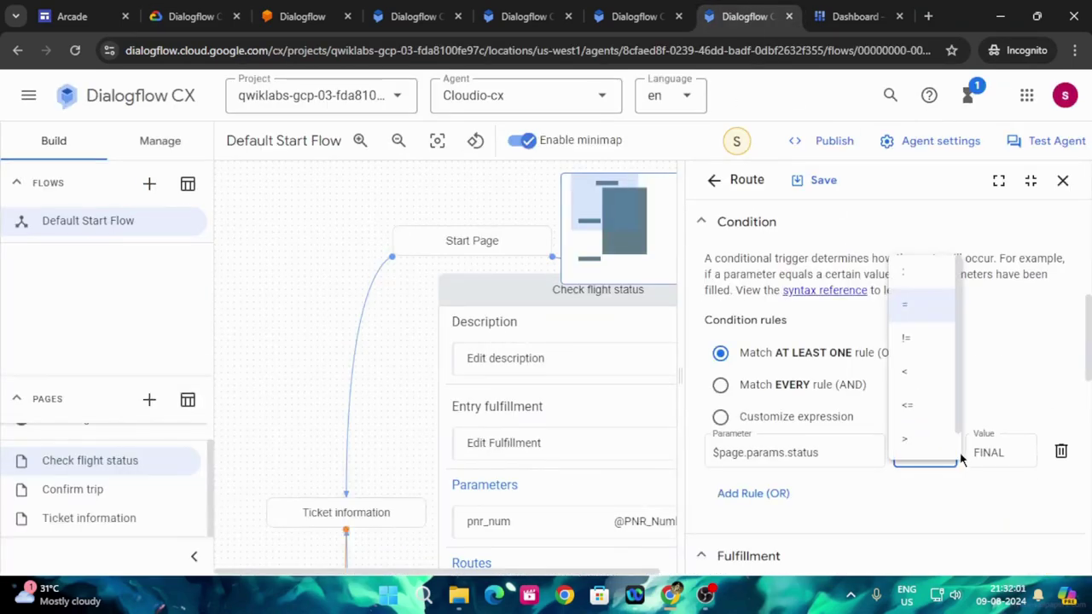
left_click(931, 313)
left_click(1011, 451)
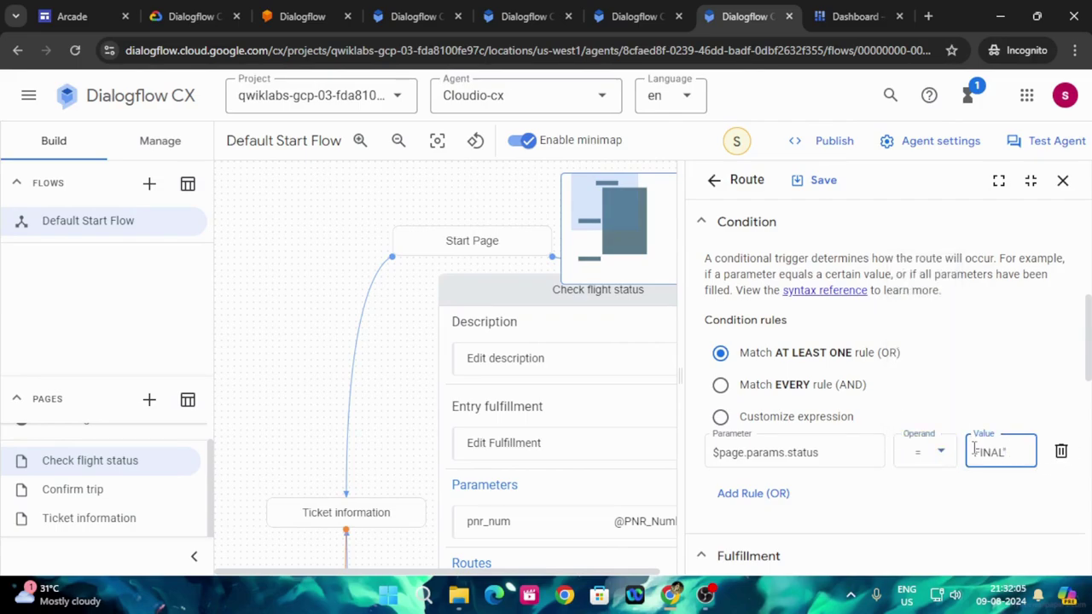
type("\"")
Review the lab's transition instructions for the route and copy the page name Confirm flight status.
left_click(192, 16)
scroll(488, 461, "down", 3)
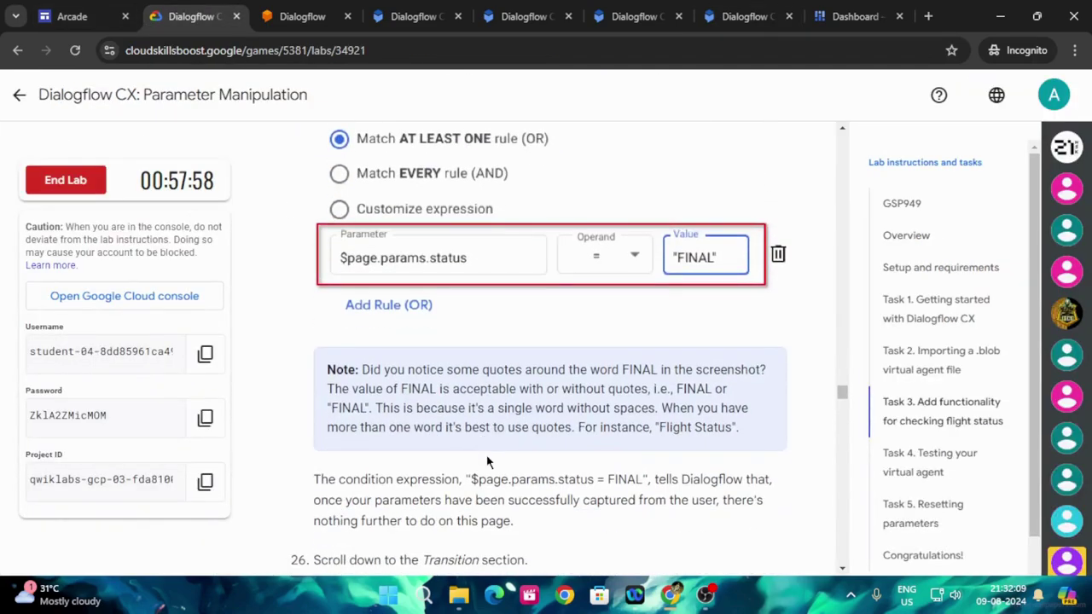
scroll(487, 461, "down", 2)
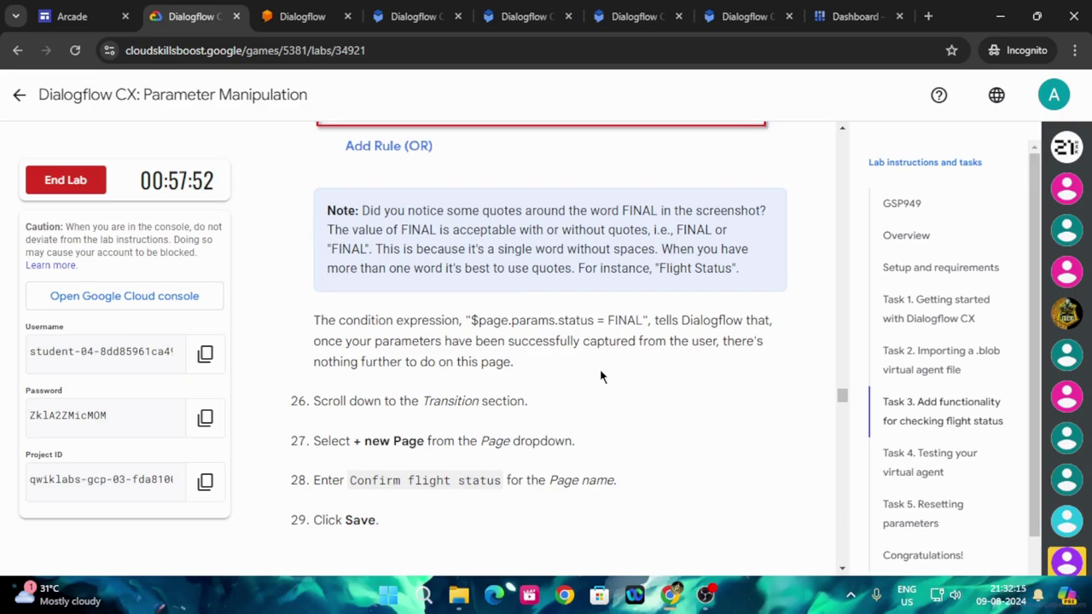
scroll(600, 368, "up", 2)
scroll(599, 368, "down", 3)
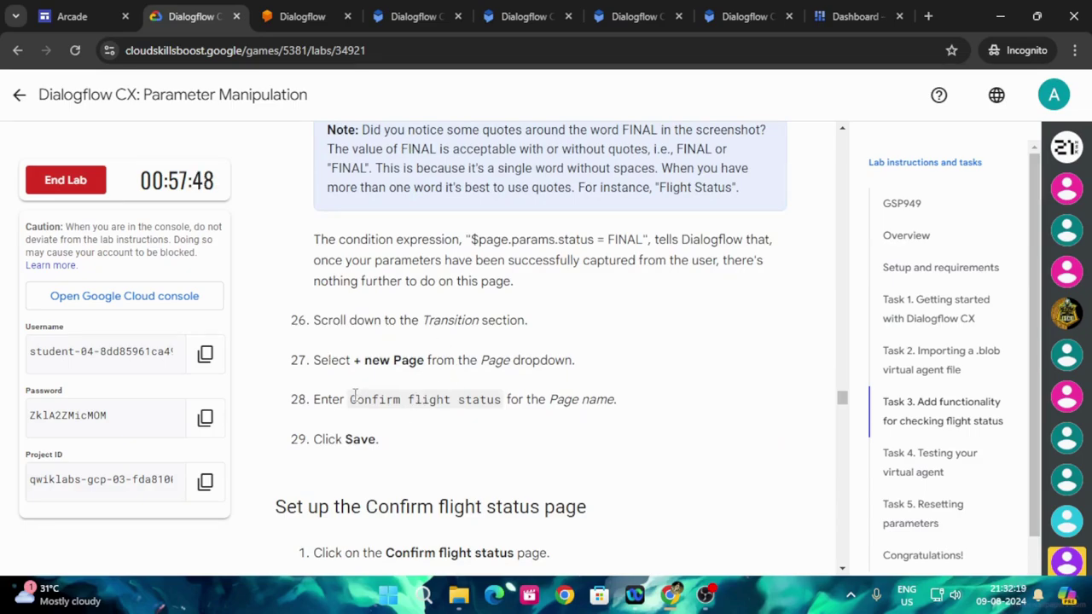
left_click_drag(350, 399, 503, 398)
key("ctrl+c")
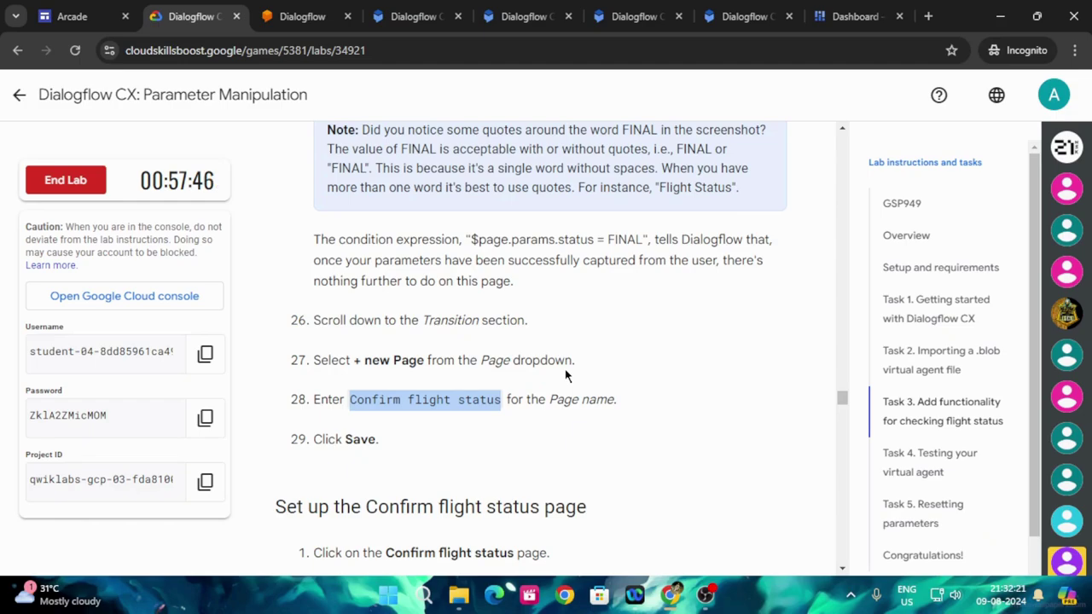
Set the route's transition to a new page named Confirm flight status and save the route.
scroll(507, 447, "up", 4)
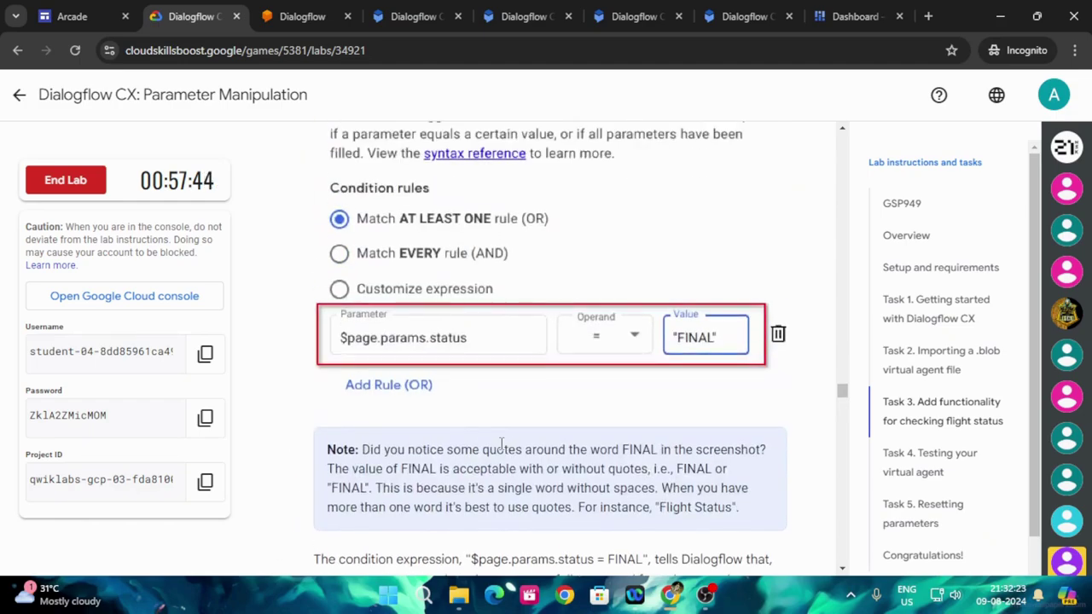
scroll(502, 446, "up", 1)
left_click(740, 16)
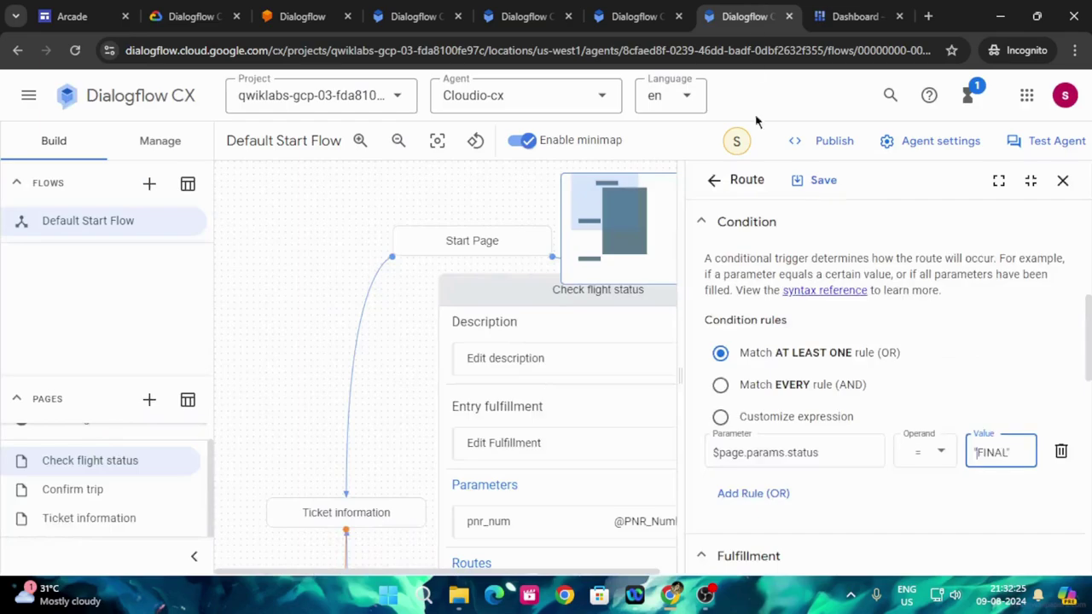
scroll(862, 418, "down", 6)
scroll(860, 430, "down", 3)
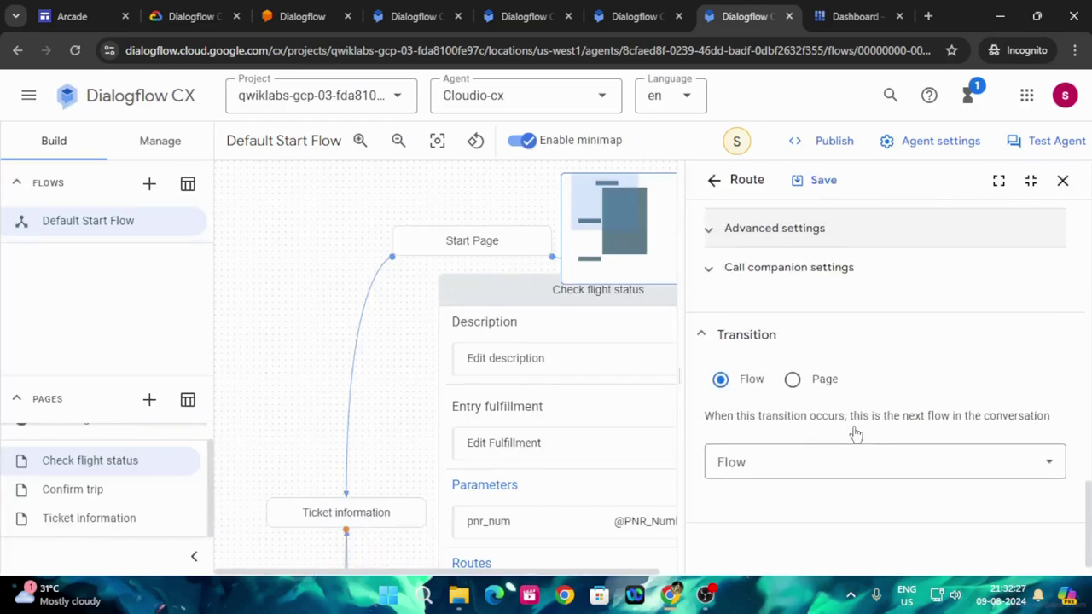
left_click(792, 378)
left_click(738, 470)
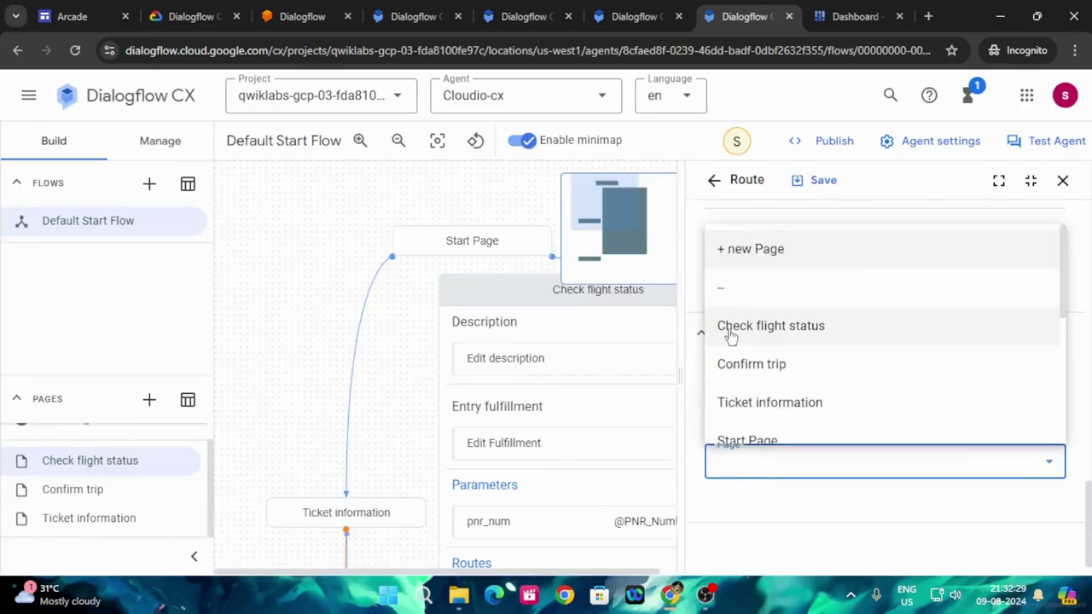
left_click(723, 247)
key("ctrl+v")
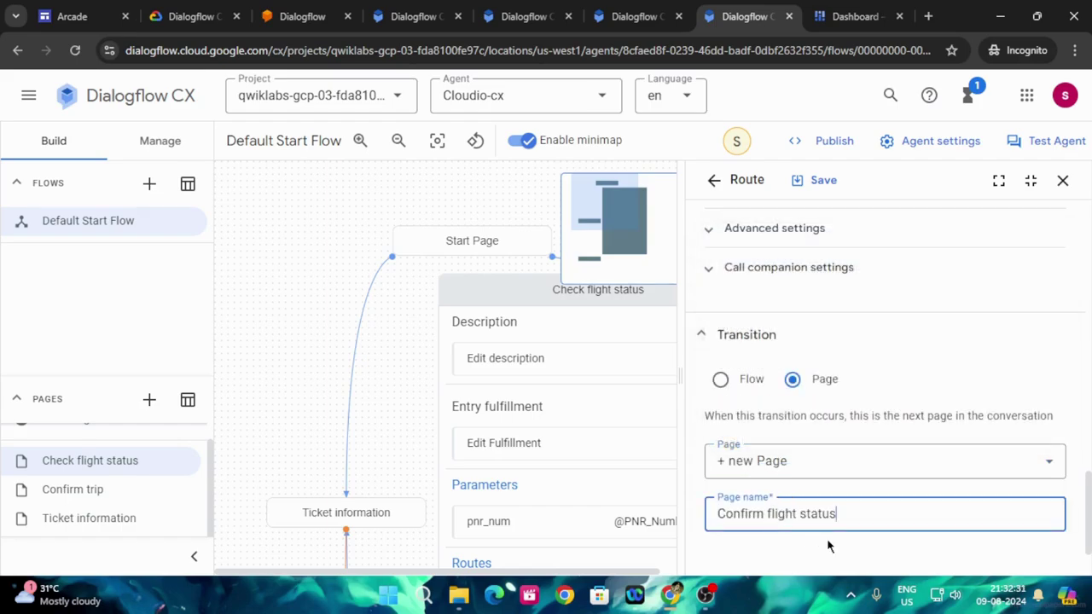
left_click(821, 180)
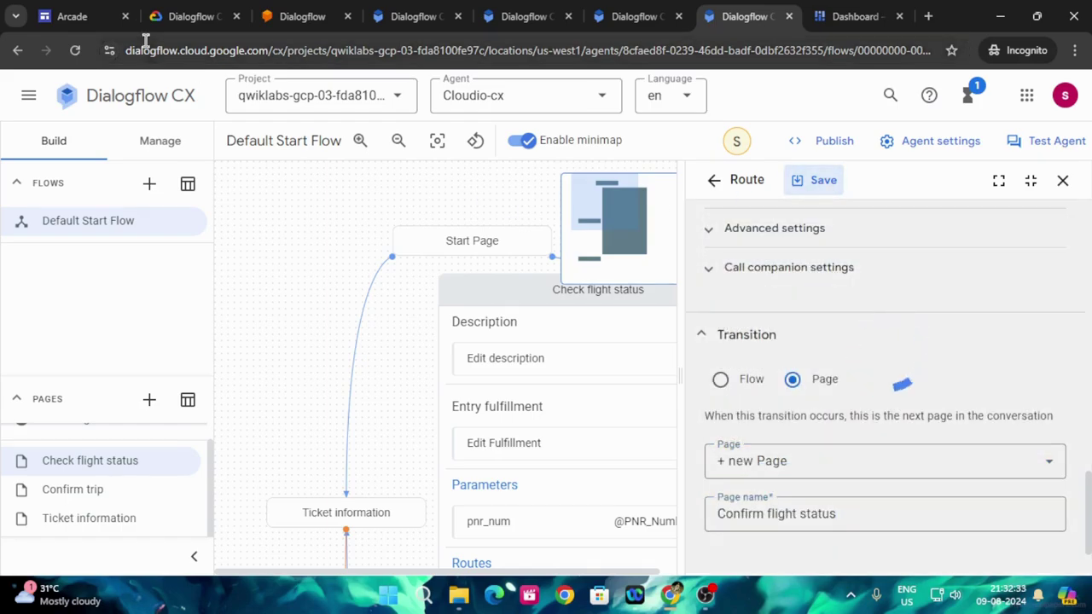
Check the lab's next section, then close the route configuration and open the Confirm flight status page.
left_click(186, 16)
scroll(401, 399, "down", 4)
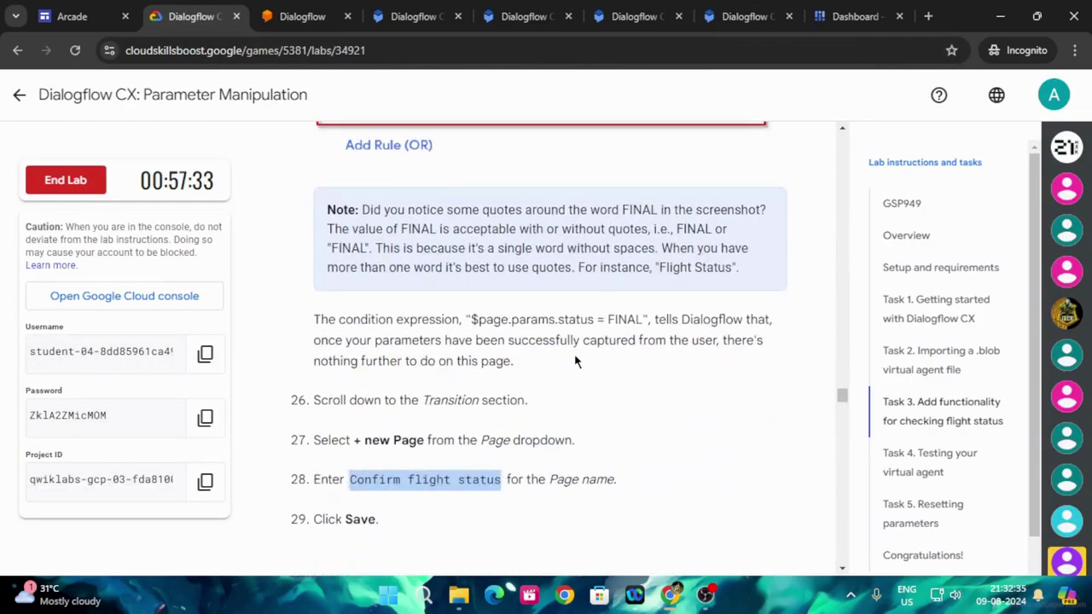
scroll(512, 384, "down", 2)
scroll(575, 362, "down", 3)
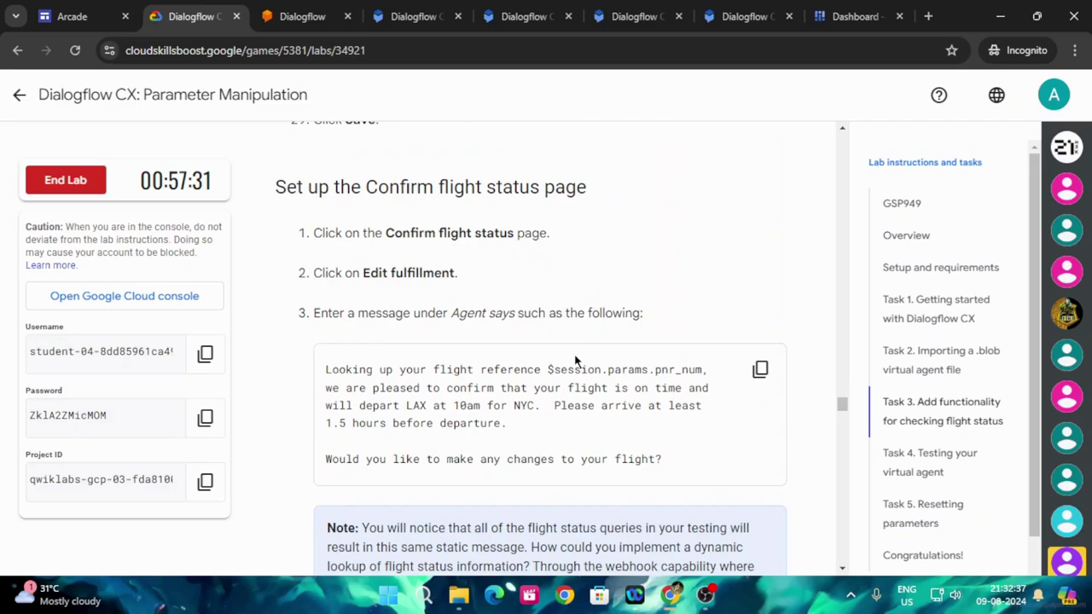
left_click(766, 12)
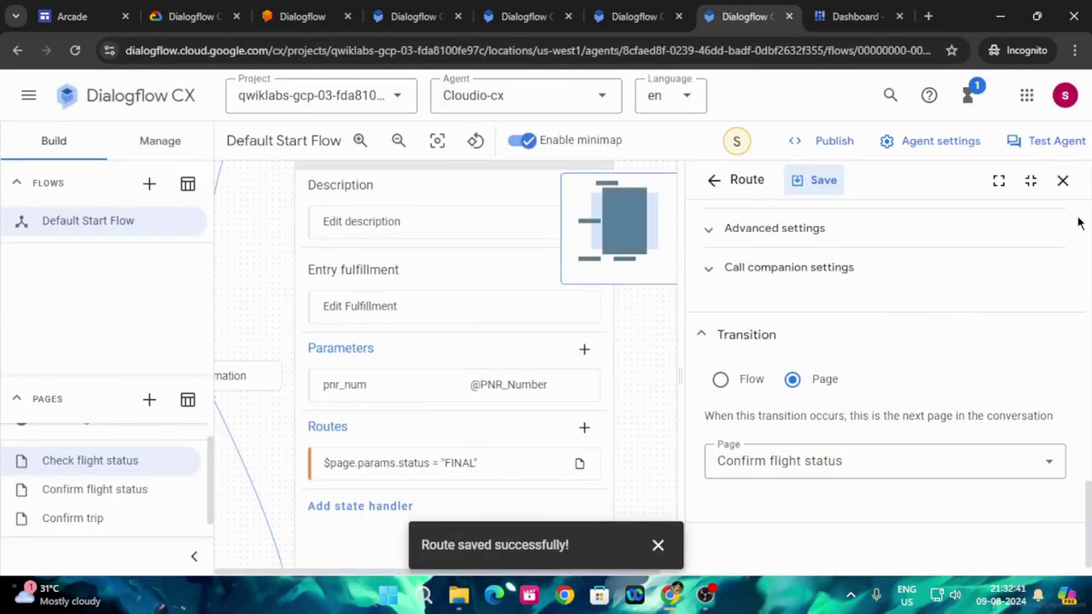
left_click(1062, 180)
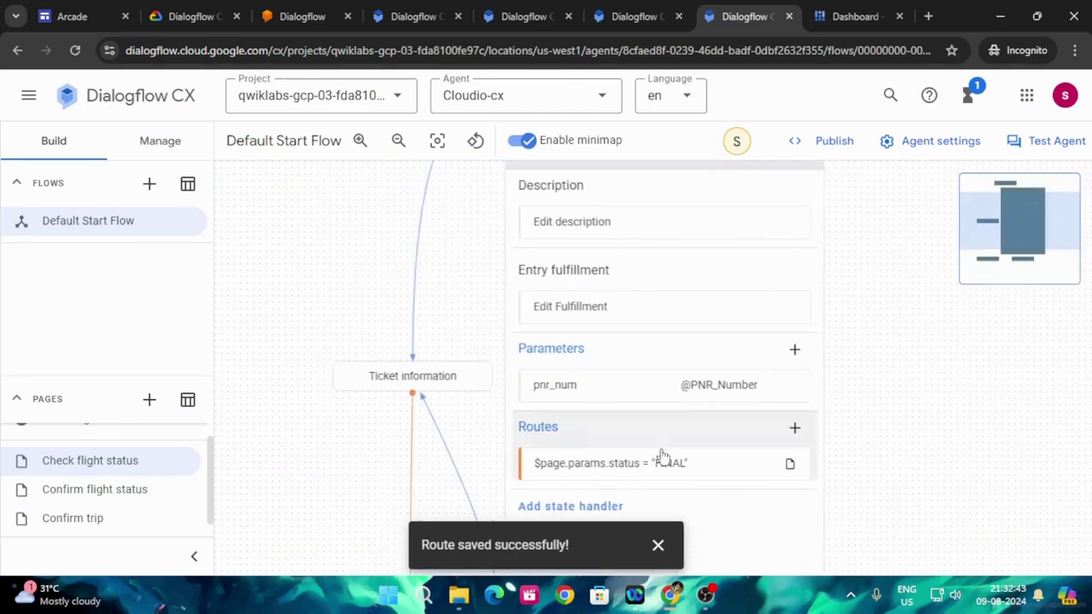
left_click(658, 545)
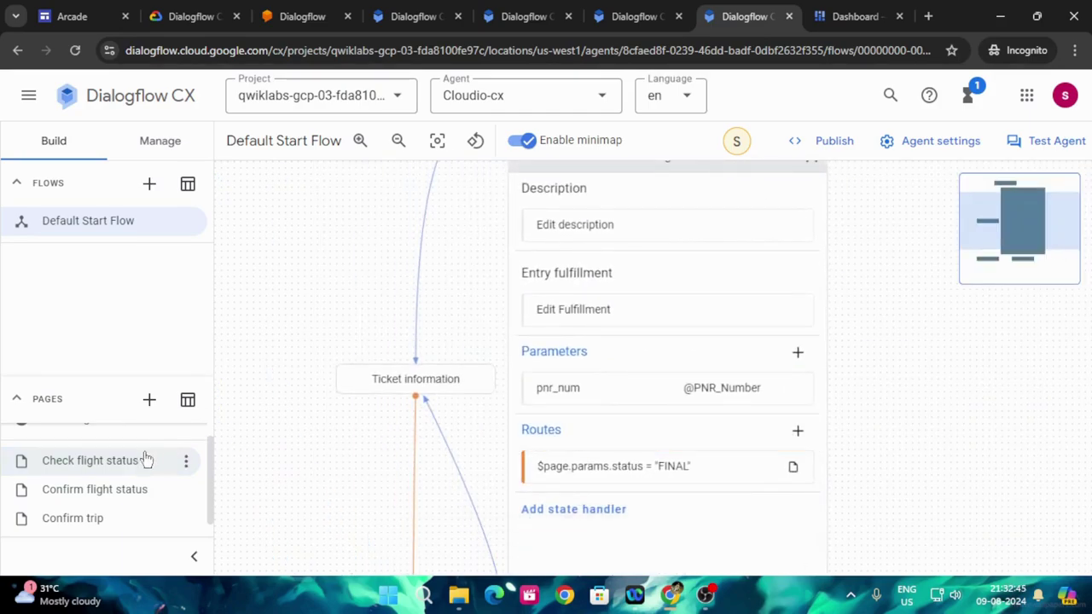
left_click(97, 490)
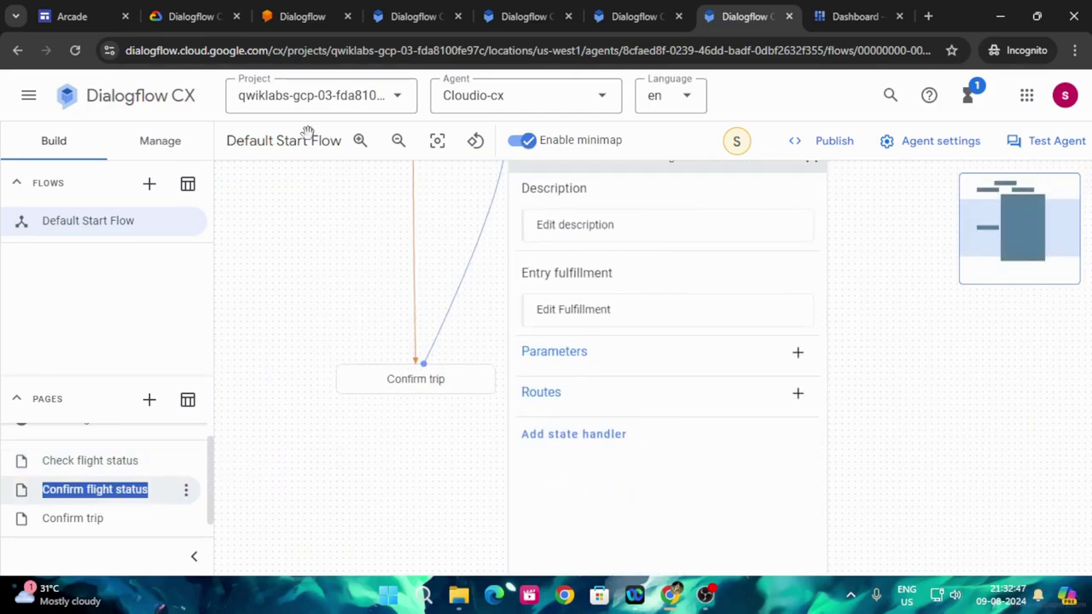
Enter the lab's flight reference message as the Confirm flight status page's entry fulfillment under Agent says, and save it.
left_click(194, 17)
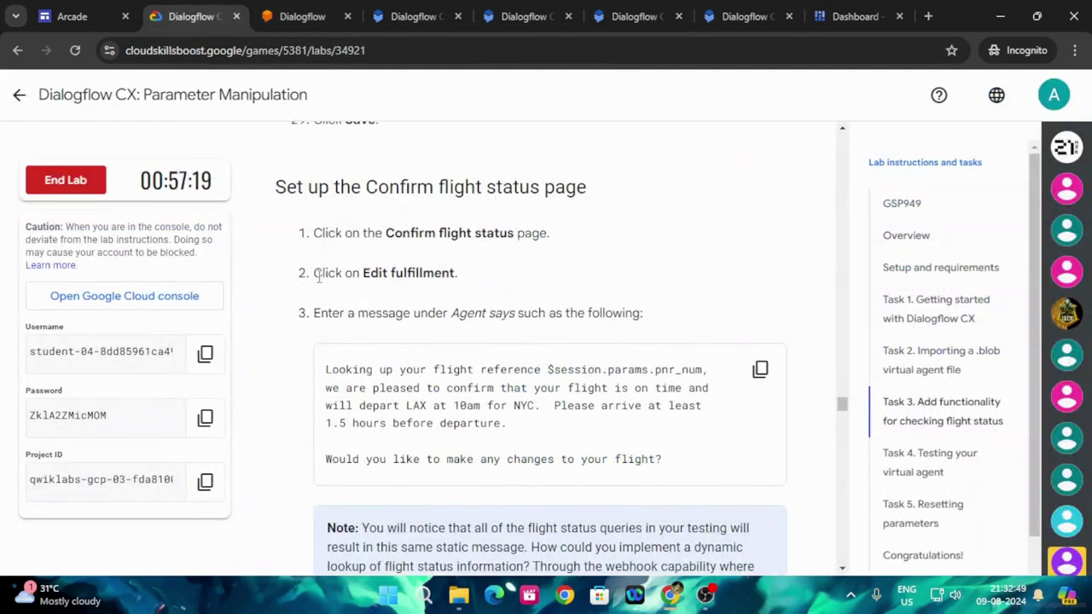
left_click(760, 369)
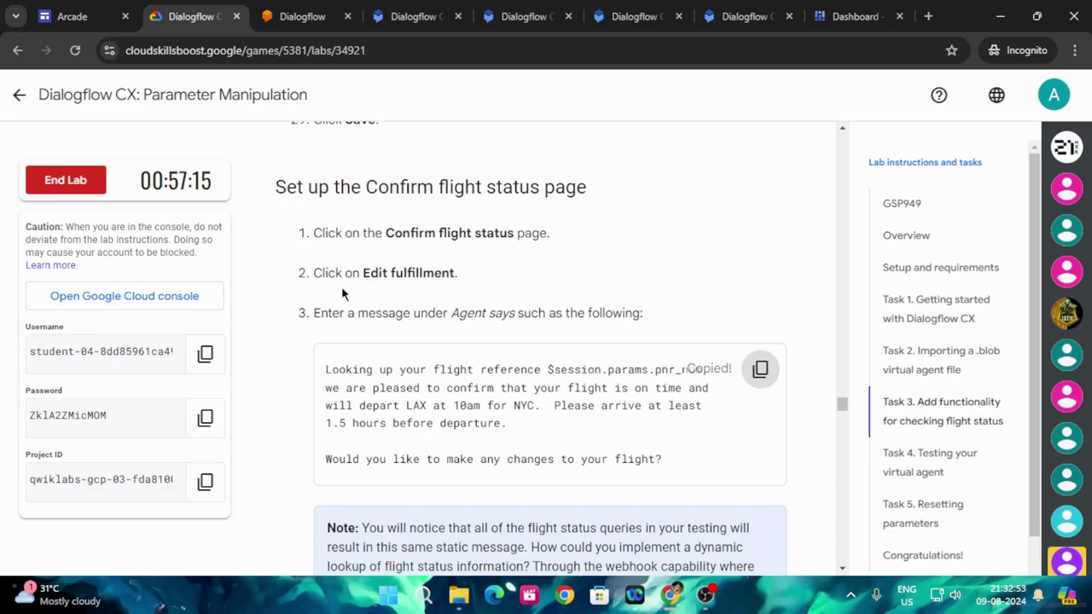
left_click(854, 16)
left_click(747, 16)
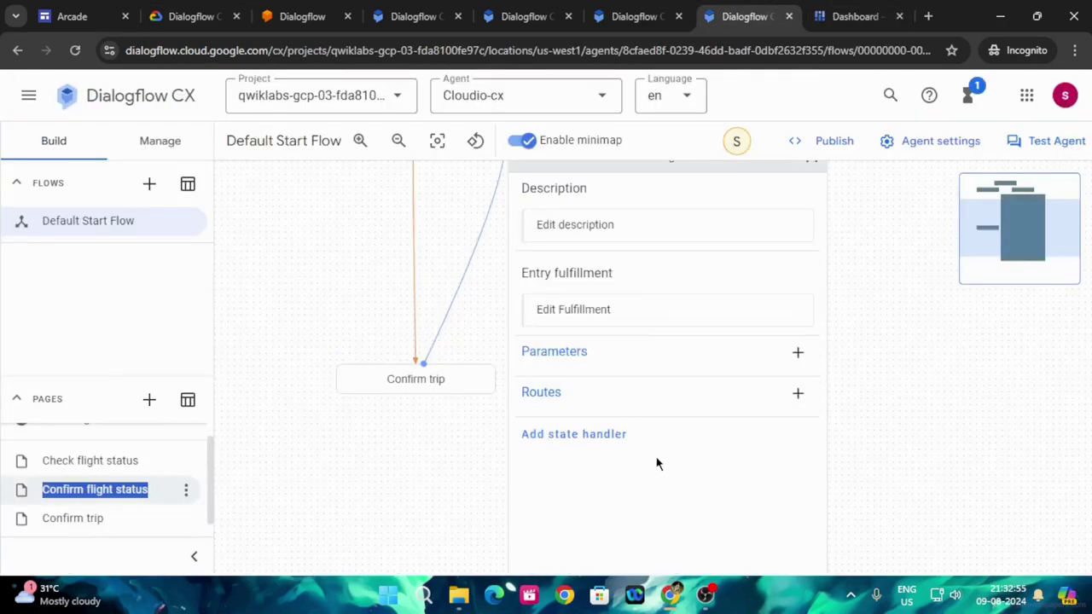
left_click(629, 318)
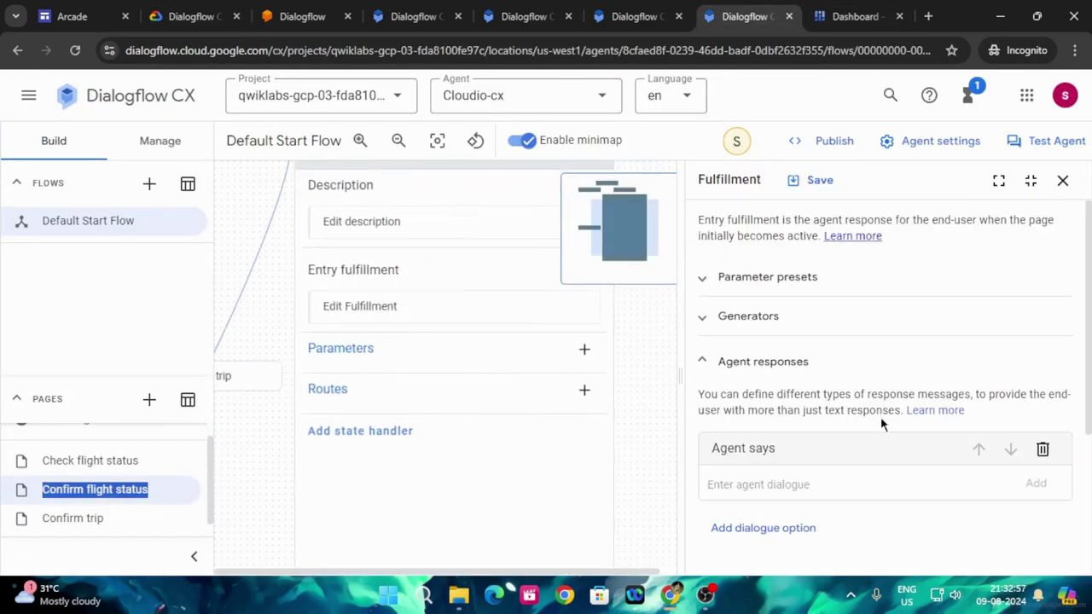
key("ctrl+v")
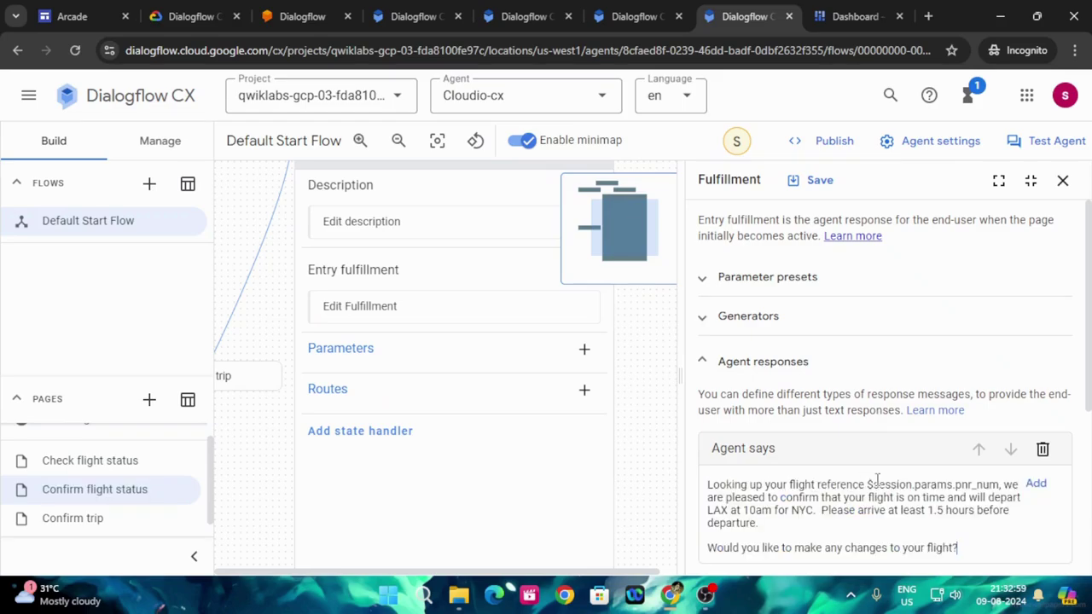
left_click(192, 16)
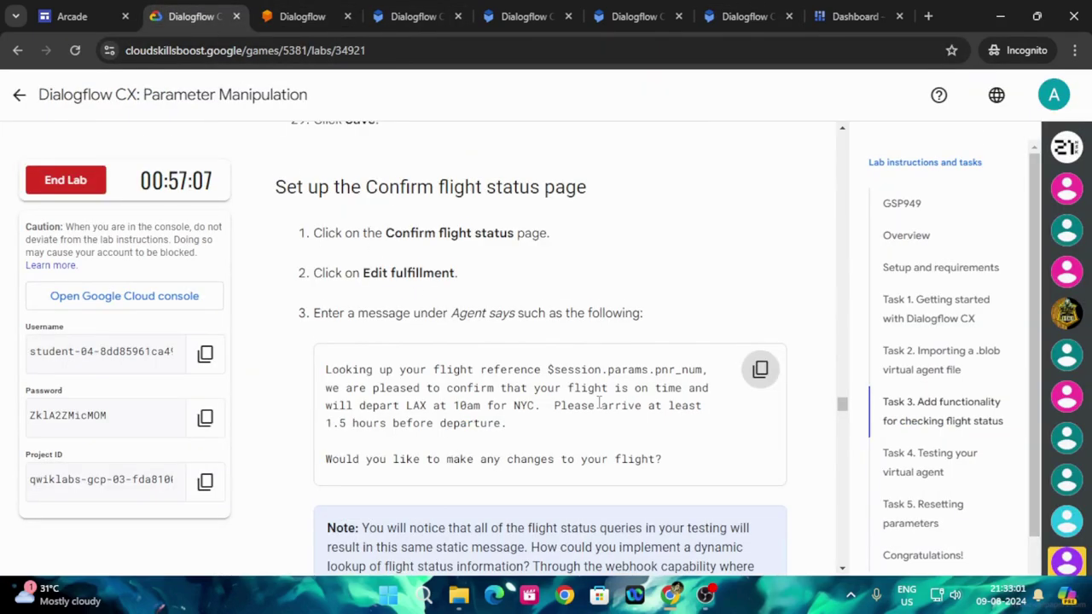
scroll(611, 399, "down", 5)
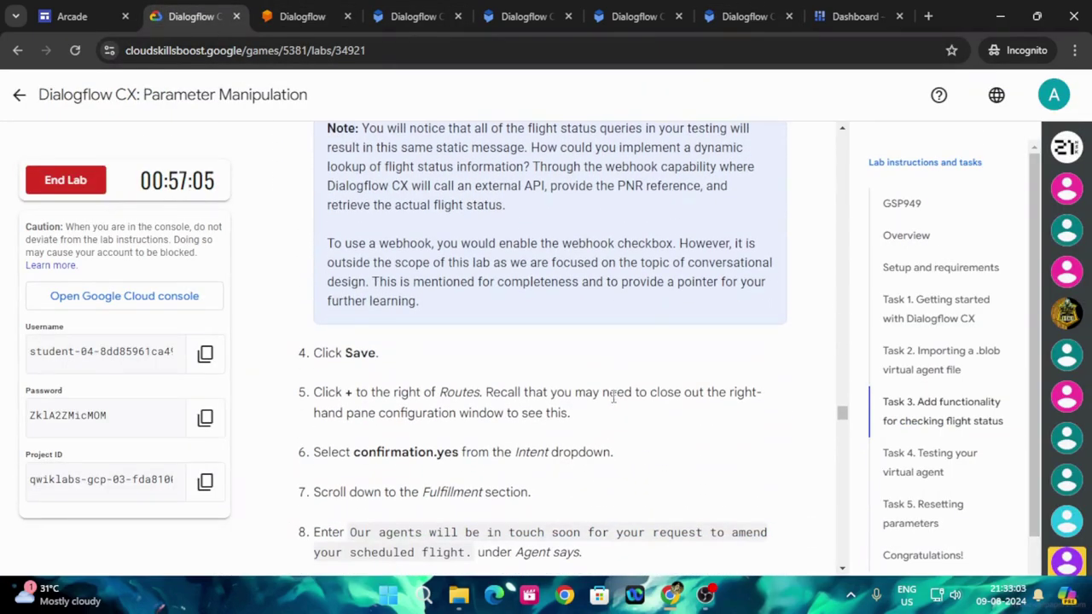
left_click(744, 25)
left_click(814, 184)
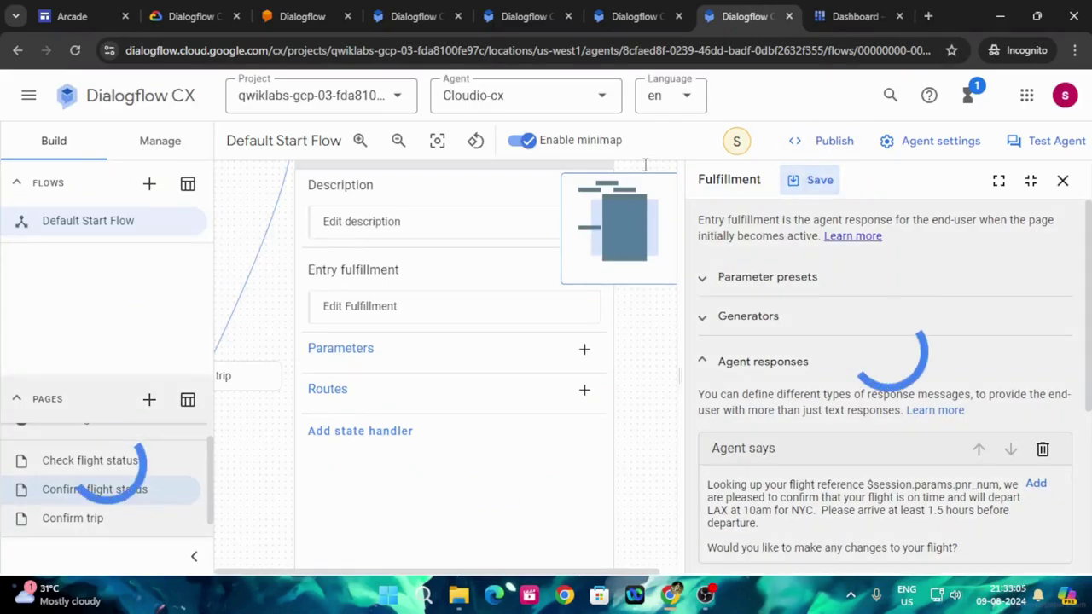
Consult the lab's route instructions, close the fulfillment configuration, and add a route to the Confirm flight status page.
left_click(186, 9)
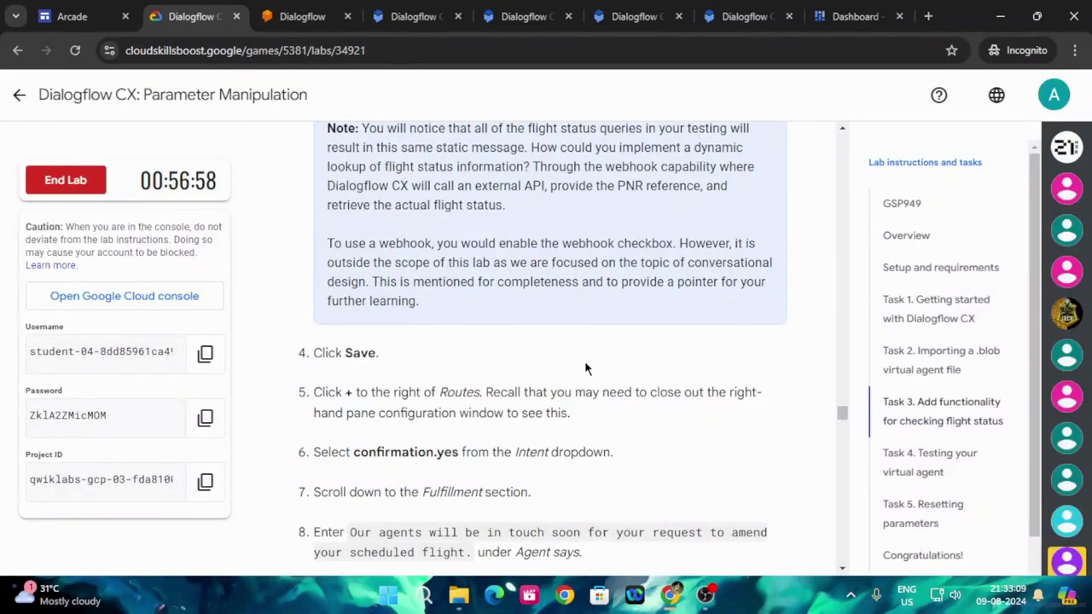
scroll(584, 368, "down", 1)
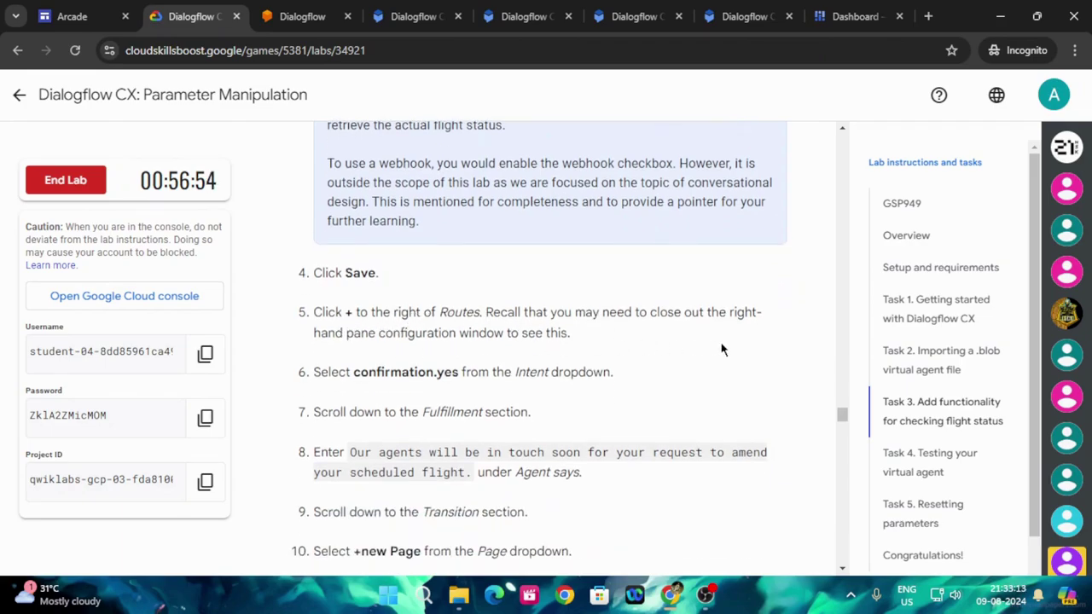
left_click(743, 17)
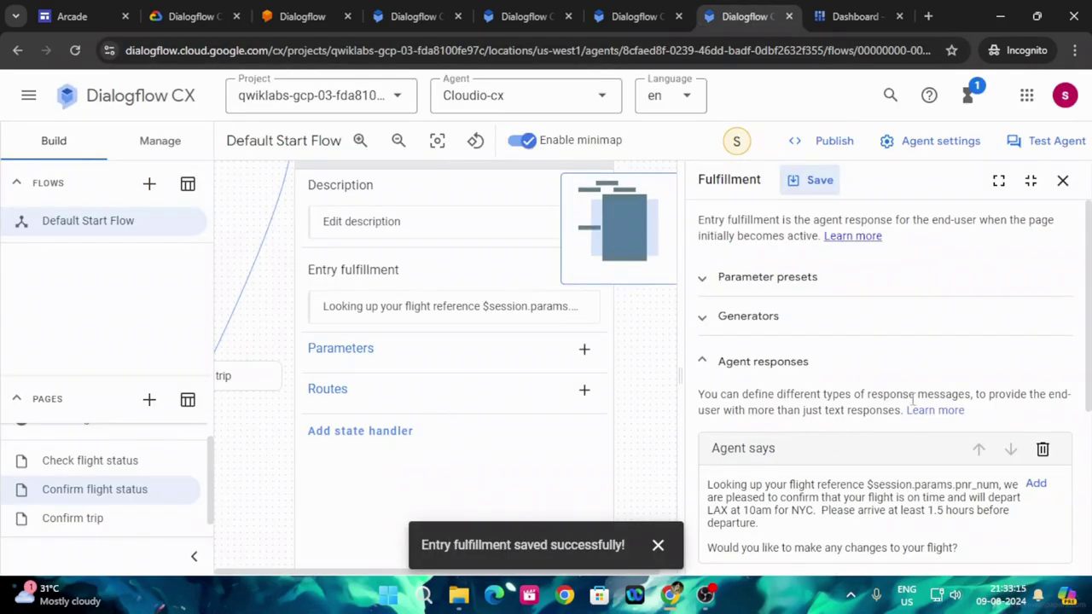
left_click(1063, 181)
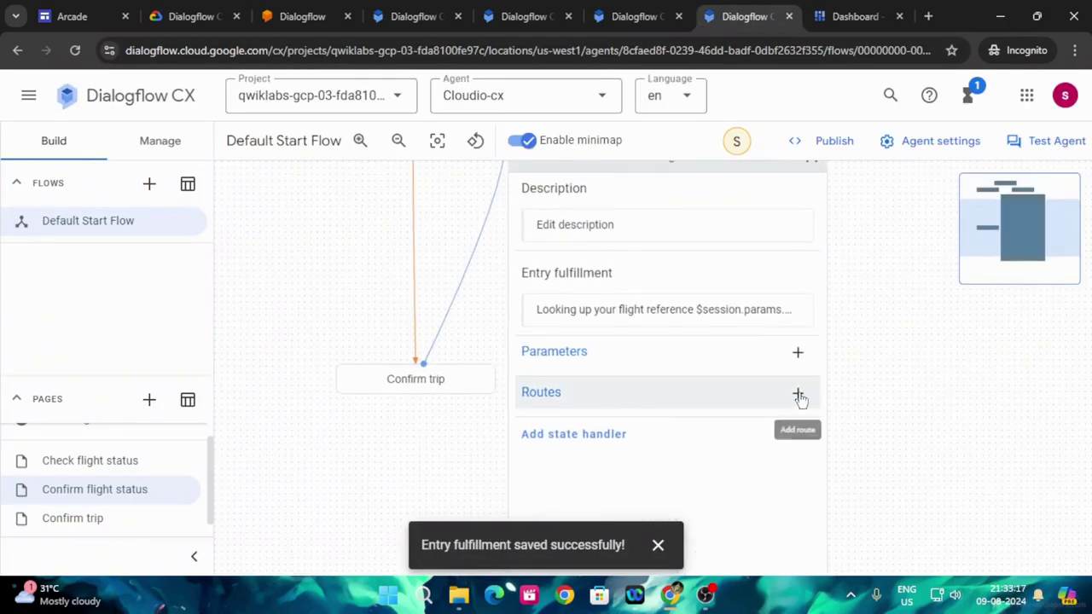
left_click(797, 393)
Set the new route's intent to confirmation.yes, following the lab instructions.
left_click(223, 15)
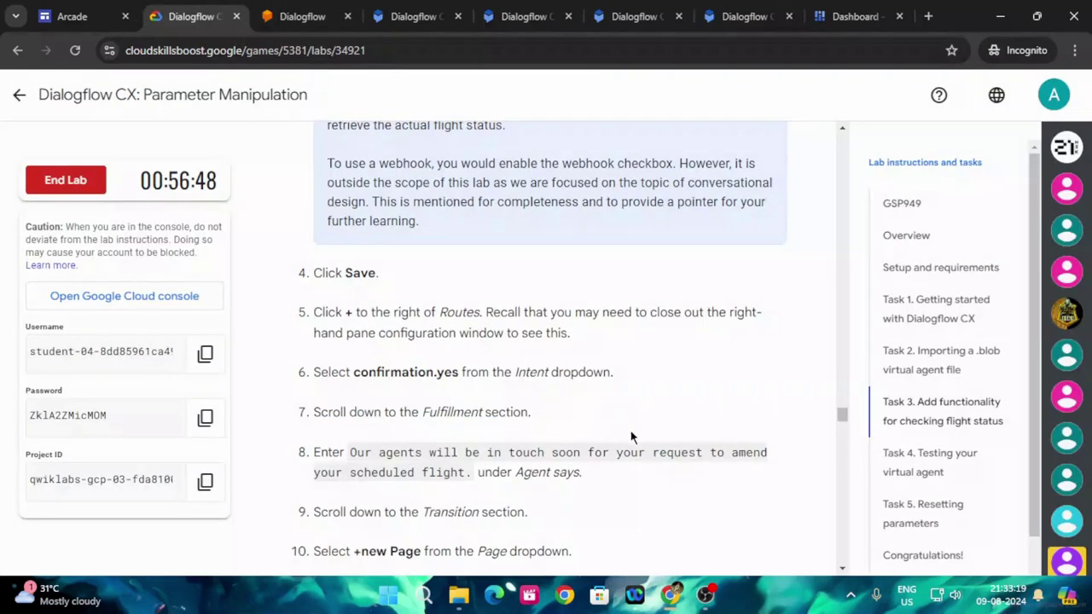
scroll(705, 406, "down", 1)
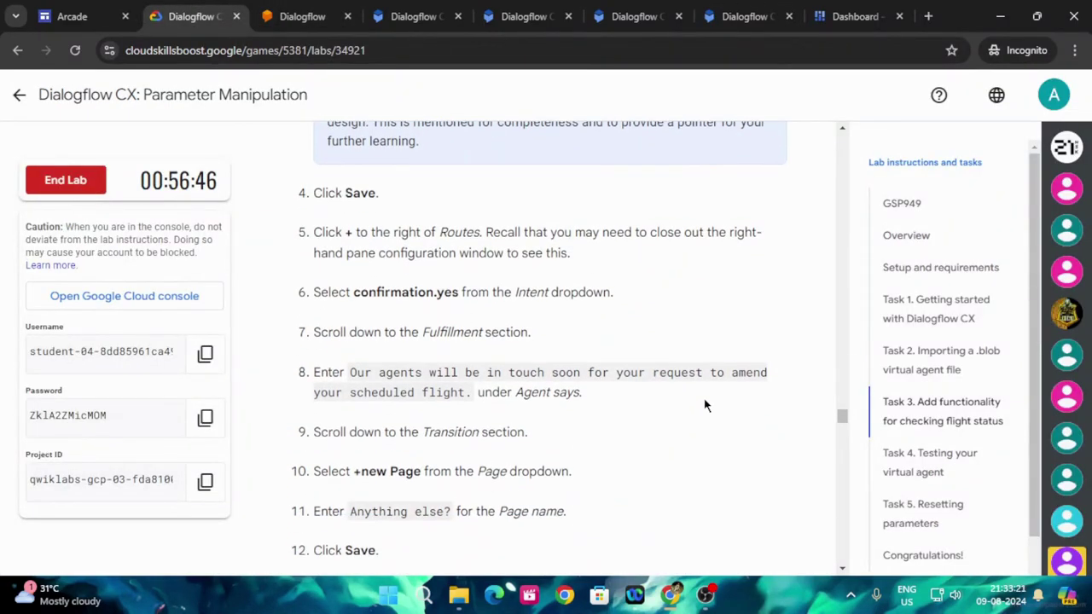
left_click(742, 15)
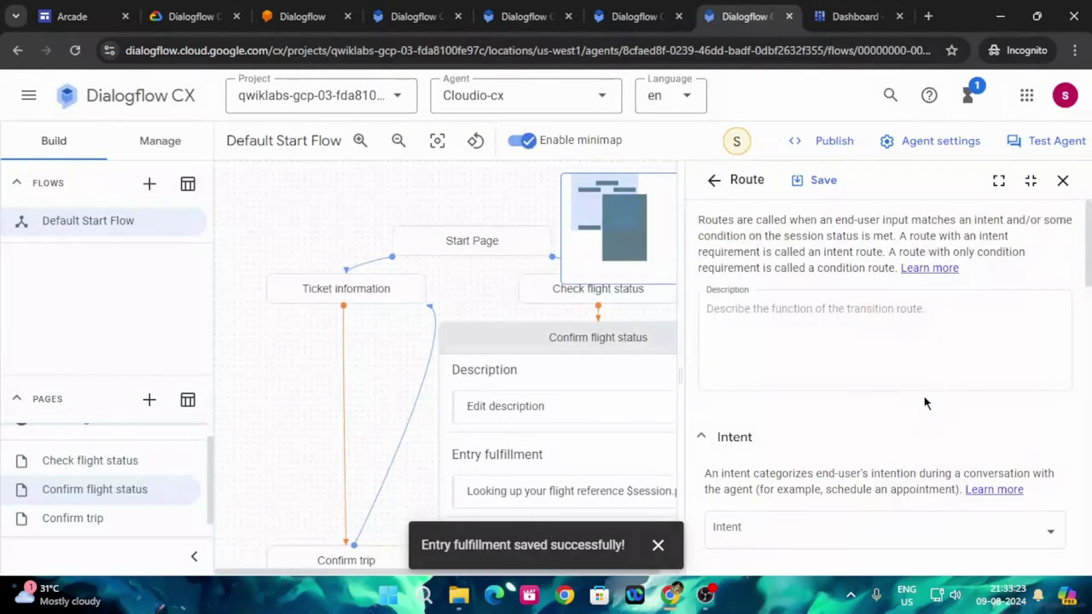
scroll(872, 374, "down", 2)
left_click(872, 374)
left_click(870, 322)
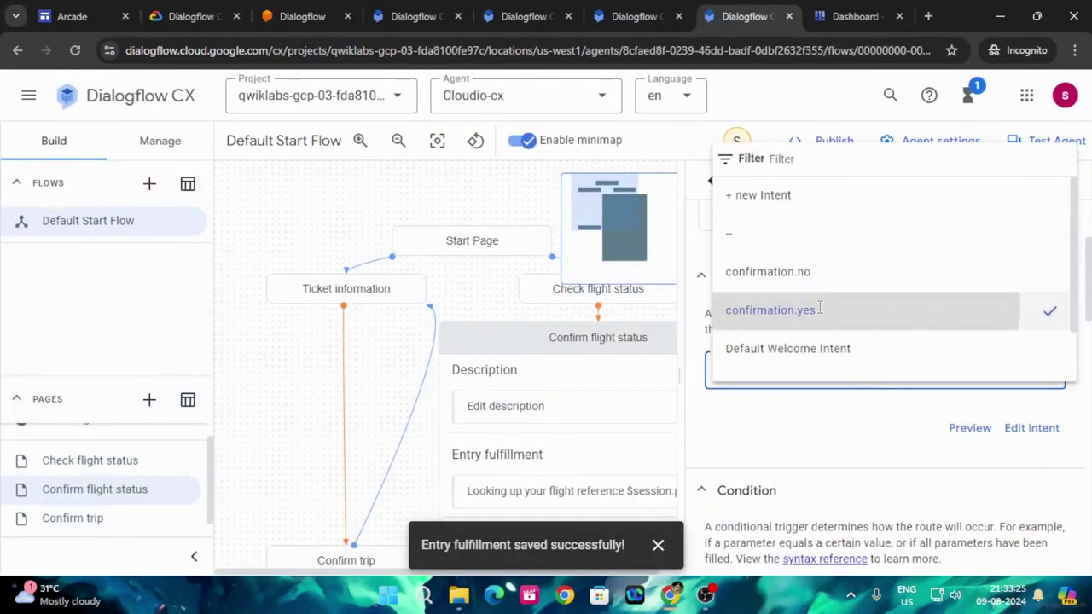
Copy the lab's route message "Our agents will be in touch soon for your request to amend your scheduled flight.".
left_click(205, 15)
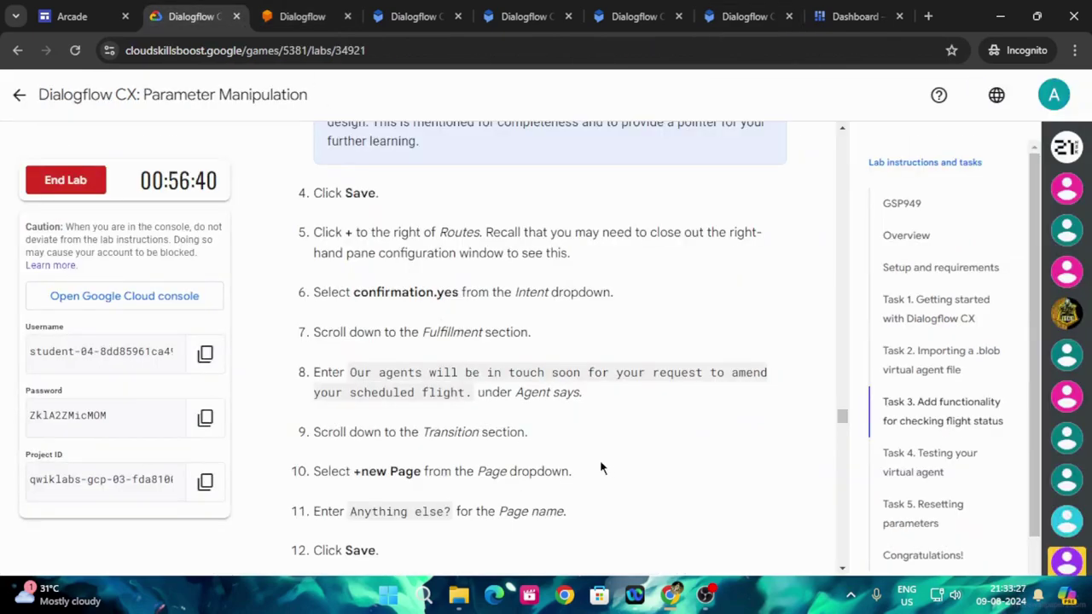
scroll(604, 407, "down", 1)
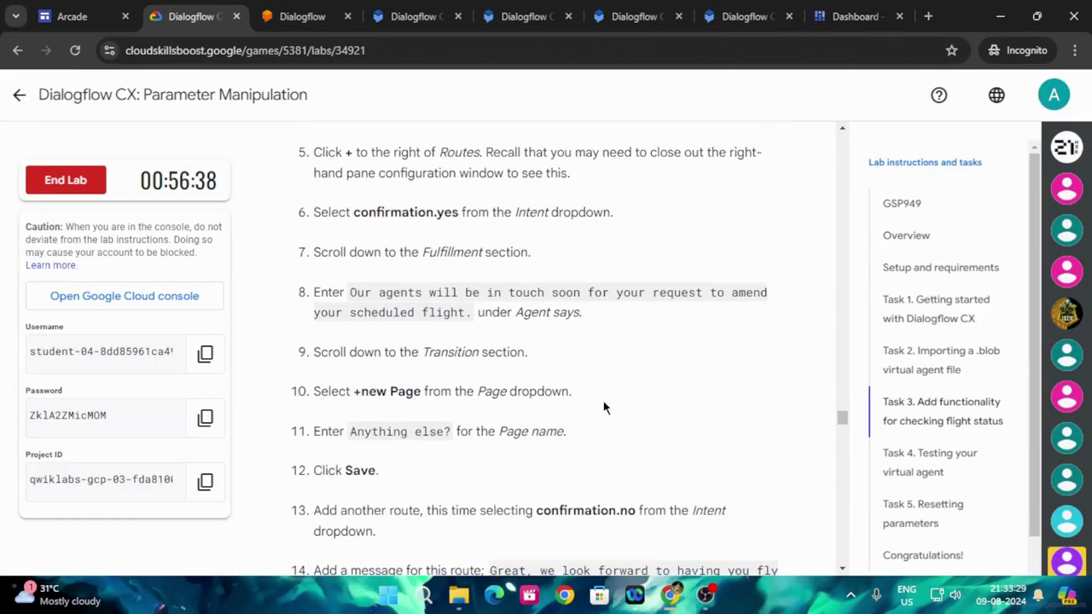
left_click_drag(346, 292, 455, 313)
left_click(356, 288)
left_click_drag(352, 287, 476, 315)
key("ctrl+c")
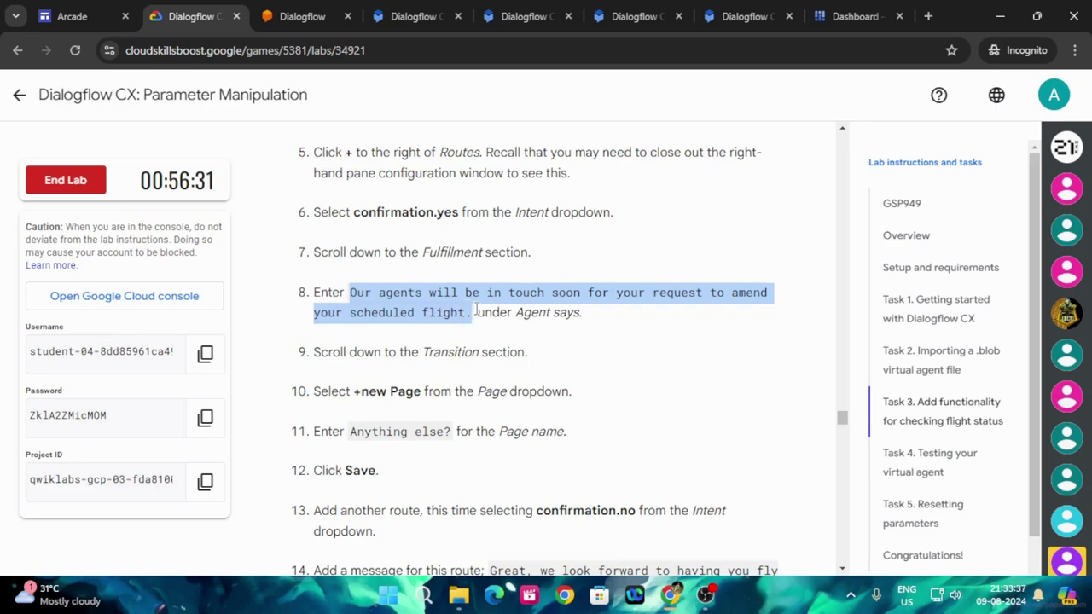
Enter "Our agents will be in touch soon for your request to amend your scheduled flight." as the confirmation.yes route's Agent says response.
left_click(742, 16)
scroll(848, 406, "down", 4)
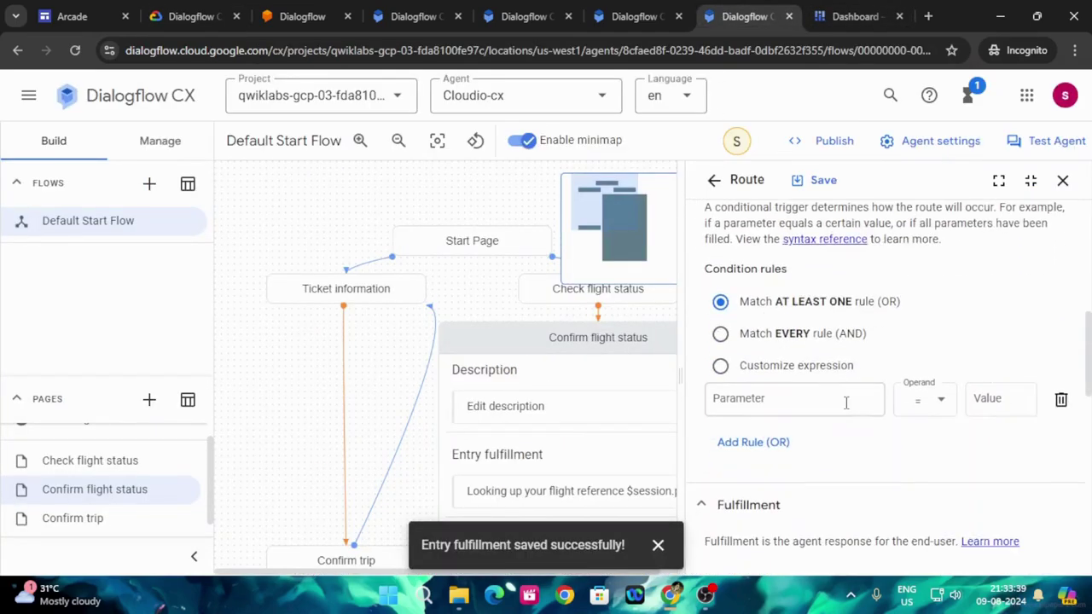
scroll(816, 485, "down", 5)
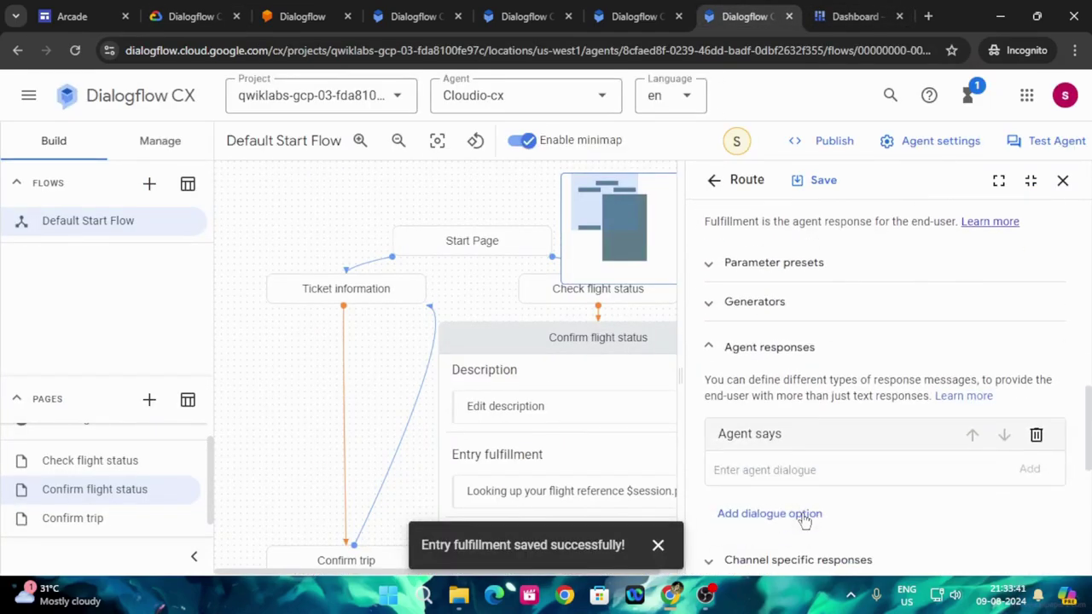
key("ctrl+v")
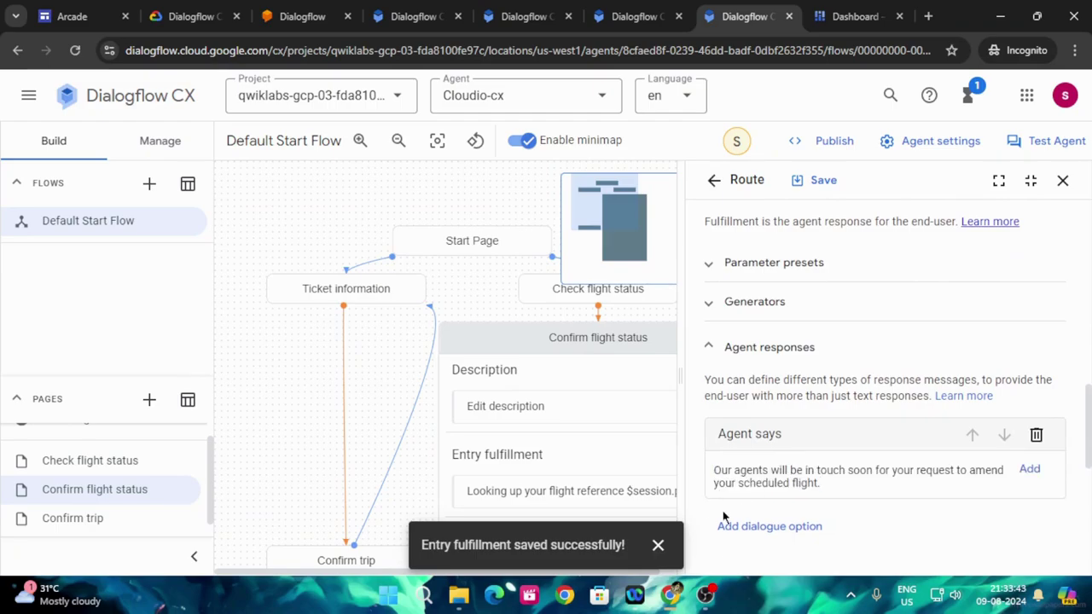
left_click(658, 545)
Set the confirmation.yes route to transition to a new page named "Anything else?", as the lab instructs, and save the route.
left_click(198, 16)
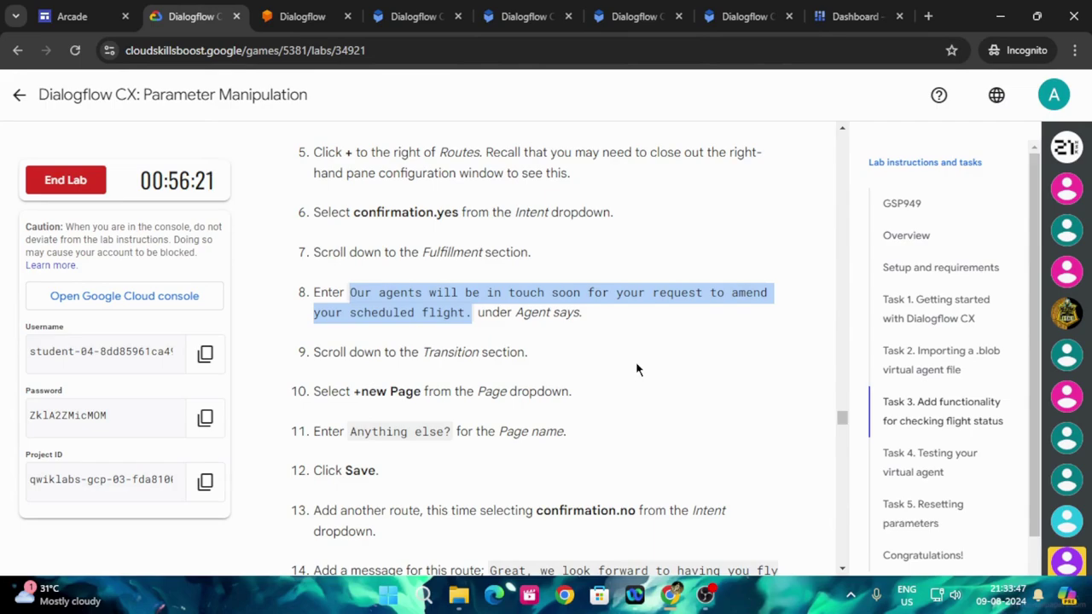
scroll(636, 370, "down", 1)
left_click_drag(349, 358, 419, 367)
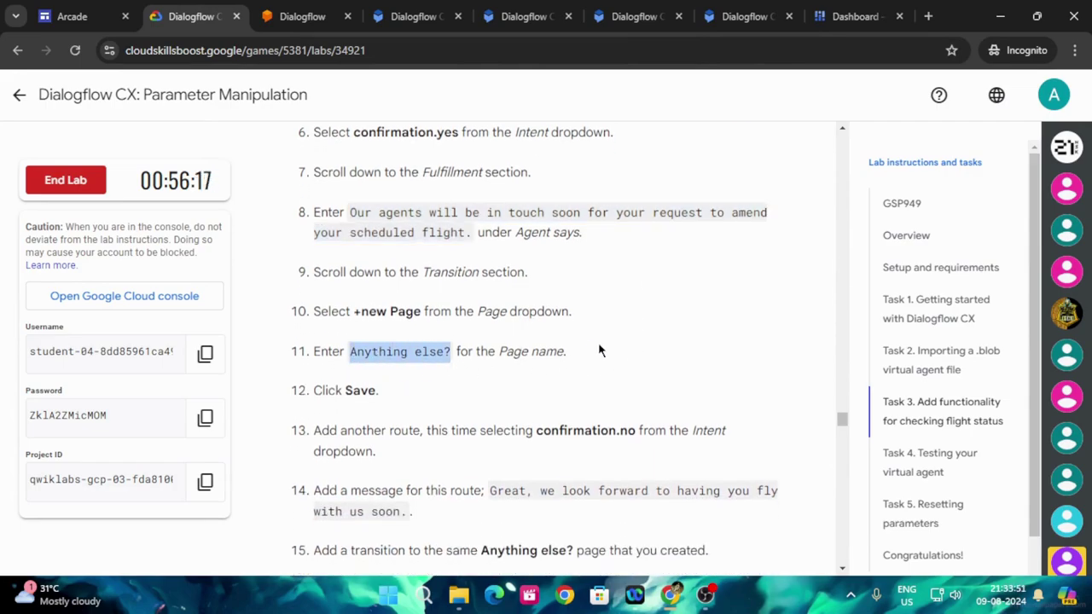
left_click(744, 16)
scroll(883, 359, "down", 4)
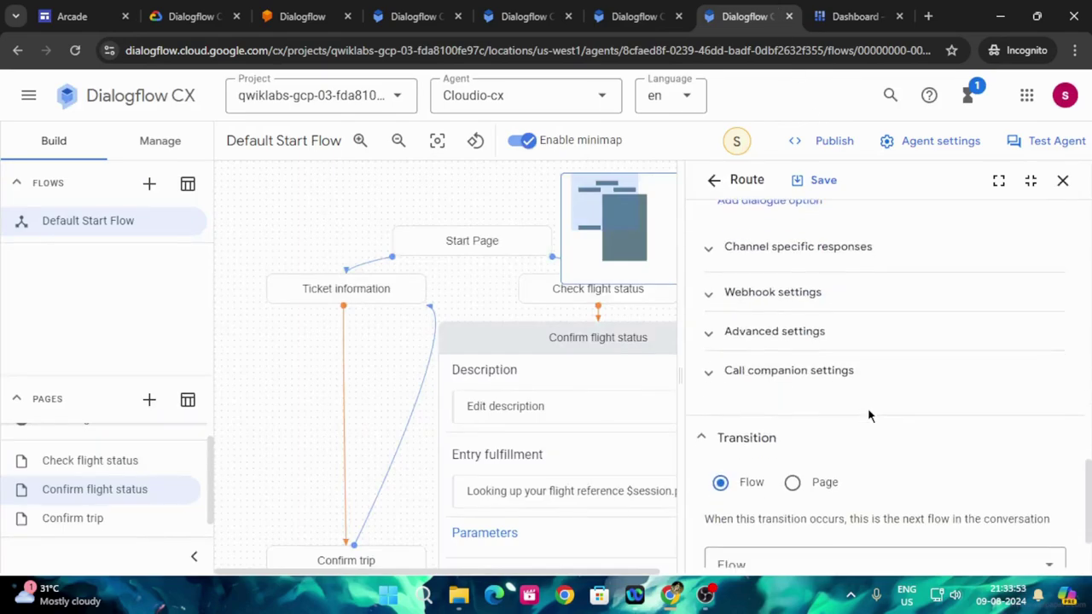
scroll(870, 414, "down", 1)
left_click(792, 378)
left_click(771, 466)
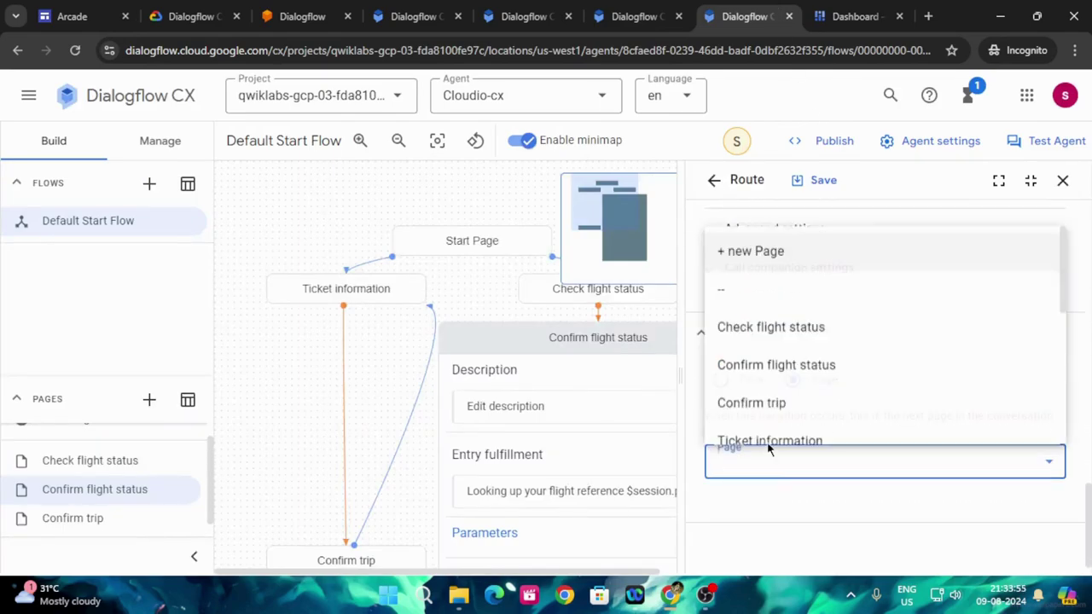
left_click(736, 266)
left_click(782, 515)
type("Anything else?")
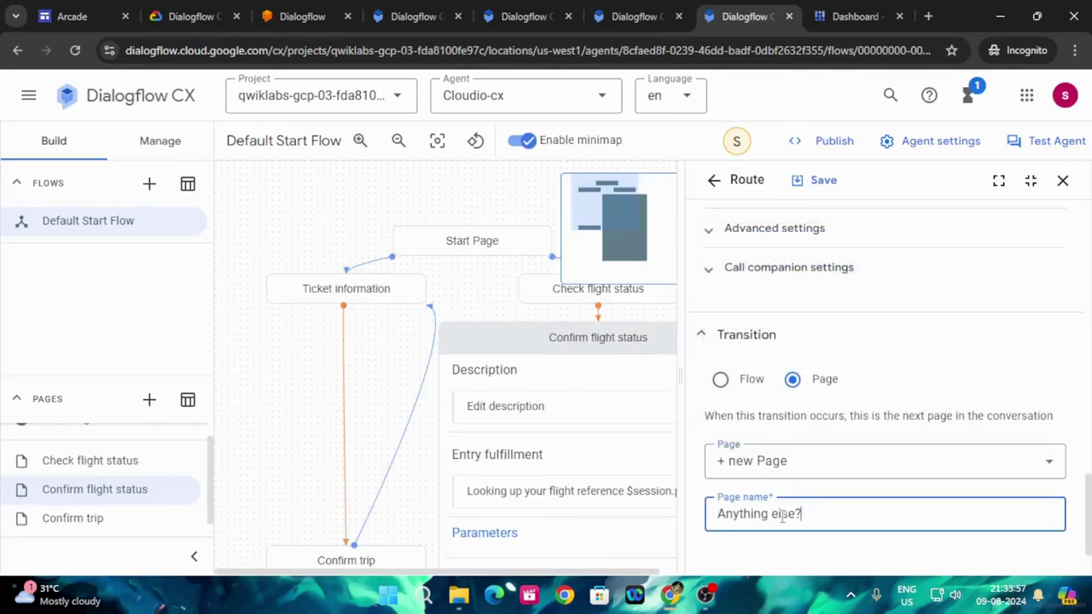
left_click(817, 180)
Copy the message "Great, we look forward to having you fly with us soon." from the lab instructions.
left_click(194, 16)
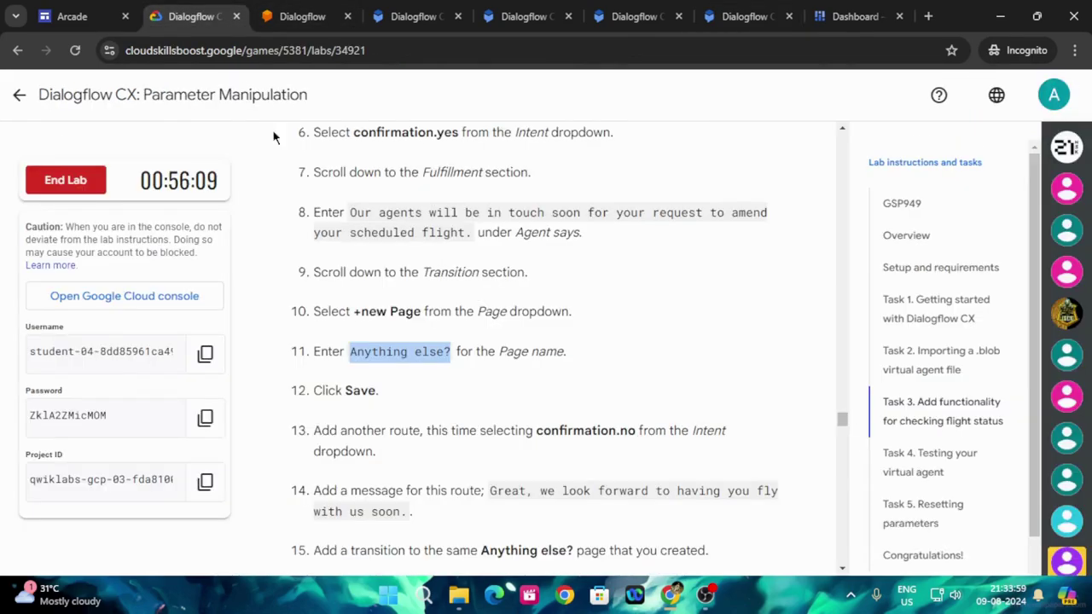
scroll(588, 460, "down", 2)
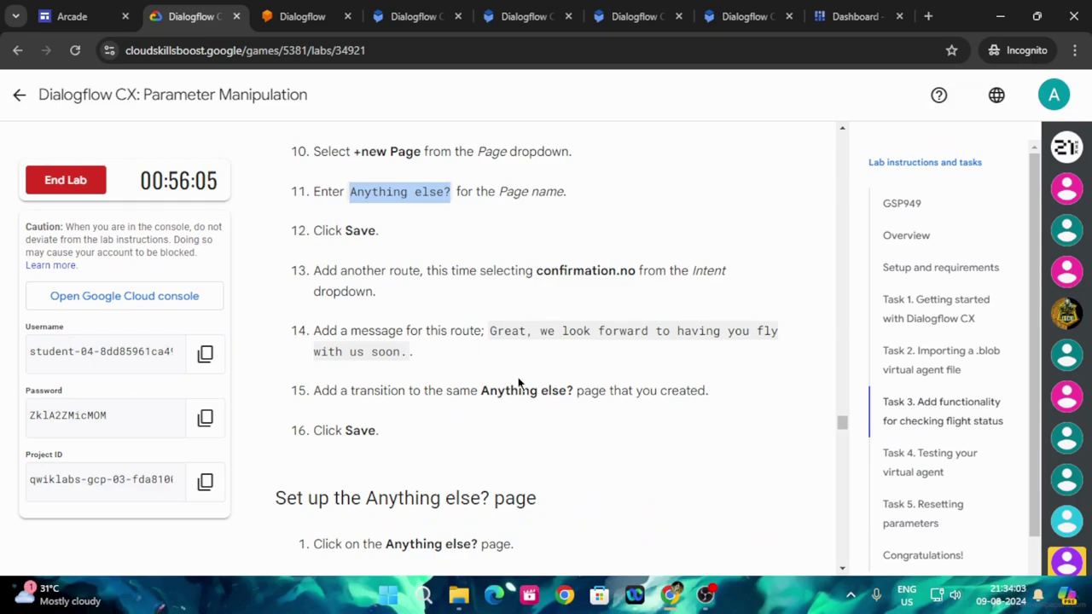
left_click_drag(487, 334, 510, 363)
left_click_drag(434, 373, 409, 365)
key("ctrl+c")
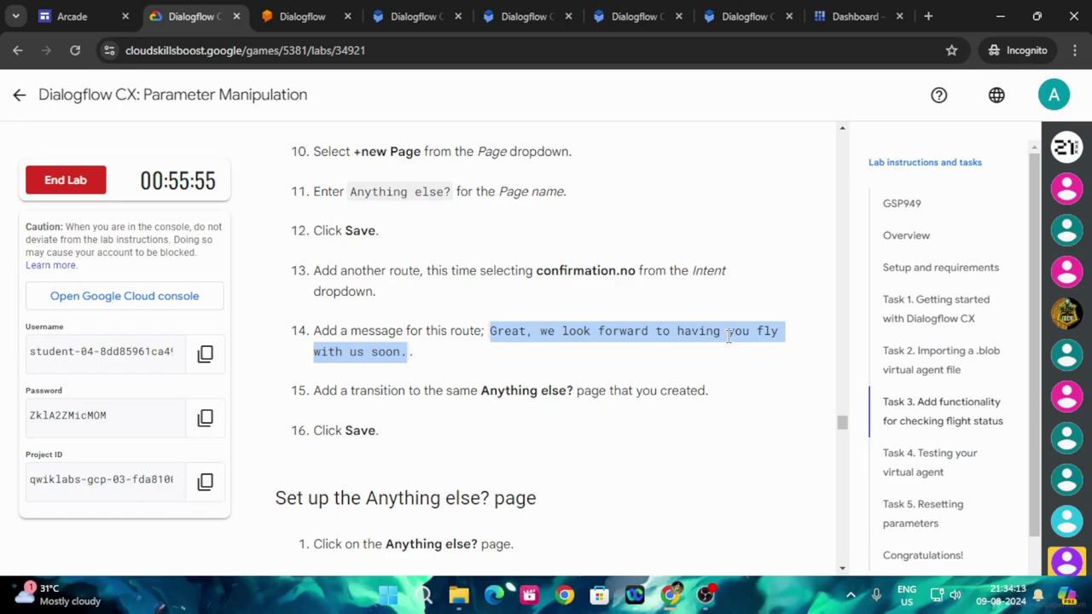
Add another route to the Confirm flight status page with confirmation.no as its intent, checking the lab instructions.
left_click(741, 16)
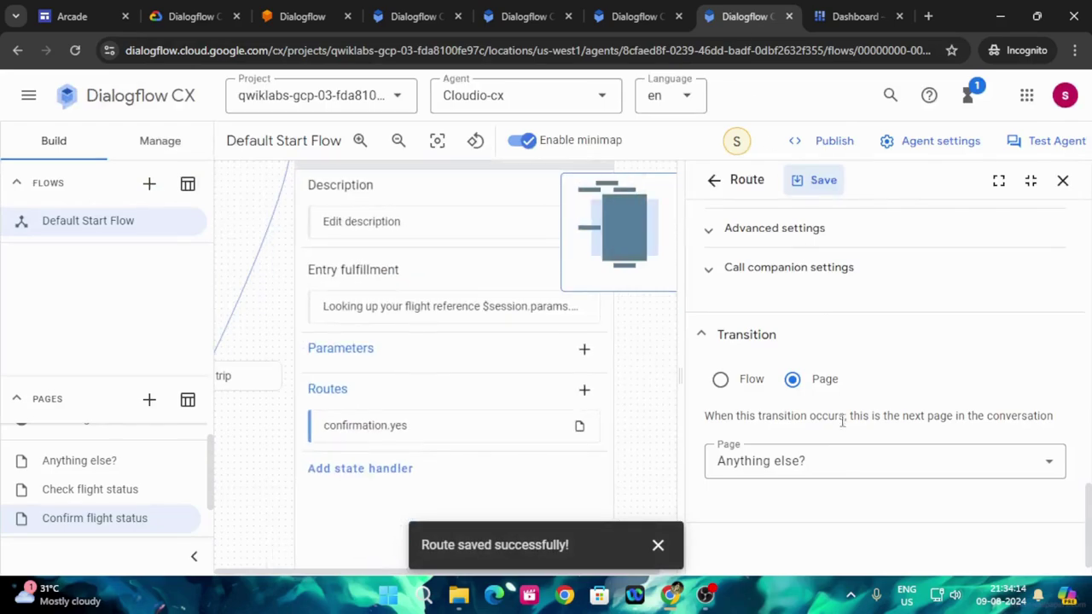
left_click(586, 391)
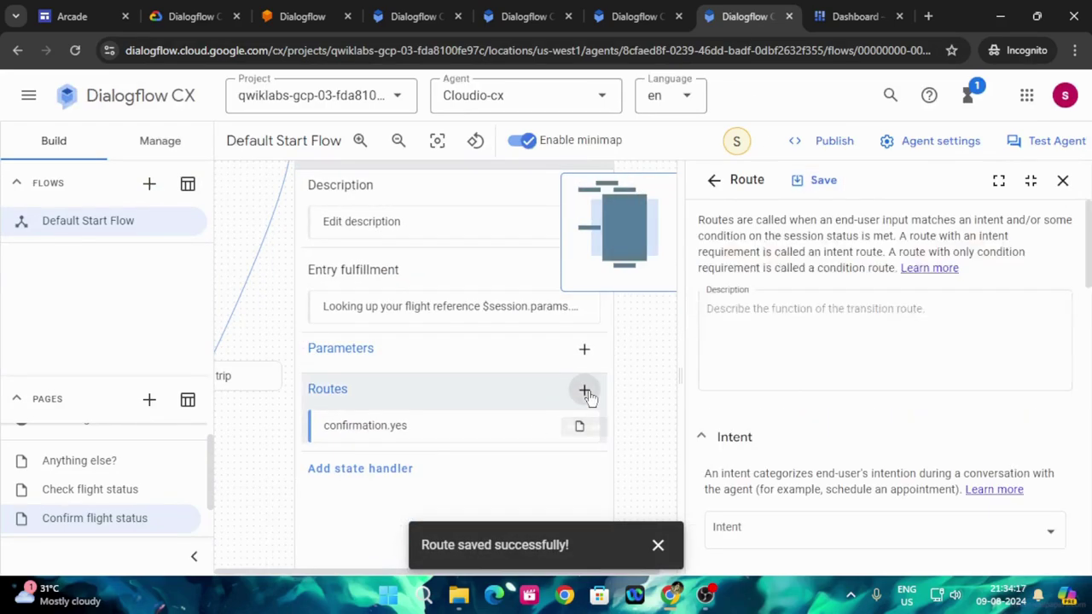
scroll(791, 426, "down", 1)
left_click(790, 465)
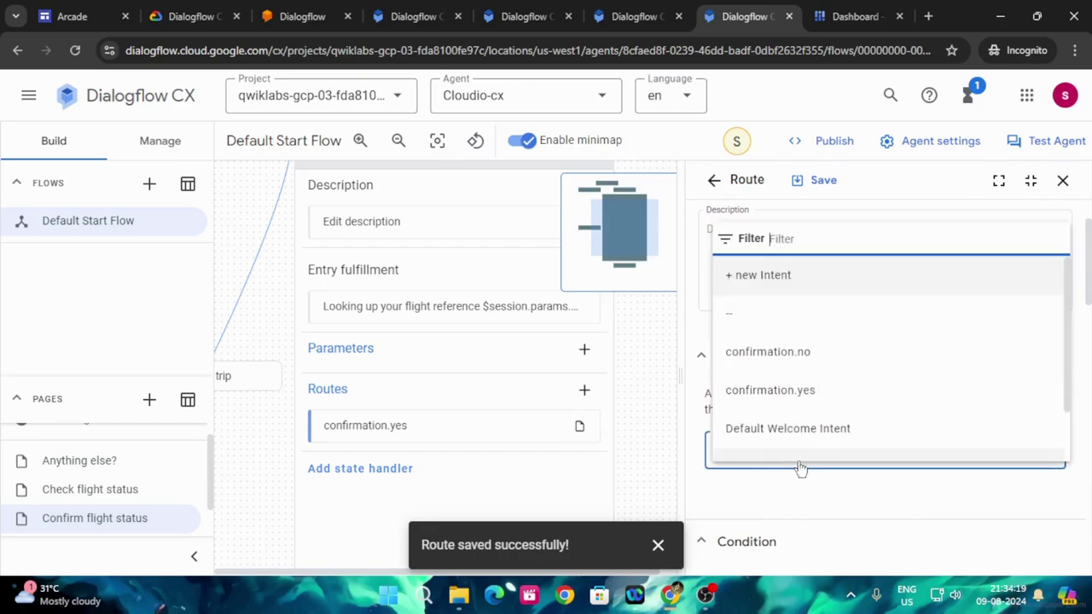
left_click(196, 16)
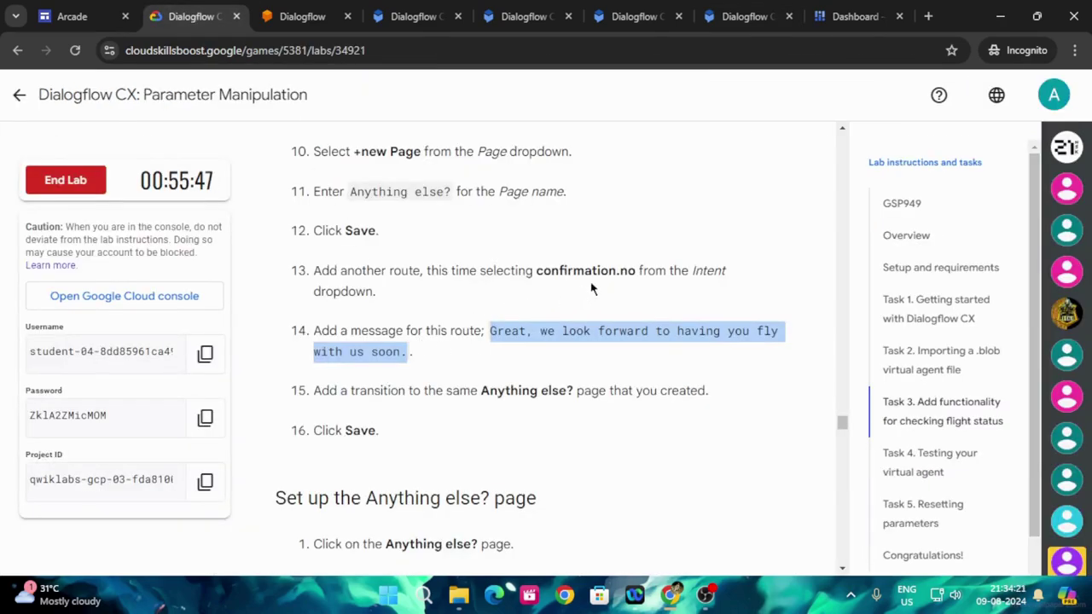
left_click(763, 10)
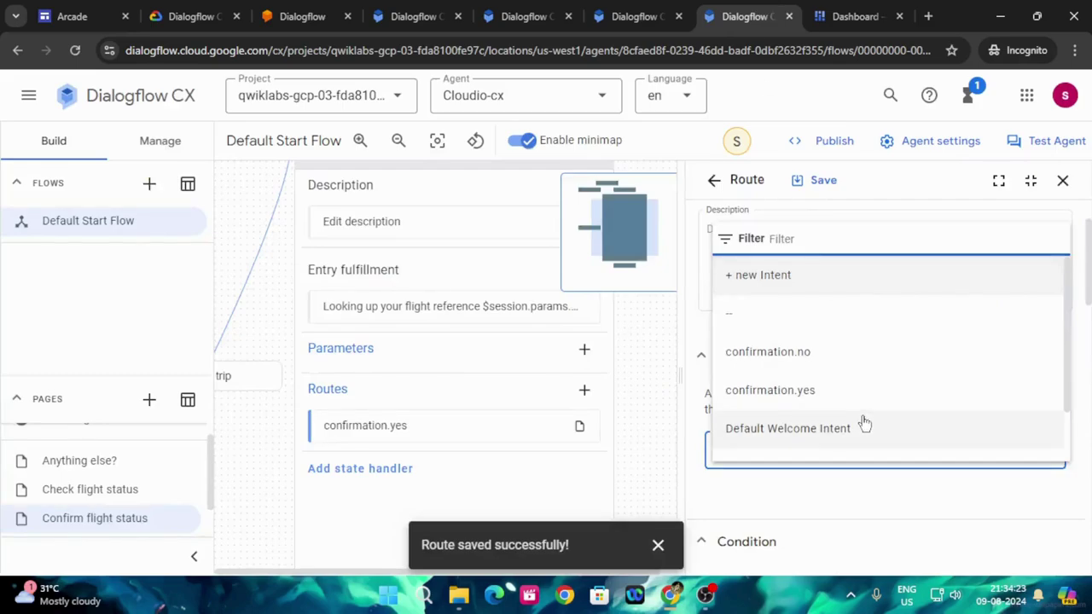
left_click(812, 351)
Enter "Great, we look forward to having you fly with us soon." as the confirmation.no route's Agent says response.
scroll(841, 460, "down", 3)
scroll(825, 462, "down", 2)
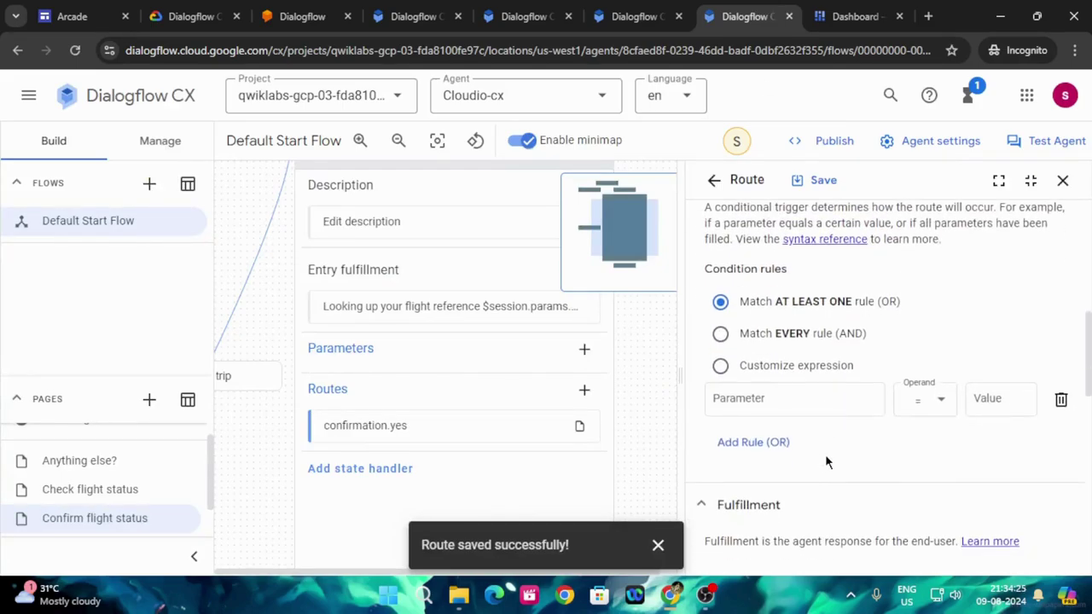
scroll(823, 462, "down", 4)
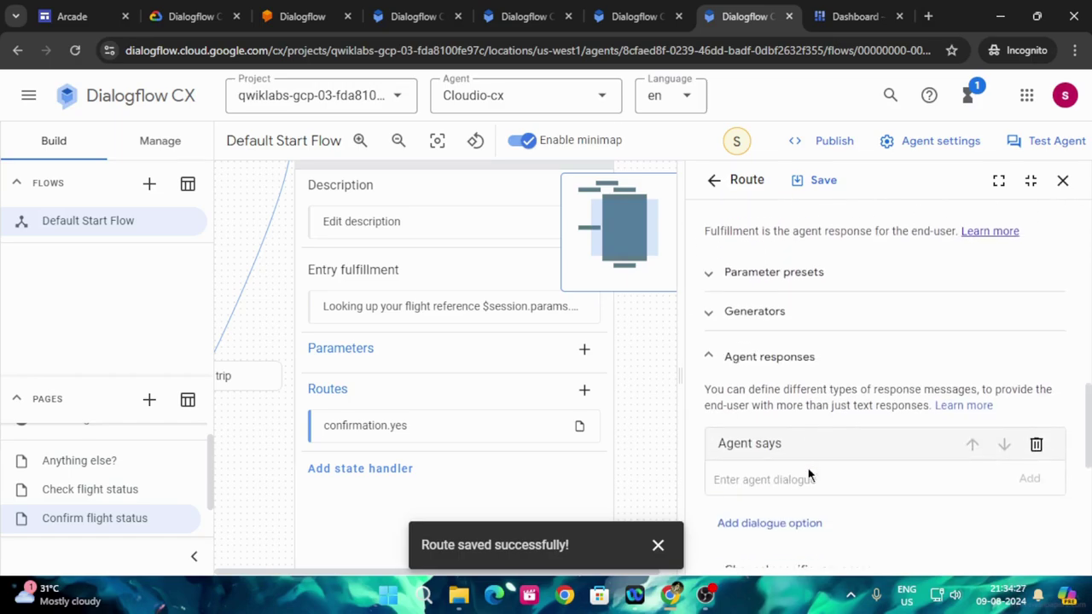
left_click(776, 472)
key("ctrl+v")
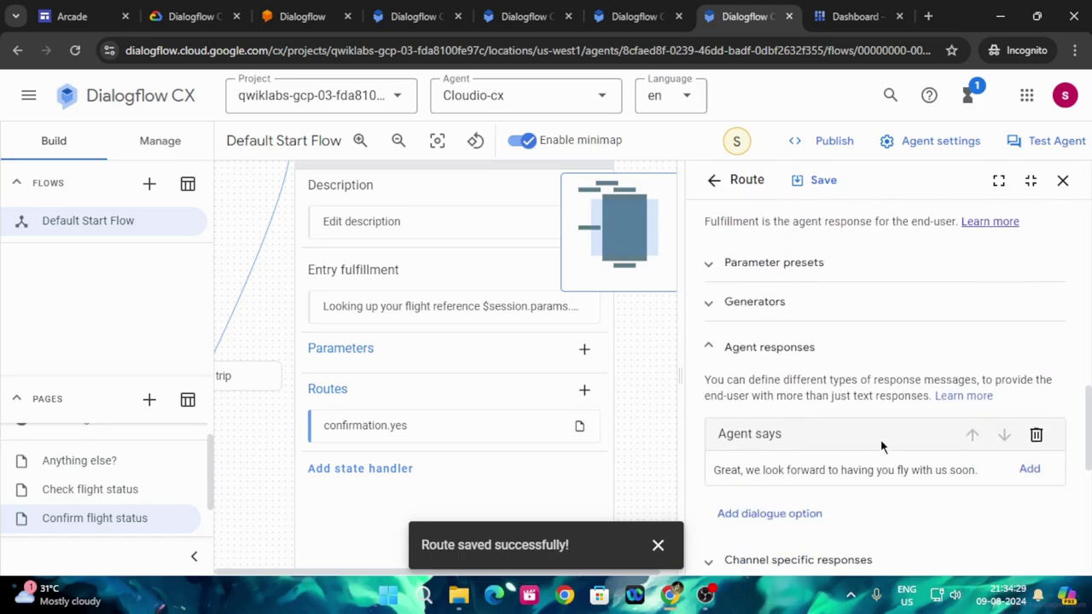
Set the confirmation.no route's transition to the existing Anything else? page and save the route.
scroll(883, 447, "down", 5)
left_click(793, 379)
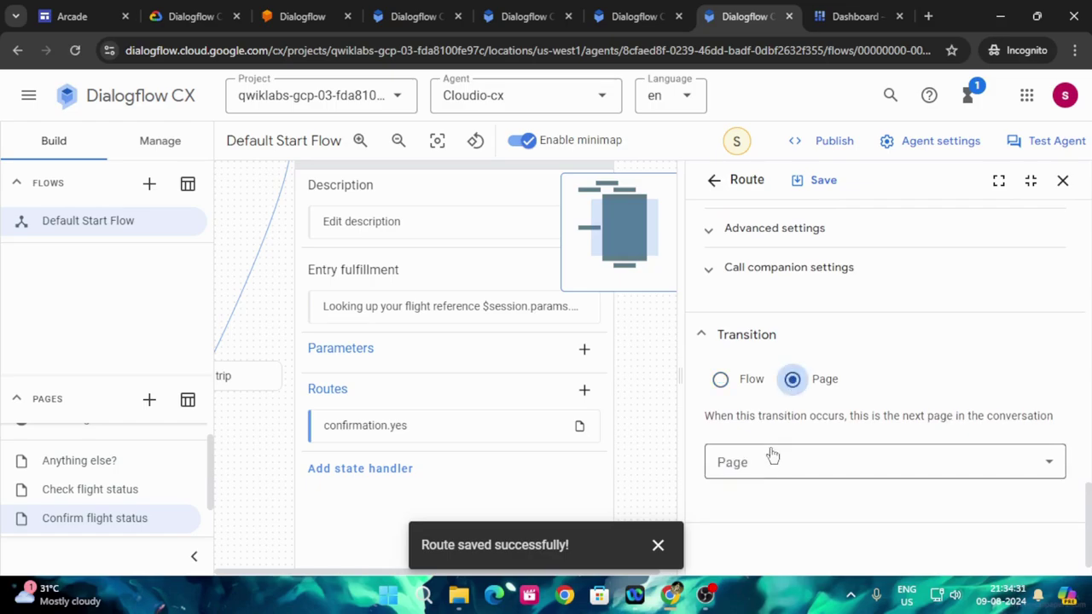
left_click(773, 458)
left_click(740, 329)
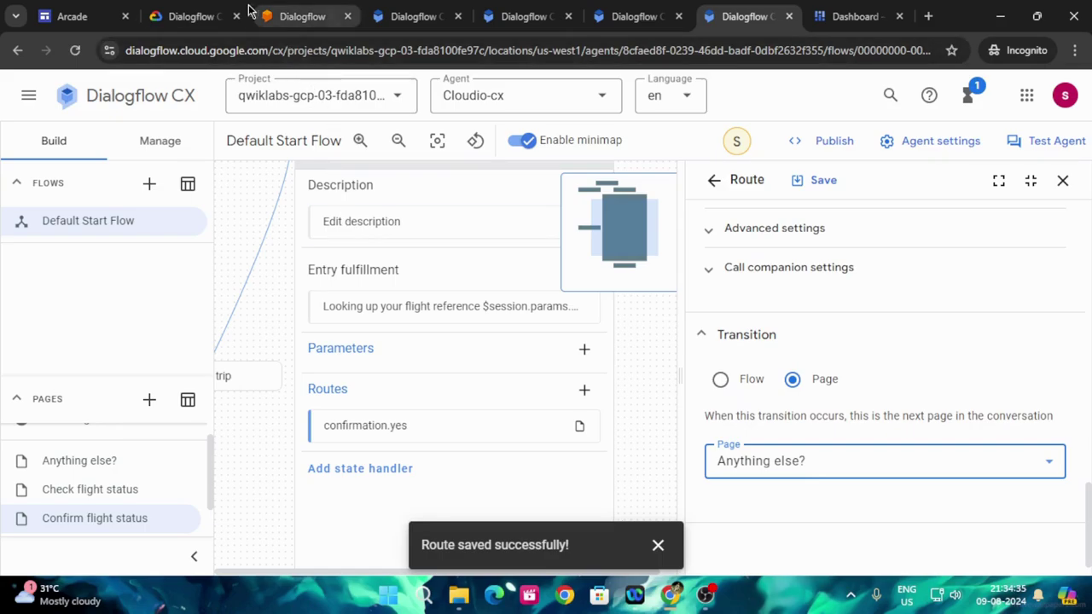
left_click(200, 16)
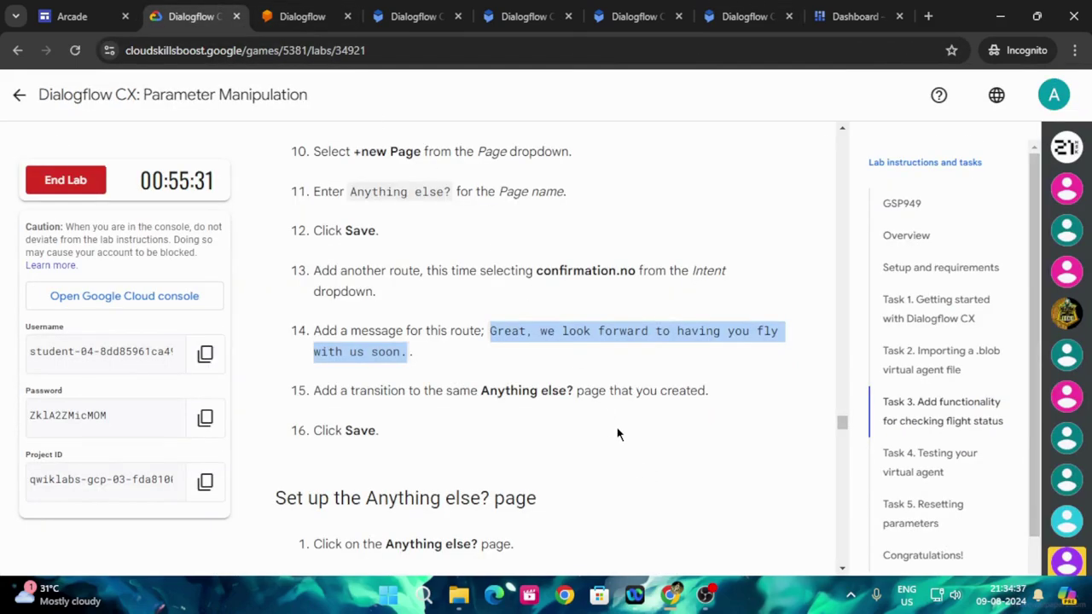
scroll(617, 432, "down", 1)
left_click(743, 16)
left_click(809, 189)
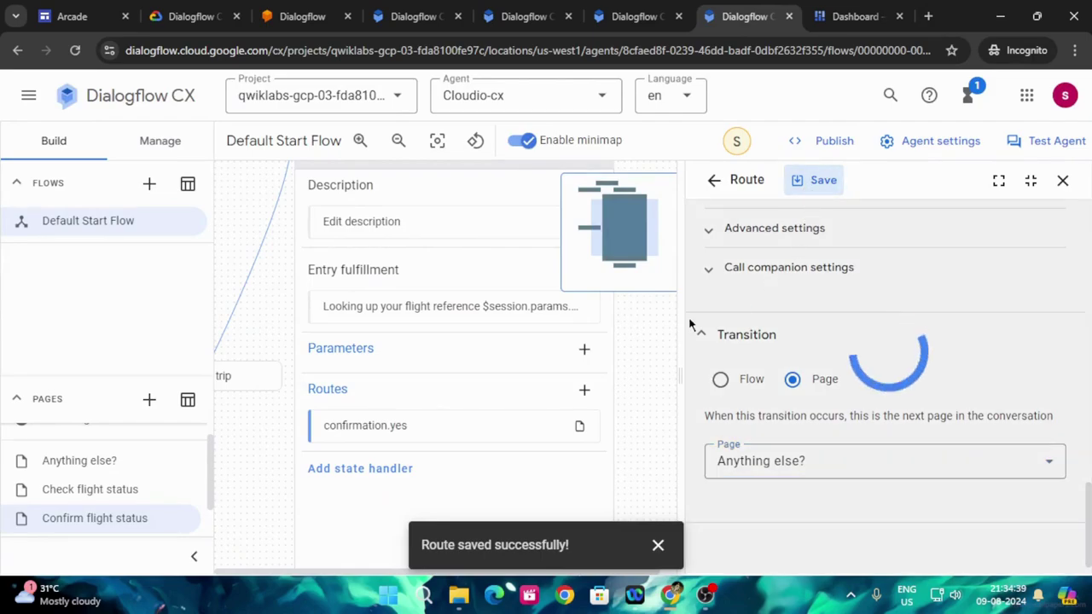
Copy the Anything else? page's entry message "Have you any further queries for me?" from the lab instructions.
key("ctrl+2")
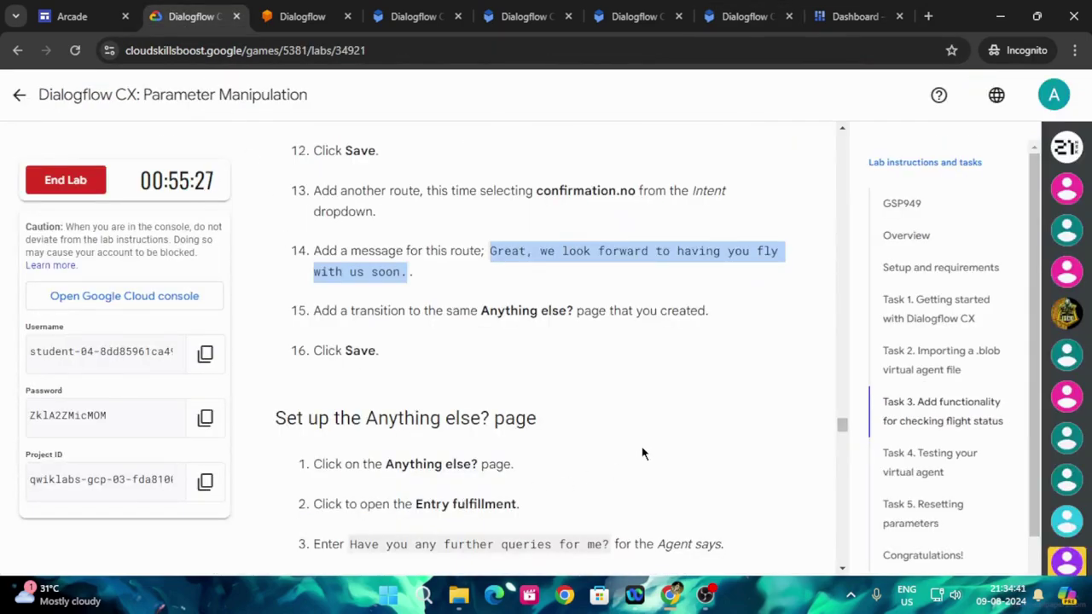
scroll(640, 451, "down", 1)
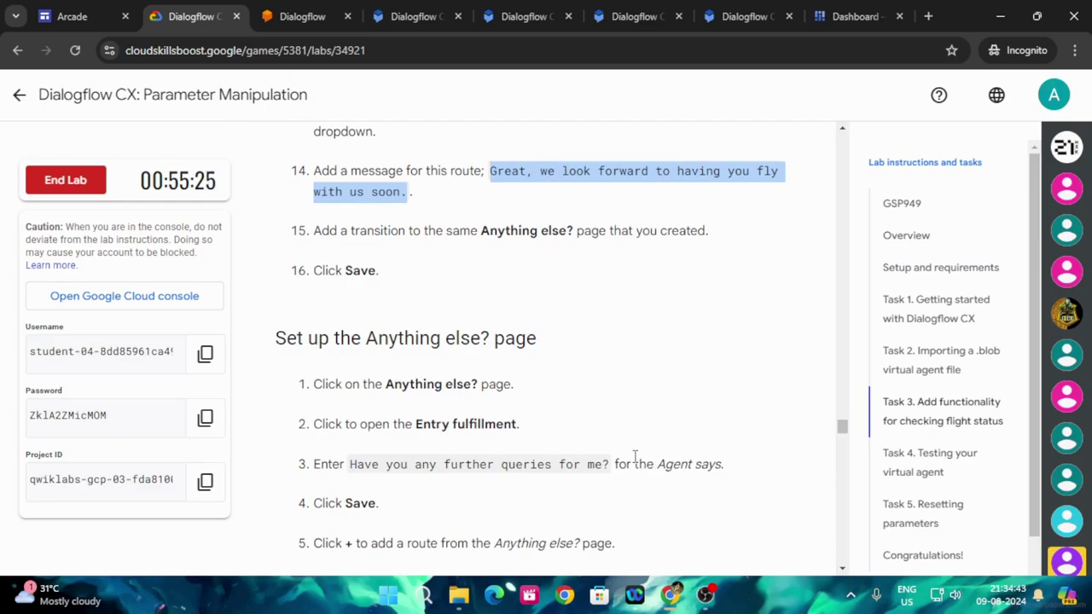
scroll(640, 443, "down", 2)
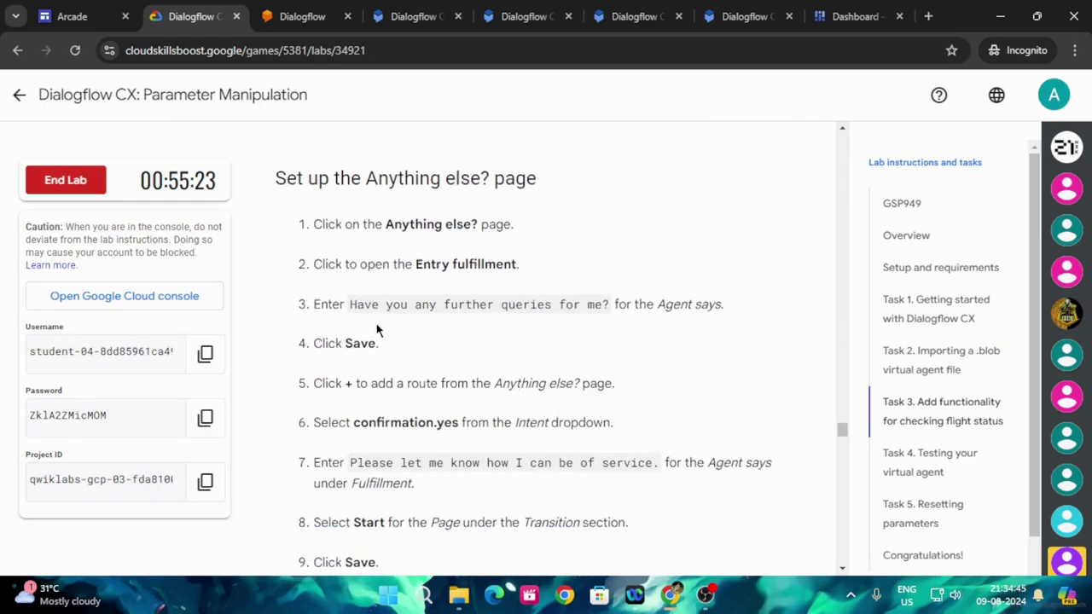
left_click_drag(347, 307, 608, 305)
key("ctrl+c")
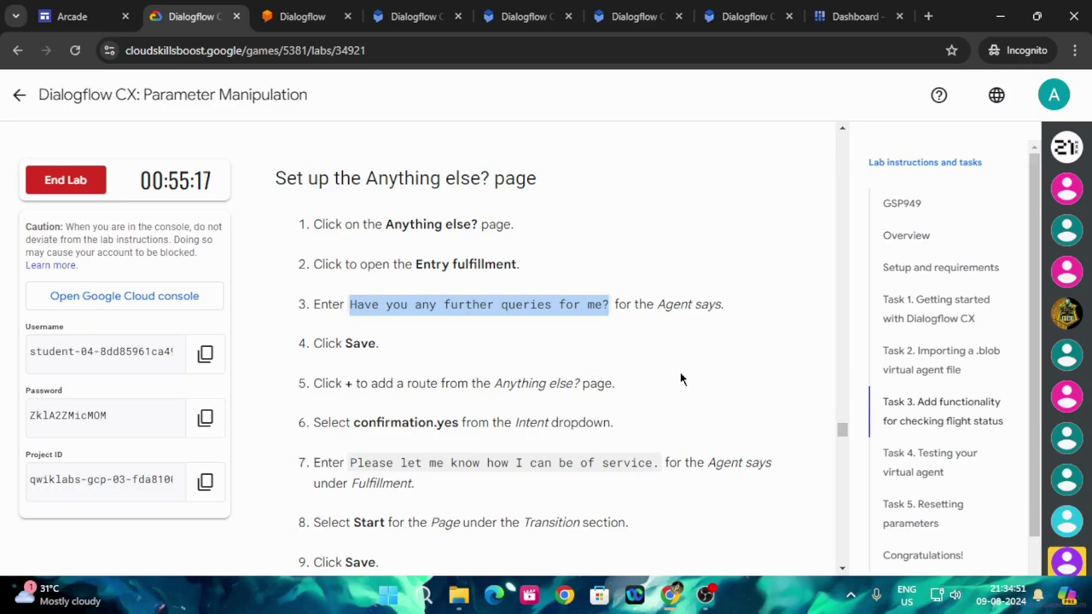
Enter "Have you any further queries for me?" as the Anything else? page's entry fulfillment under Agent says, and save it.
left_click(751, 15)
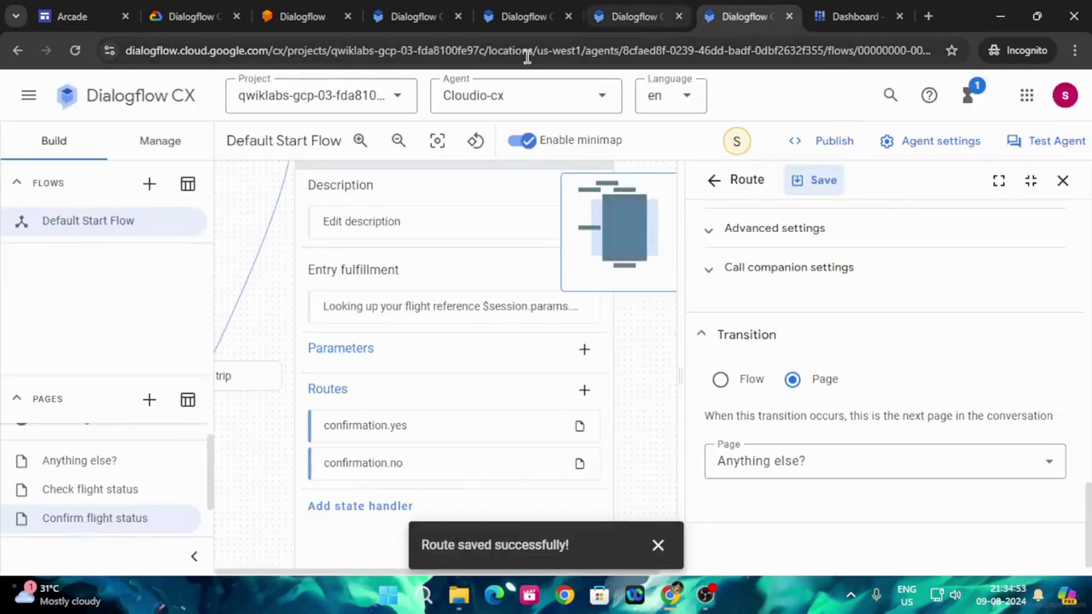
left_click(1063, 180)
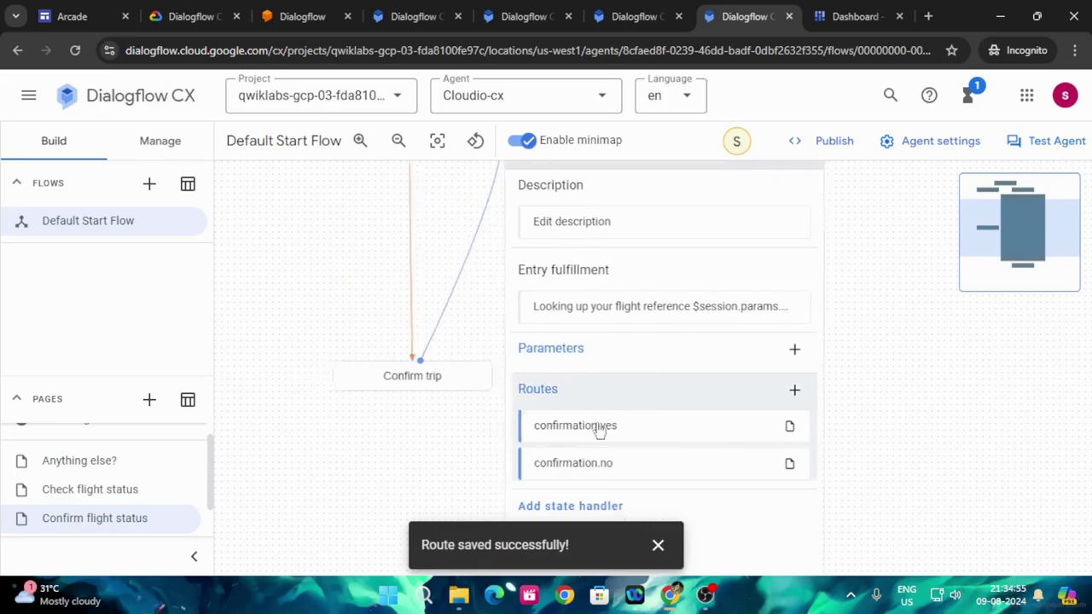
left_click(658, 548)
triple_click(153, 466)
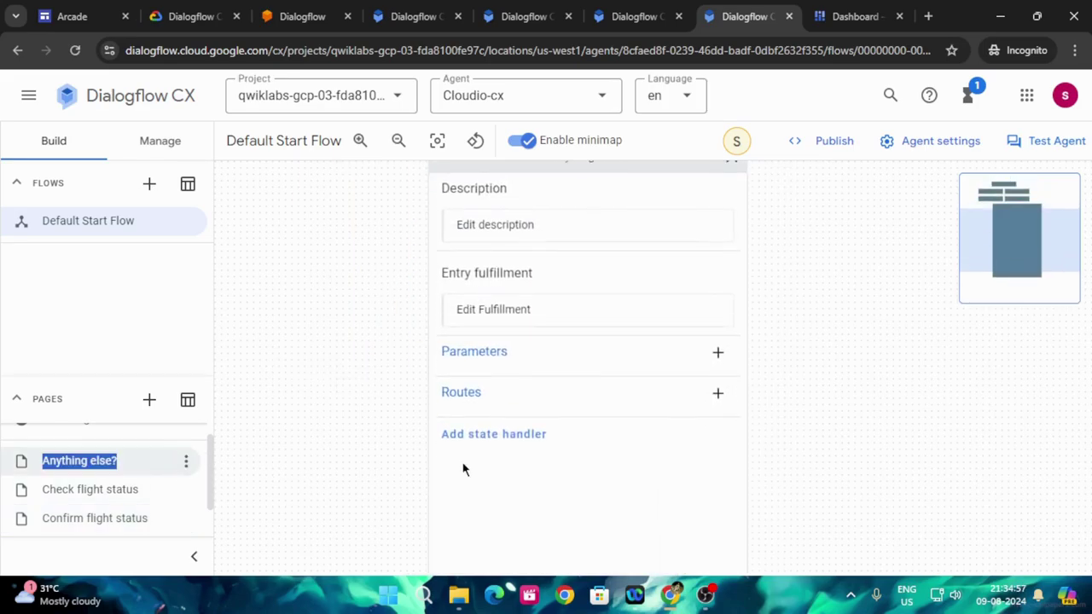
left_click(556, 319)
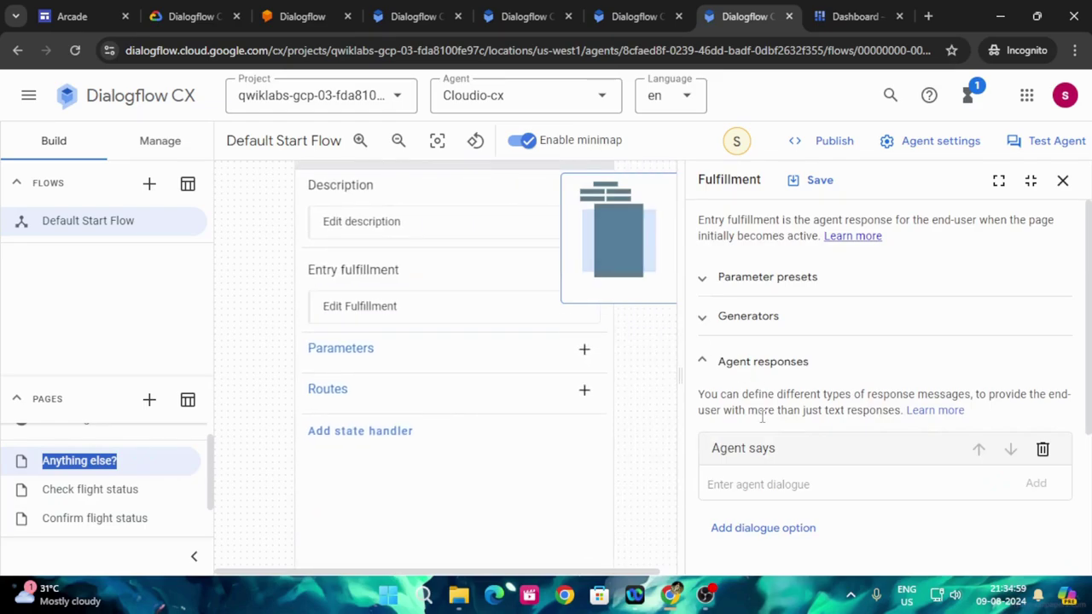
left_click(789, 487)
key("ctrl+v")
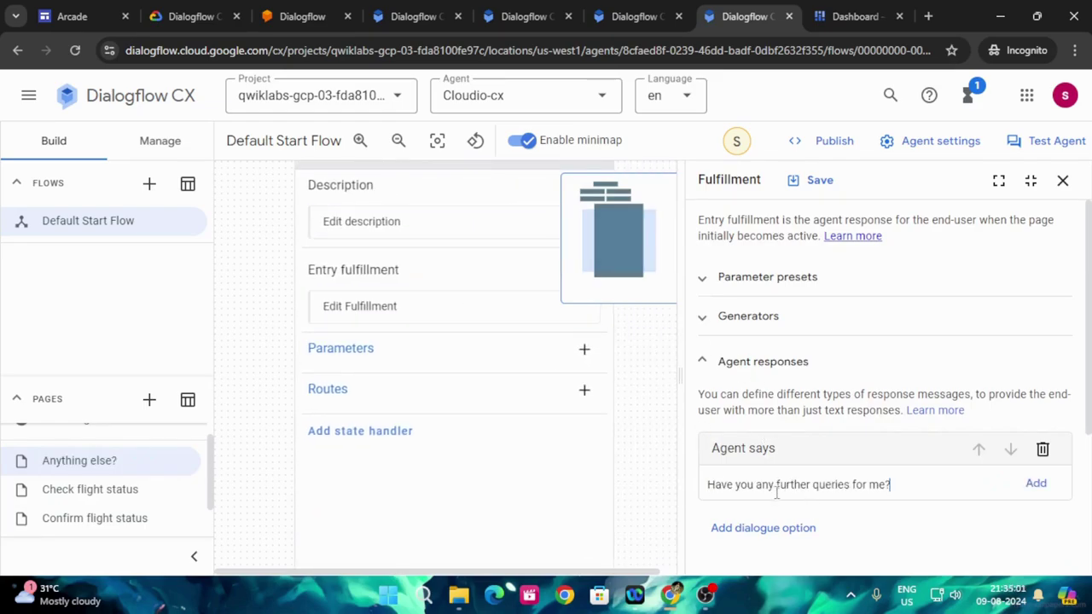
left_click(201, 16)
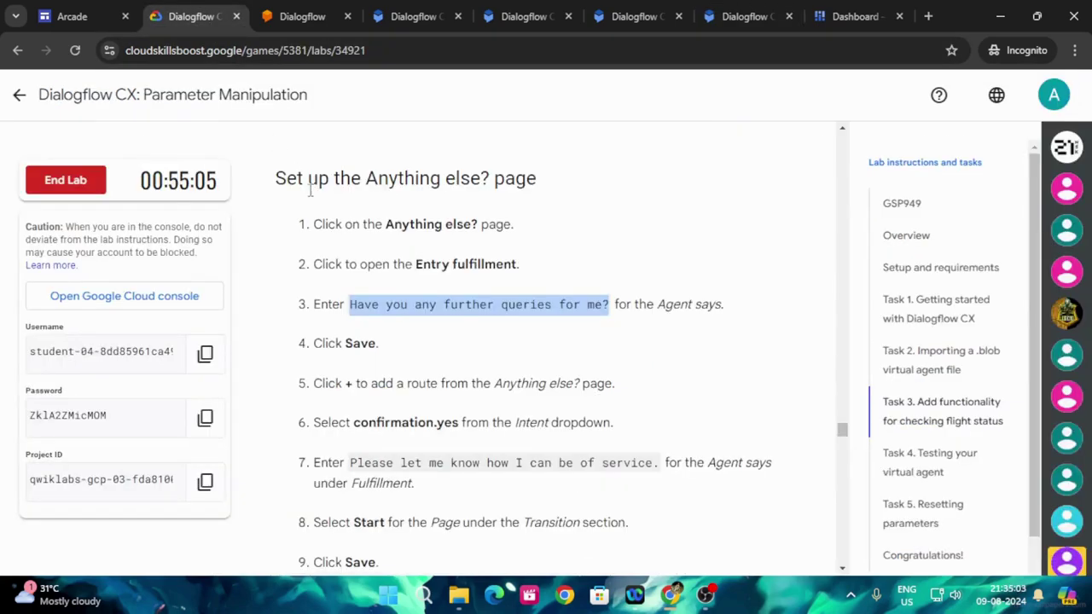
scroll(497, 377, "down", 1)
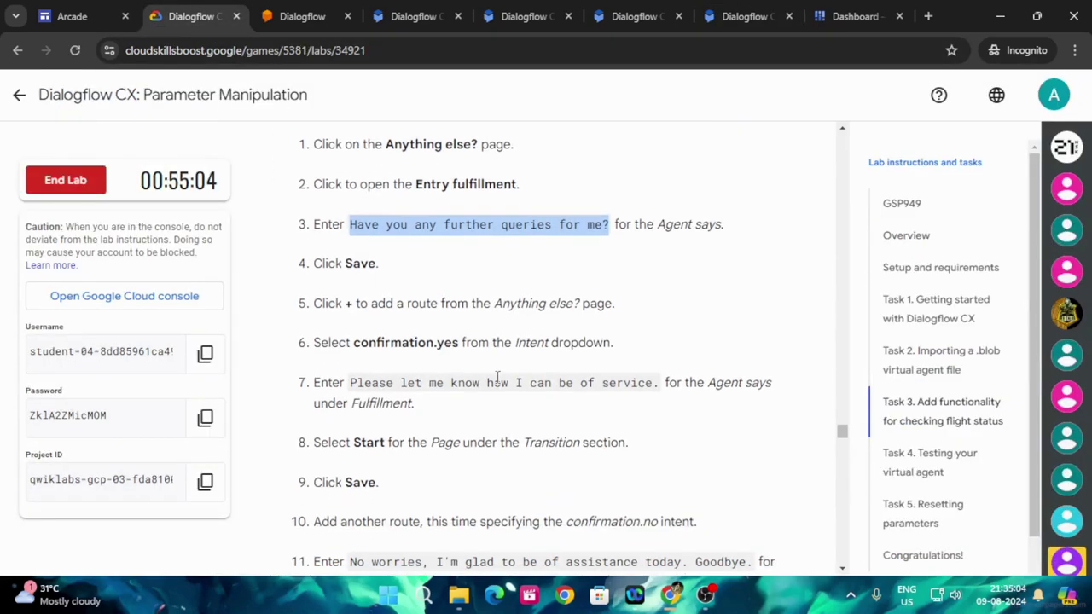
left_click(756, 10)
left_click(817, 179)
Copy the confirmation.yes response "Please let me know how I can be of service." from the lab instructions.
left_click(190, 17)
scroll(497, 342, "down", 2)
scroll(497, 344, "up", 1)
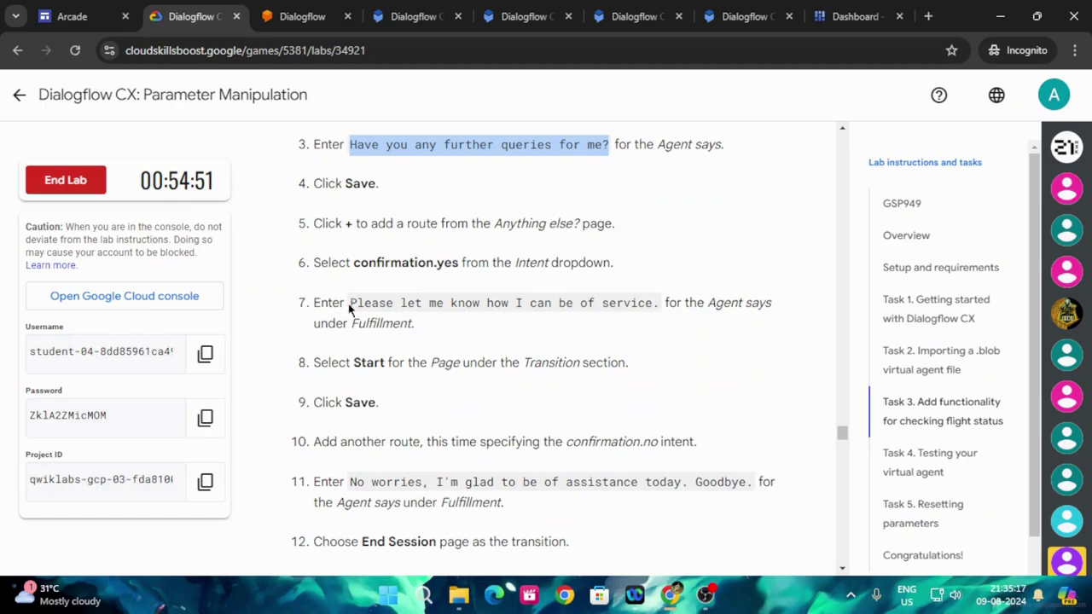
left_click_drag(351, 304, 660, 305)
key("ctrl+c")
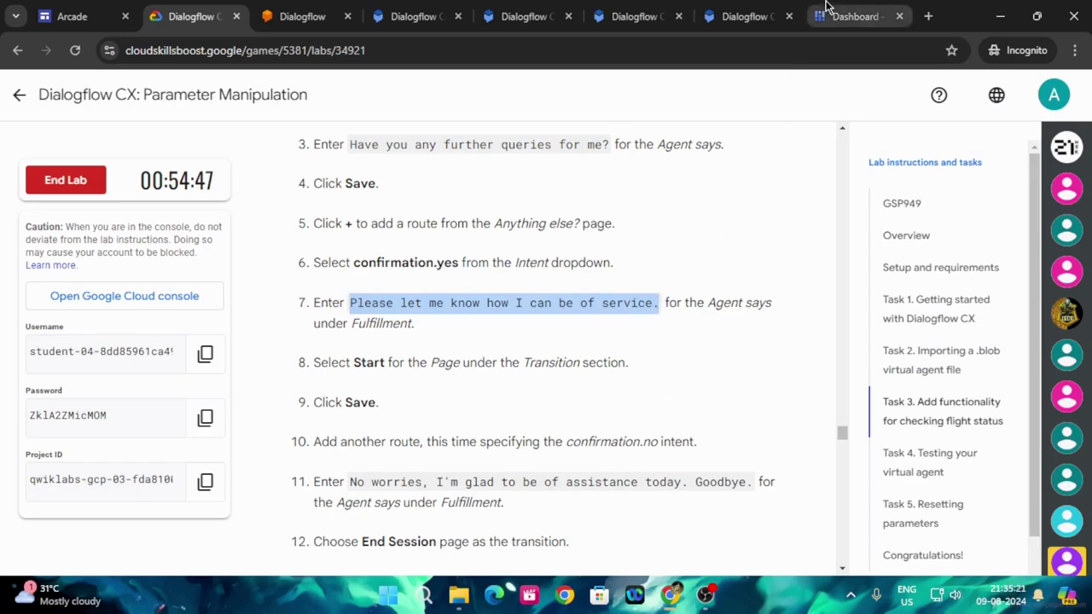
Add a route to the Anything else? page in Dialogflow CX and set its intent to confirmation.yes.
left_click(742, 16)
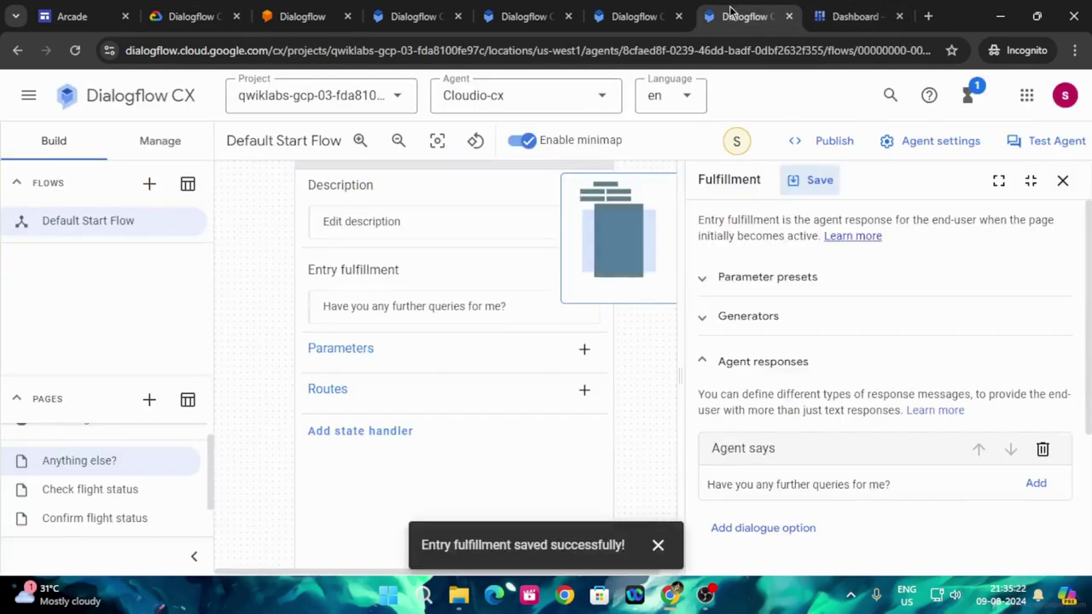
left_click(584, 390)
scroll(795, 401, "down", 2)
left_click(795, 373)
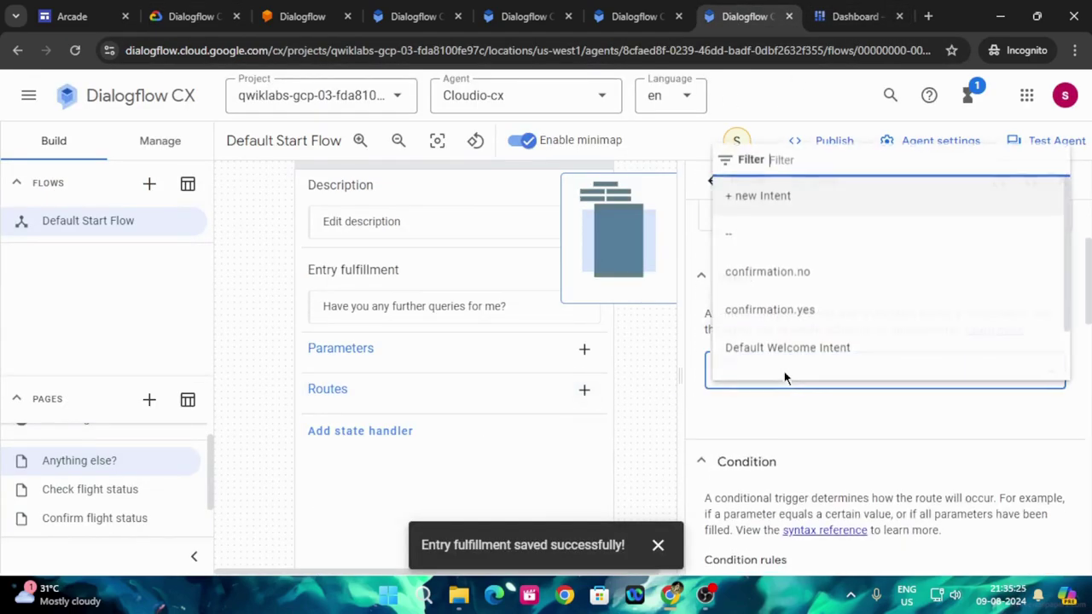
left_click(777, 314)
Enter "Please let me know how I can be of service." as the confirmation.yes route's Agent says response.
scroll(812, 461, "down", 3)
scroll(815, 463, "down", 5)
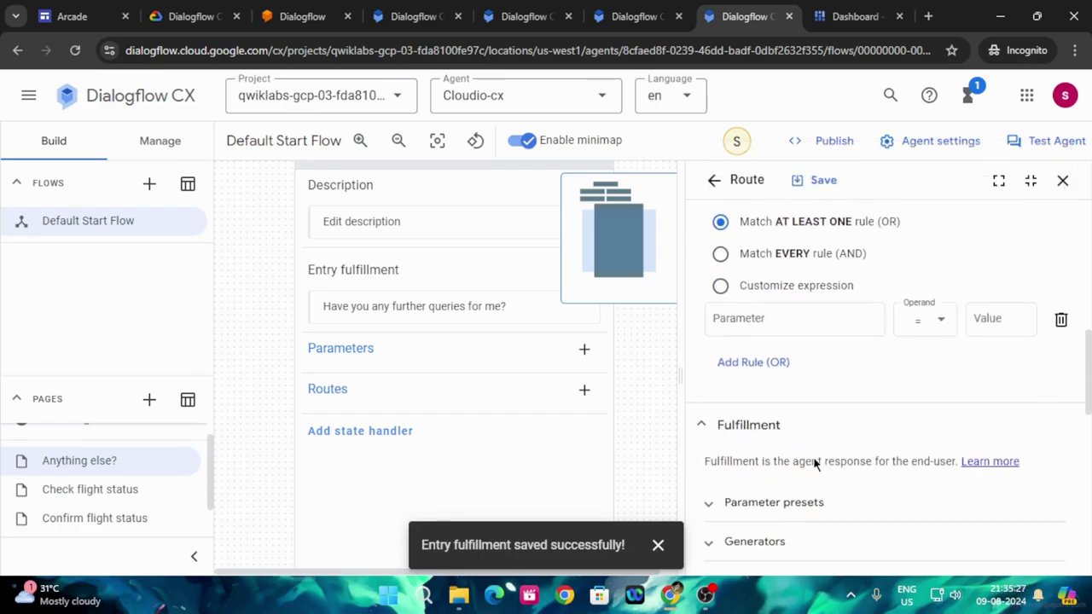
left_click(788, 474)
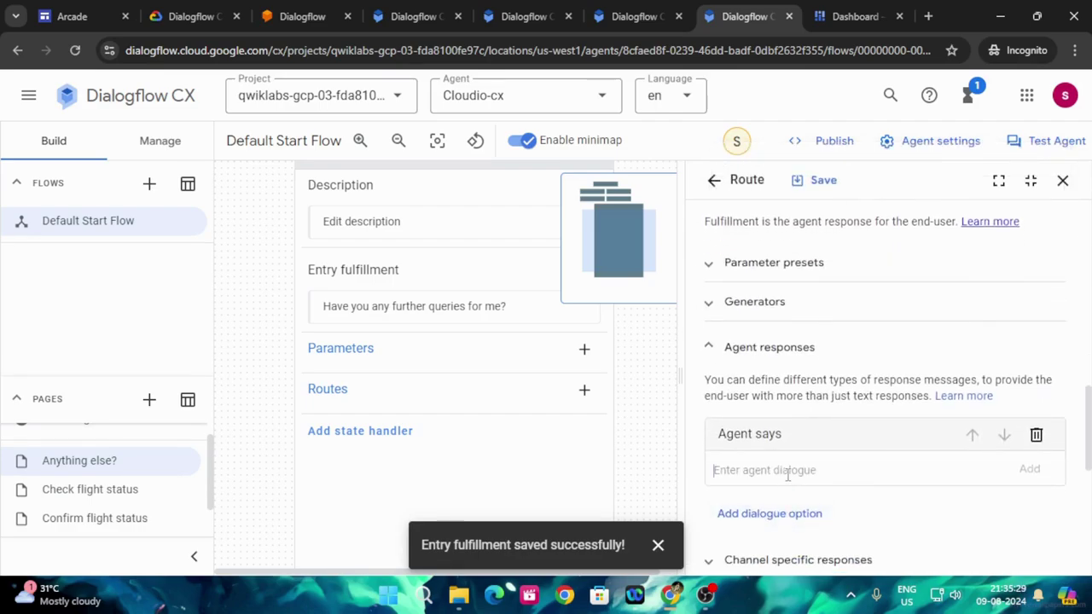
key("ctrl+v")
Set the confirmation.yes route's transition to the Start Page, as the lab instructions specify, and save the route.
left_click(195, 11)
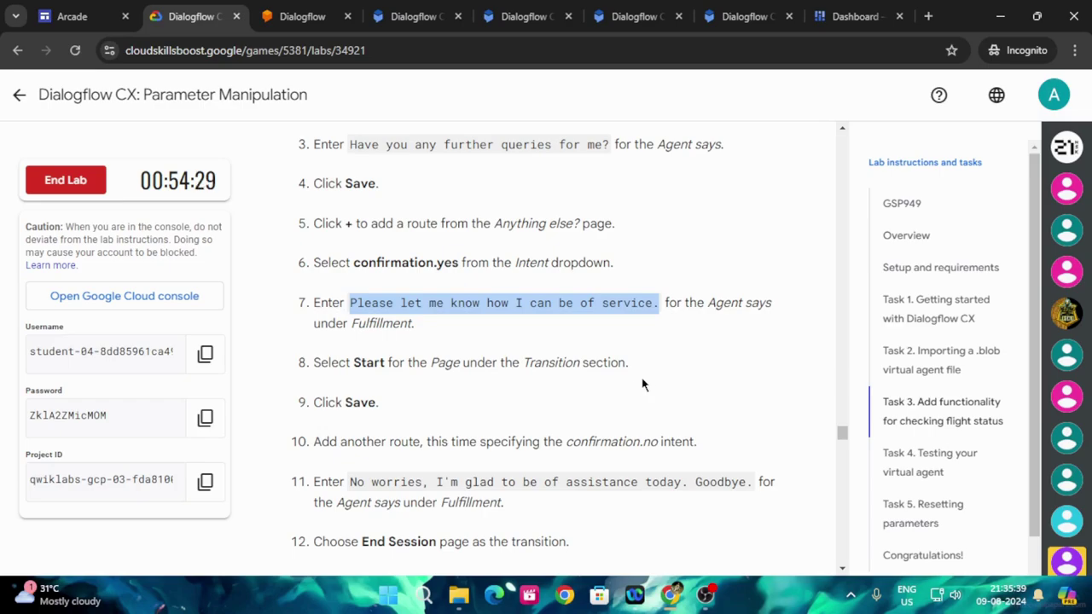
left_click(750, 16)
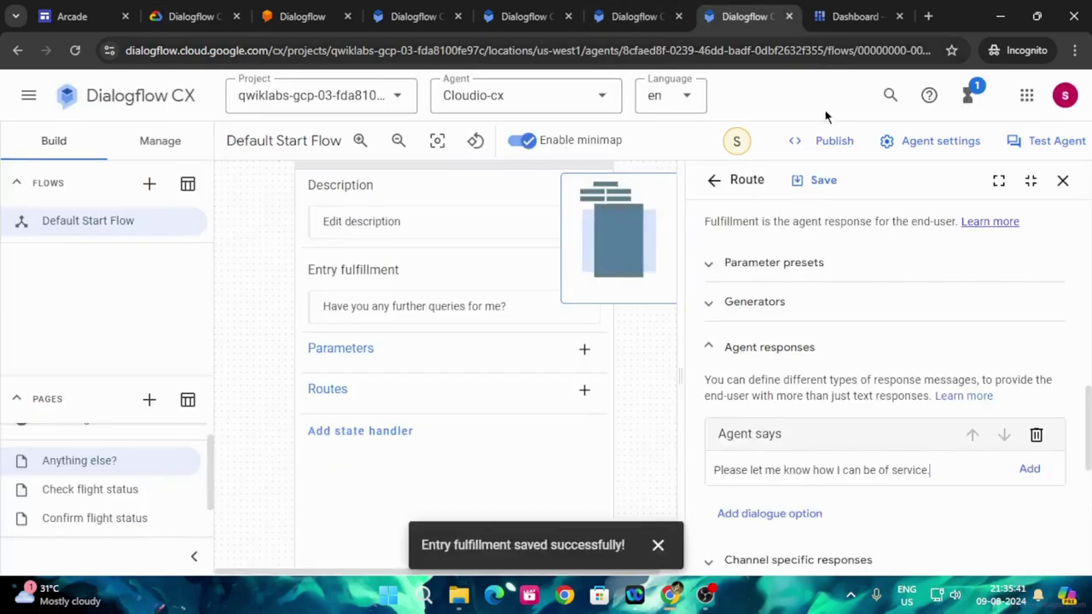
scroll(981, 406, "down", 5)
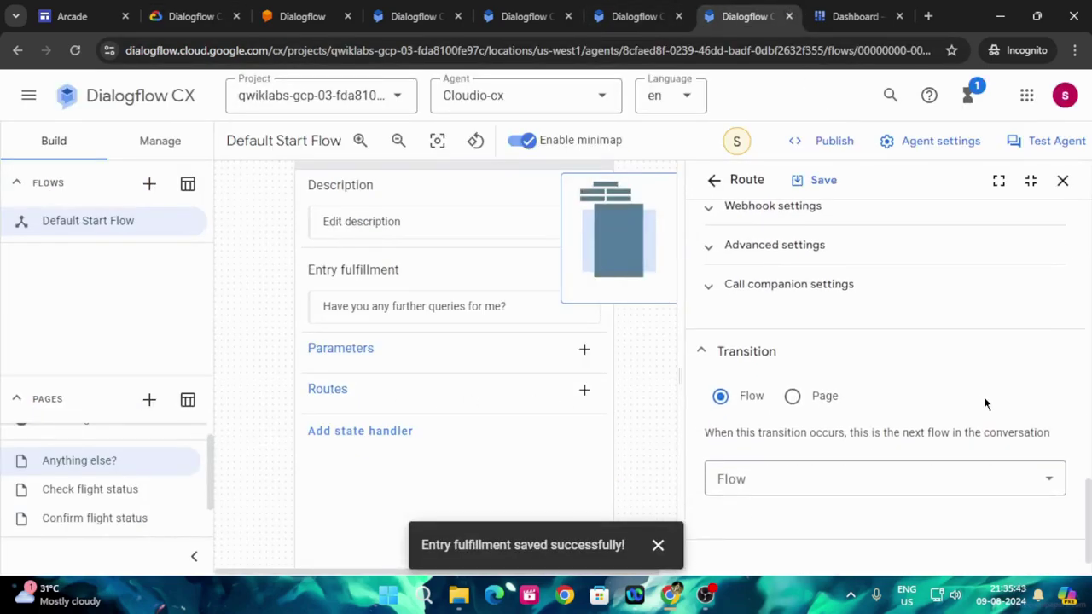
left_click(803, 472)
left_click(804, 474)
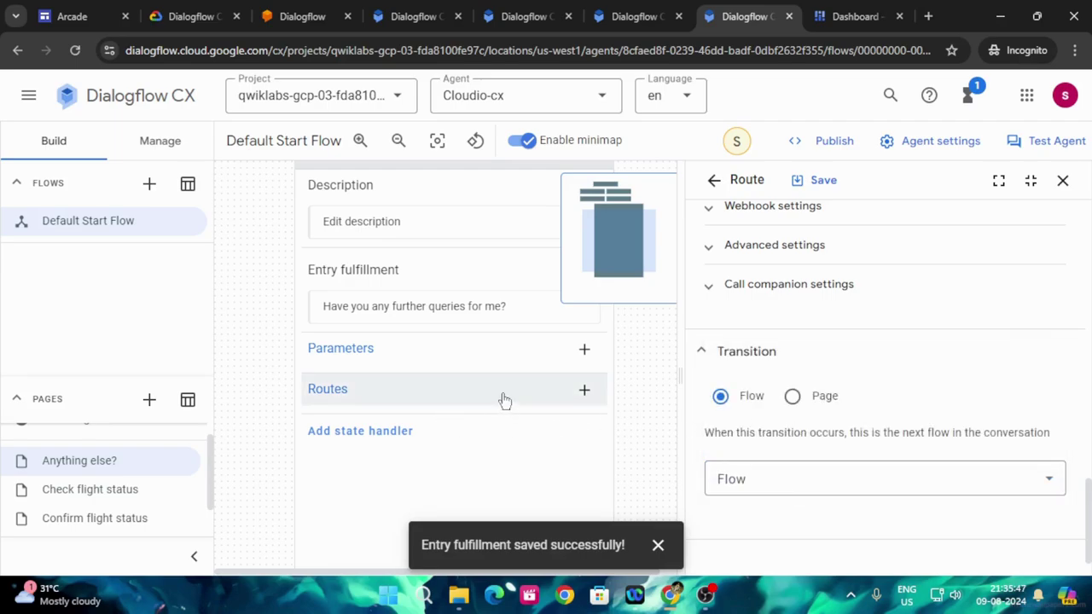
scroll(834, 452, "up", 3)
scroll(832, 454, "down", 3)
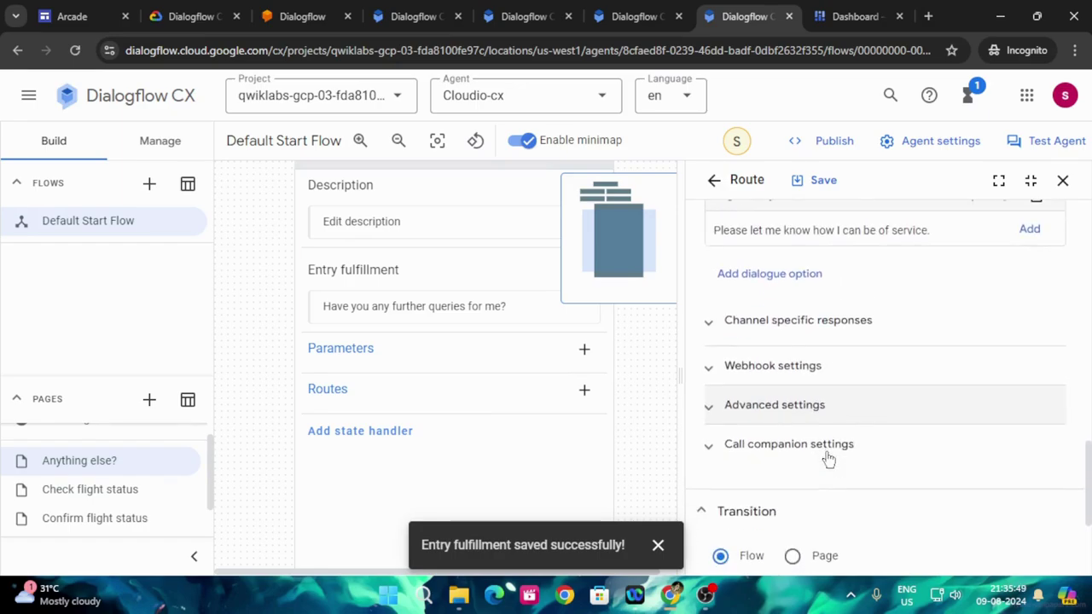
left_click(827, 460)
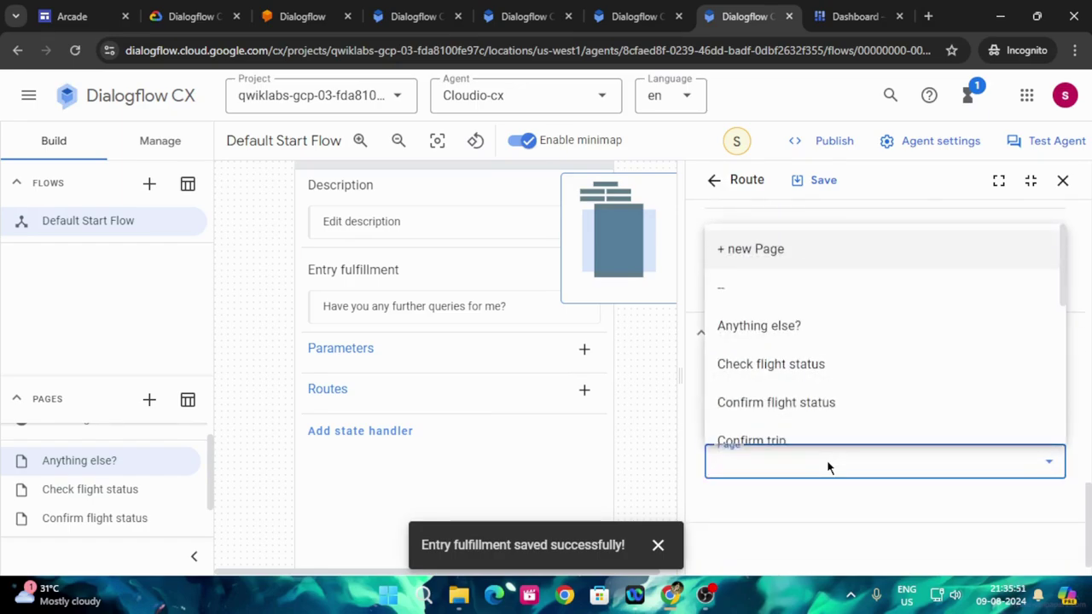
scroll(819, 320, "down", 3)
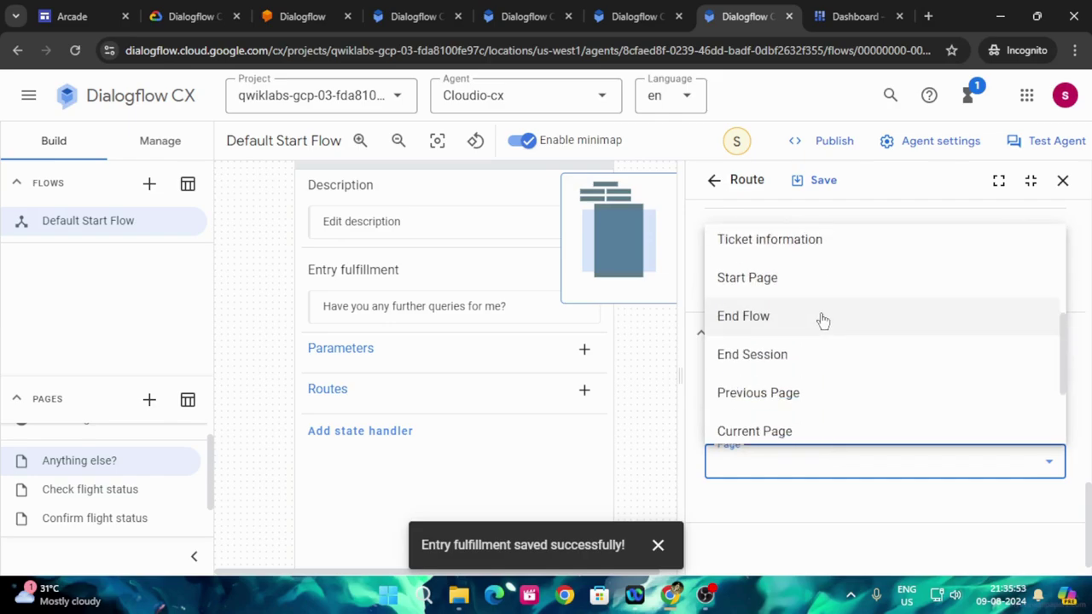
left_click(797, 286)
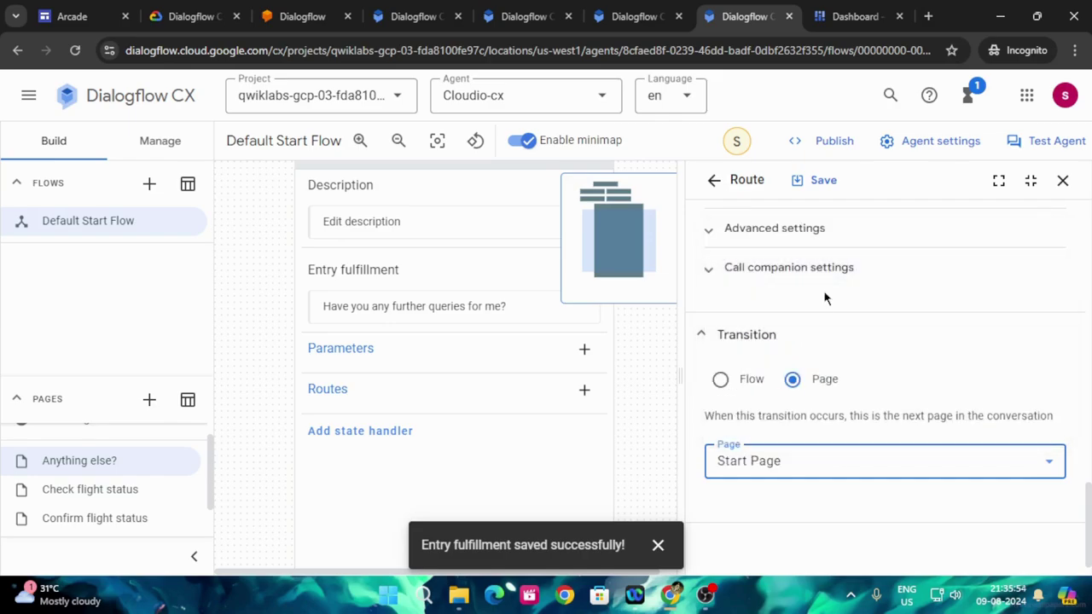
left_click(192, 16)
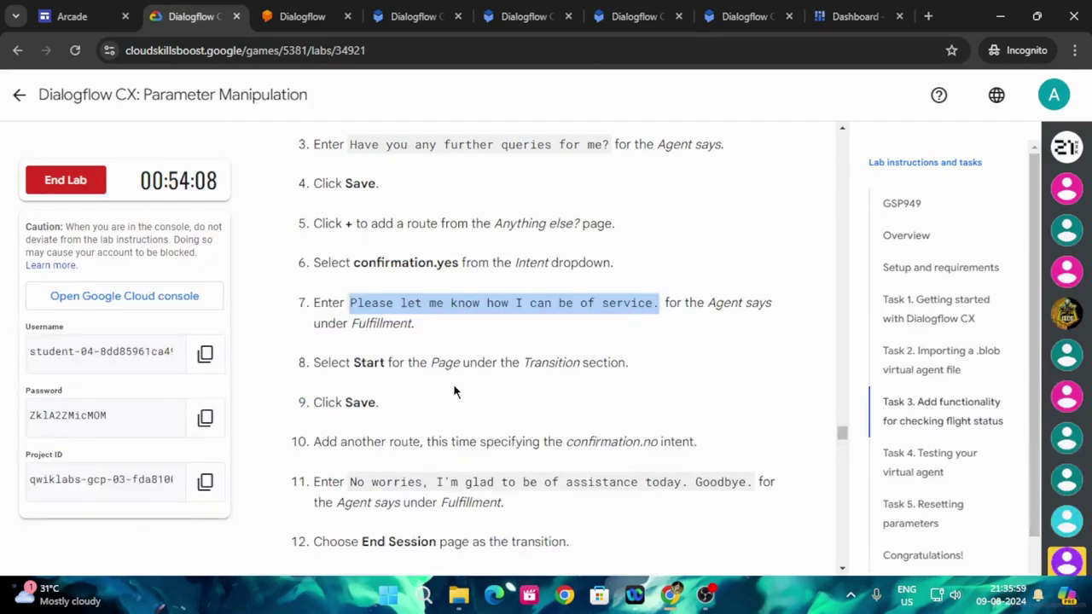
scroll(437, 388, "down", 2)
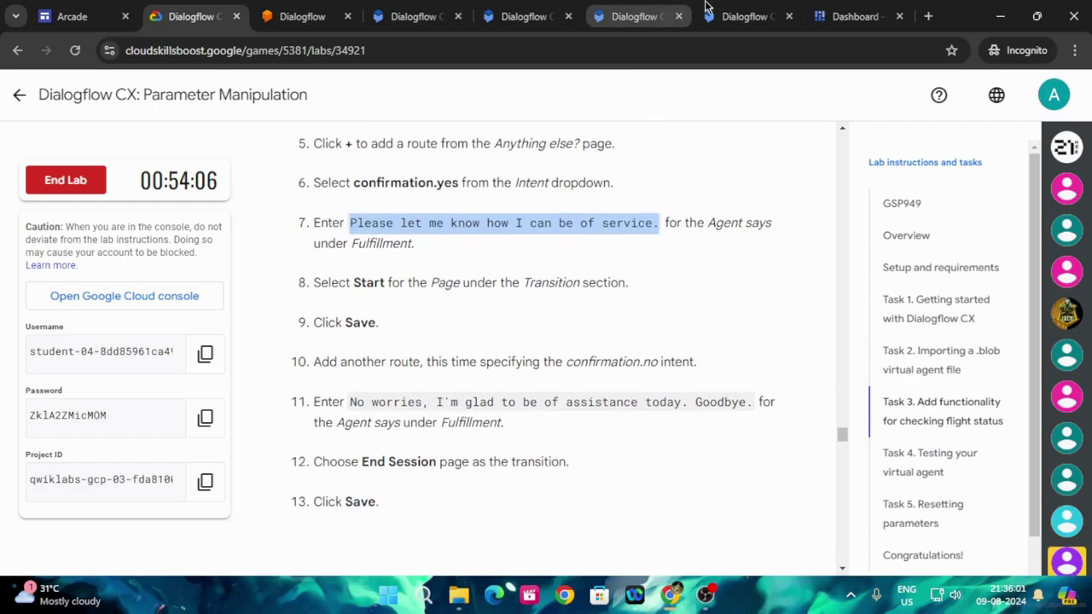
left_click(725, 16)
left_click(821, 180)
Copy the confirmation.no response "No worries, I'm glad to be of assistance today. Goodbye." from the lab instructions and return to Dialogflow CX.
left_click(192, 16)
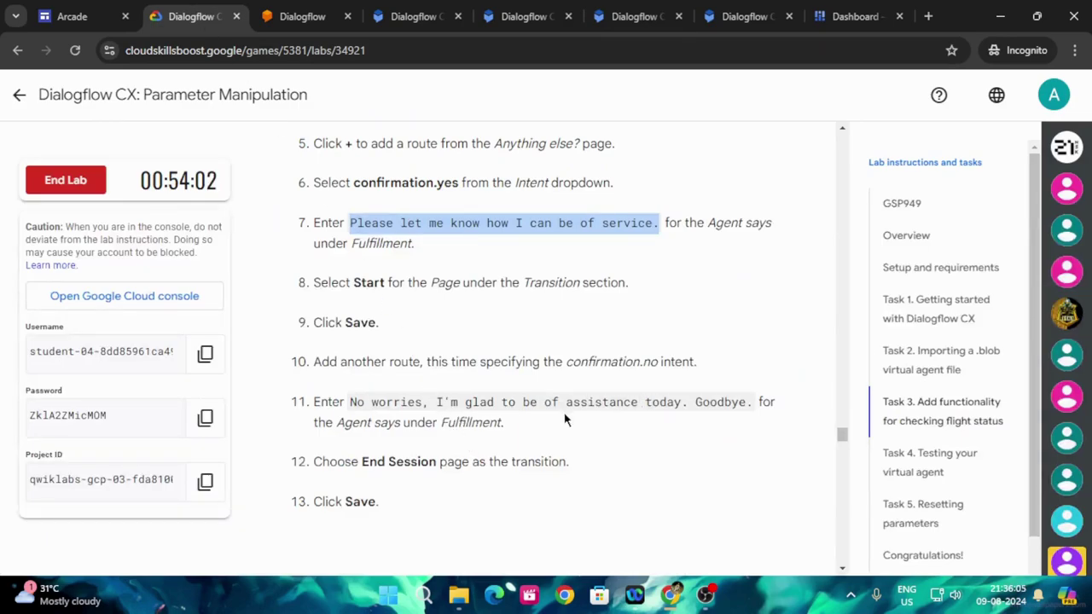
left_click_drag(349, 402, 749, 401)
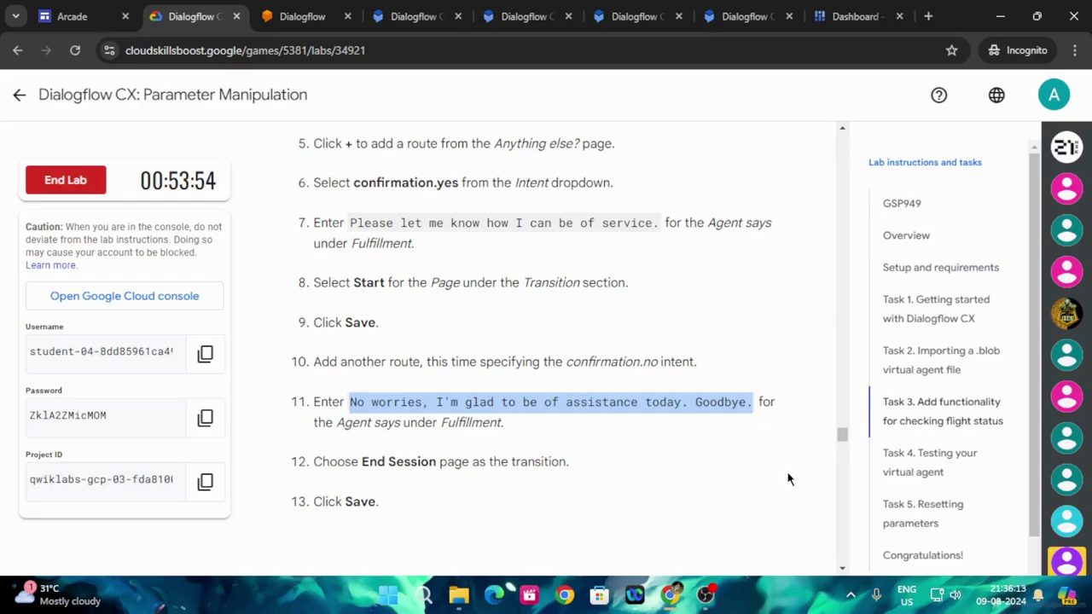
left_click(764, 15)
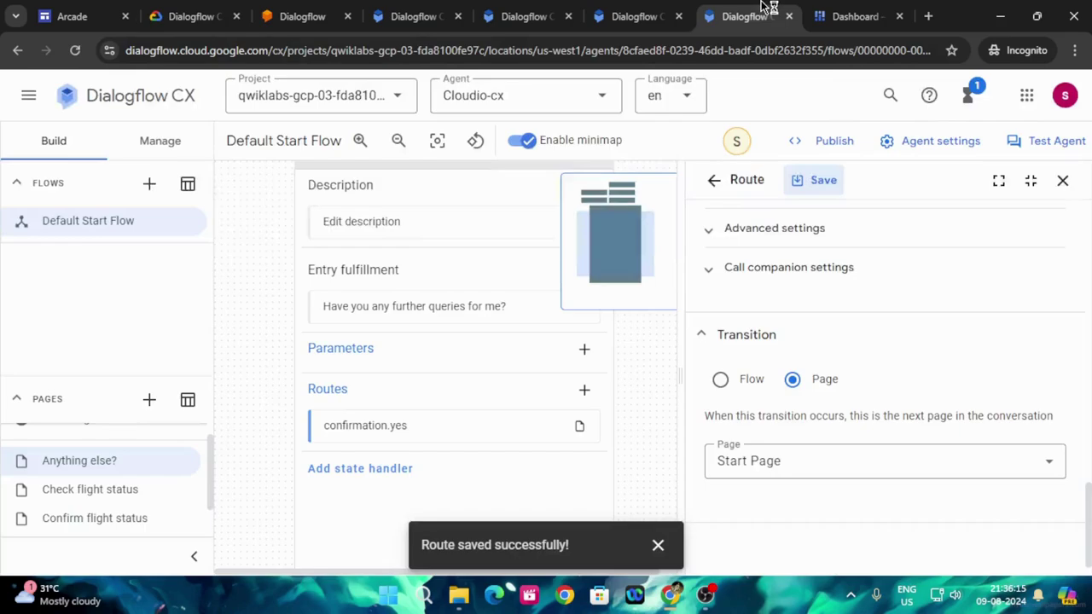
Close the saved route and add another route to the Anything else? page with the confirmation.no intent.
left_click(1062, 180)
left_click(666, 405)
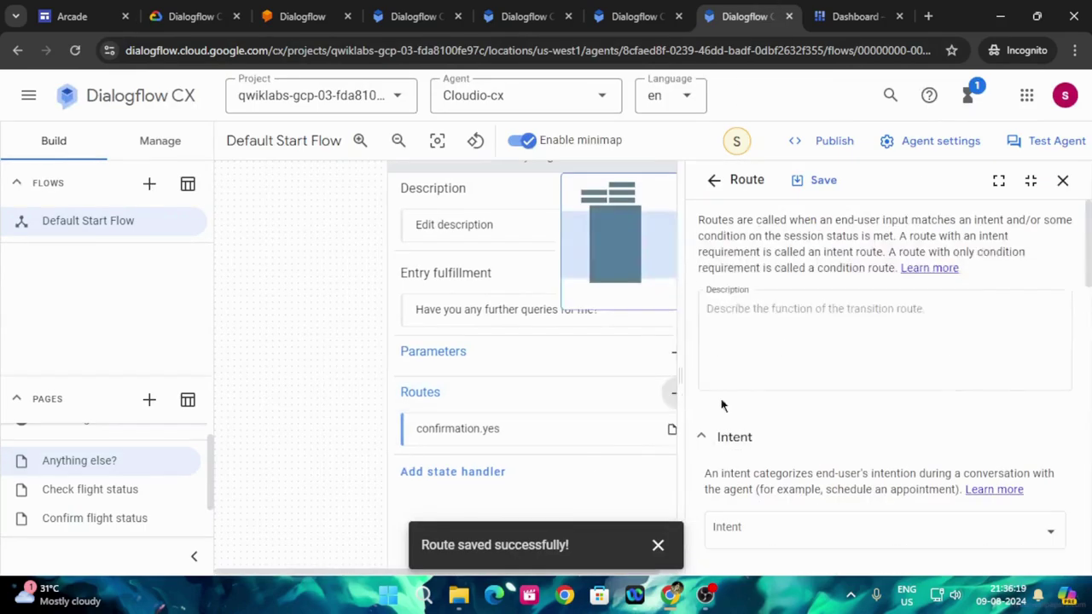
scroll(814, 378, "down", 3)
left_click(800, 298)
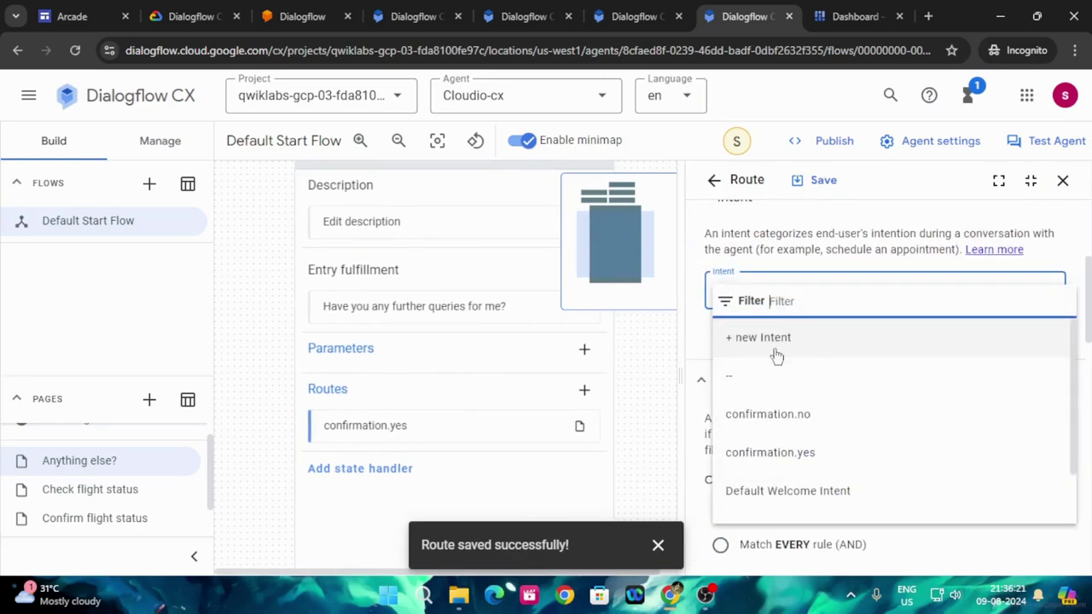
left_click(836, 427)
Enter "No worries, I'm glad to be of assistance today. Goodbye." as the confirmation.no route's Agent says response.
scroll(895, 424, "down", 4)
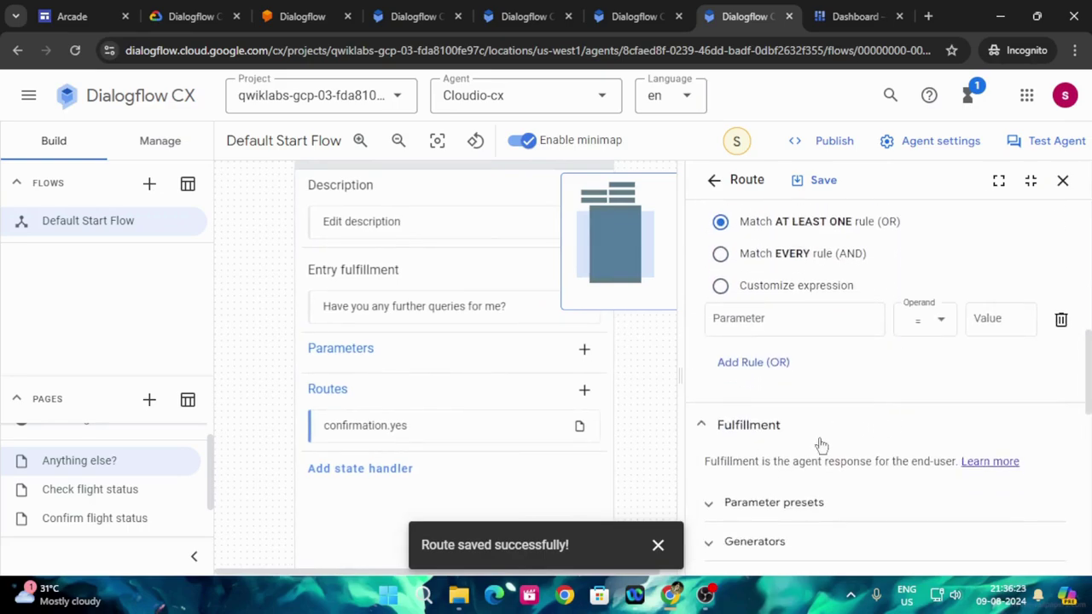
scroll(821, 444, "down", 4)
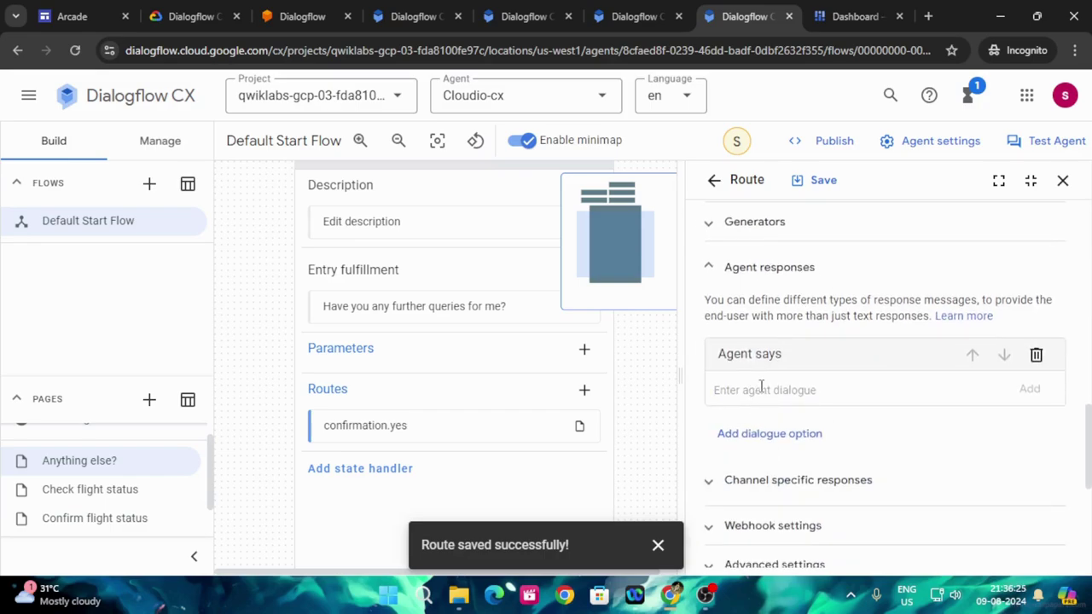
left_click(762, 387)
type("No worries, I'm glad to be of assistance today. Goodbye!")
Set the confirmation.no route's transition to the End Session page and save the route.
scroll(900, 426, "down", 5)
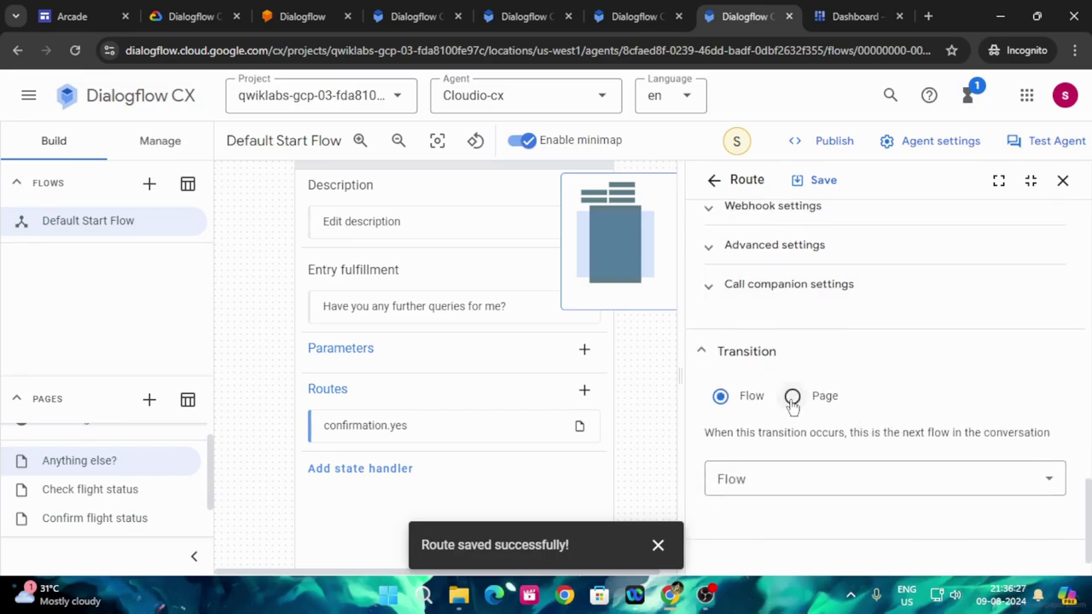
left_click(791, 398)
left_click(811, 478)
scroll(882, 363, "down", 3)
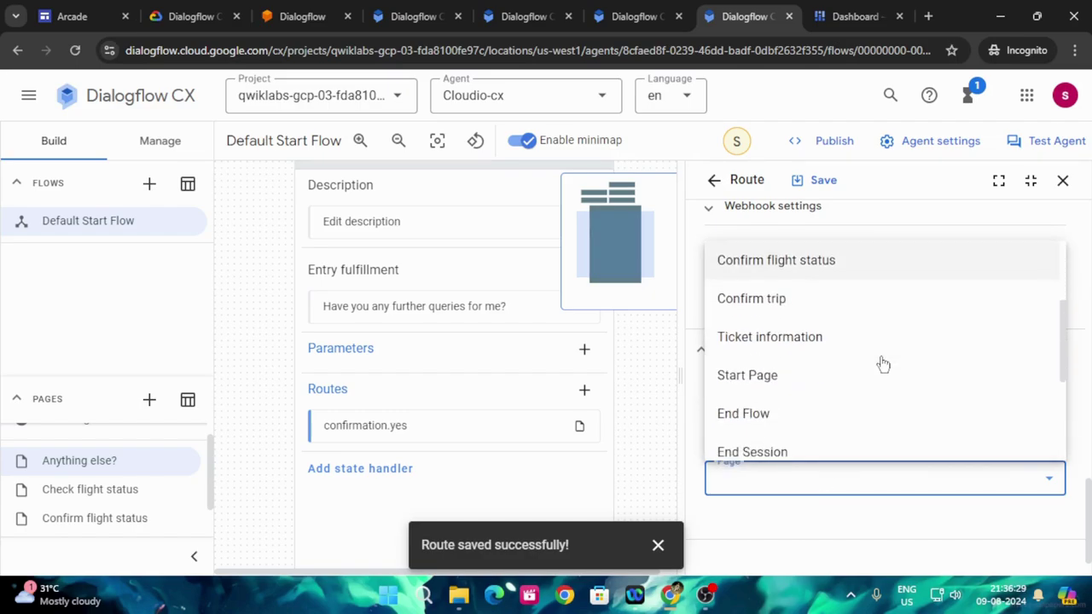
scroll(882, 361, "down", 2)
left_click(202, 8)
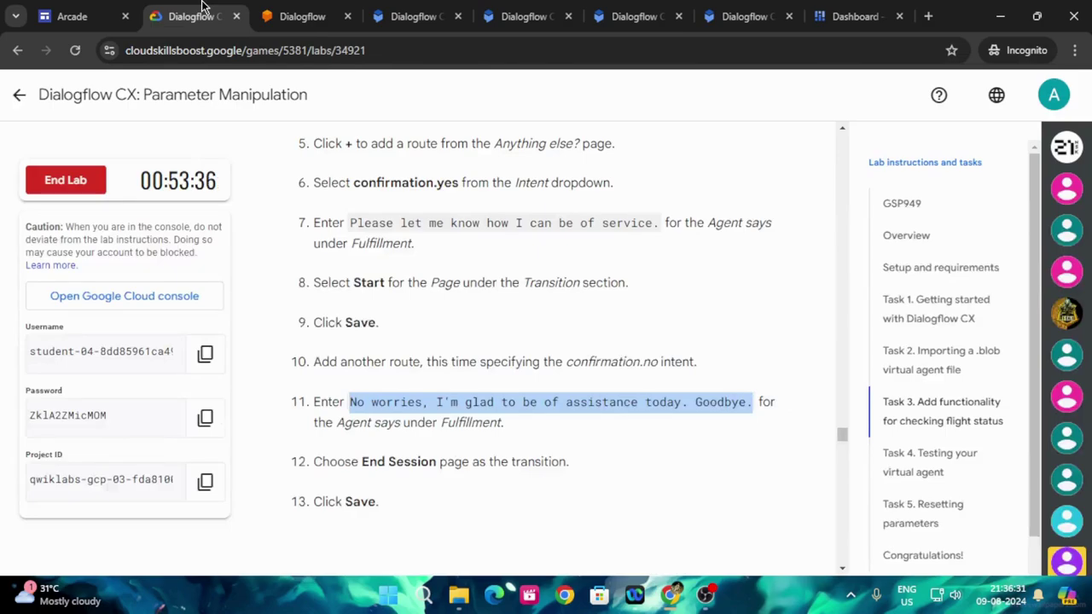
left_click(742, 16)
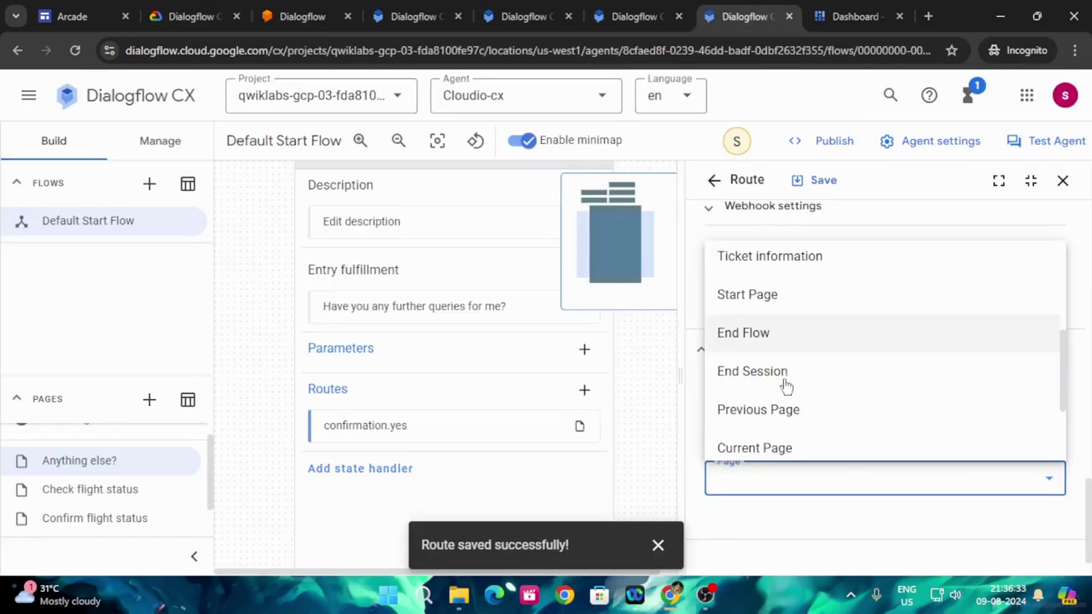
left_click(781, 376)
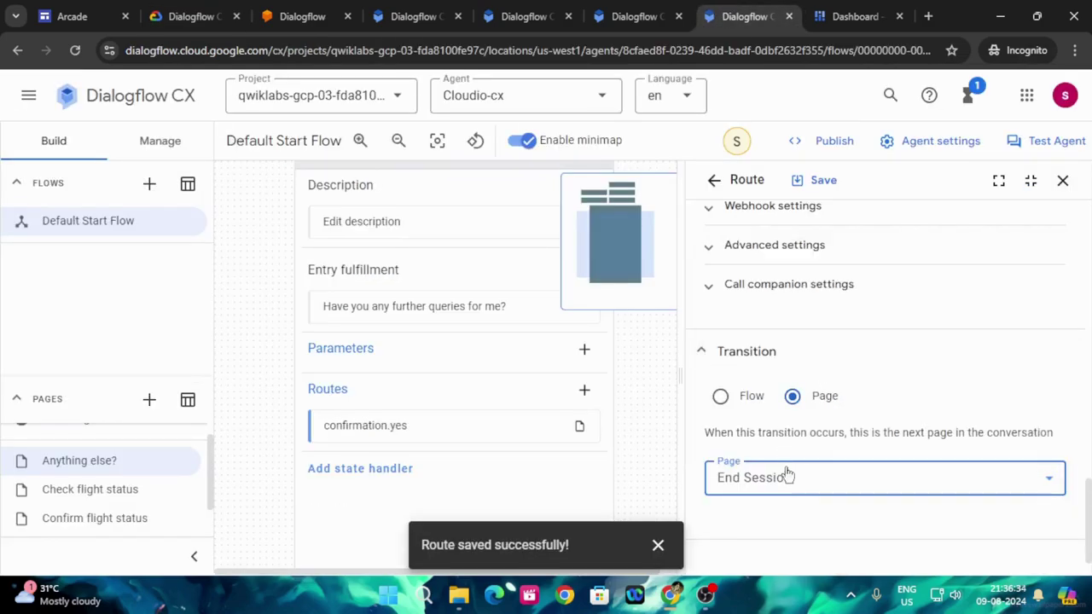
left_click(821, 180)
Read the start of Task 4 in the lab instructions and open the Test Agent simulator in Dialogflow CX.
left_click(171, 10)
scroll(452, 458, "down", 5)
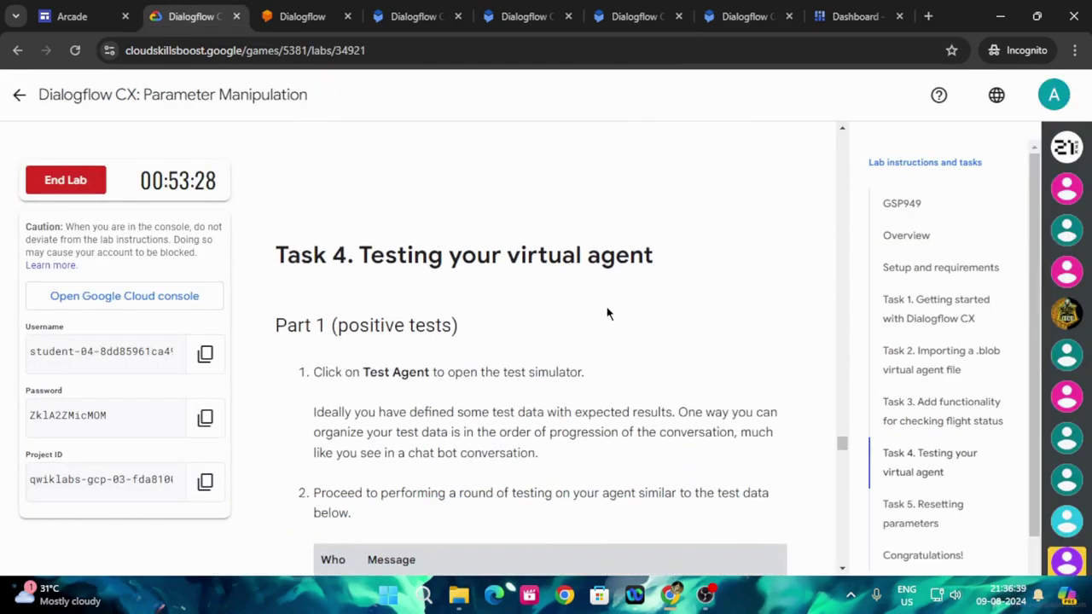
scroll(608, 314, "down", 2)
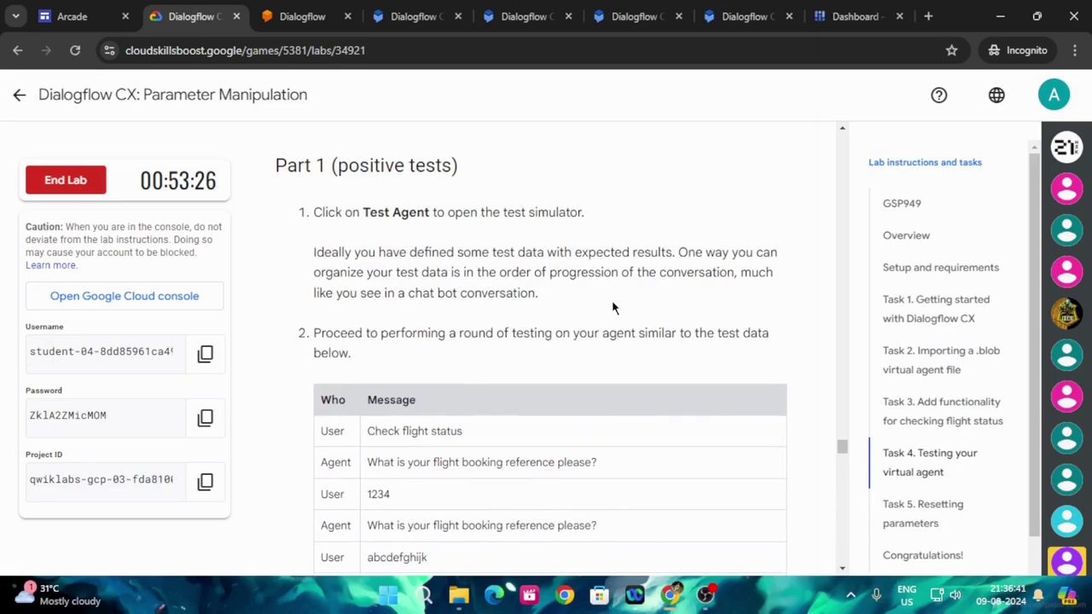
left_click(750, 16)
left_click(1061, 143)
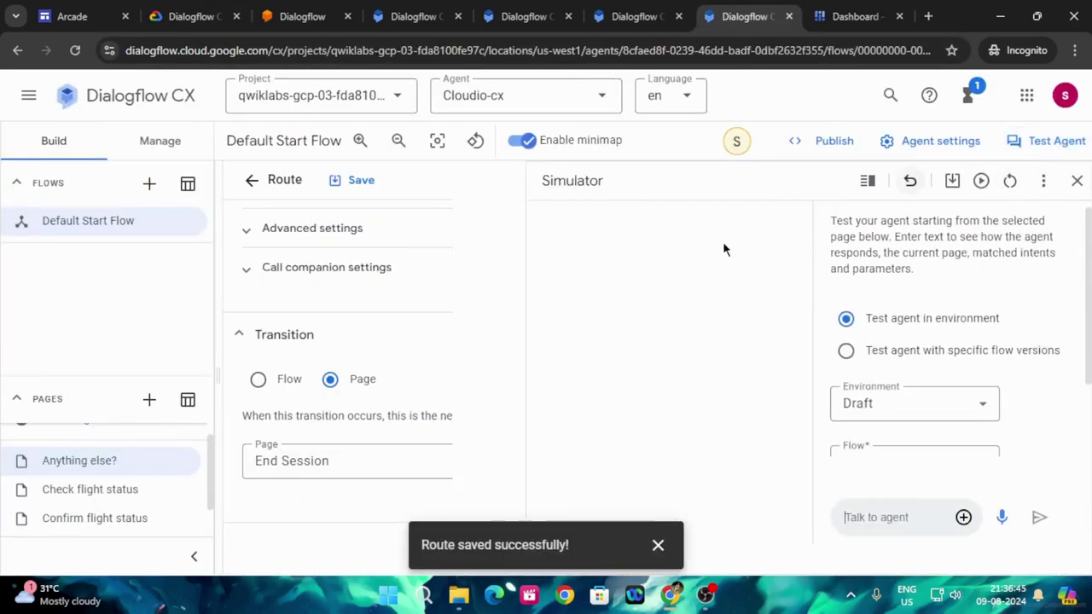
Review the positive and negative test conversations in Task 4 of the lab instructions.
left_click(143, 10)
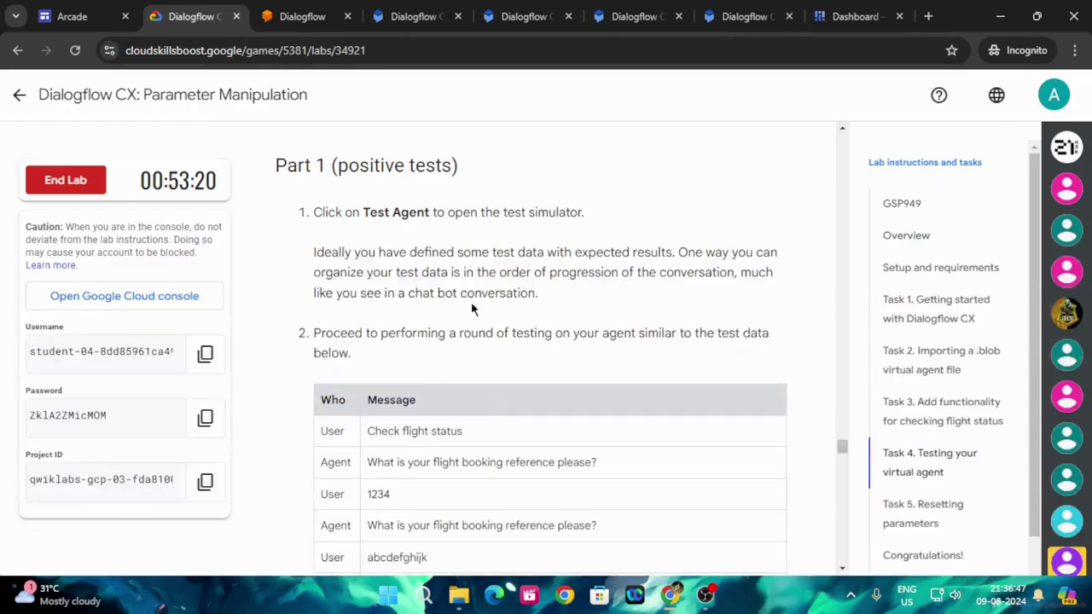
scroll(452, 325, "down", 2)
scroll(431, 338, "down", 1)
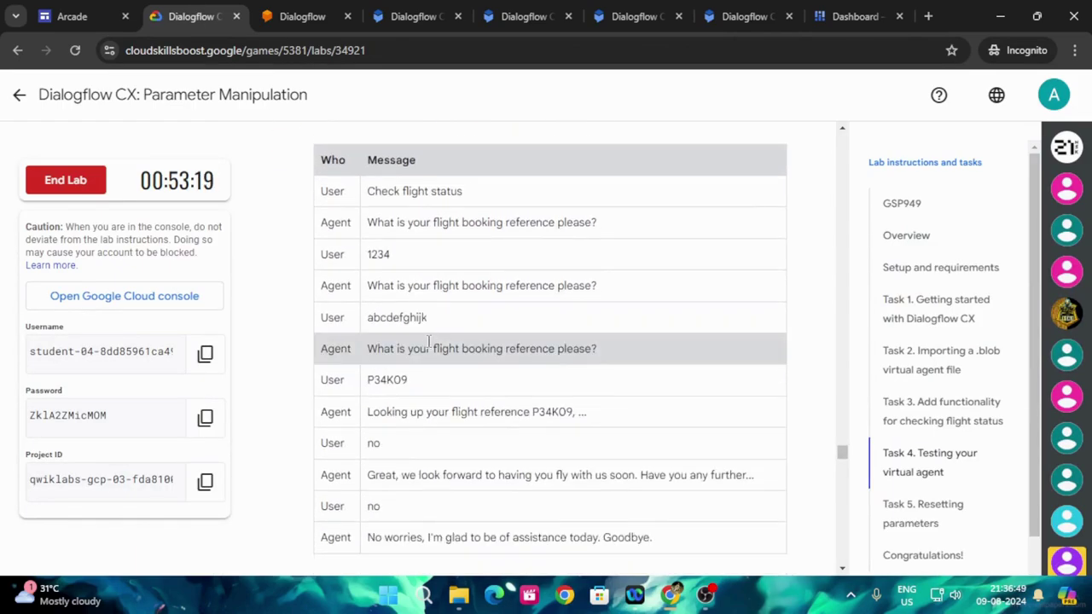
scroll(428, 343, "down", 6)
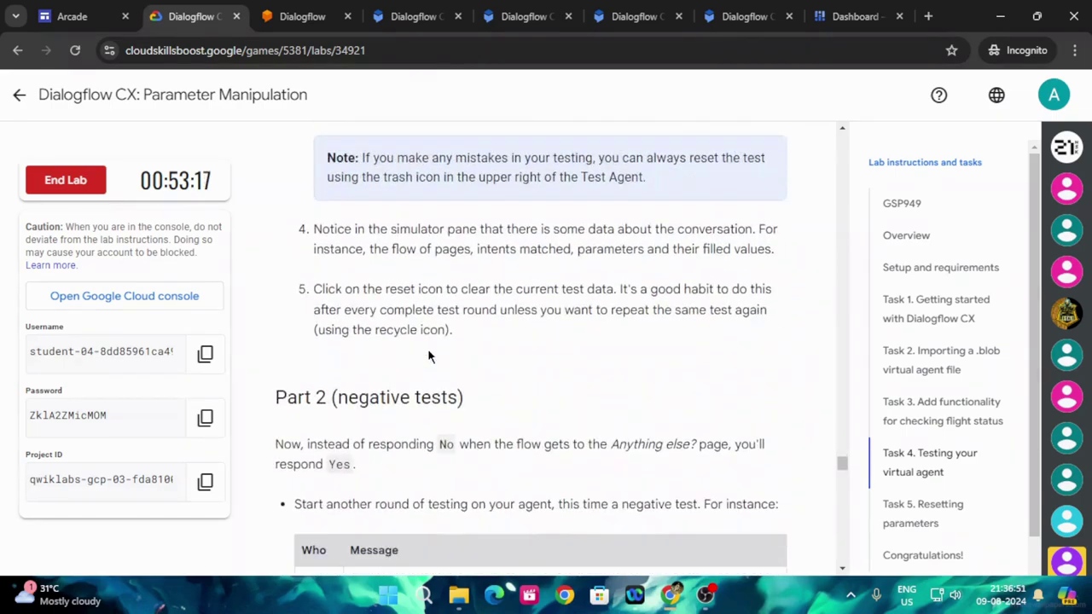
scroll(427, 349, "down", 2)
scroll(427, 348, "up", 6)
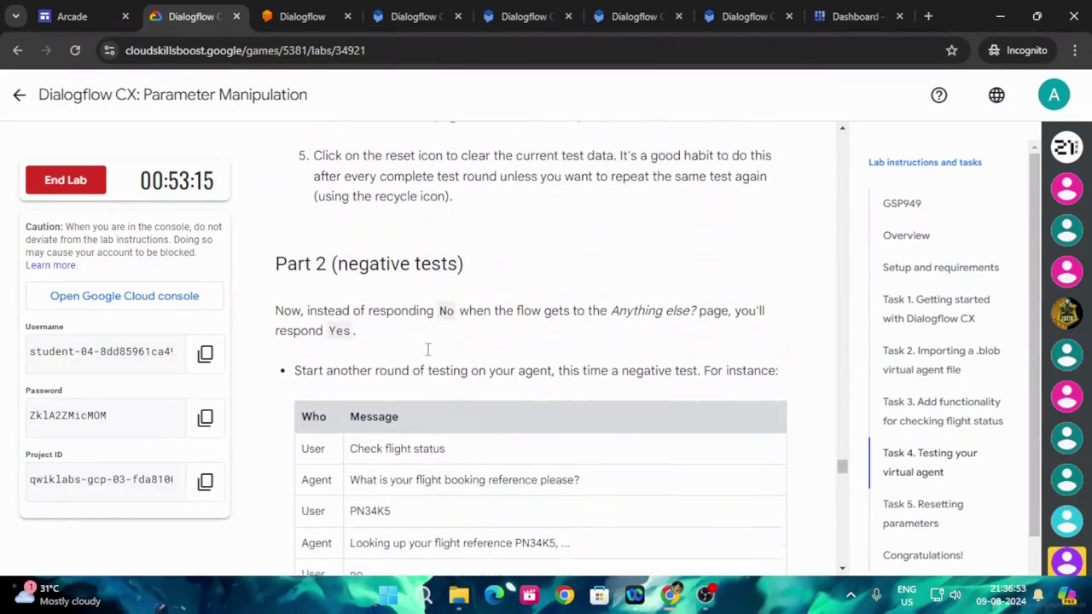
Try to check progress on the "Testing your virtual agent" objective at the end of Task 4.
scroll(415, 407, "down", 12)
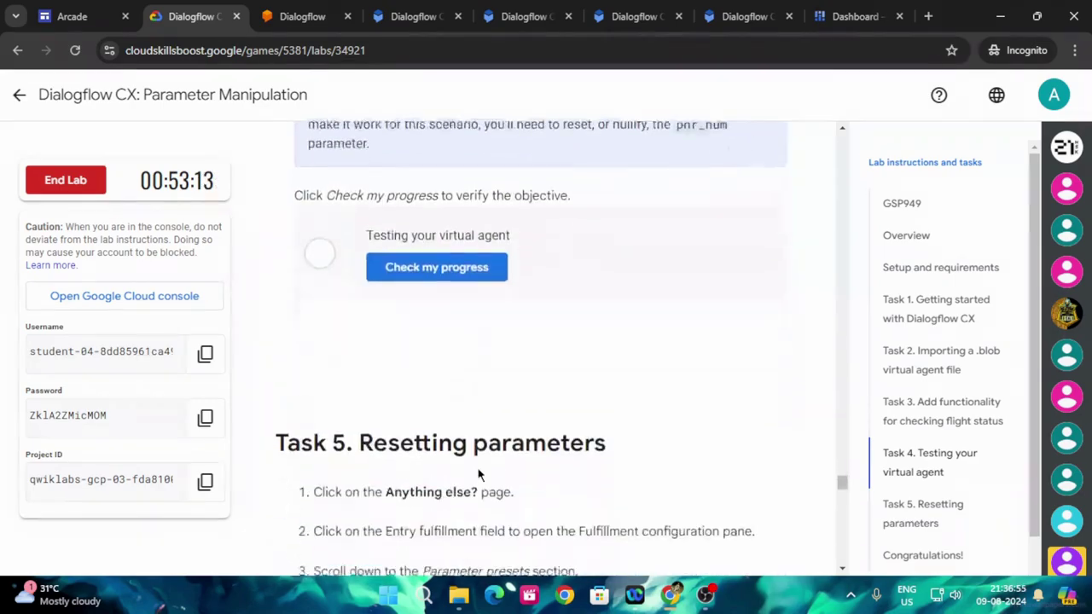
scroll(477, 452, "up", 1)
left_click(451, 364)
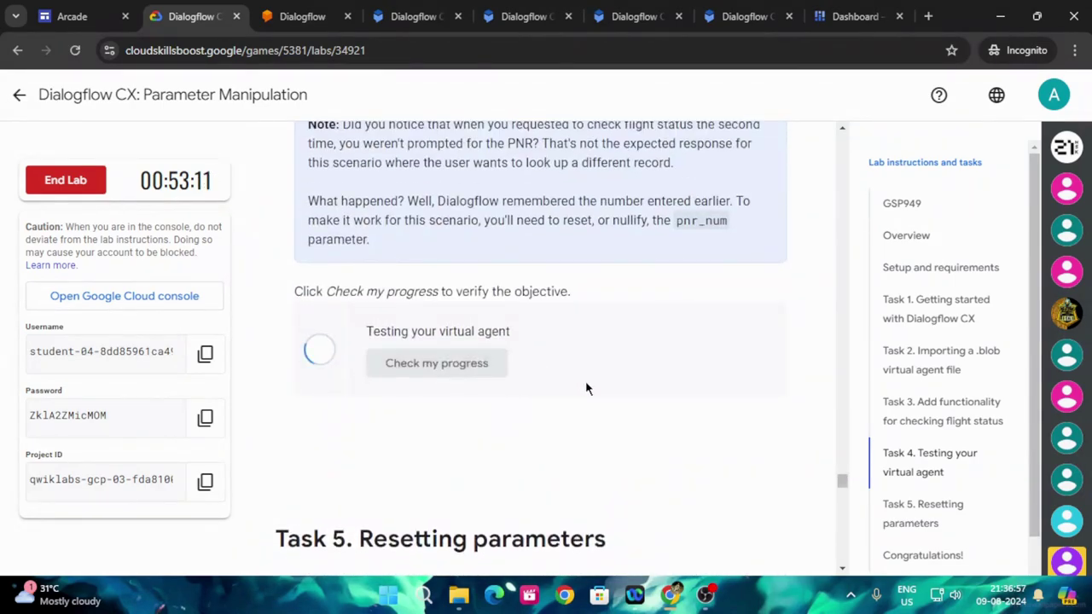
Copy the test message "Check flight status" from the Task 4 test data and send it to the agent in the Dialogflow CX simulator.
scroll(585, 389, "up", 10)
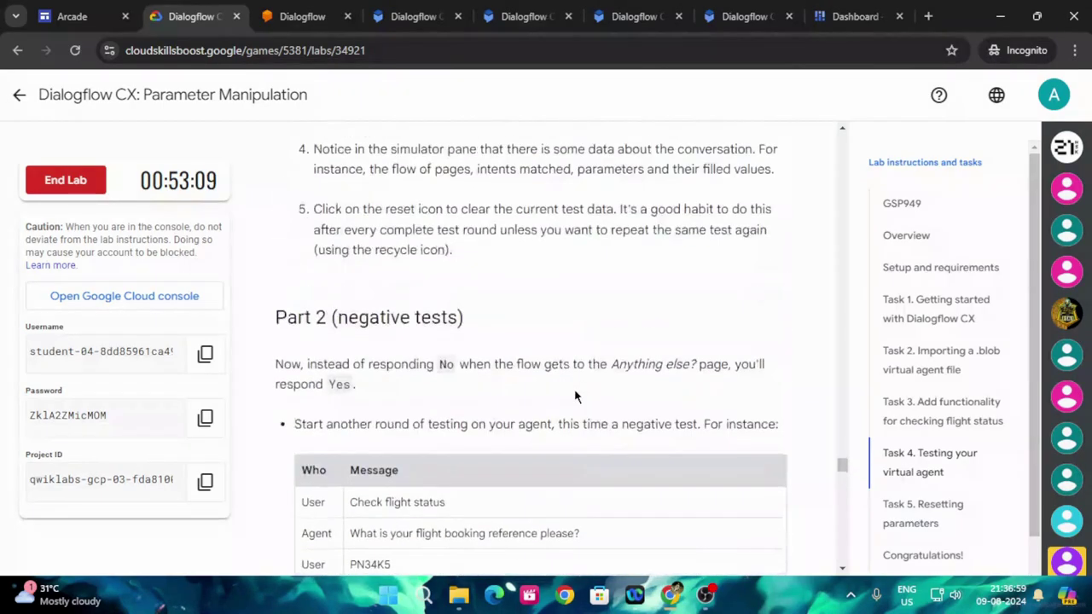
scroll(577, 396, "down", 3)
scroll(577, 396, "up", 4)
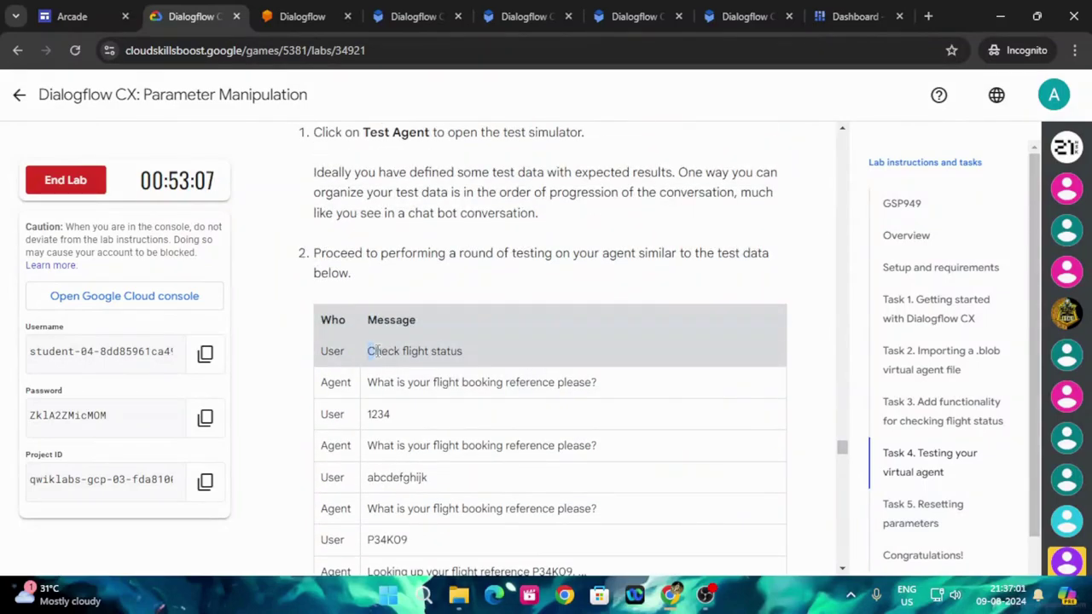
left_click_drag(369, 350, 529, 355)
key("ctrl+c")
left_click(742, 16)
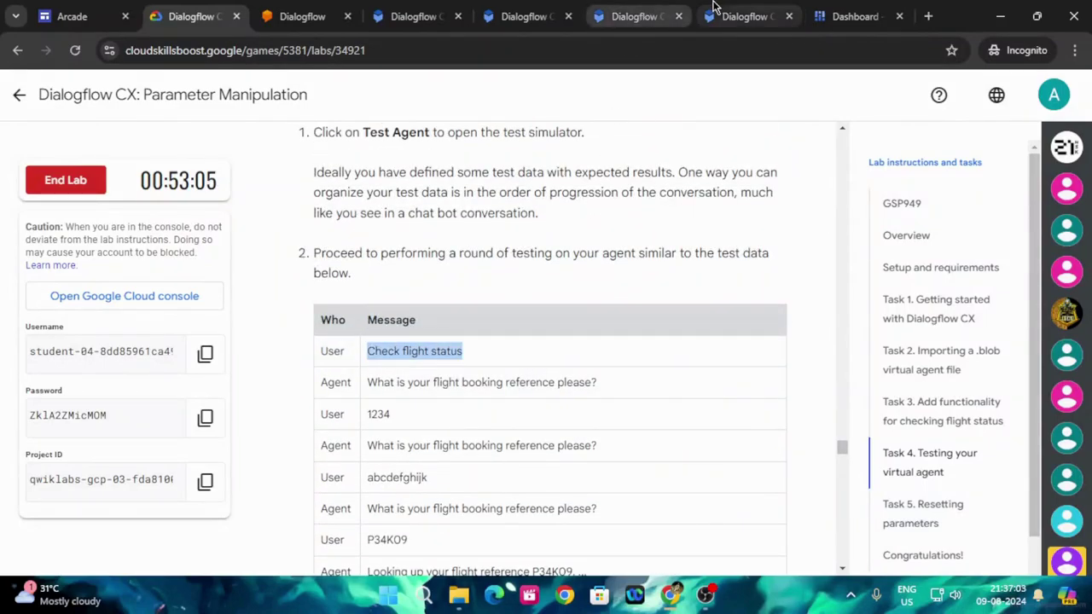
left_click(819, 529)
key("ctrl+v")
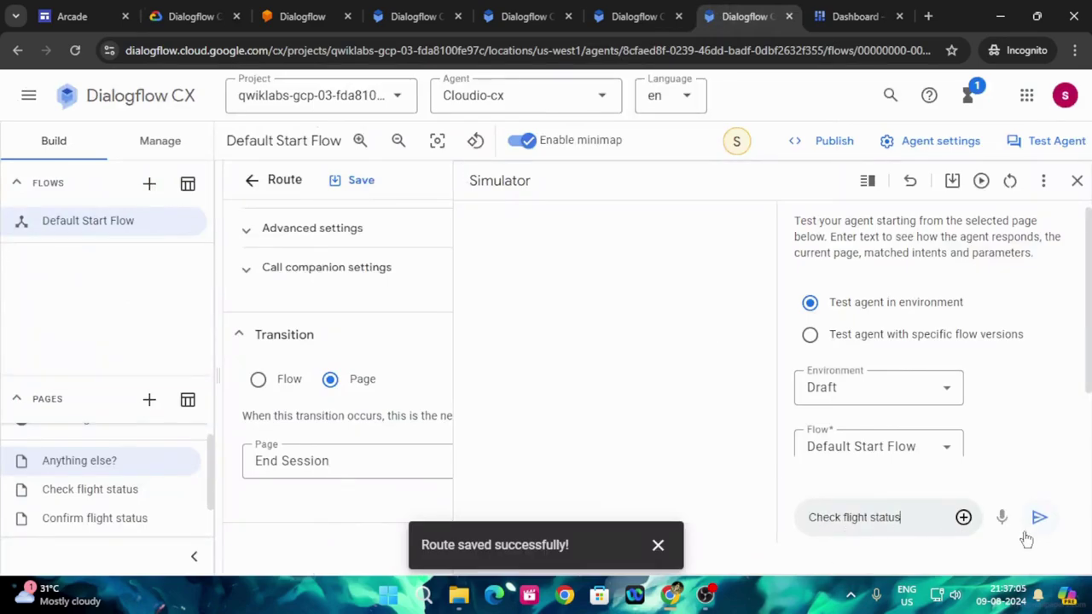
left_click(1038, 517)
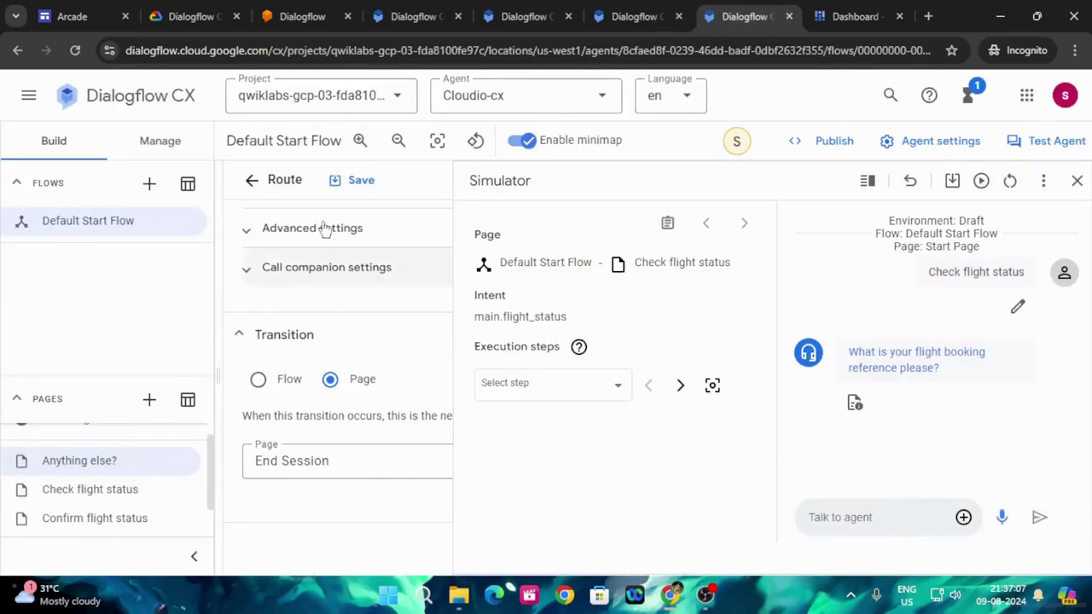
Copy "What is your flight booking reference please?" from the lab's negative test table and send it to the agent in the Dialogflow CX simulator.
left_click(192, 16)
scroll(567, 464, "down", 5)
scroll(567, 464, "down", 4)
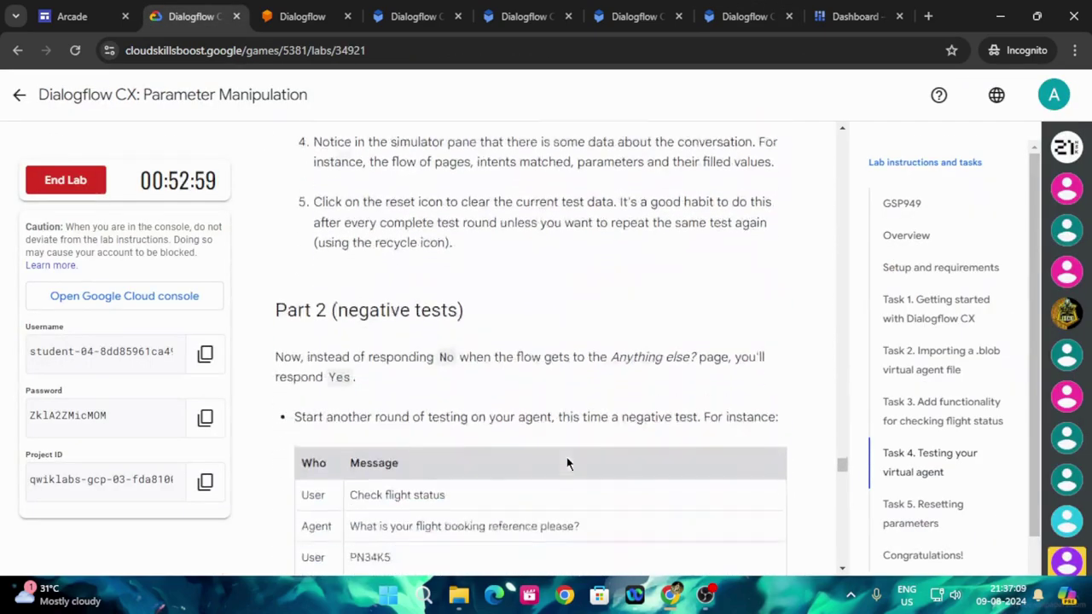
scroll(567, 463, "down", 1)
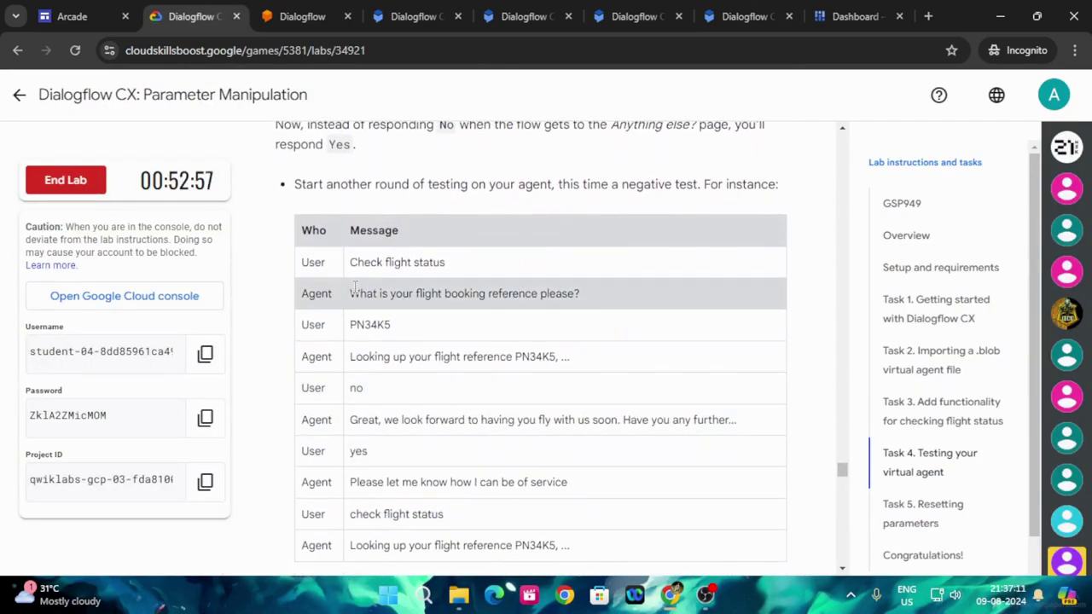
left_click_drag(351, 292, 586, 291)
key("ctrl+c")
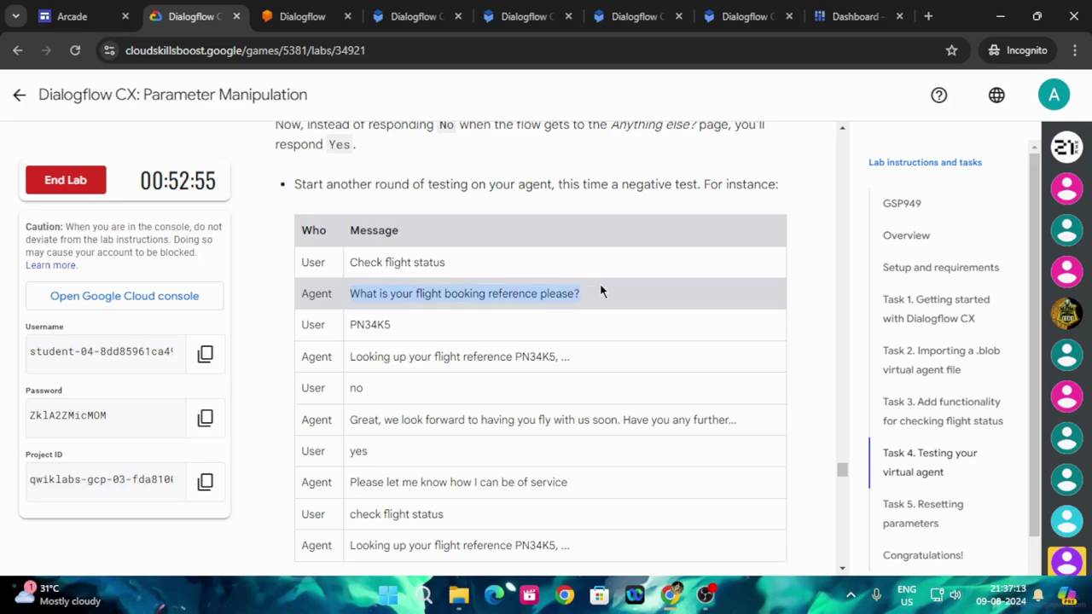
left_click(743, 16)
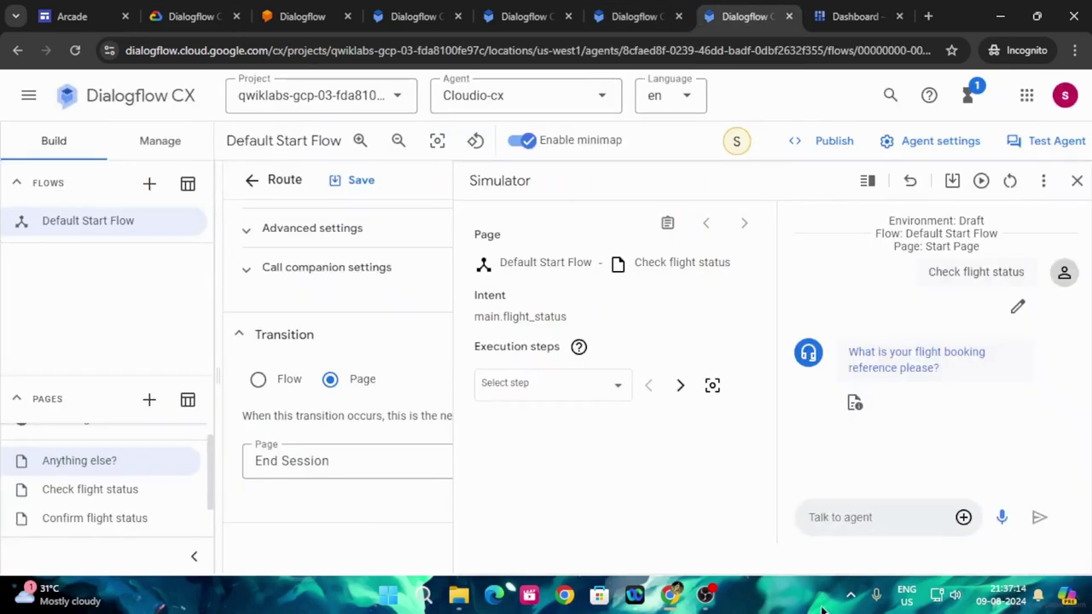
left_click(825, 518)
key("ctrl+v")
left_click(1039, 517)
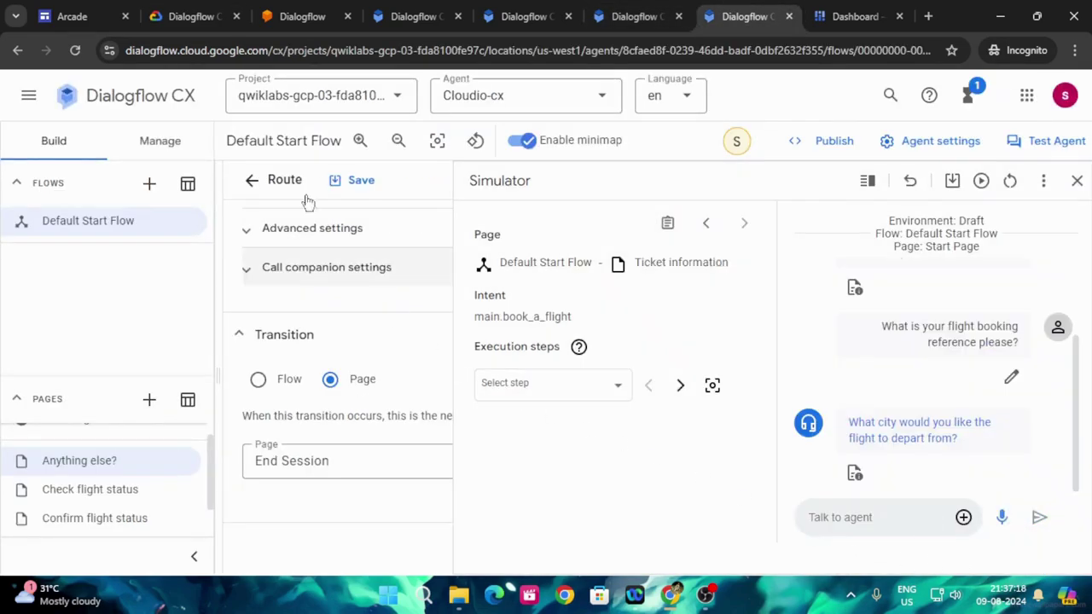
Return to the lab instructions and check progress on the "Testing your virtual agent" objective again.
left_click(191, 16)
scroll(415, 434, "down", 6)
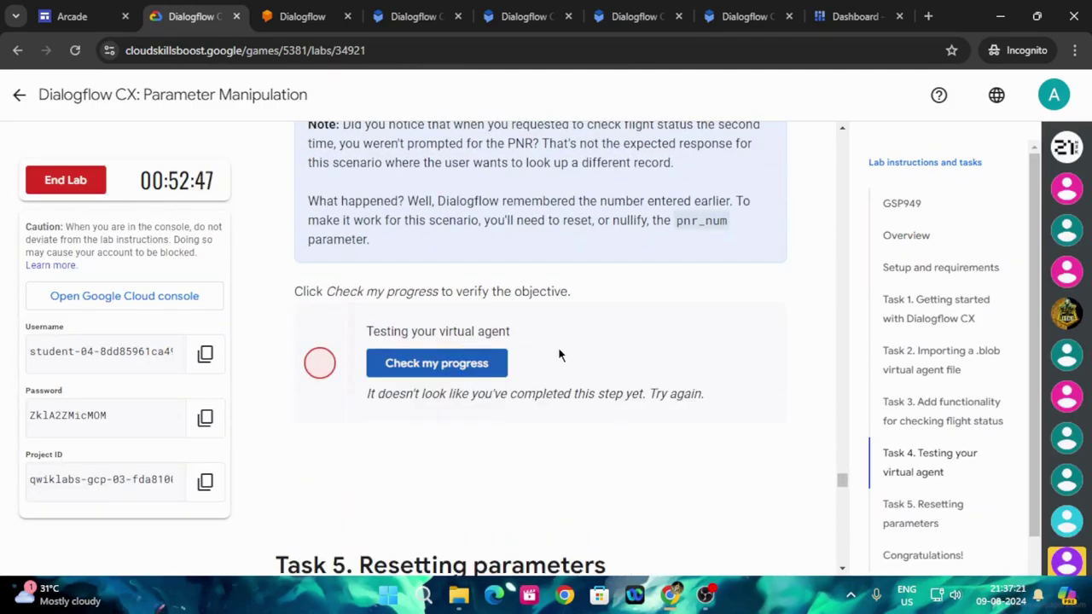
left_click(445, 357)
left_click(492, 365)
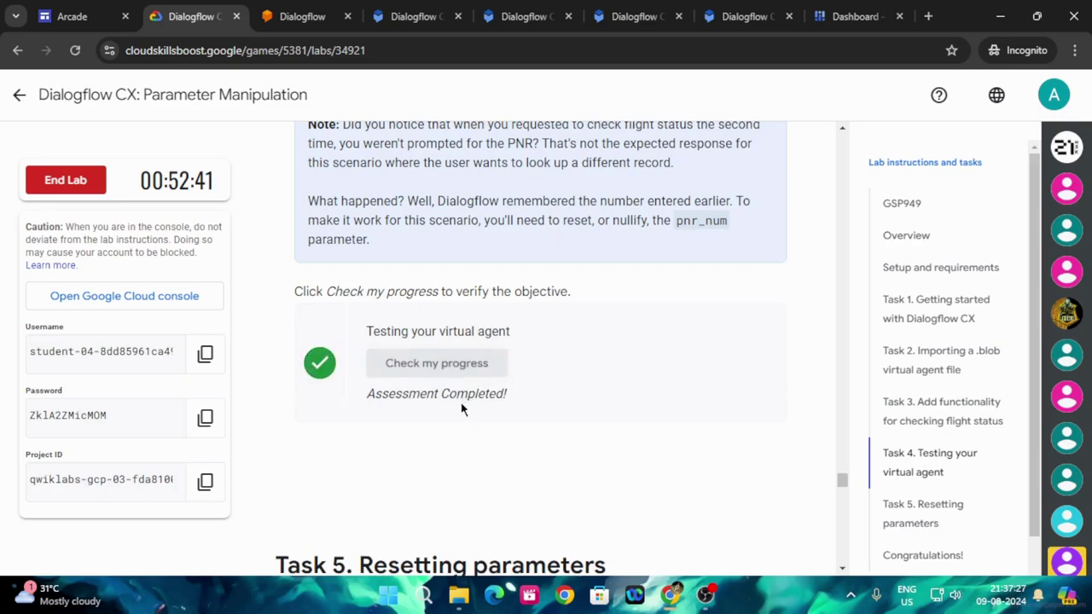
Go back to the Level 2: Machine Learning and AI Skills game page and expand the Bot Basics! module to view its labs.
scroll(463, 408, "down", 3)
left_click(18, 94)
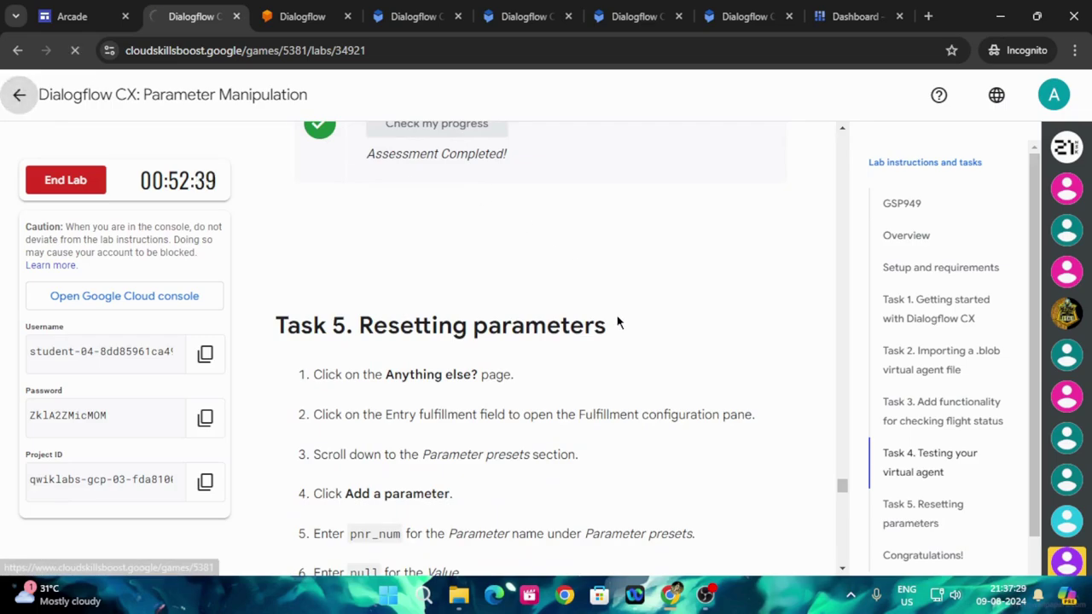
scroll(783, 383, "down", 10)
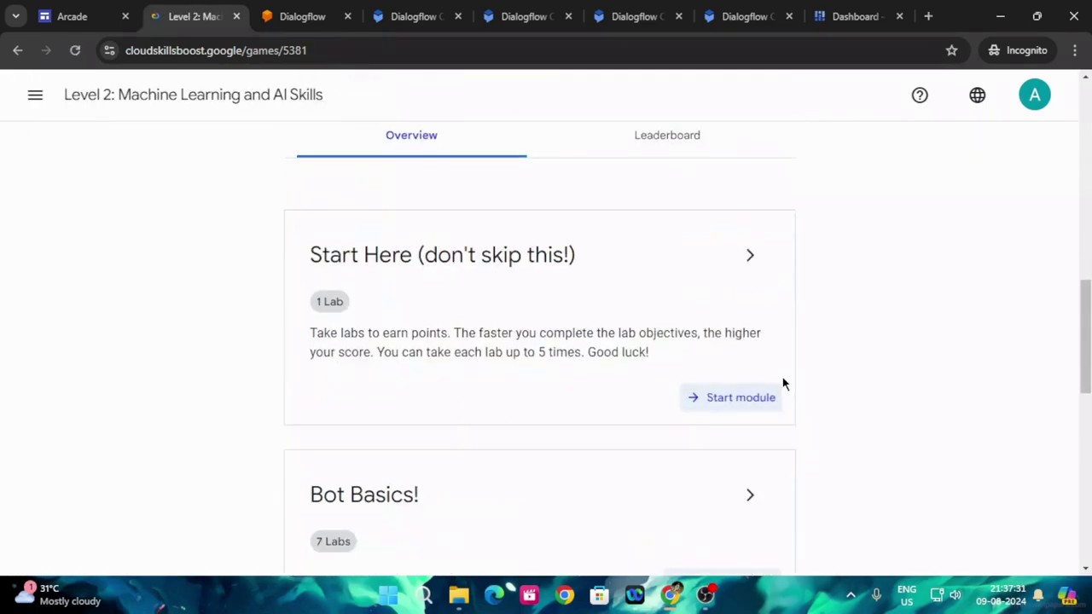
left_click(754, 175)
scroll(711, 313, "down", 10)
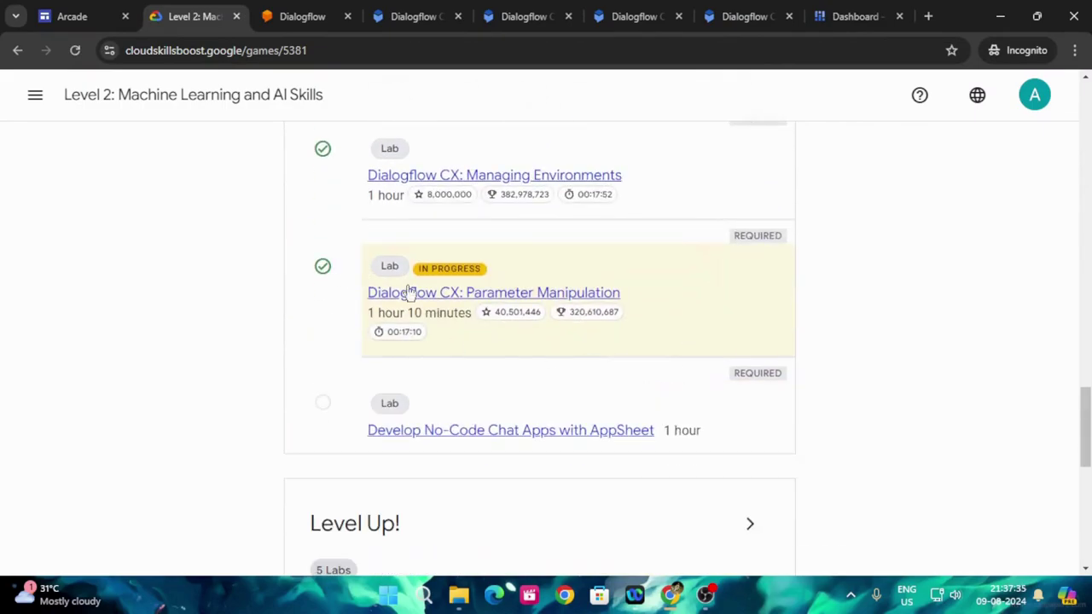
Reopen the Dialogflow CX: Parameter Manipulation lab, end it and confirm.
left_click(458, 298)
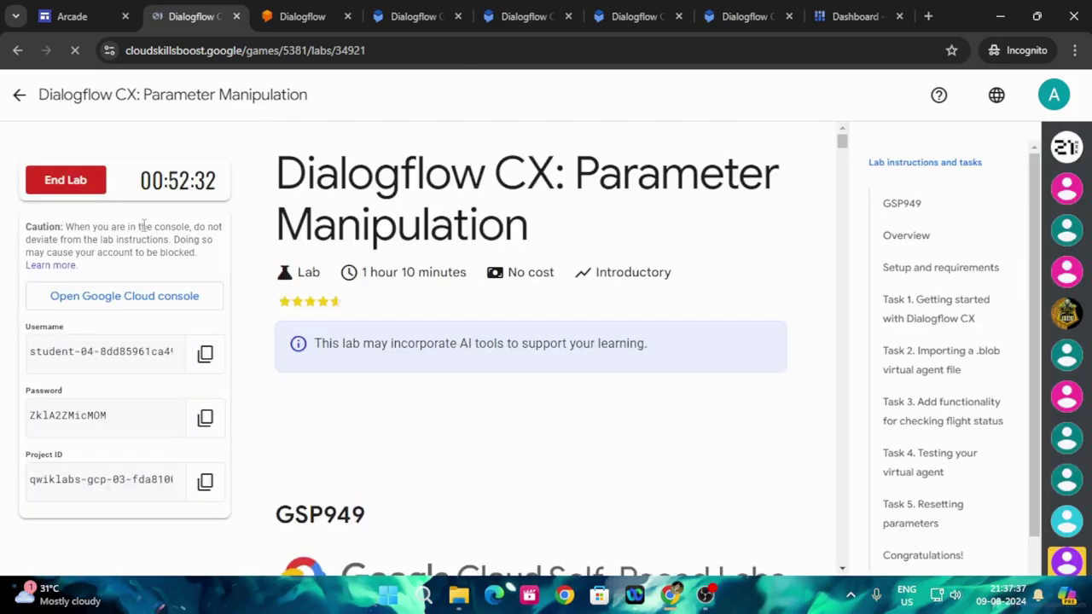
left_click(66, 179)
left_click(721, 381)
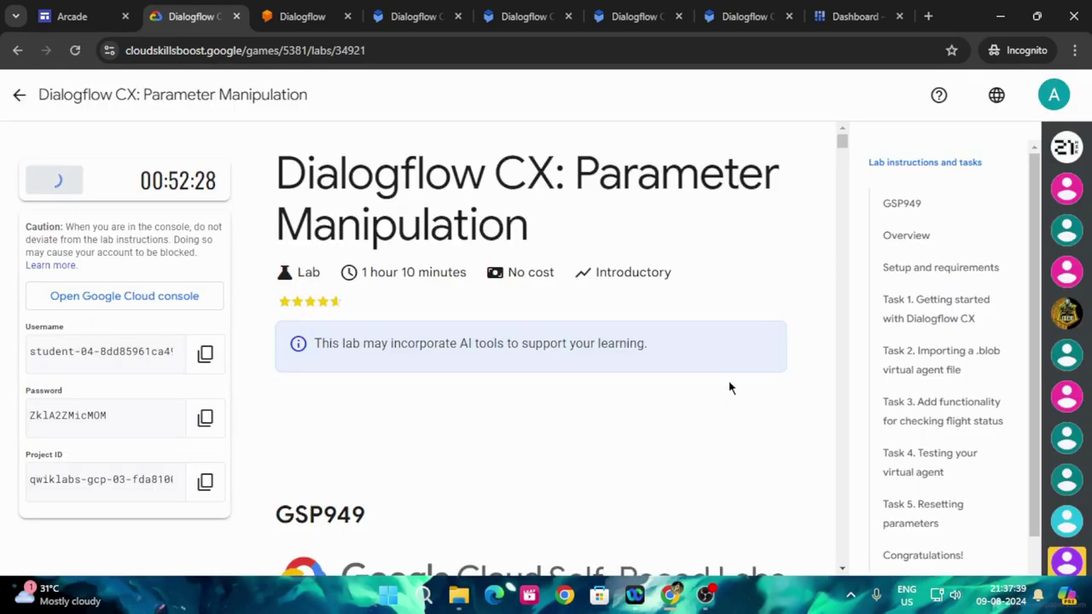